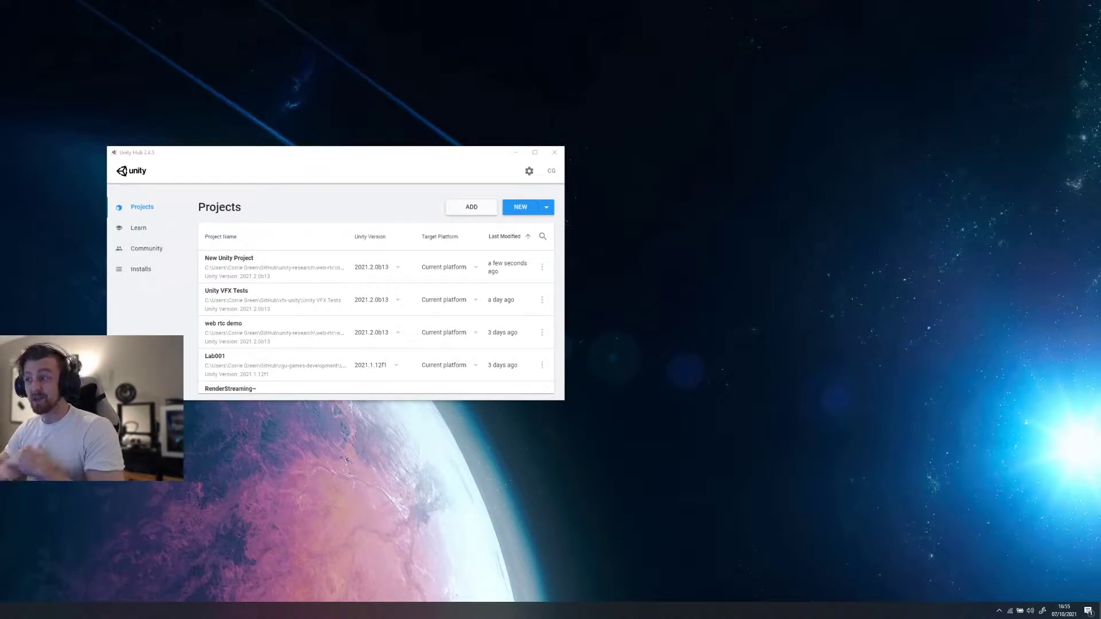
Step: Start creating a new project from the Unity Hub project list
drag(407, 155, 432, 149)
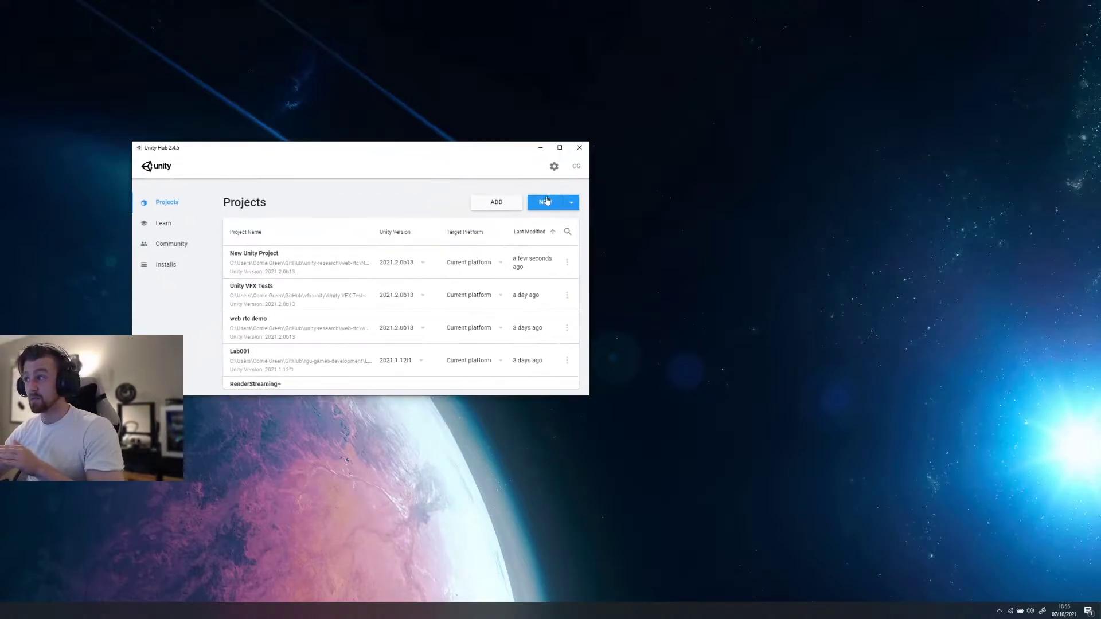
click(545, 206)
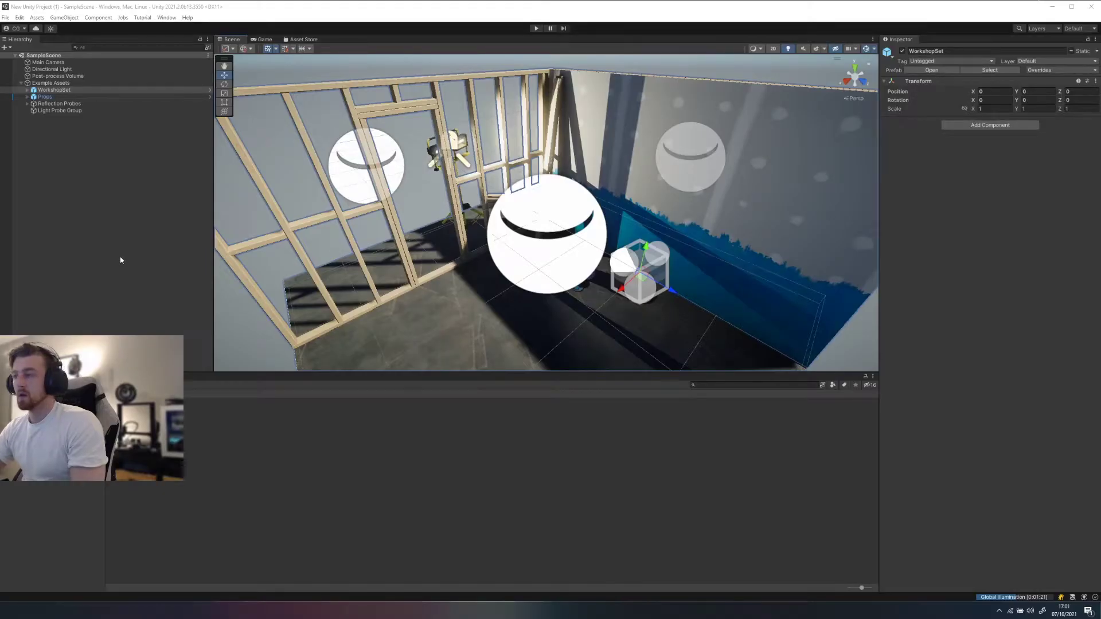
Step: Narrow the Hierarchy panel and dock the Console beneath the Inspector
mouse_move(372, 72)
alt+mouse_down()
mouse_move(396, 83)
mouse_move(372, 80)
alt+mouse_up()
drag(214, 138, 122, 137)
drag(133, 59, 260, 54)
click(47, 377)
drag(47, 376, 1003, 496)
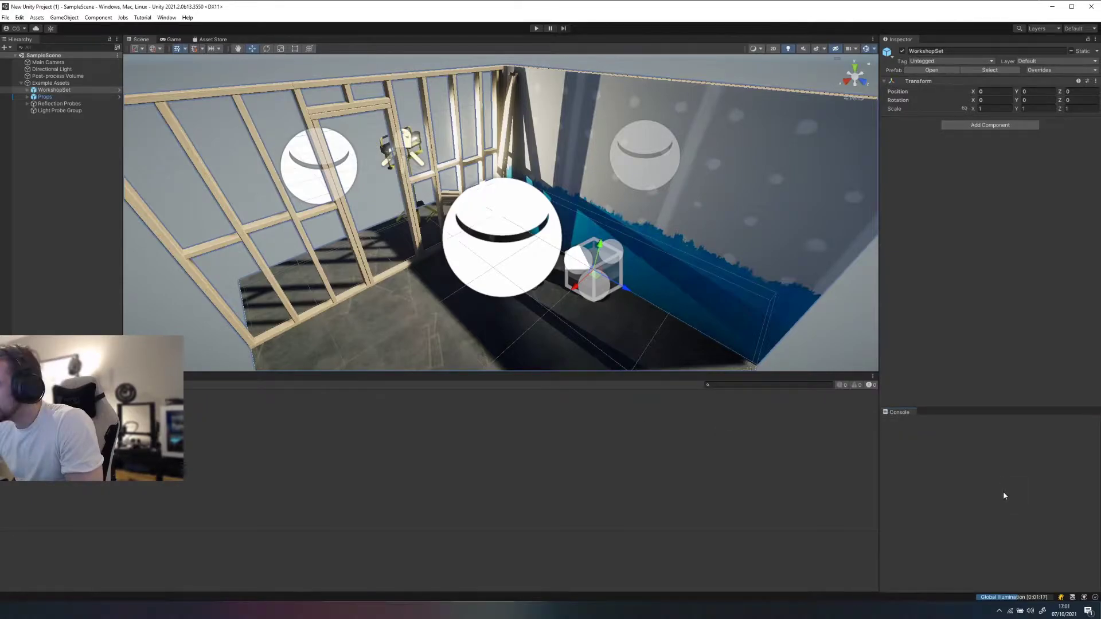
Step: Make the Scene view taller and dock the Hierarchy alongside the Project browser, narrowing it to leave more room for assets
drag(844, 373, 844, 443)
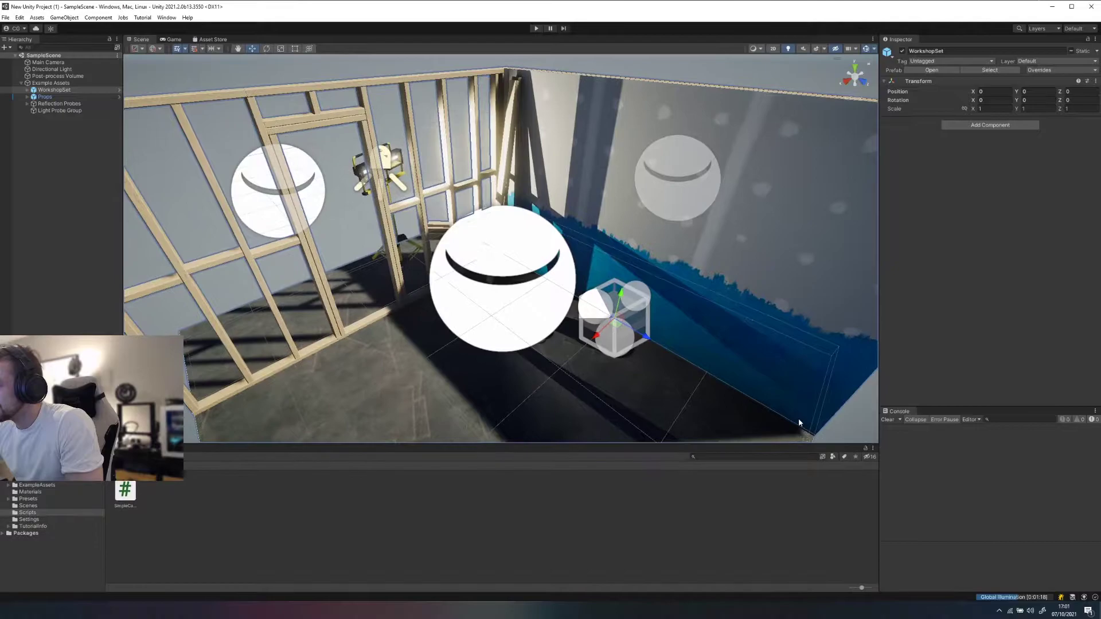
drag(20, 40, 86, 504)
drag(291, 472, 157, 474)
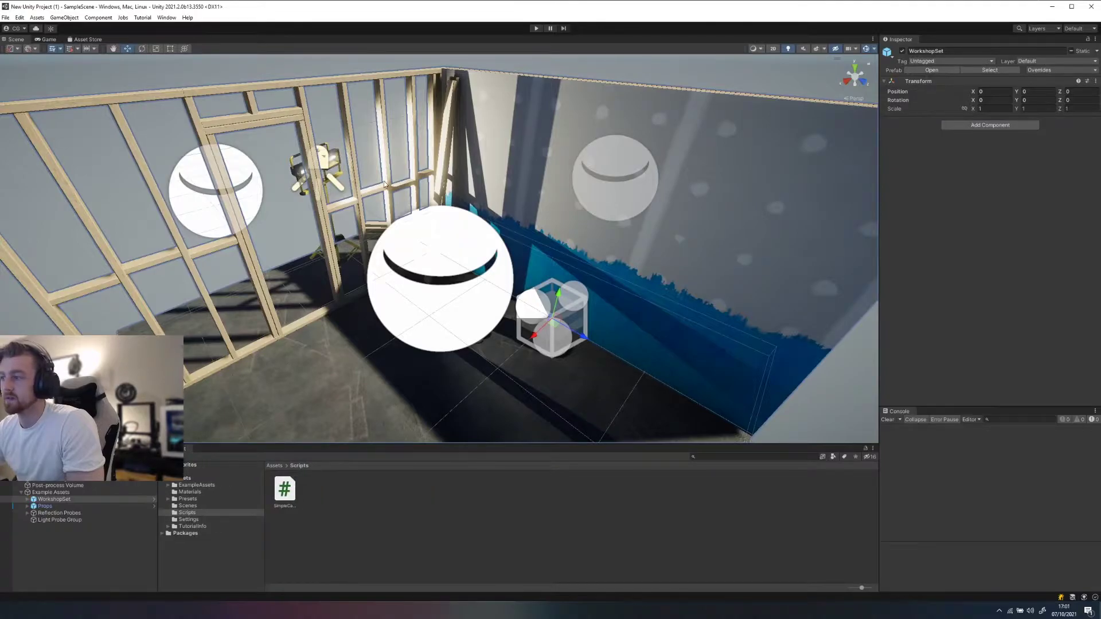
Step: Shrink the Scene view's 3D gizmo icons to nearly their smallest size
alt+drag(489, 291, 487, 245)
scroll(486, 245, down, 8)
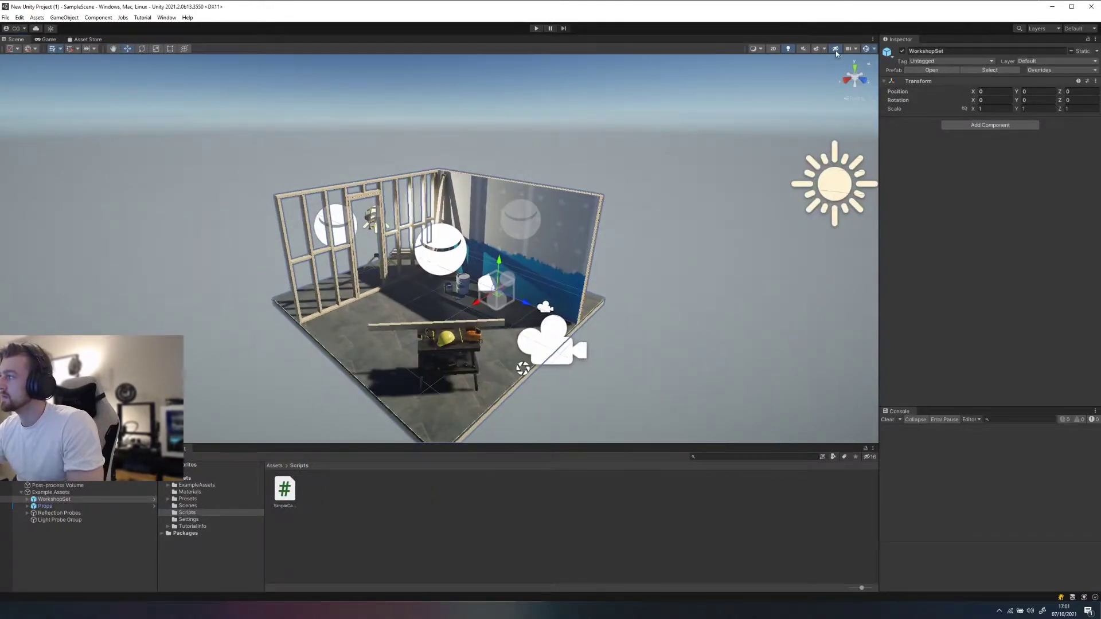
click(871, 49)
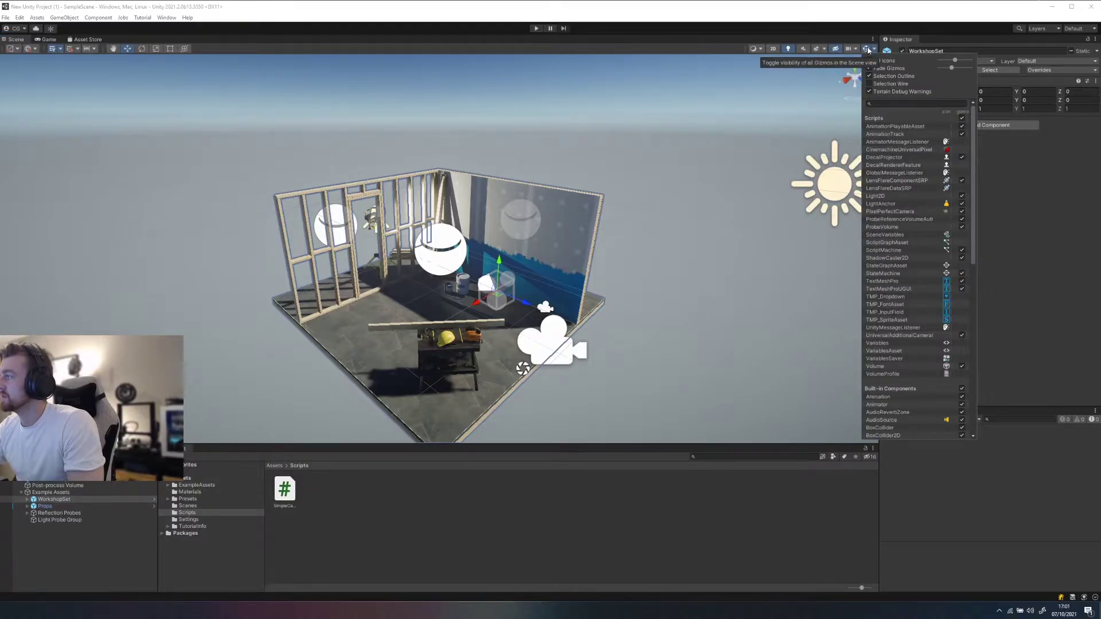
drag(955, 60, 945, 62)
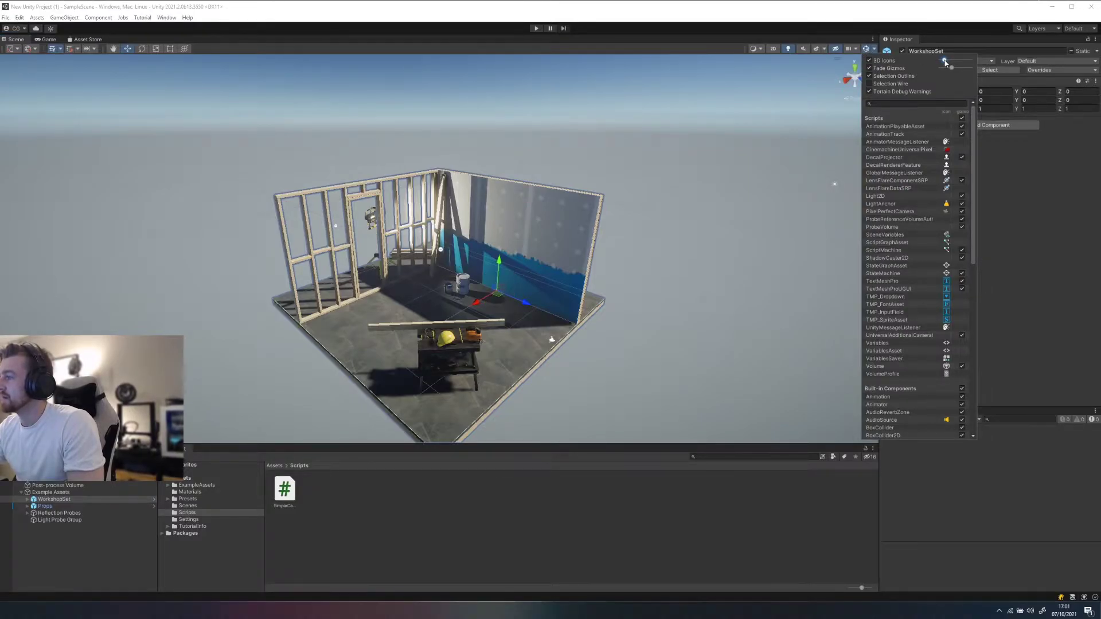
click(678, 248)
Step: Deactivate the Example Assets object so the sample workshop is hidden from the scene
alt+drag(678, 249, 637, 265)
click(387, 211)
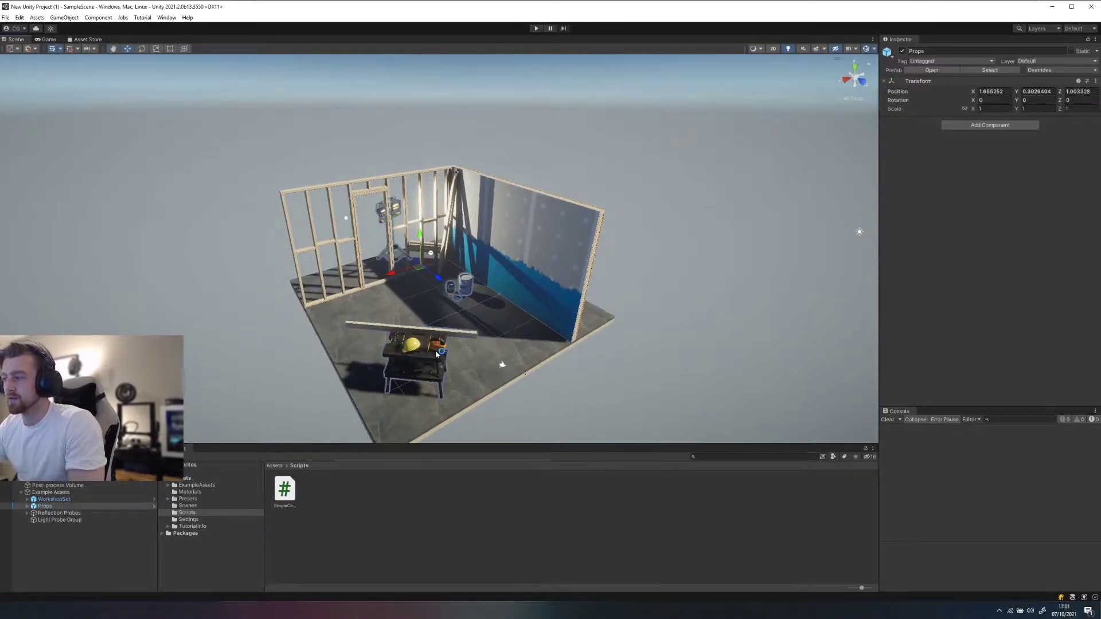
scroll(434, 238, down, 6)
alt+drag(434, 239, 582, 250)
click(189, 513)
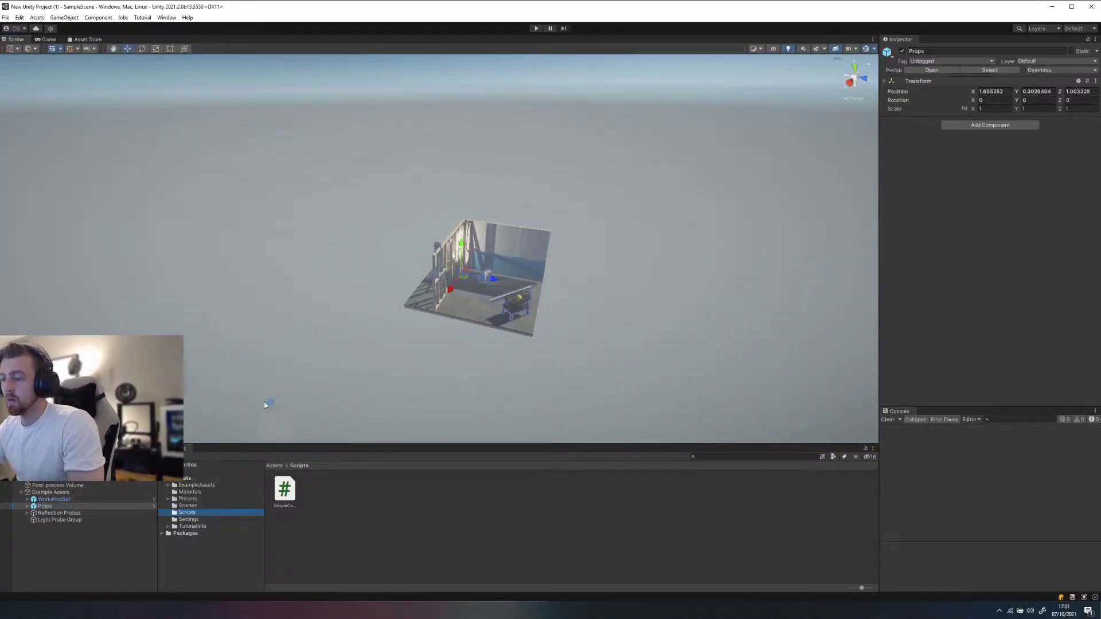
click(55, 493)
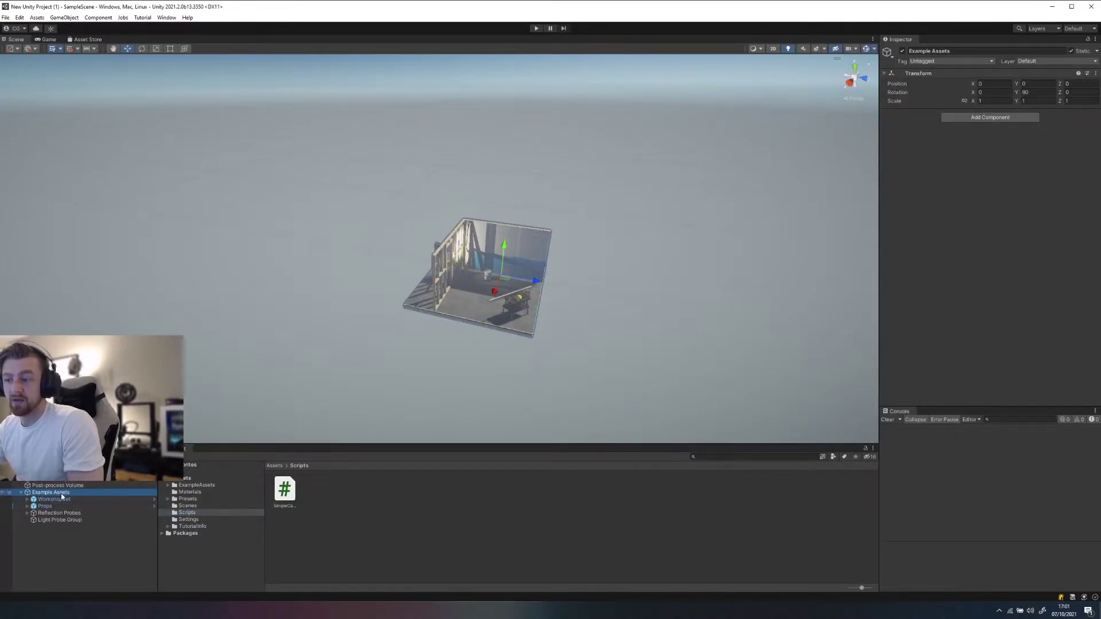
click(902, 51)
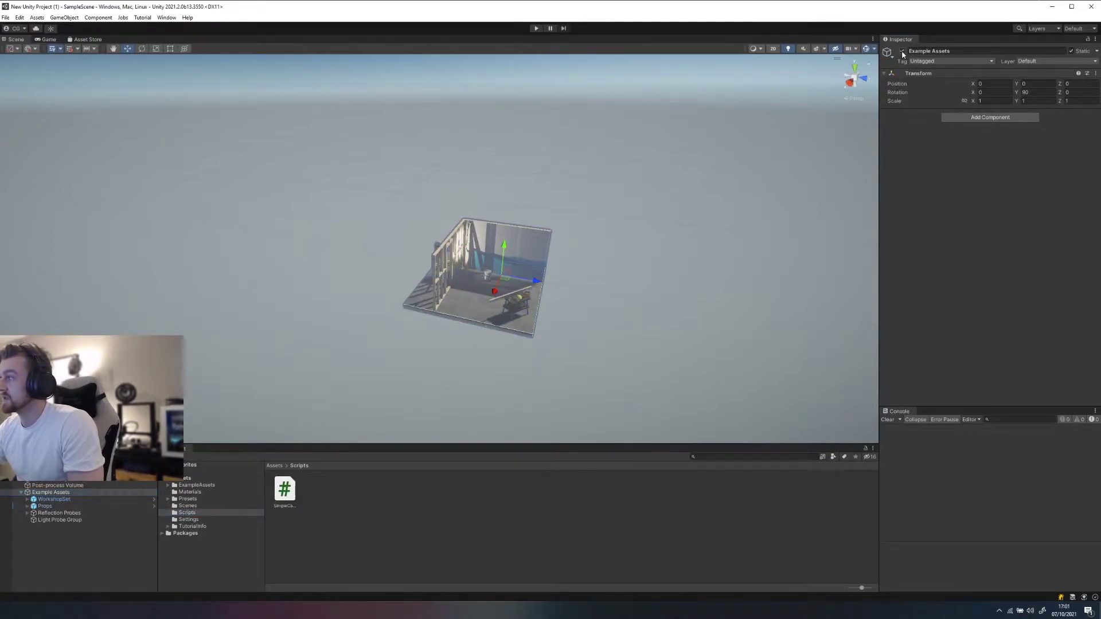
Step: Add a 3D Terrain object to the scene and name it "f"
click(73, 18)
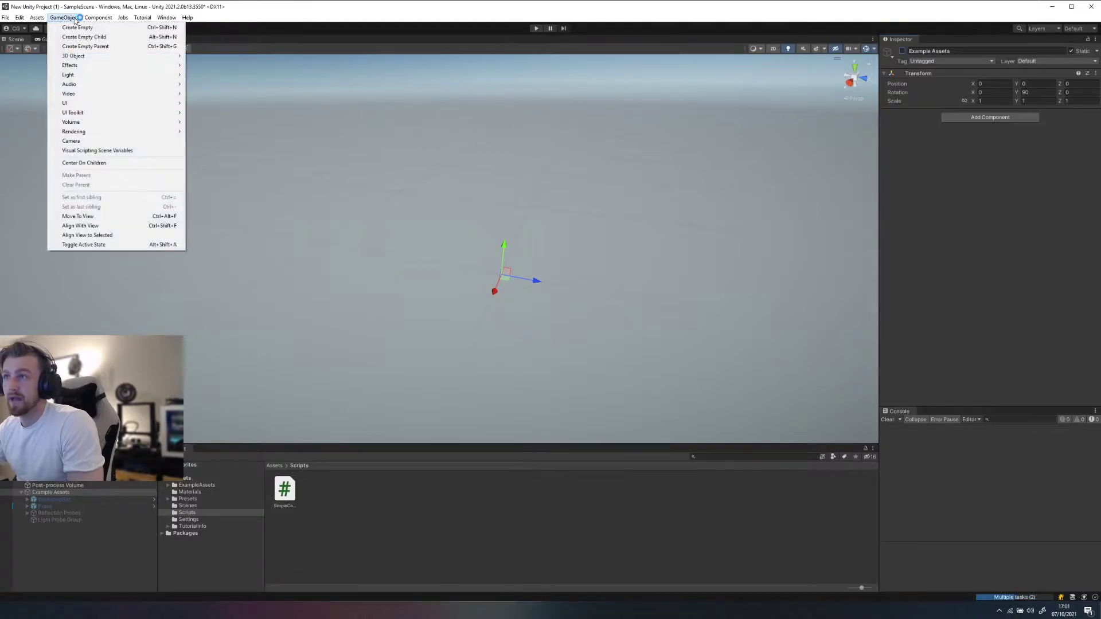
mouse_move(82, 52)
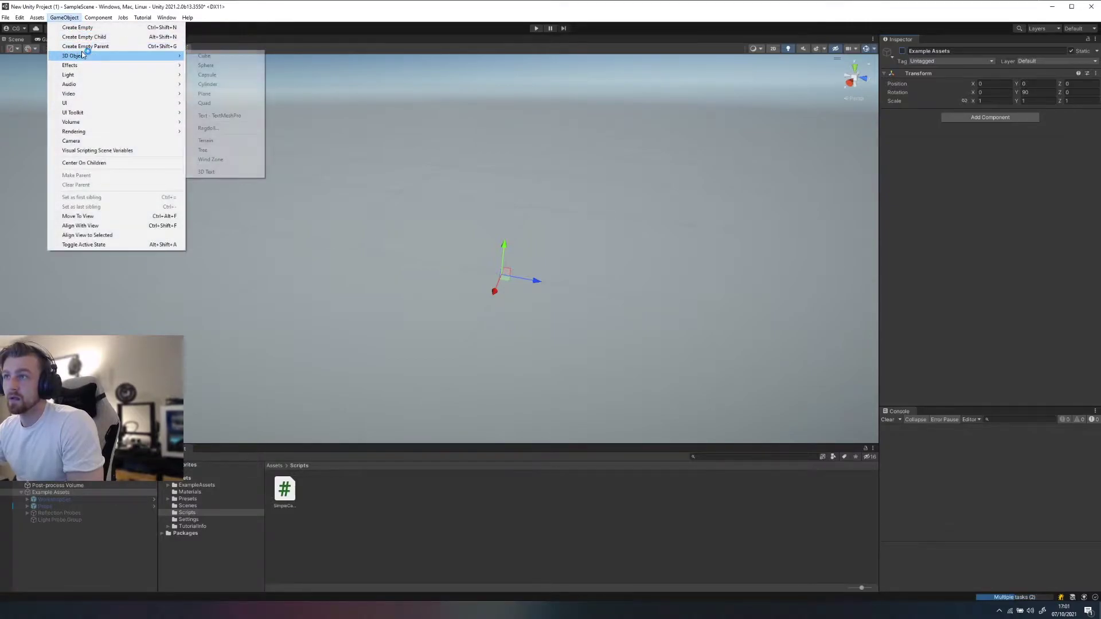
click(216, 140)
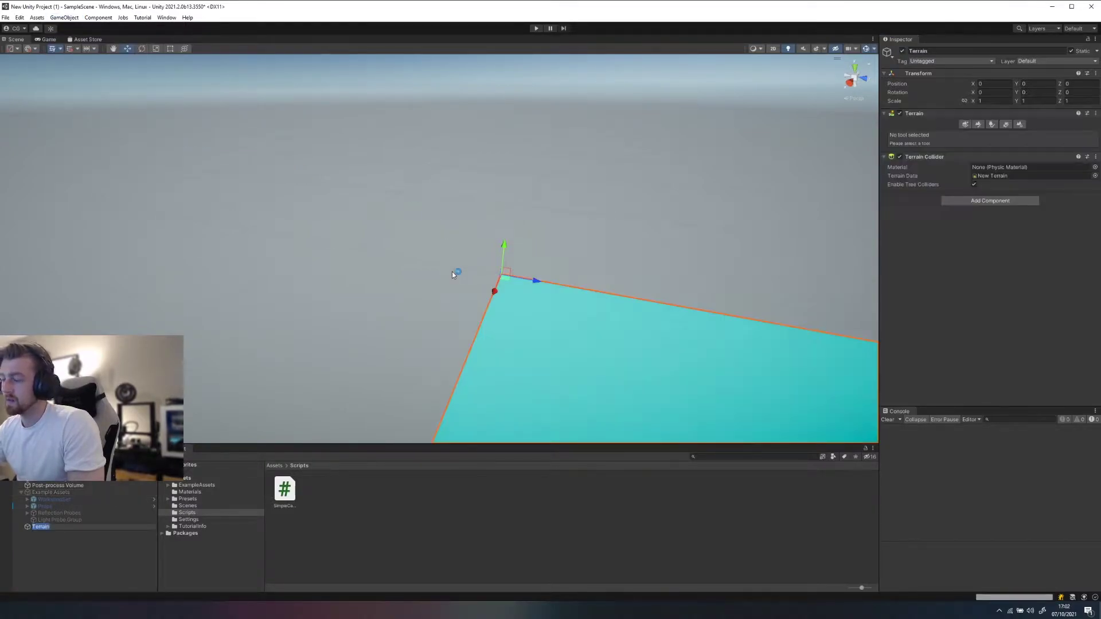
text(f)
Step: Examine the new terrain's full extent and surface from several angles and distances
alt+drag(452, 275, 661, 263)
middle_drag(596, 229, 516, 323)
alt+drag(516, 322, 500, 262)
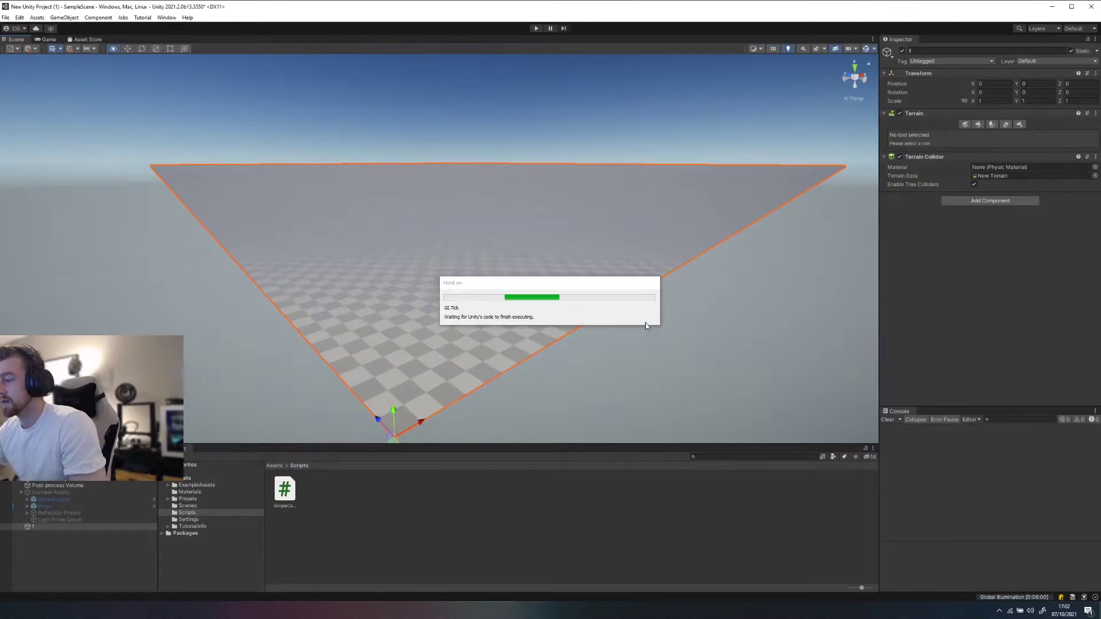
right_drag(646, 325, 645, 322)
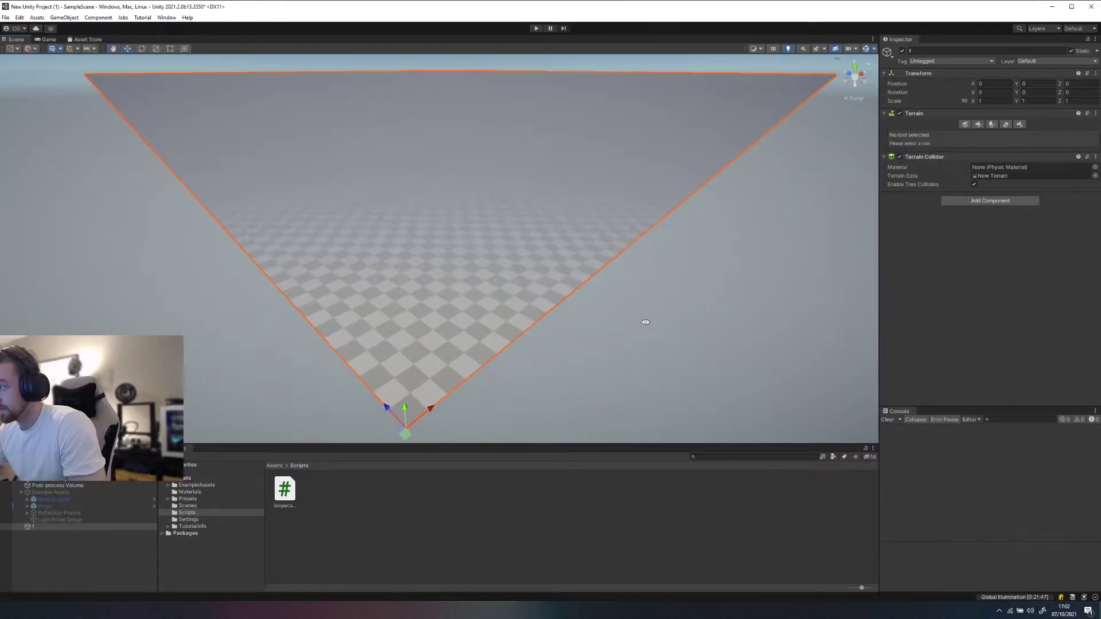
scroll(646, 322, down, 5)
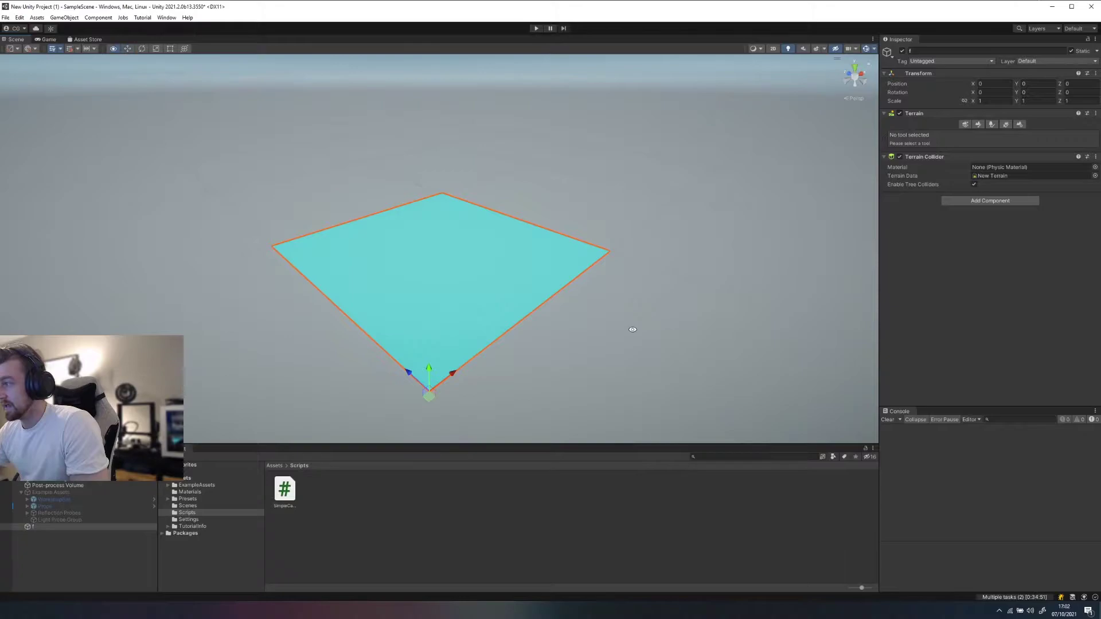
scroll(478, 348, up, 6)
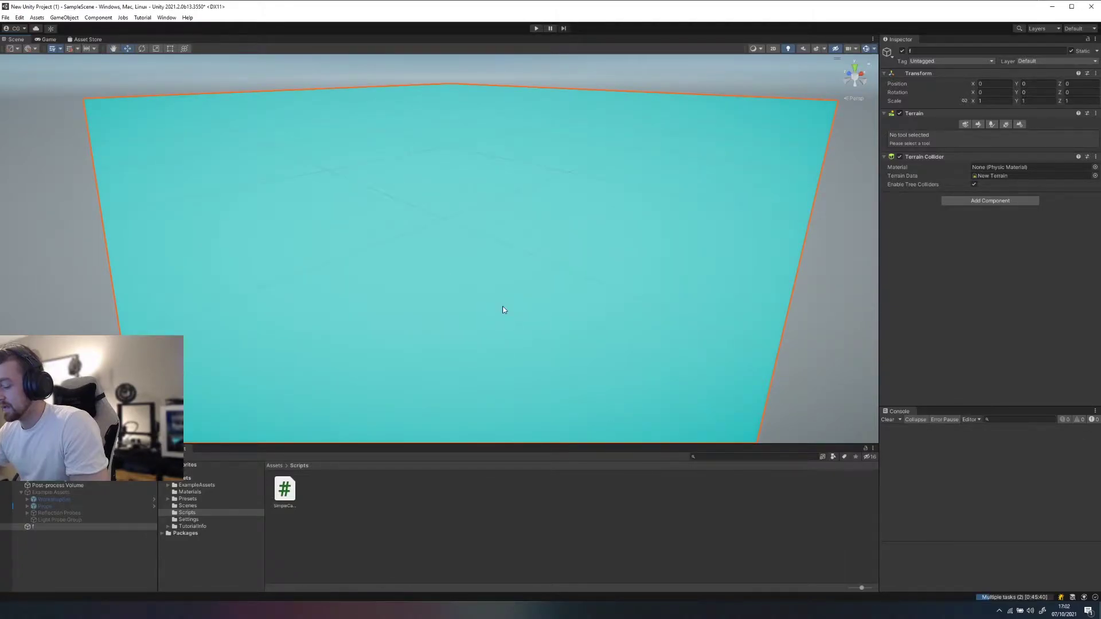
key(alt)
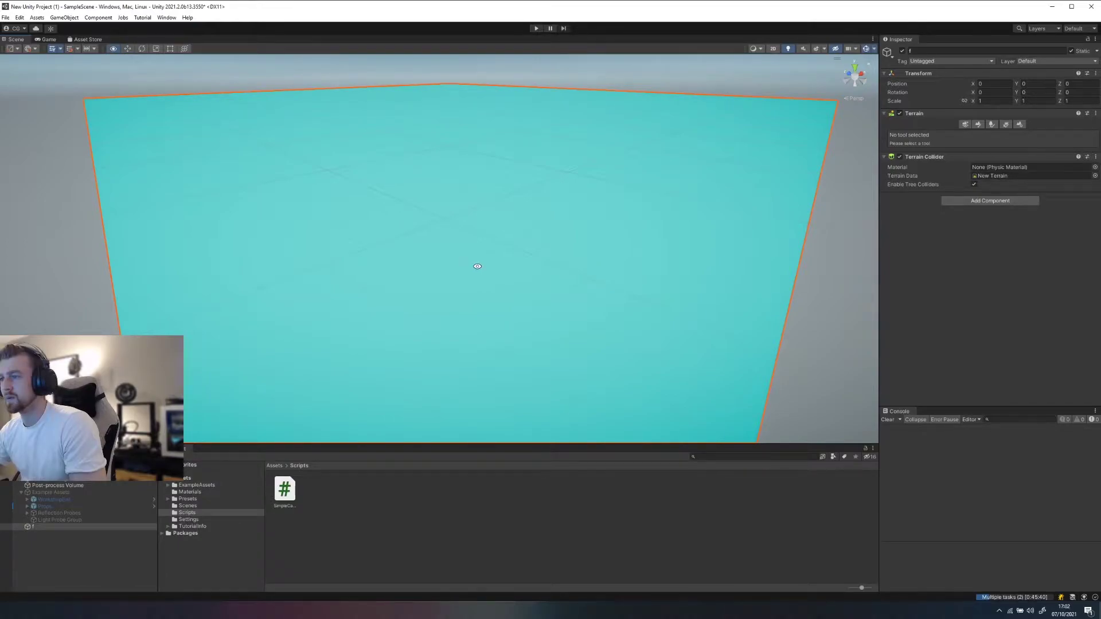
alt+drag(477, 266, 481, 277)
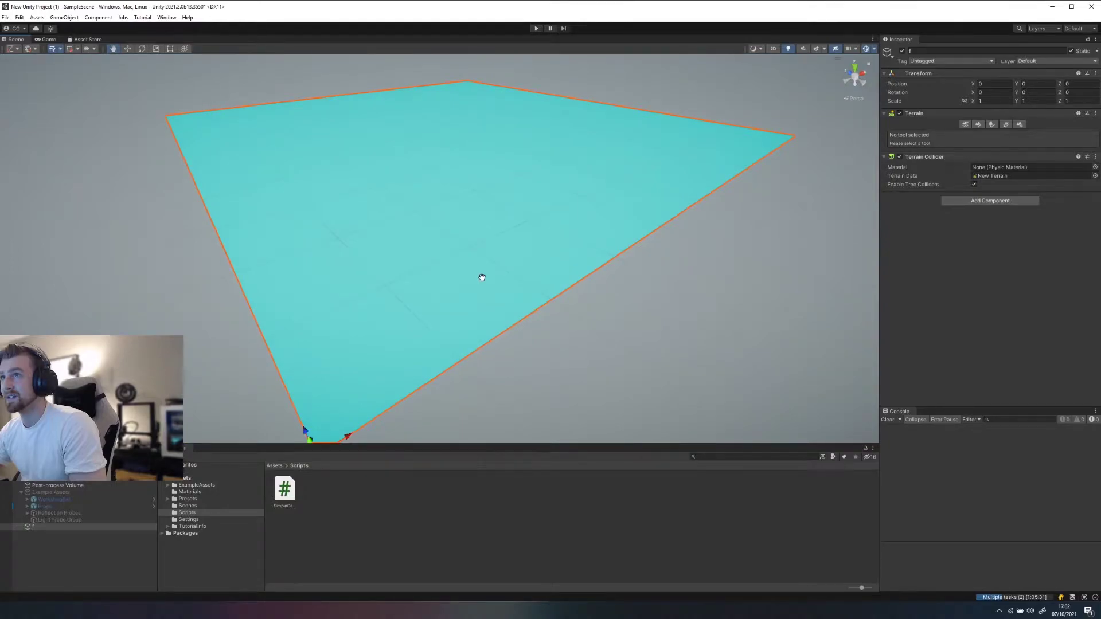
scroll(484, 292, up, 6)
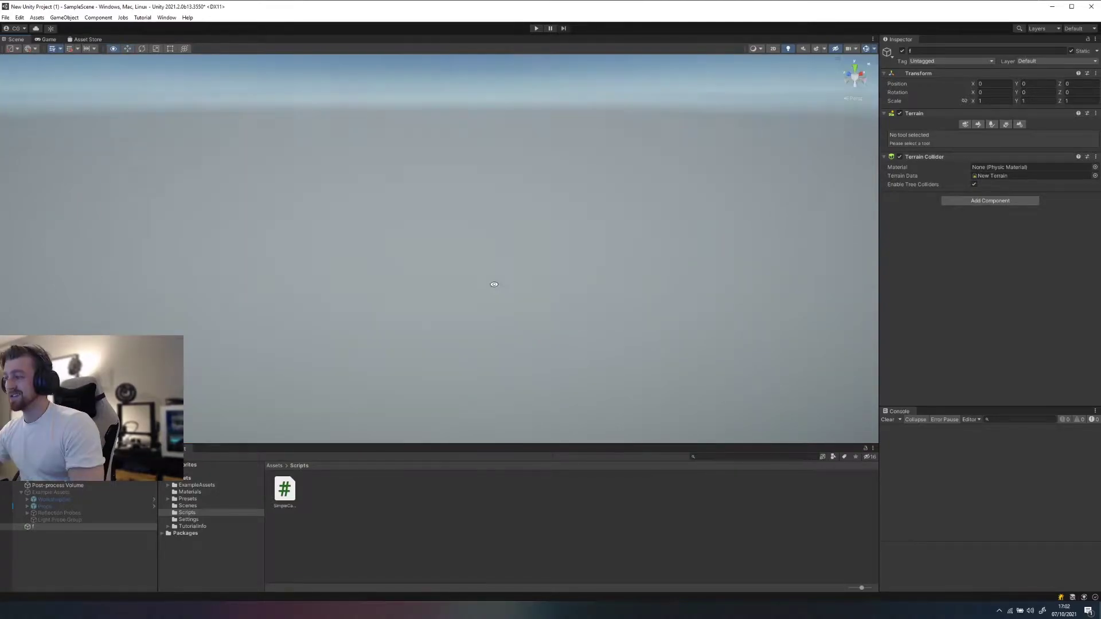
alt+right_drag(366, 287, 185, 438)
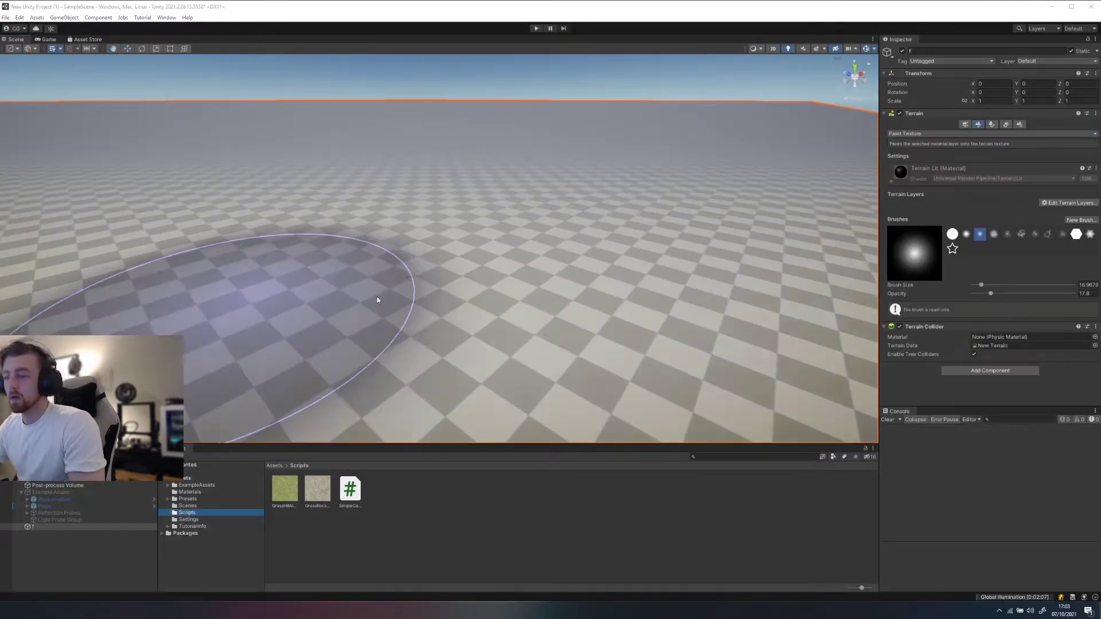
Step: Move the GrassHillAlbedo and GrassRockyAlbedo textures from the Scripts folder into the root Assets folder
click(289, 493)
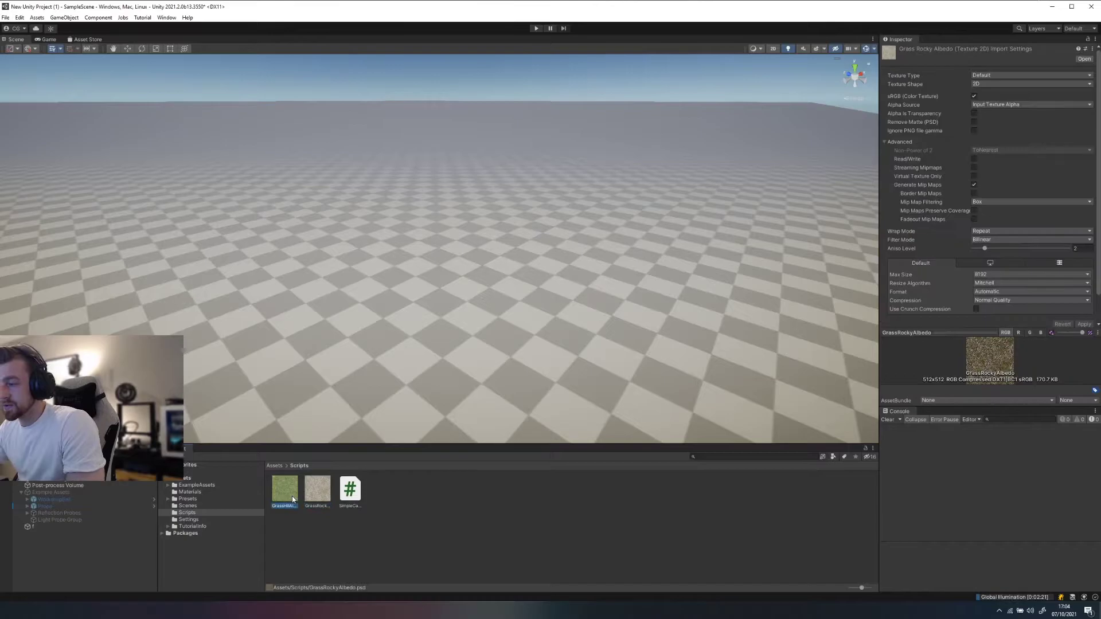
click(318, 492)
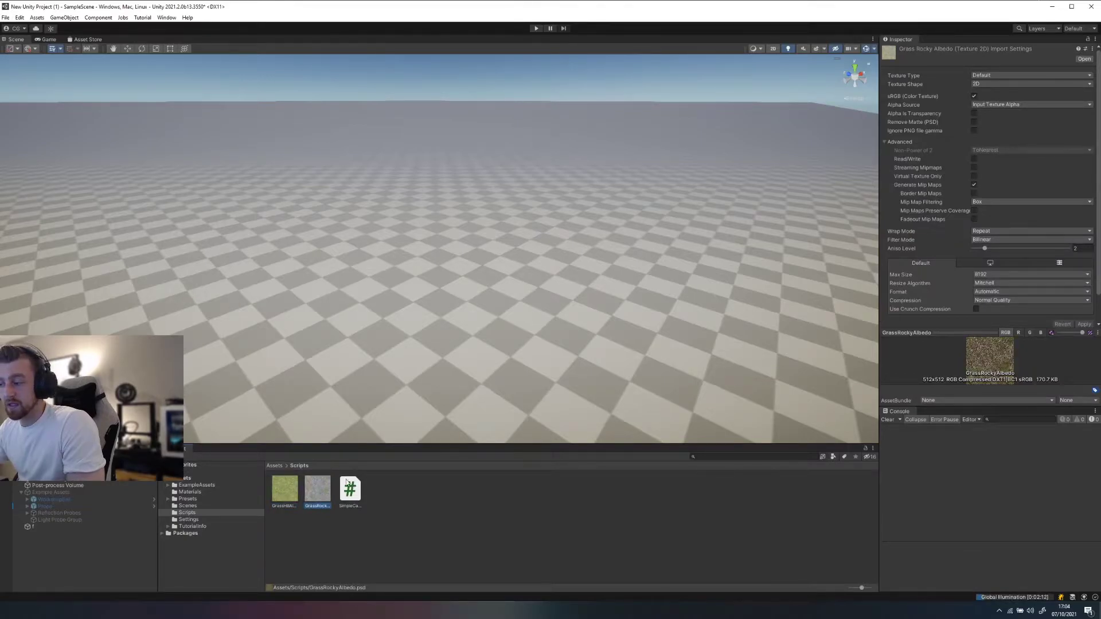
scroll(430, 258, down, 3)
scroll(458, 270, up, 3)
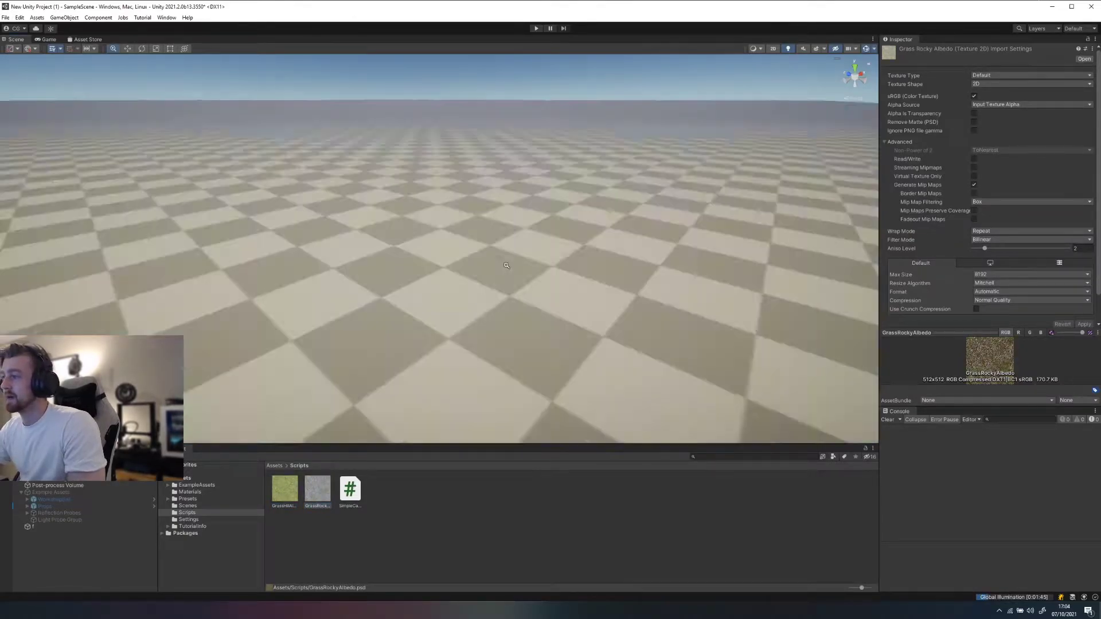
scroll(481, 269, down, 3)
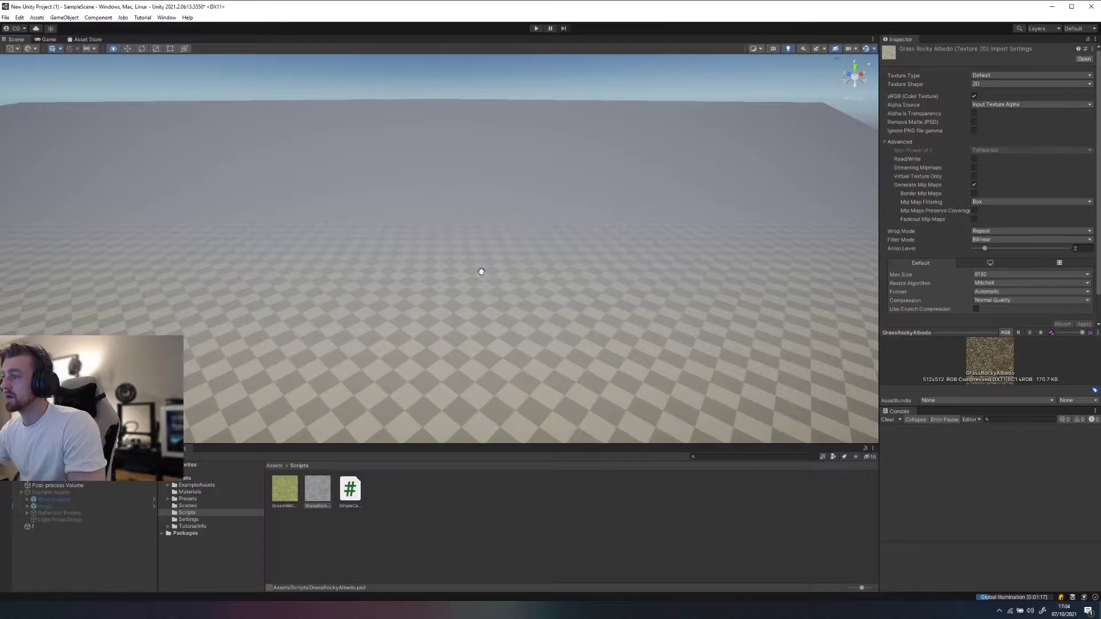
scroll(481, 272, up, 2)
ctrl+click(285, 491)
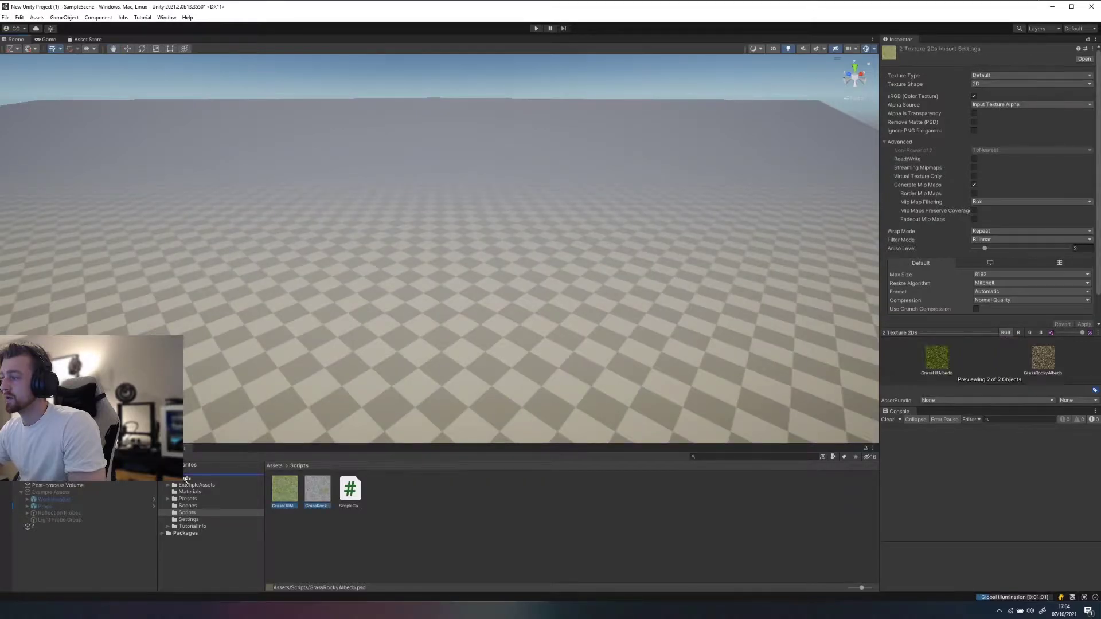
click(185, 478)
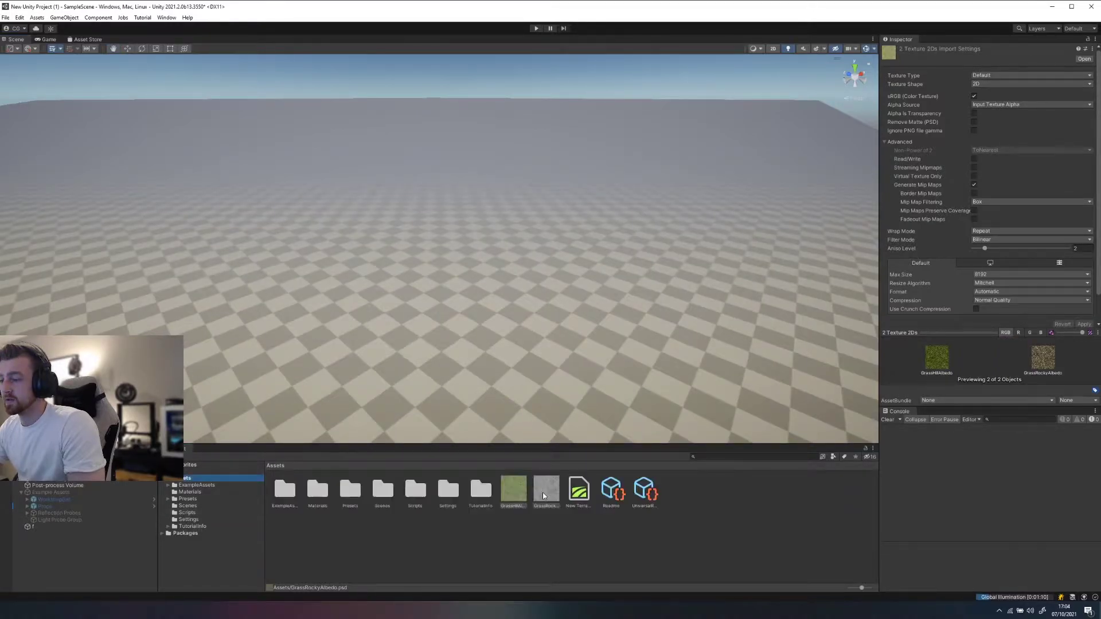
ctrl+click(543, 492)
click(529, 492)
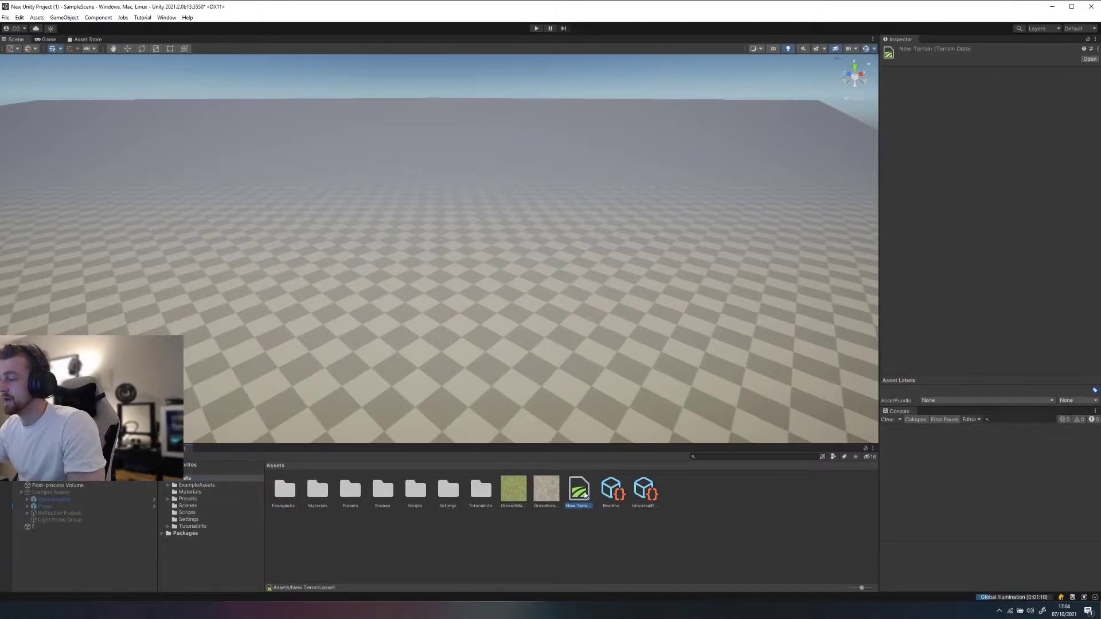
click(523, 485)
Step: Rename the terrain object in the scene to "Terrain"
click(42, 527)
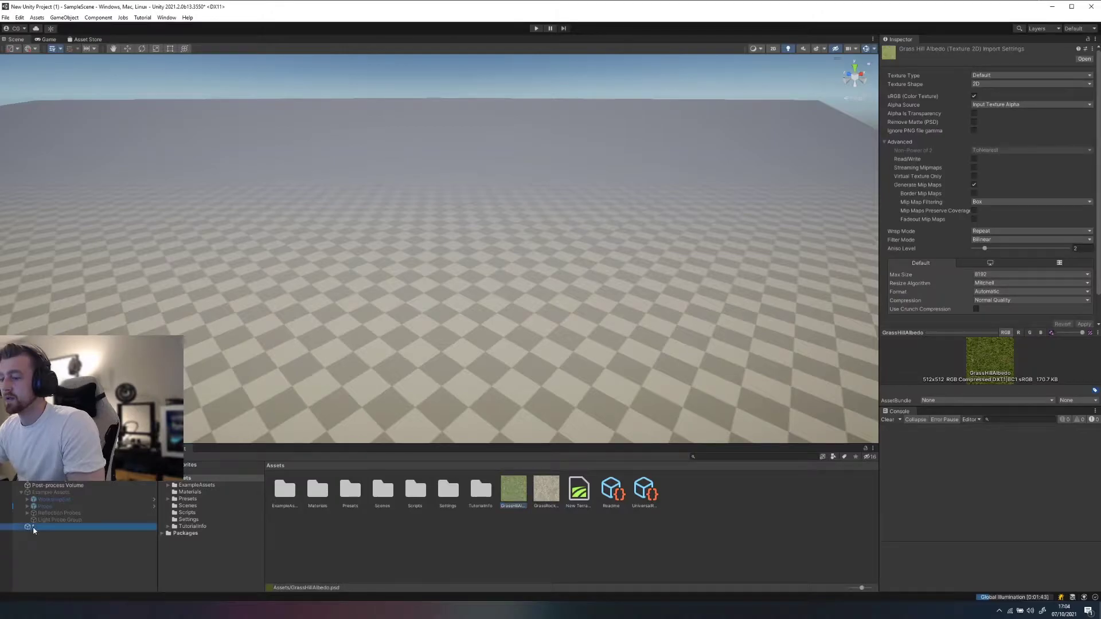
key(F2)
text(Ter)
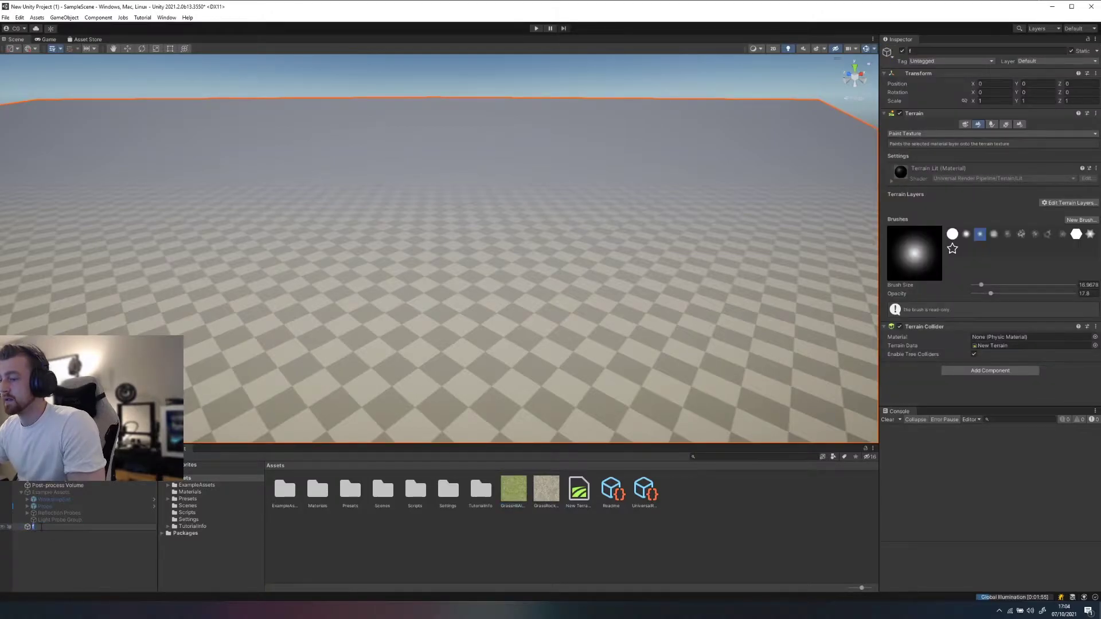
text(rain)
key(Return)
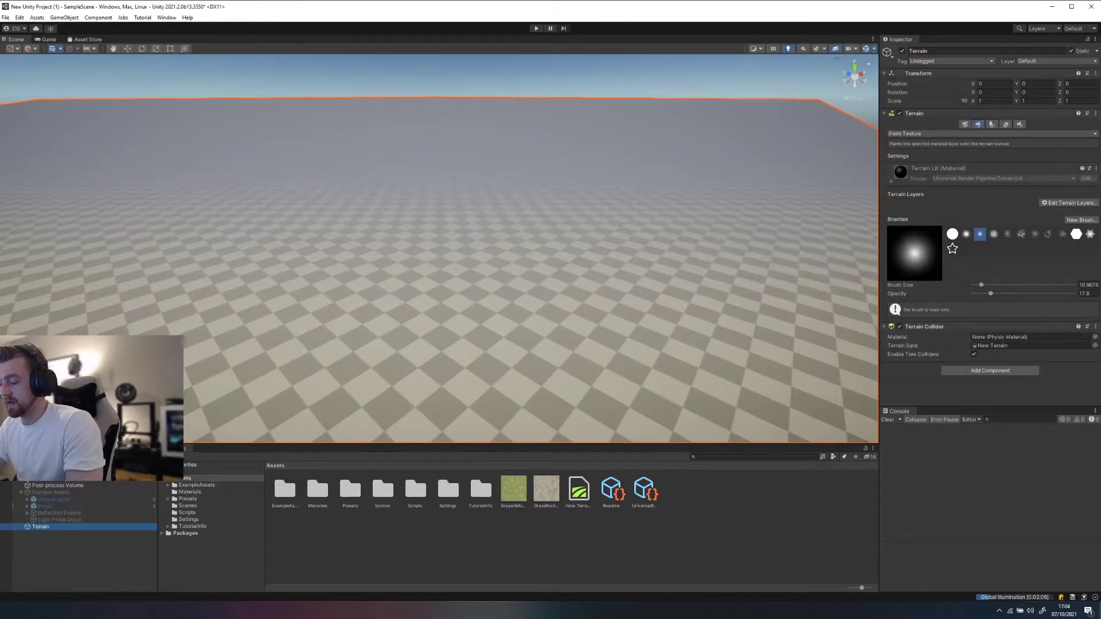
Step: Create a new terrain layer from the GrassHillAlbedo texture to cover the terrain with grass
click(1067, 203)
click(1061, 211)
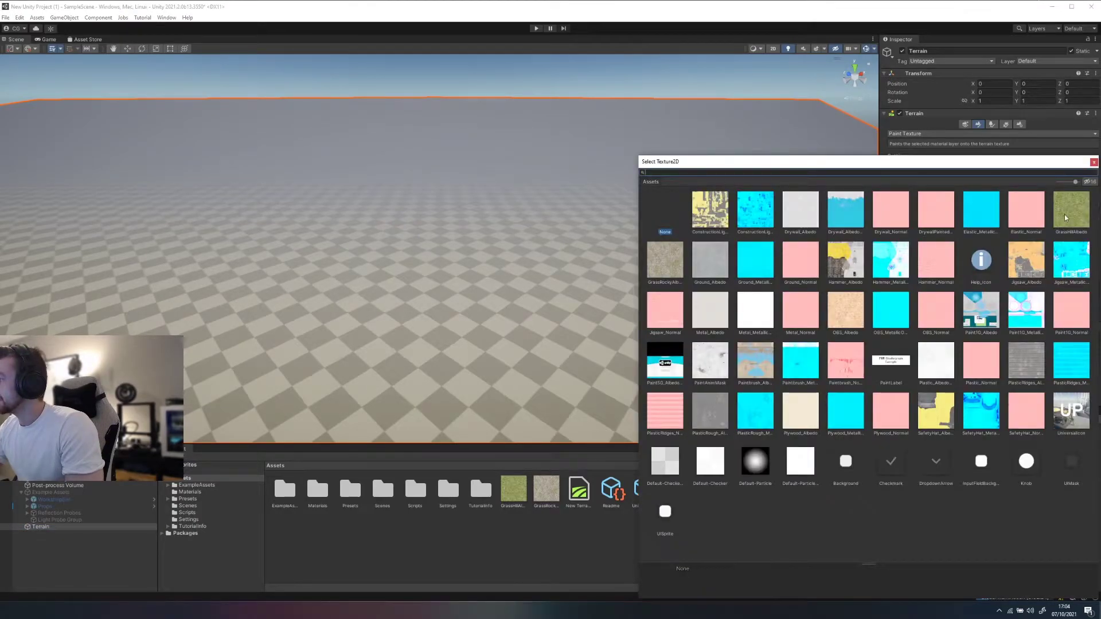
click(1066, 215)
double_click(1065, 215)
scroll(539, 258, down, 5)
scroll(536, 255, up, 5)
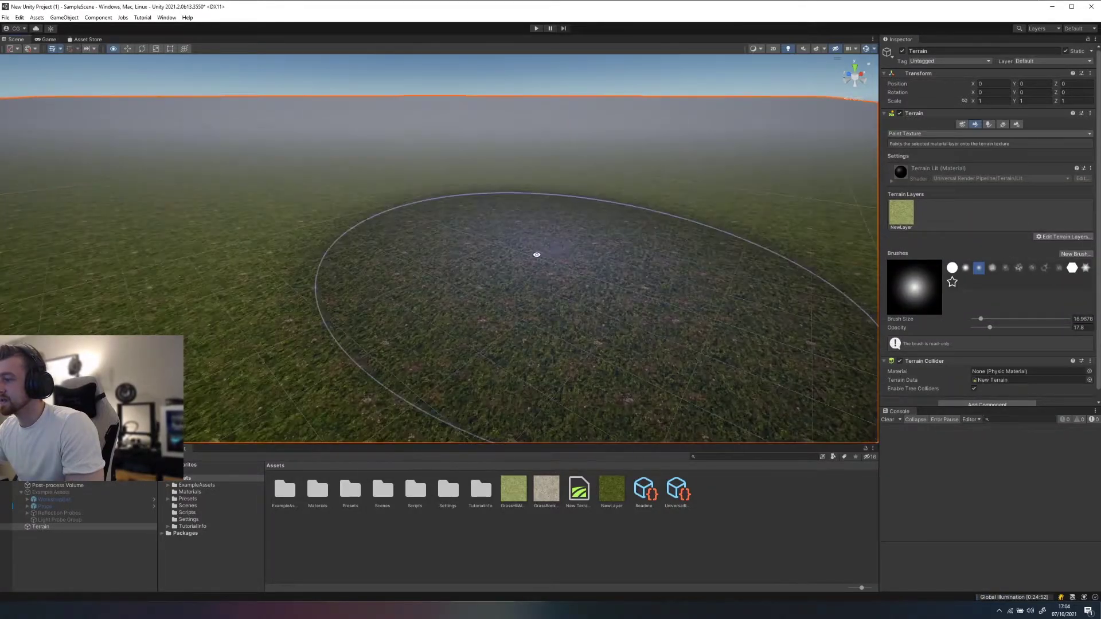
Step: Disable the Post-process Volume object in the scene and compare the terrain's look without it
click(57, 486)
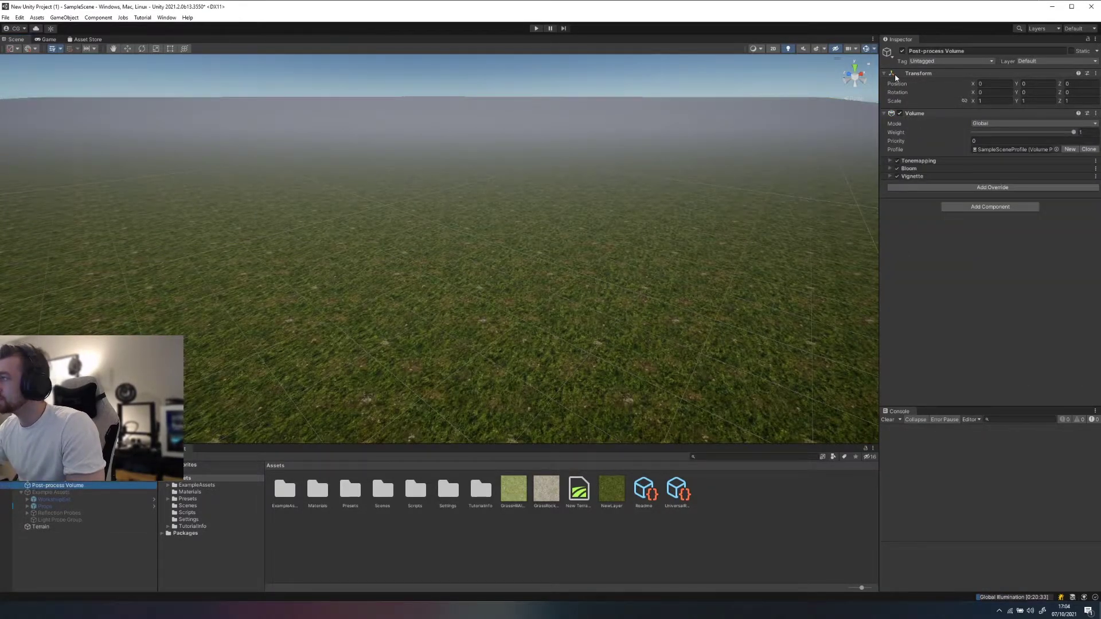
click(903, 52)
click(903, 51)
click(902, 51)
click(903, 51)
click(902, 51)
scroll(570, 265, down, 8)
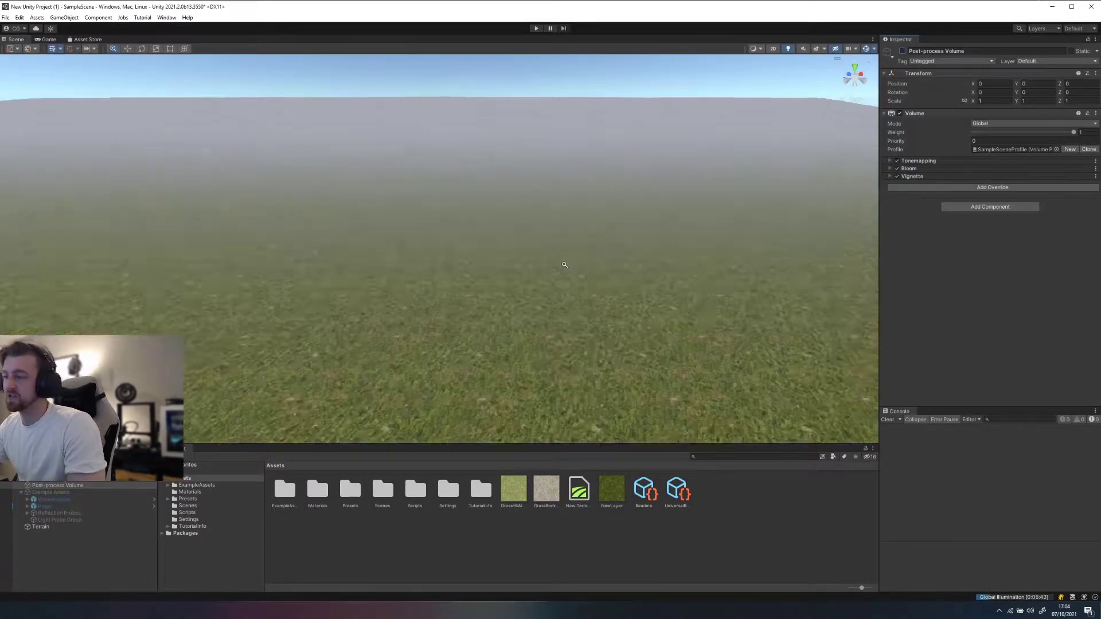
right_drag(536, 268, 523, 273)
middle_drag(523, 273, 553, 252)
scroll(552, 253, up, 5)
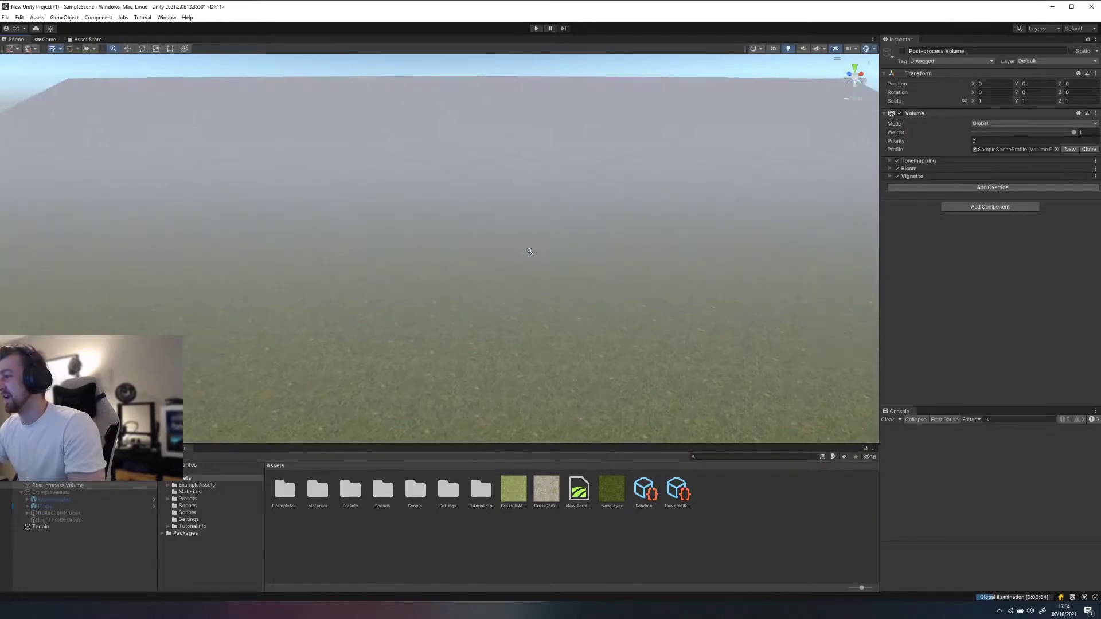
right_drag(560, 240, 553, 242)
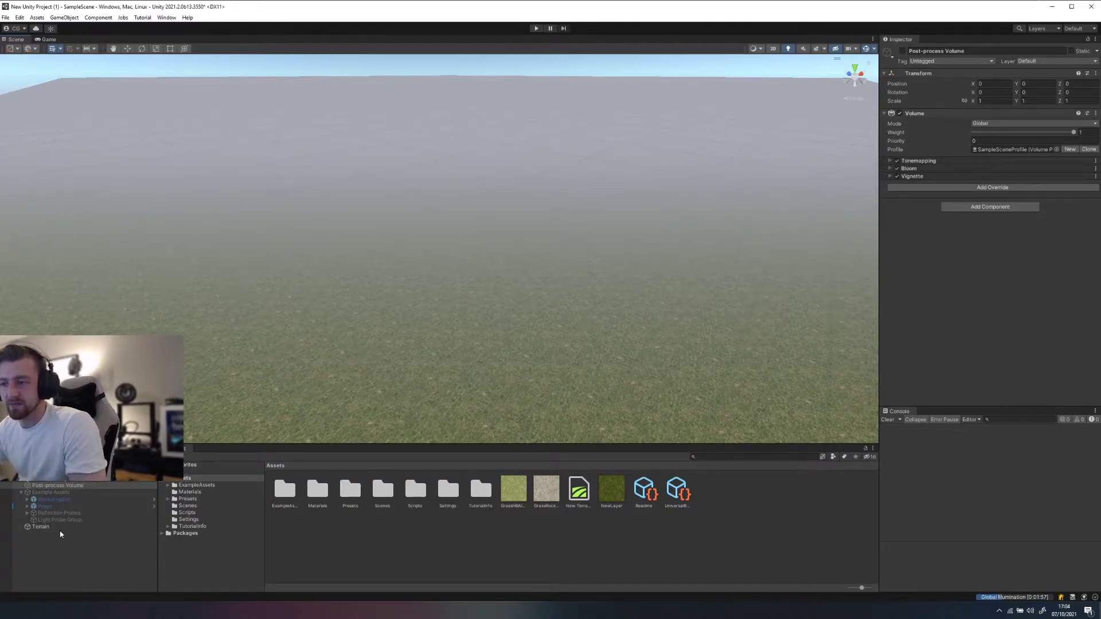
Step: Open the Lighting window and dock it between the Scene view and the Inspector
click(51, 480)
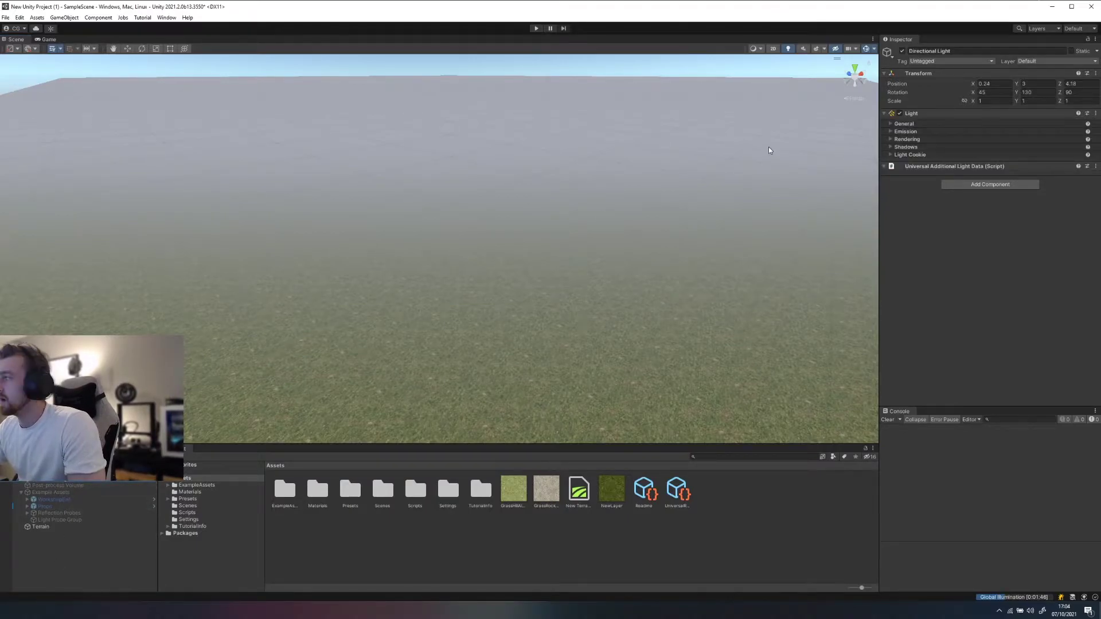
click(168, 20)
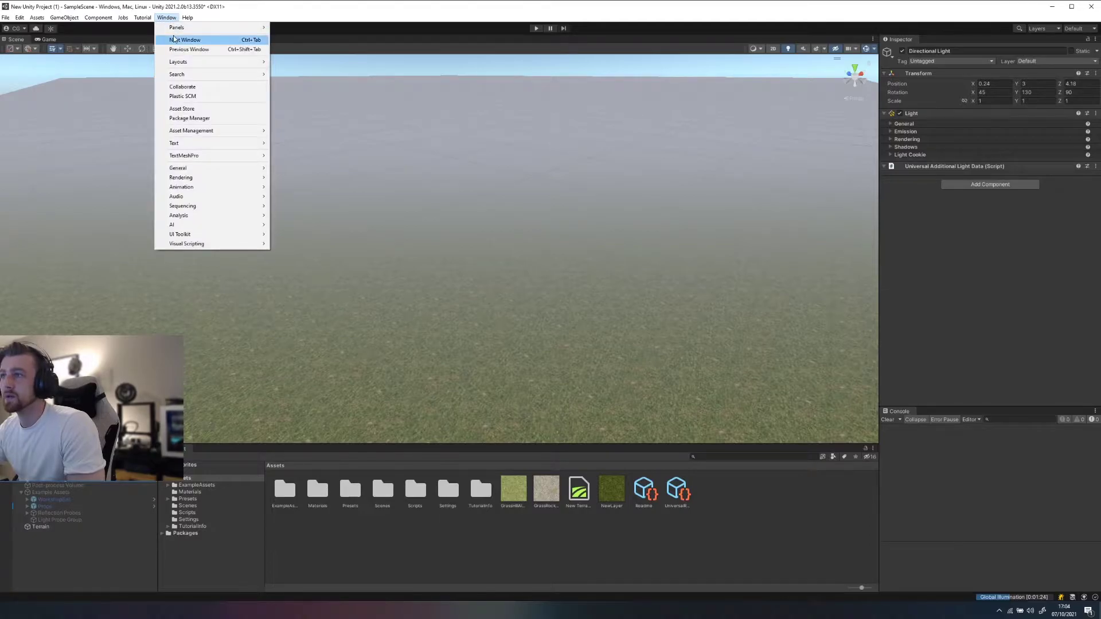
mouse_move(189, 178)
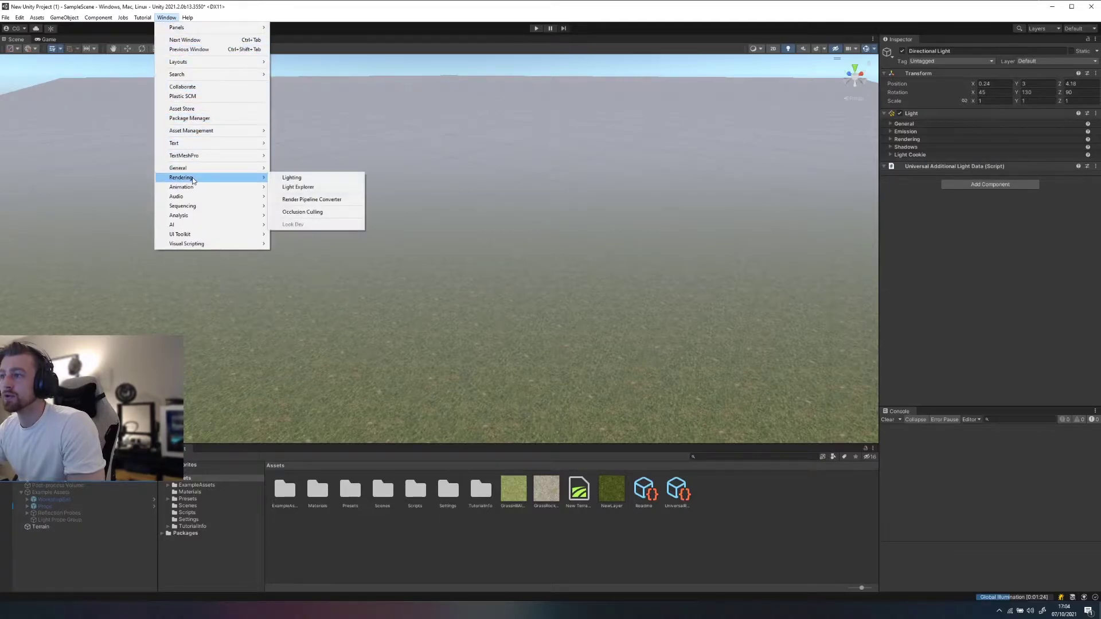
click(290, 177)
drag(257, 100, 941, 51)
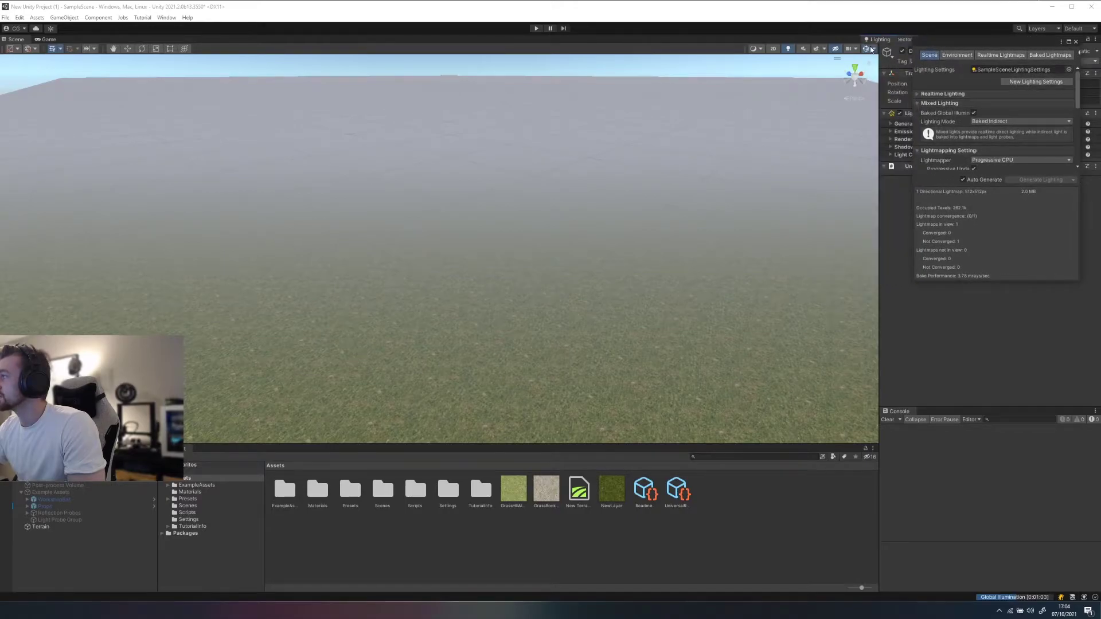
drag(856, 45, 739, 58)
drag(84, 39, 619, 104)
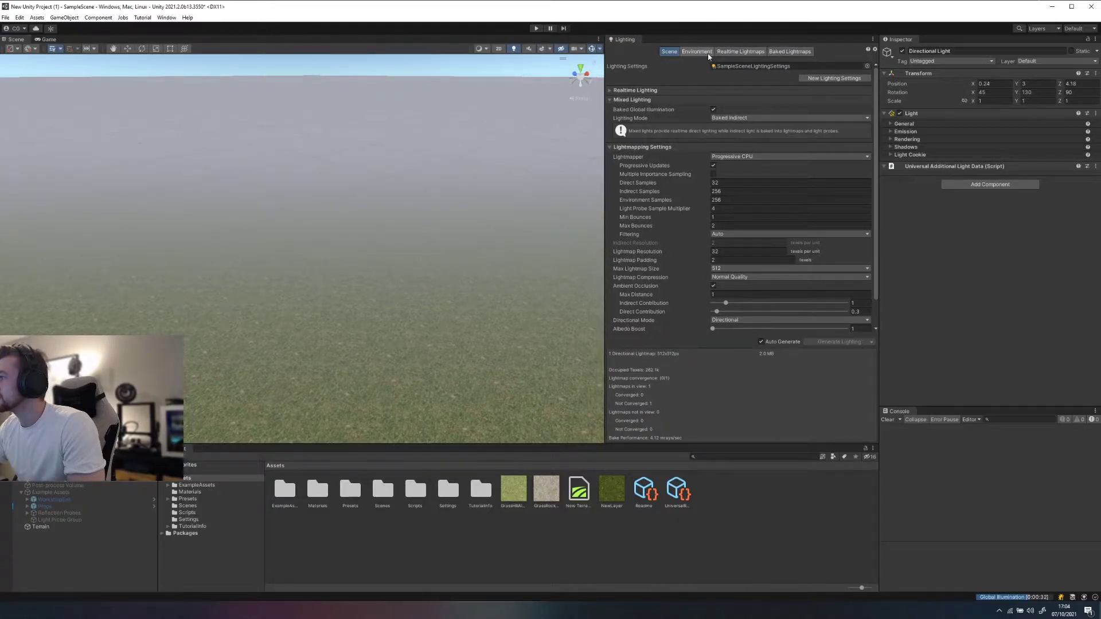
Step: Turn off fog in the scene's environment lighting settings
click(707, 52)
click(716, 202)
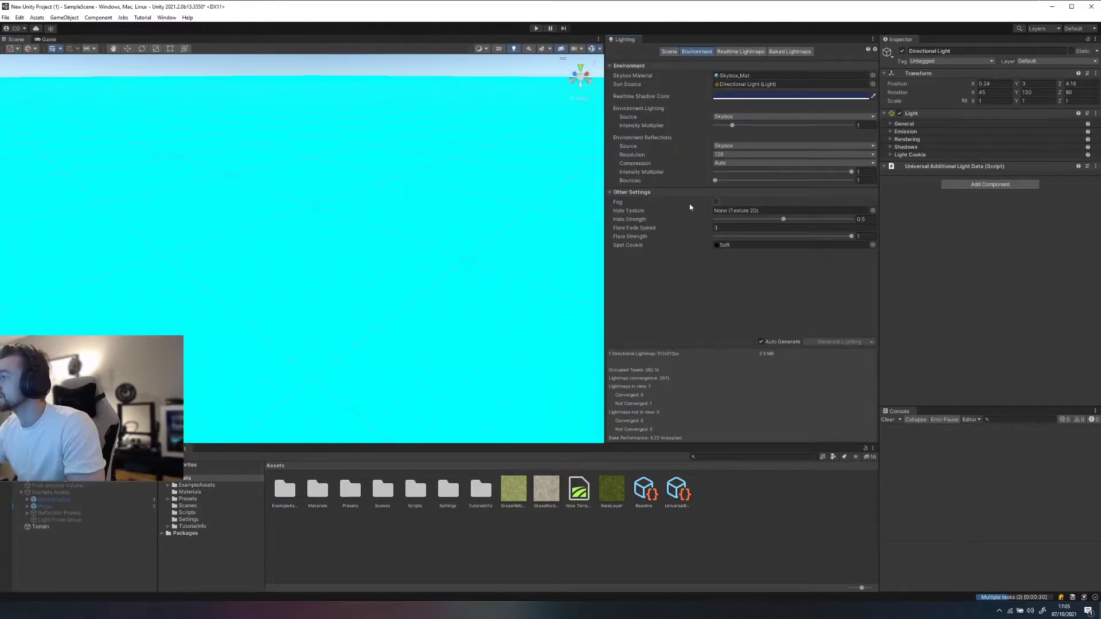
click(634, 194)
Step: Group the Lighting window with the Inspector and bring the Inspector back to the front
drag(605, 57, 730, 38)
drag(923, 39, 899, 42)
click(899, 39)
scroll(516, 247, down, 10)
scroll(524, 252, down, 2)
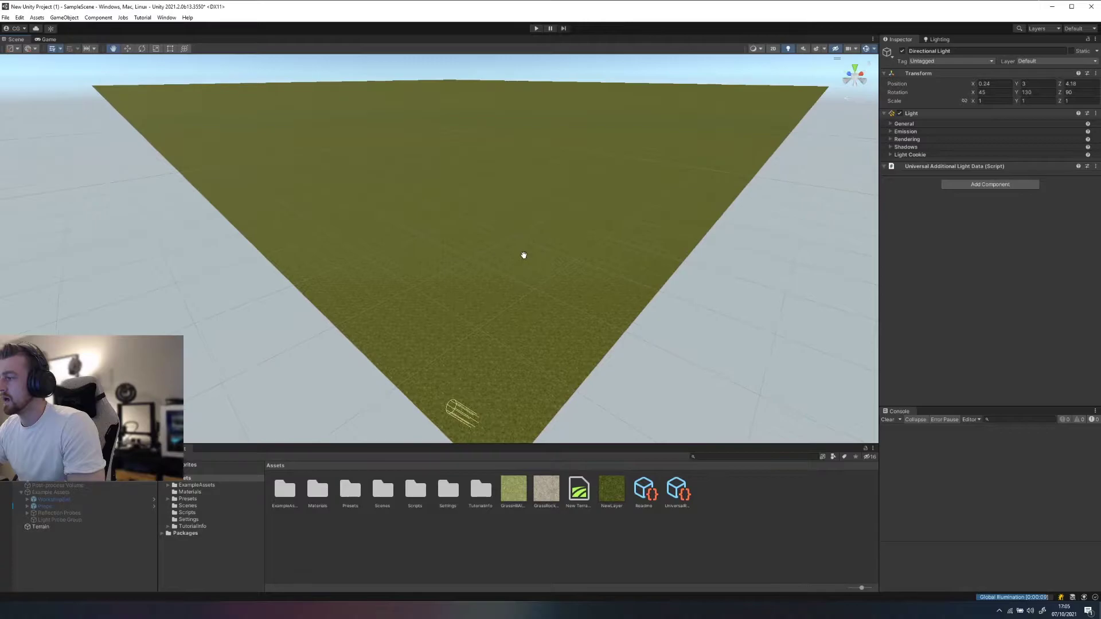
Step: Add a second layer to the terrain, created from the GrassRockyAlbedo texture
click(51, 528)
click(902, 213)
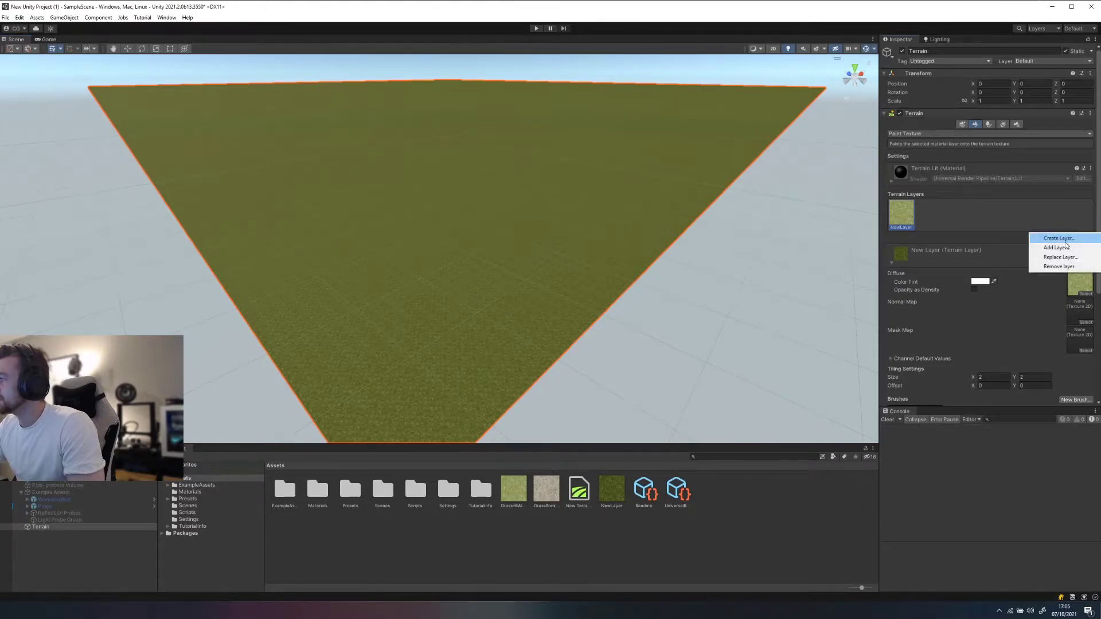
click(1065, 241)
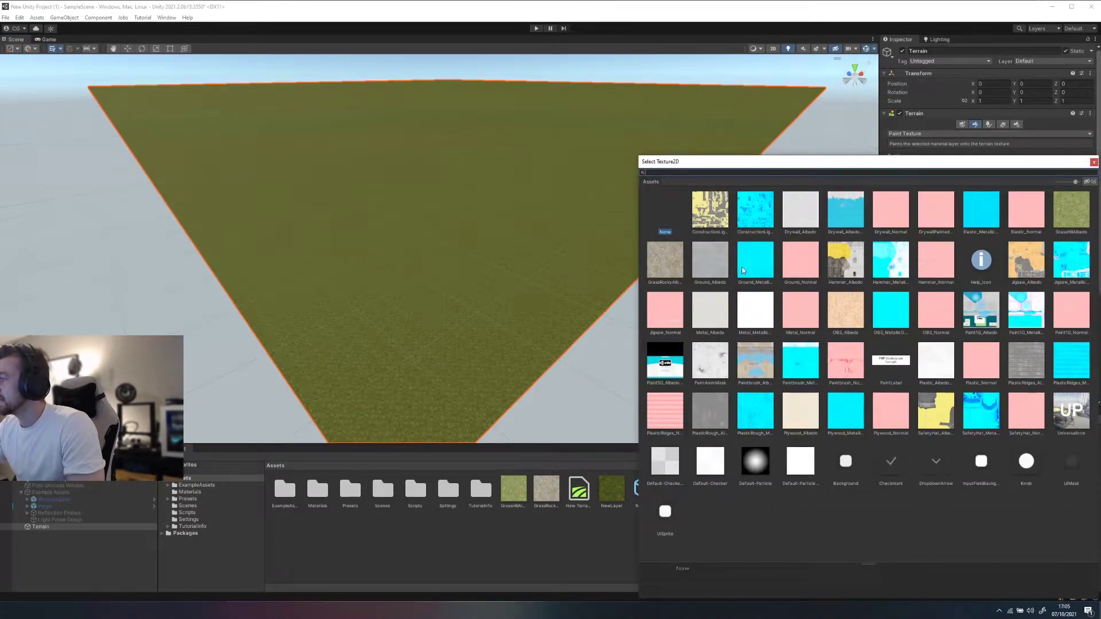
click(670, 267)
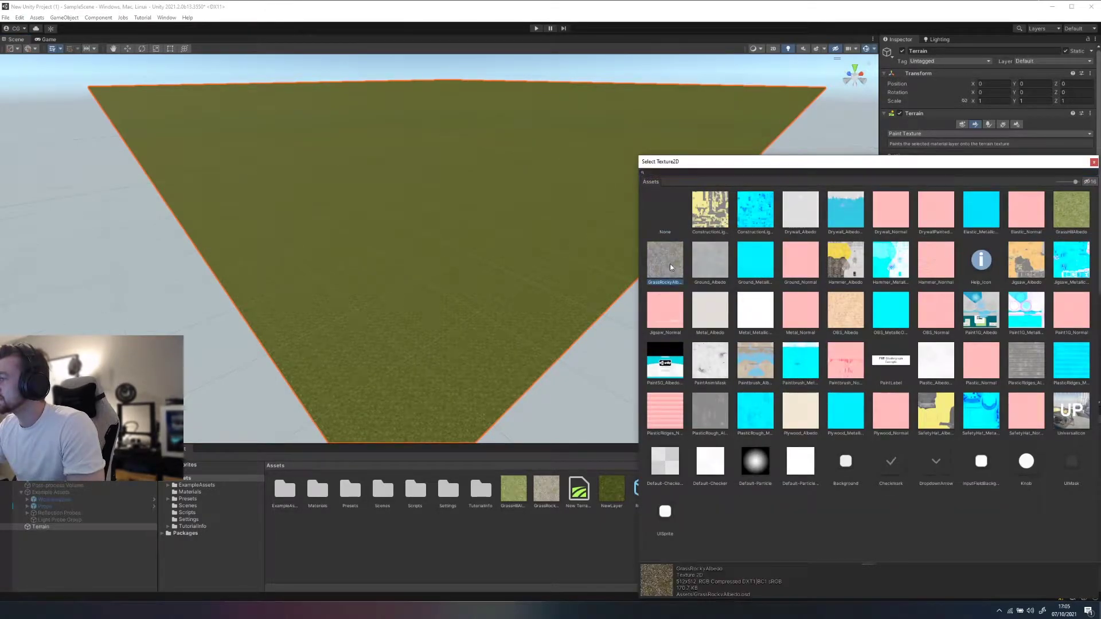
click(1094, 162)
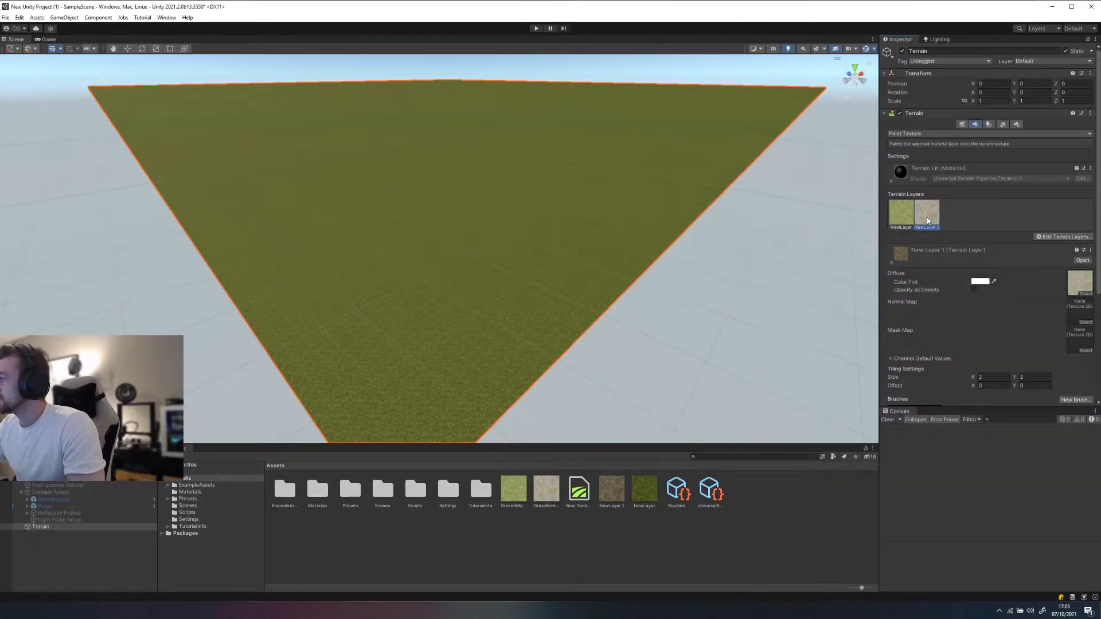
Step: Paint a wide patch of the rocky layer onto the grass near the terrain's front corner
scroll(516, 218, up, 2)
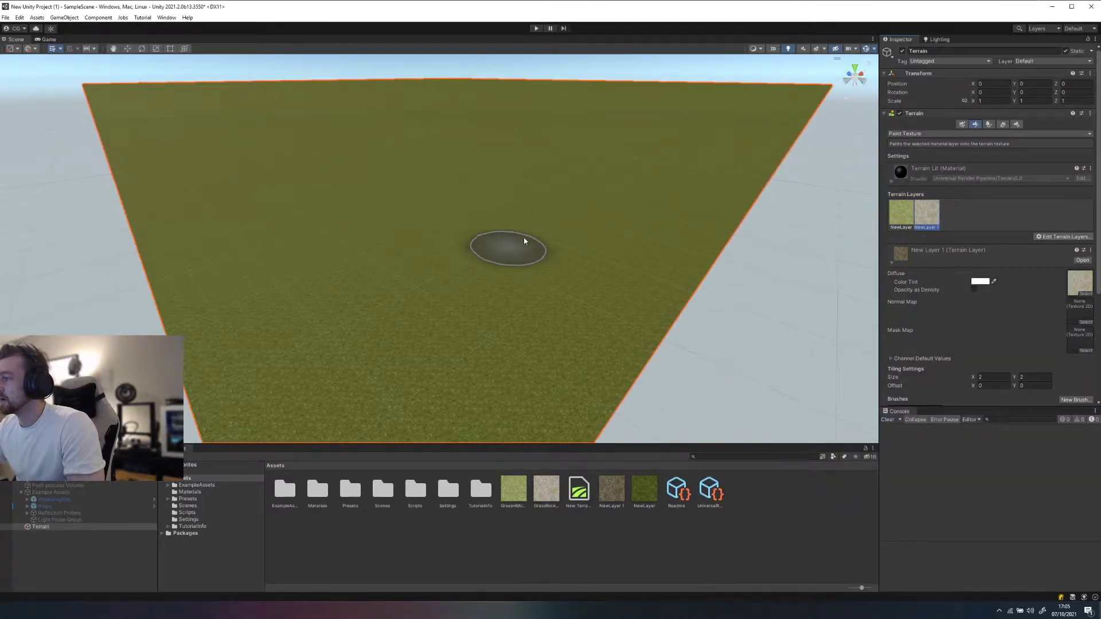
scroll(511, 250, up, 3)
alt+drag(526, 212, 472, 263)
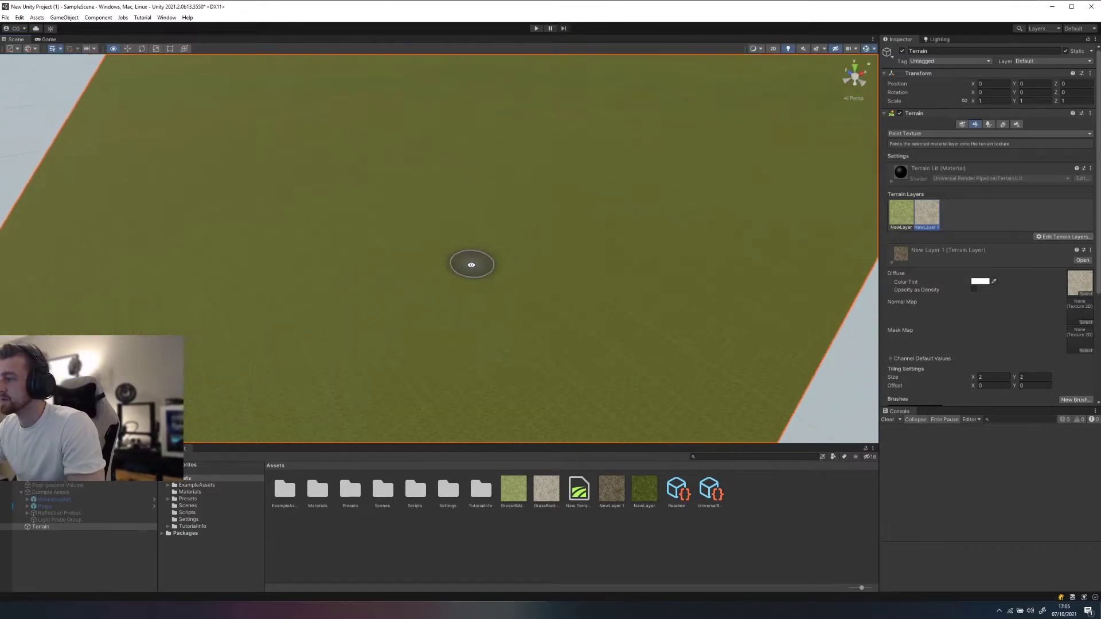
middle_drag(499, 253, 498, 266)
scroll(531, 218, up, 3)
scroll(532, 223, down, 3)
scroll(534, 228, up, 3)
scroll(521, 225, down, 4)
scroll(512, 221, up, 2)
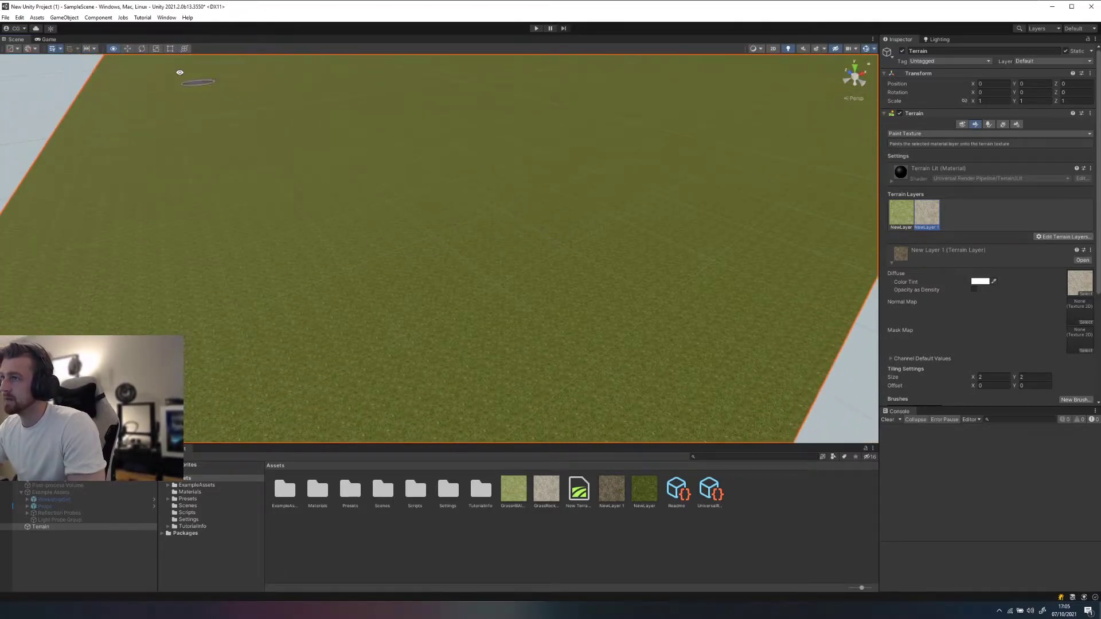
alt+drag(429, 159, 439, 147)
scroll(526, 196, up, 4)
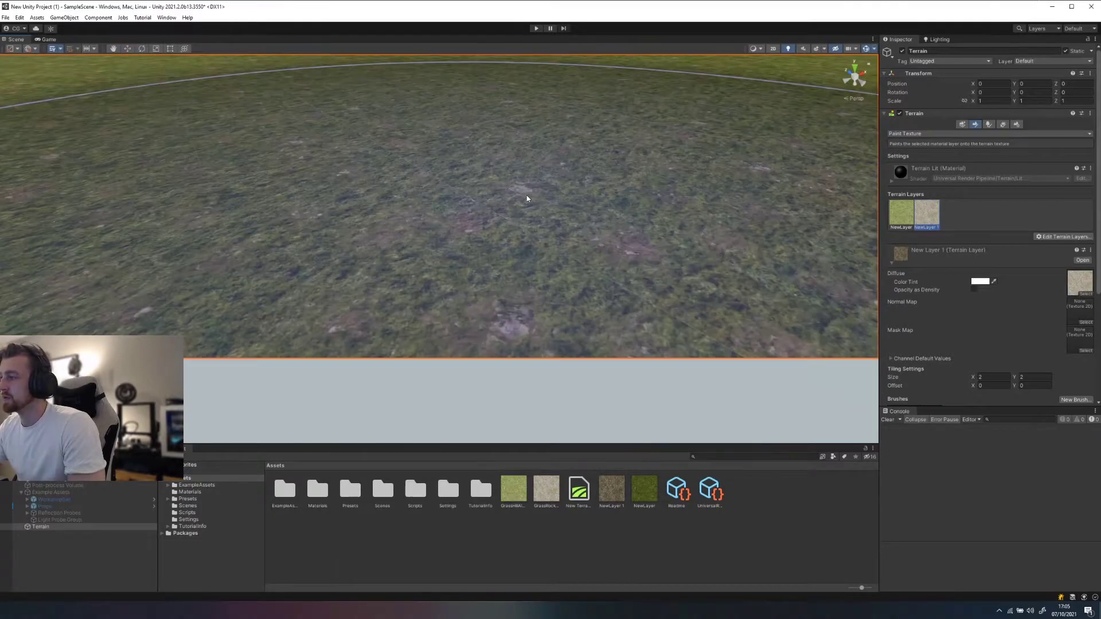
scroll(527, 197, down, 3)
mouse_move(527, 196)
mouse_down()
mouse_move(553, 195)
mouse_move(457, 179)
mouse_move(669, 179)
mouse_move(394, 179)
mouse_move(241, 202)
mouse_move(638, 172)
mouse_move(710, 214)
mouse_move(418, 179)
mouse_move(264, 207)
mouse_move(131, 164)
mouse_move(159, 148)
mouse_move(698, 144)
mouse_up()
scroll(633, 157, up, 3)
scroll(634, 155, down, 1)
mouse_move(634, 155)
middle_down()
mouse_move(624, 166)
mouse_move(609, 156)
middle_up()
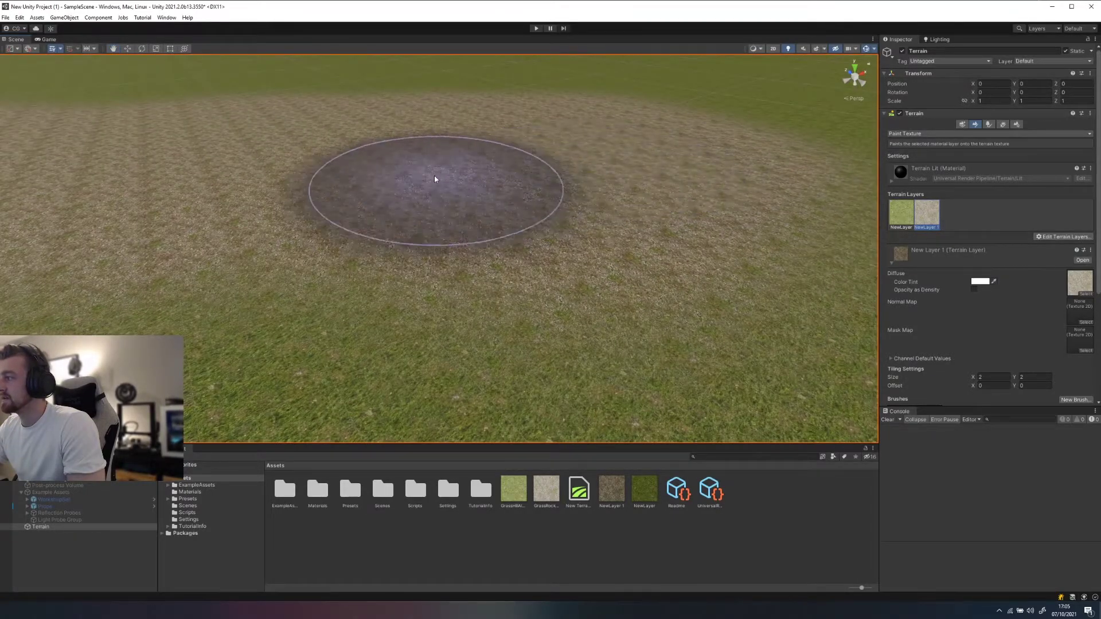
Step: Examine the size of the painted rocky patch against the terrain's full extent
scroll(457, 182, down, 3)
scroll(602, 213, down, 2)
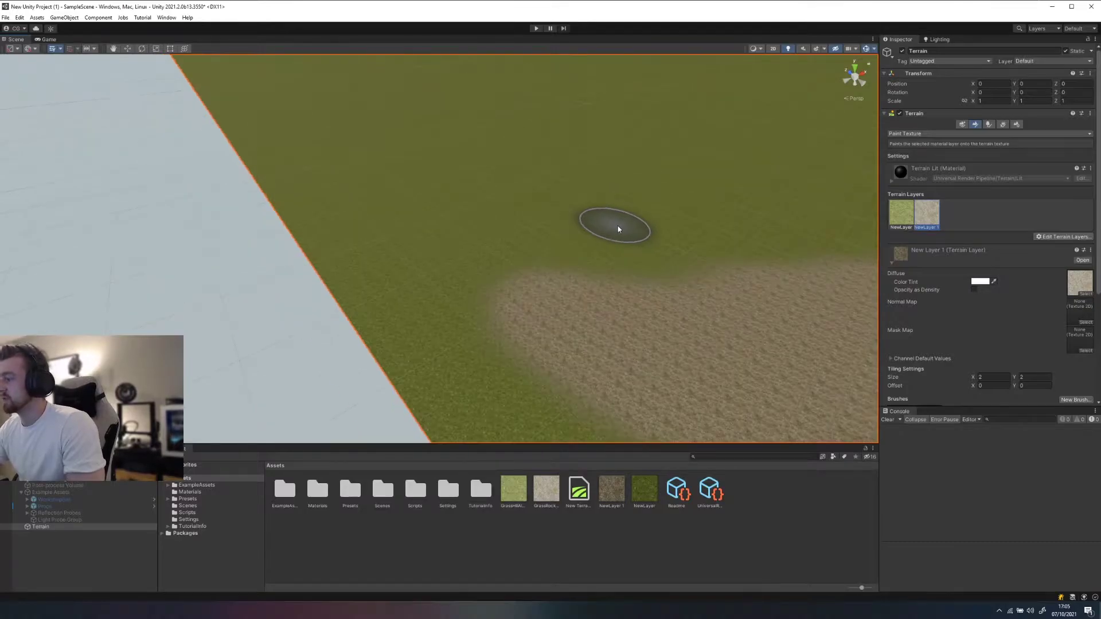
middle_drag(732, 245, 673, 240)
scroll(622, 275, down, 4)
middle_drag(626, 269, 616, 265)
middle_drag(622, 308, 614, 349)
scroll(621, 336, down, 3)
scroll(524, 323, down, 3)
middle_drag(526, 323, 534, 364)
scroll(541, 280, down, 3)
middle_drag(541, 280, 560, 321)
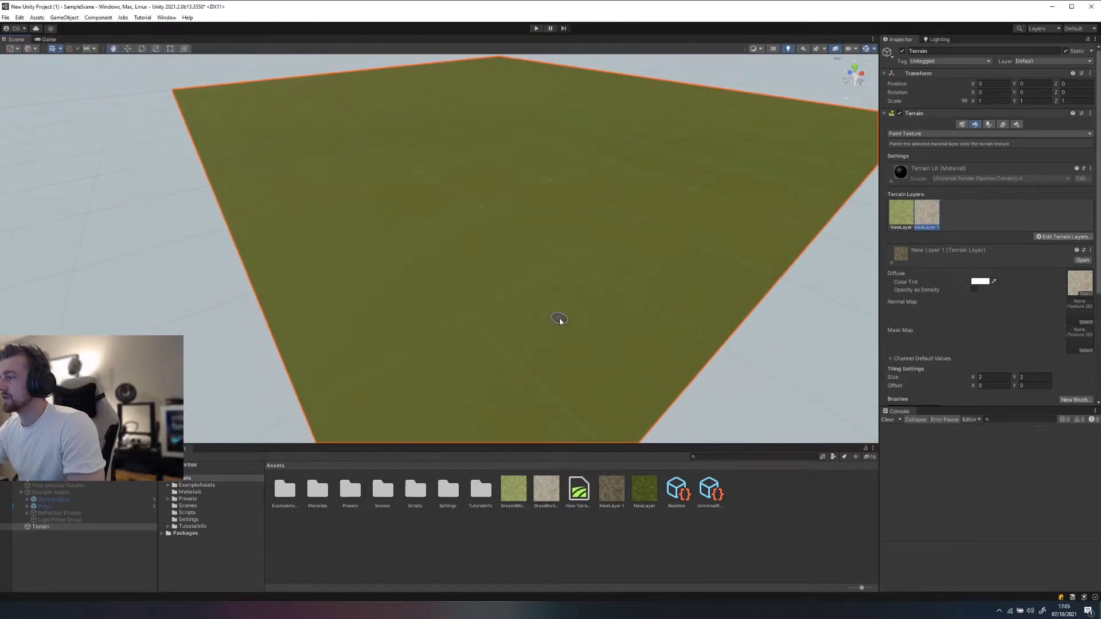
scroll(555, 291, down, 2)
scroll(559, 293, up, 5)
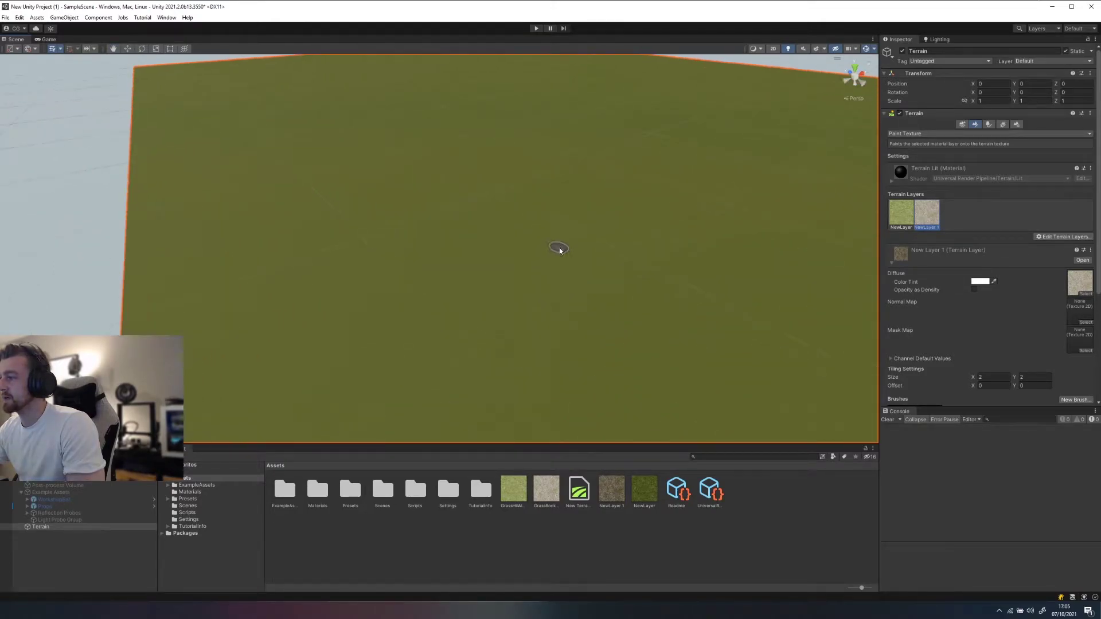
mouse_move(560, 250)
alt+mouse_down()
mouse_move(597, 179)
mouse_move(630, 187)
alt+mouse_up()
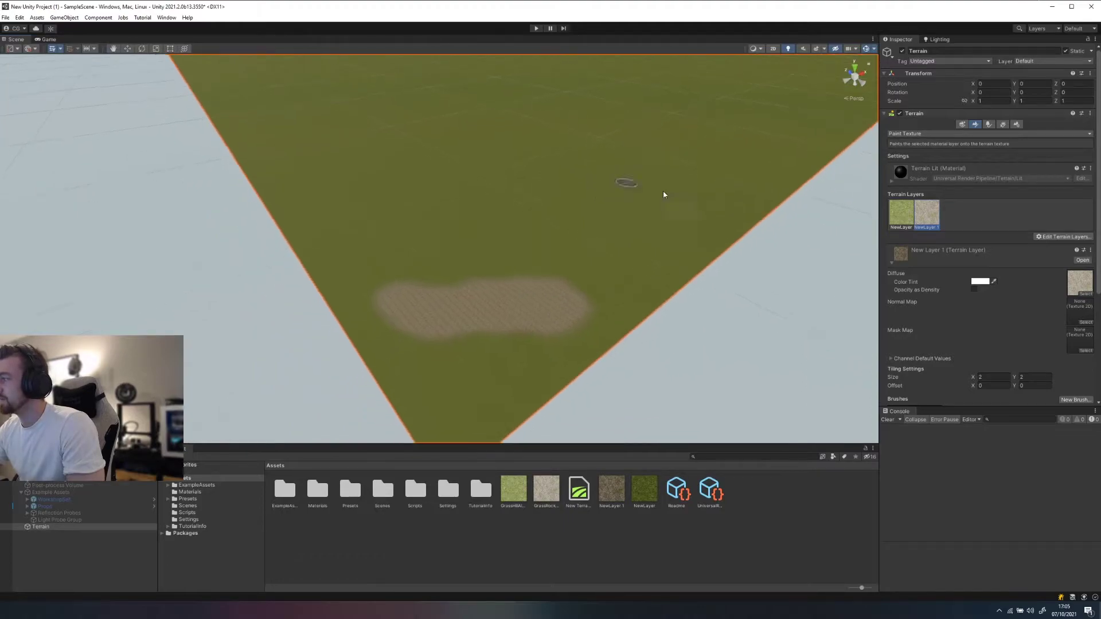
Step: Set the terrain width and terrain length to 100 in the terrain's mesh resolution settings
click(966, 124)
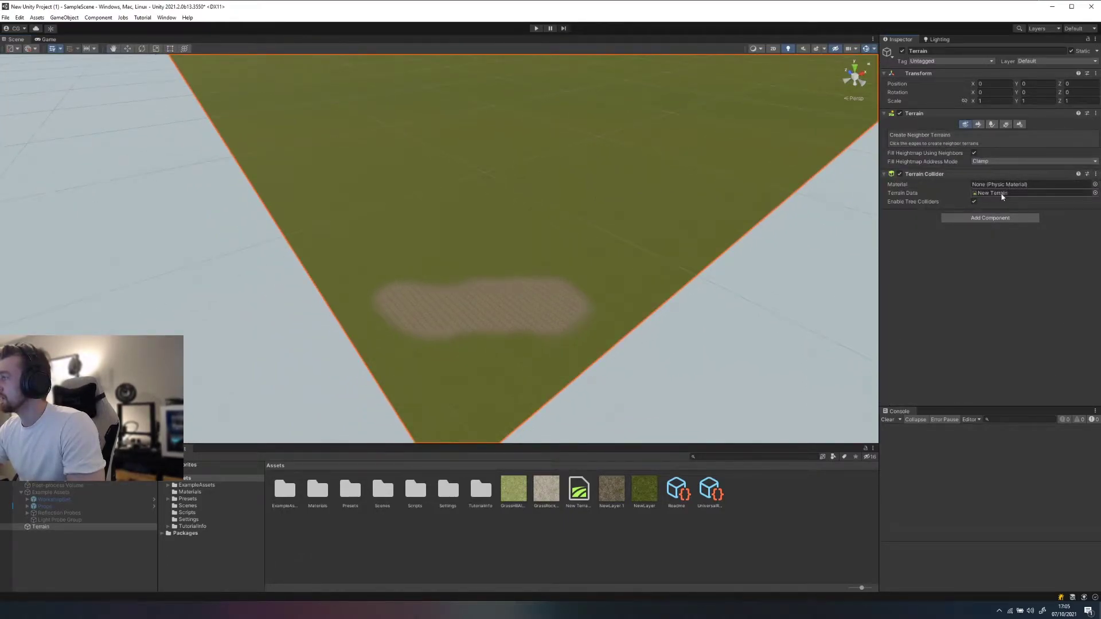
click(1020, 124)
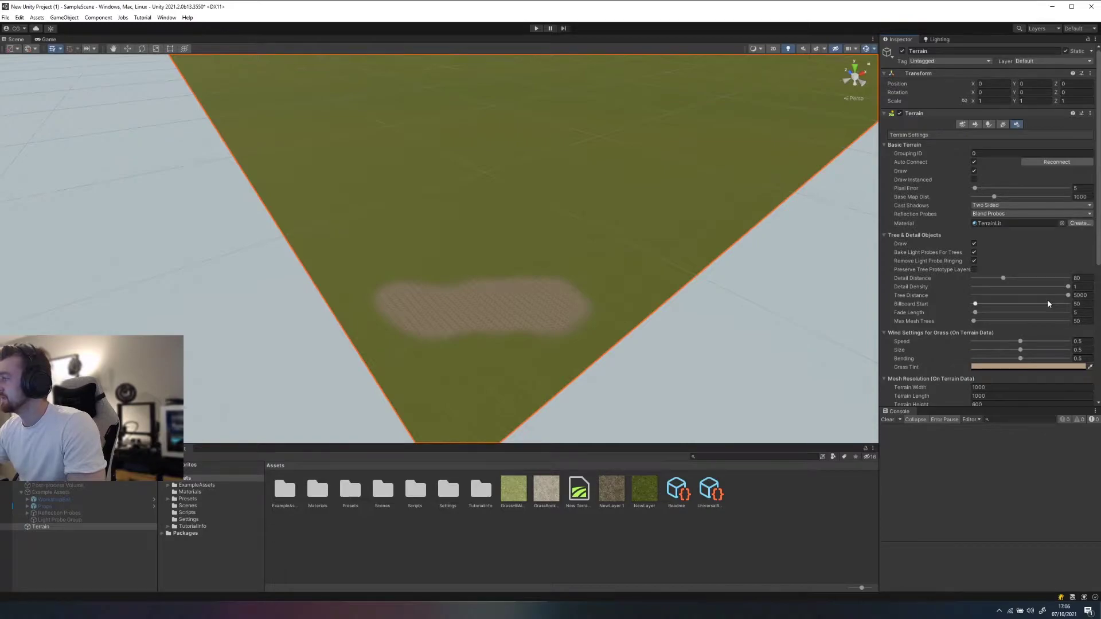
scroll(1039, 308, down, 2)
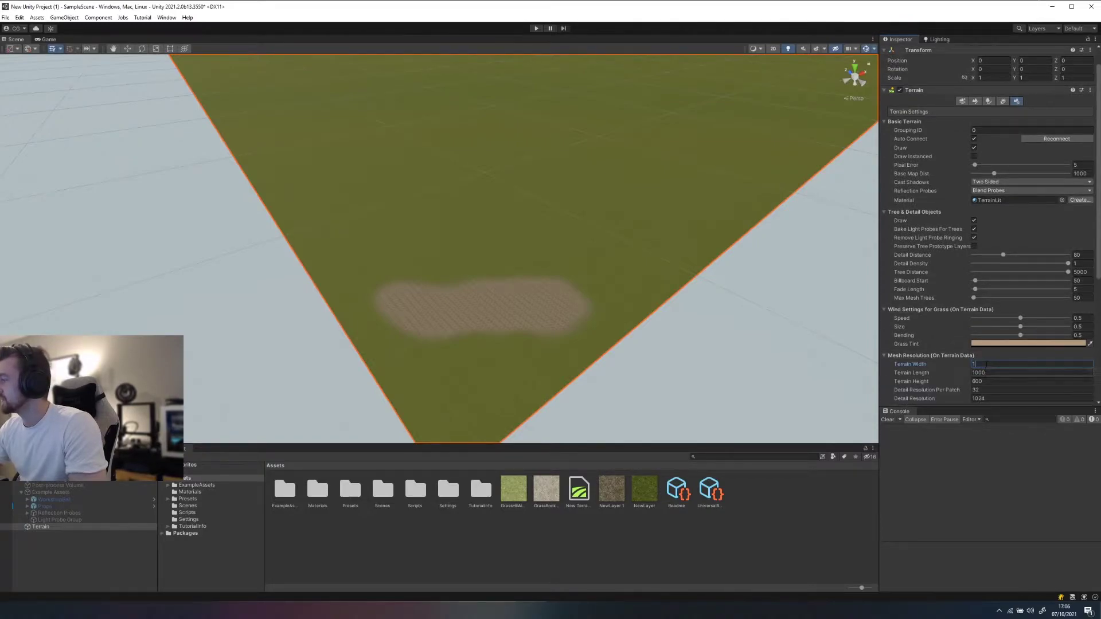
key(Tab)
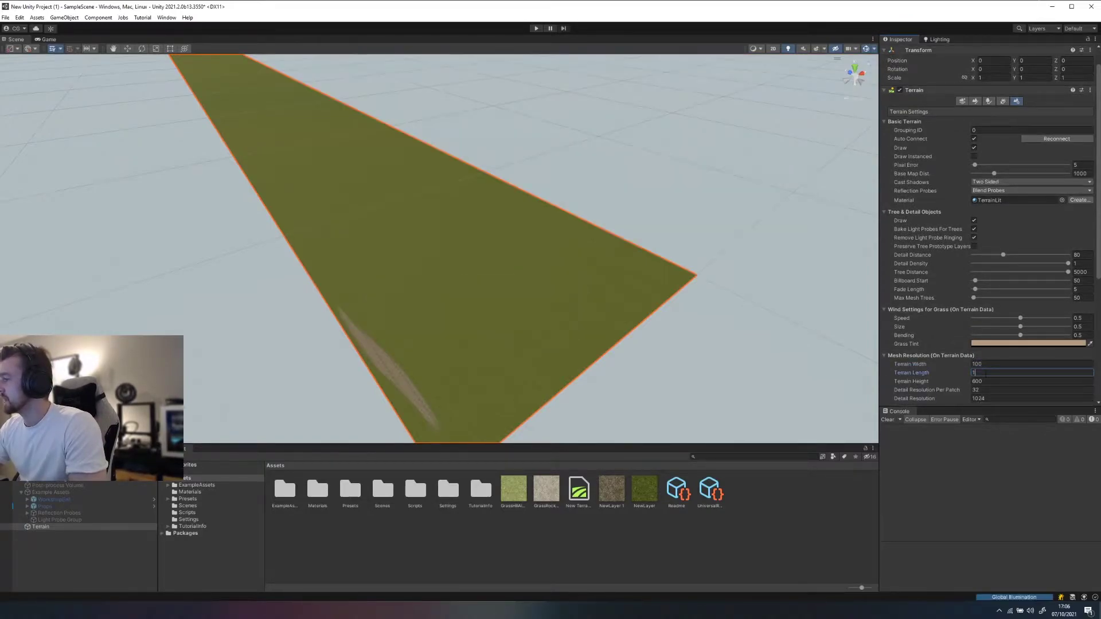
key(shift+Tab)
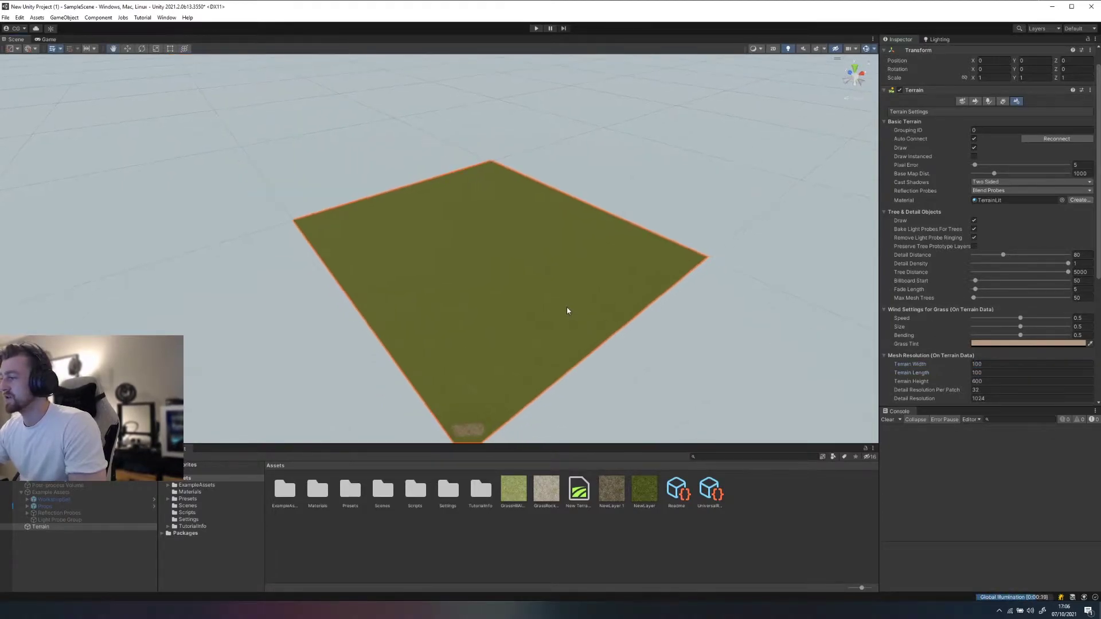
scroll(557, 316, up, 6)
middle_drag(526, 298, 525, 255)
scroll(525, 254, up, 5)
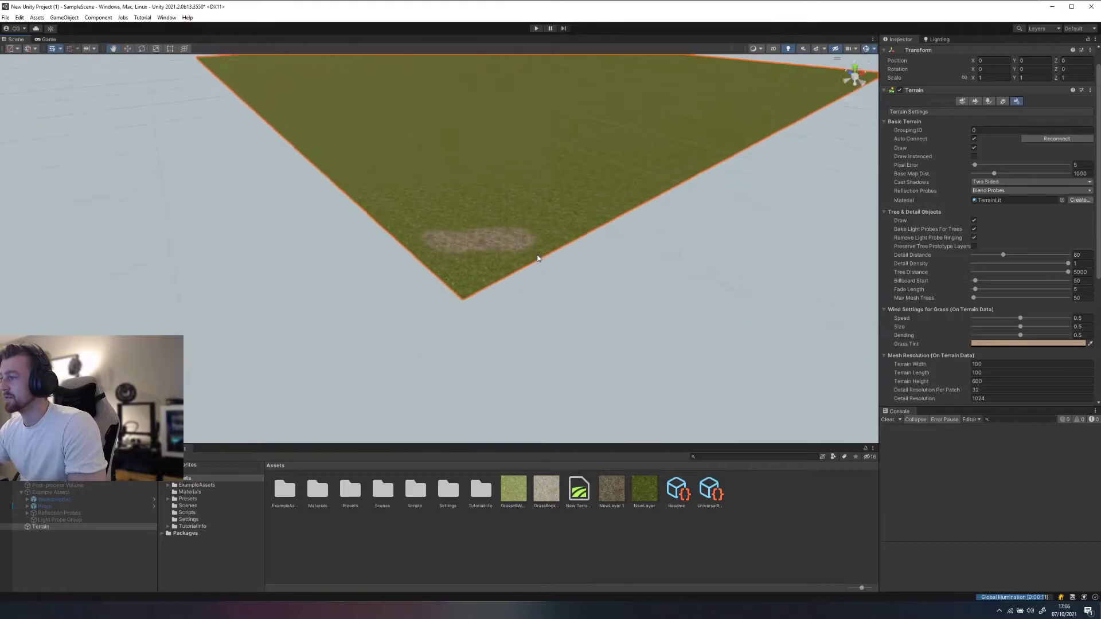
scroll(547, 258, down, 4)
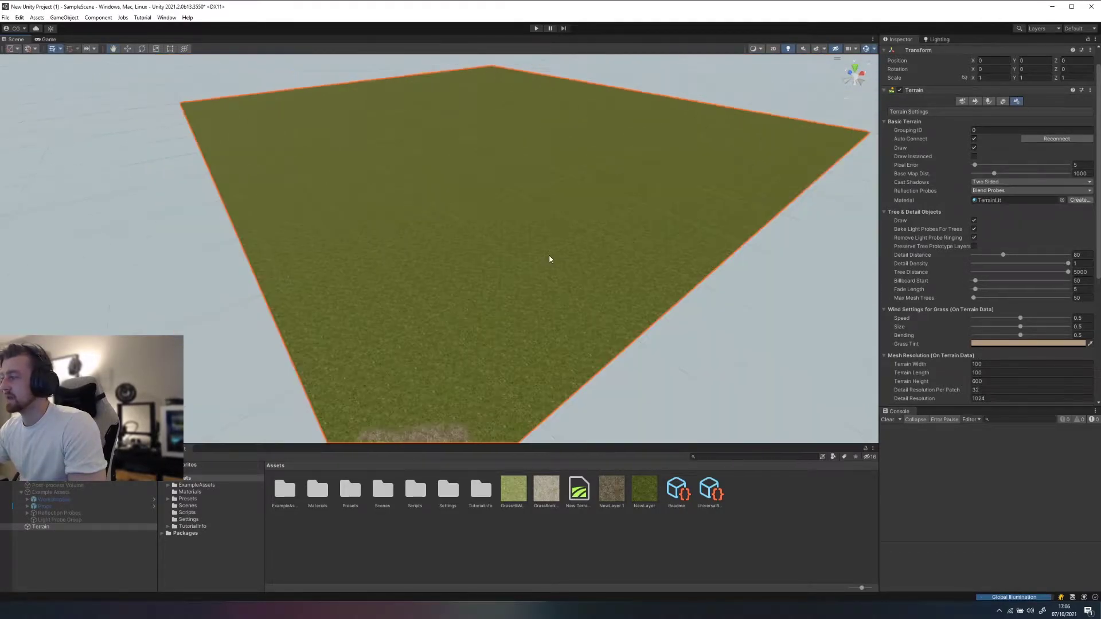
Step: Raise a tall, steep peak from the grass surface with the Raise or Lower Terrain tool
click(974, 102)
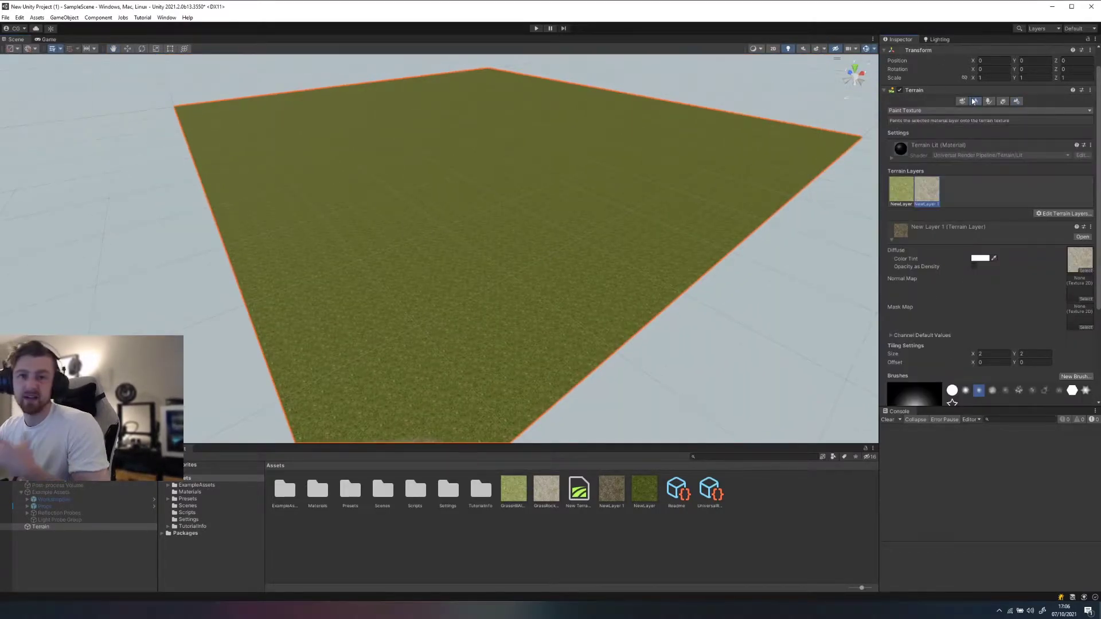
click(931, 111)
click(929, 118)
scroll(421, 226, up, 2)
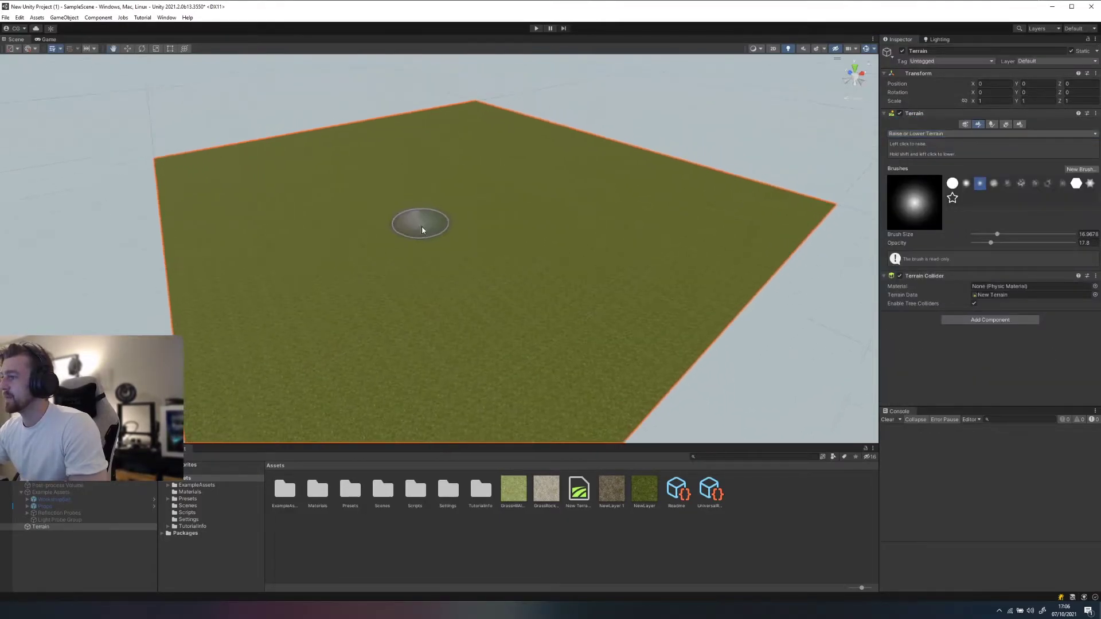
scroll(422, 230, up, 5)
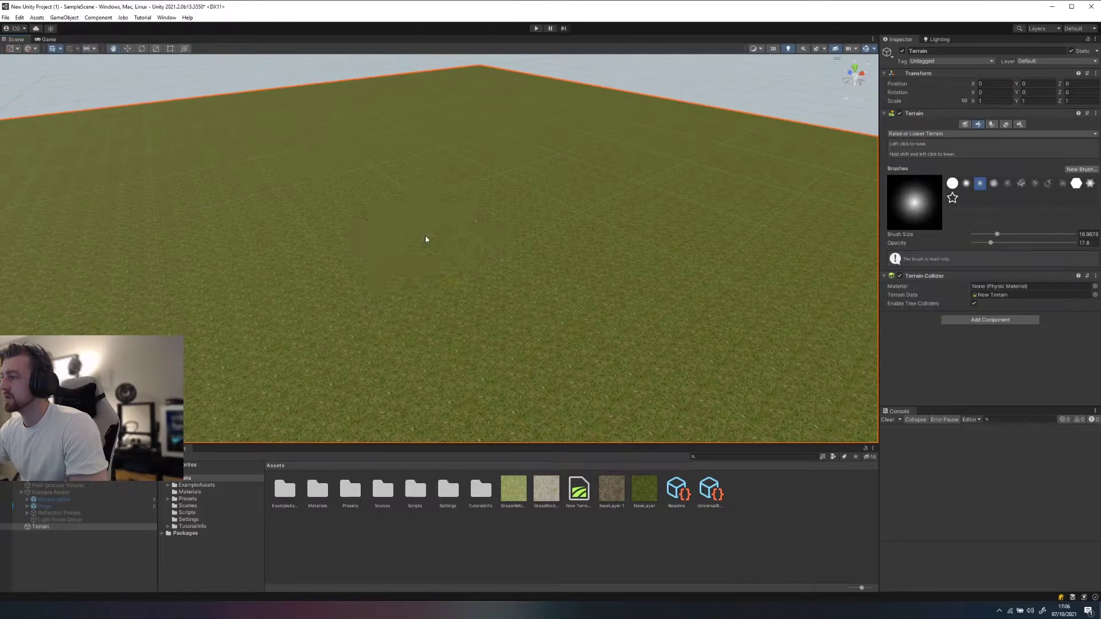
scroll(425, 239, down, 3)
drag(326, 235, 320, 211)
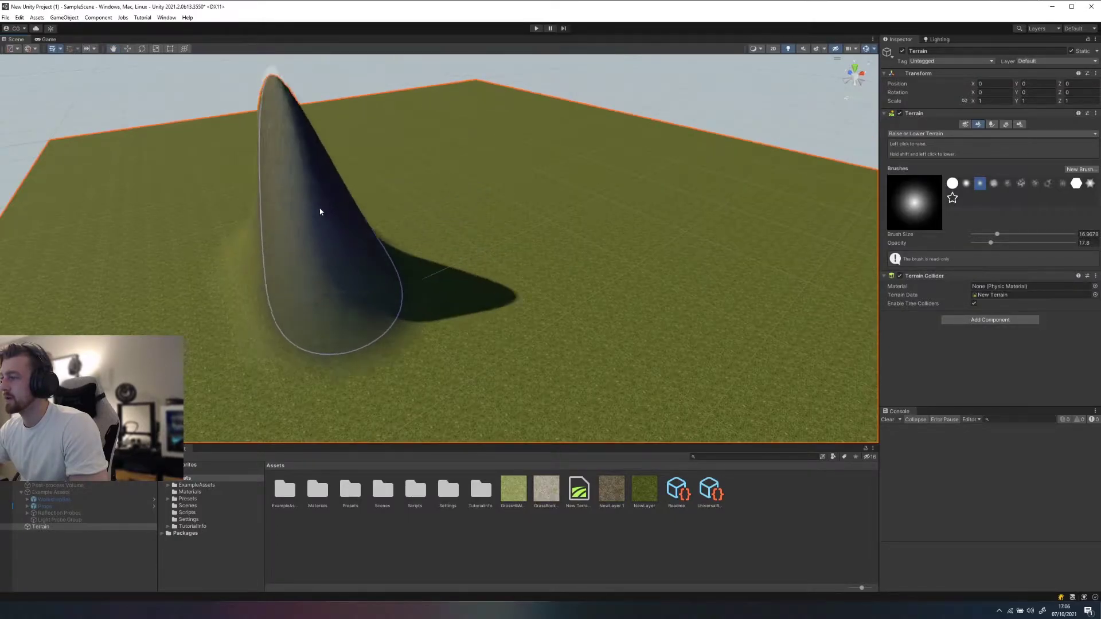
Step: Undo the tall peak, try a wide raising stroke across the grass, and undo that stroke
key(ctrl+z)
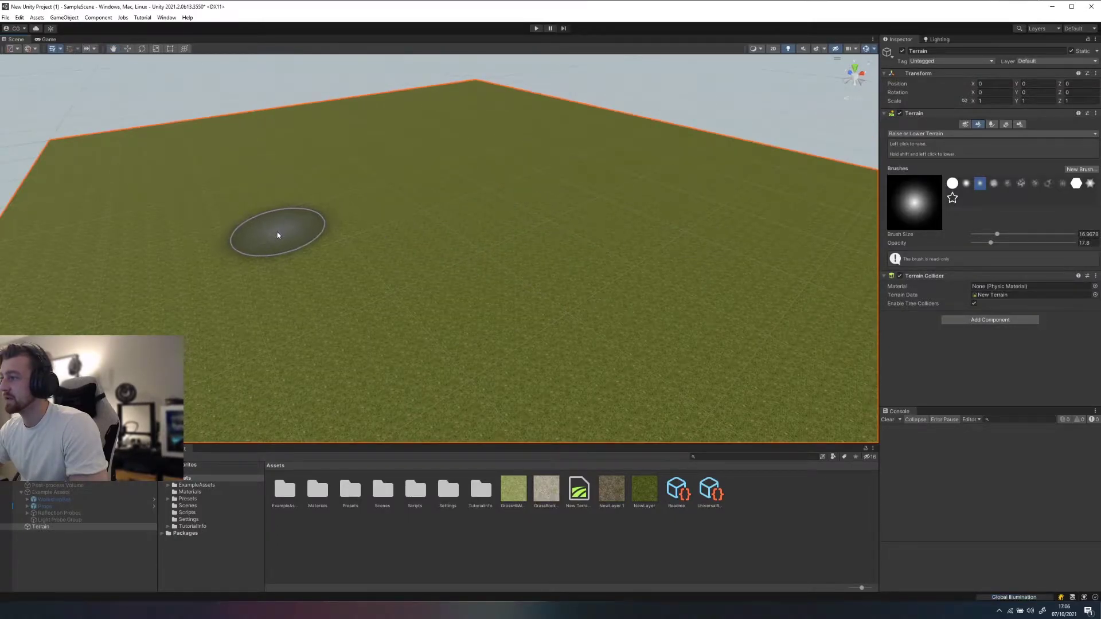
mouse_move(263, 228)
mouse_down()
mouse_move(368, 184)
mouse_move(713, 188)
mouse_up()
key(ctrl+z)
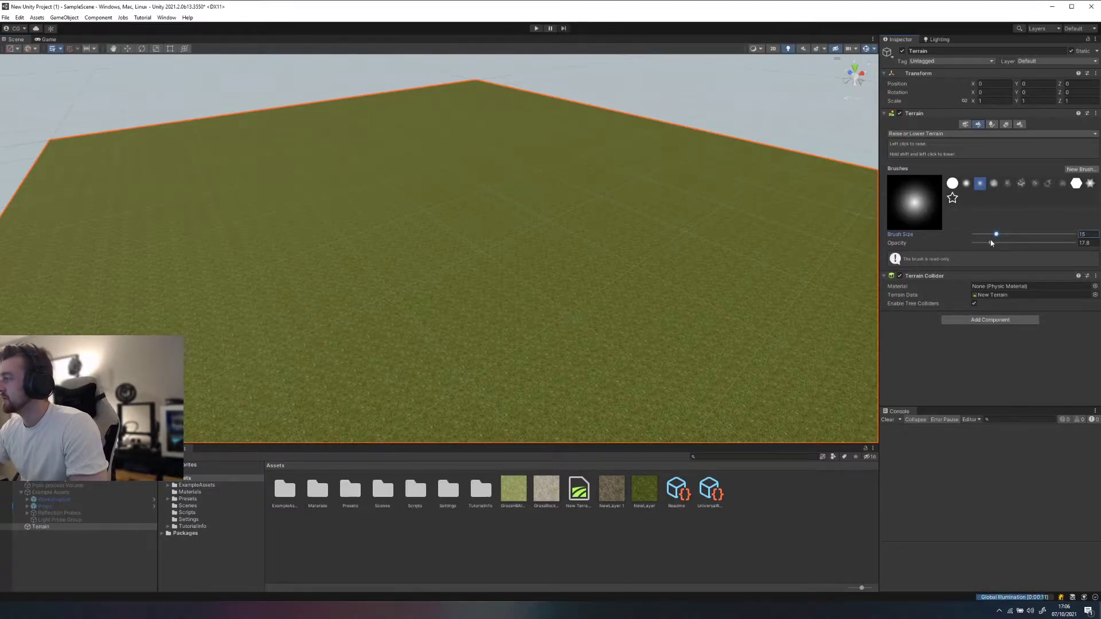
Step: Raise a long, curved ridge of small hills across the terrain with brush size 6 and opacity 8.9
mouse_move(245, 258)
mouse_down()
mouse_move(418, 216)
mouse_move(699, 193)
mouse_up()
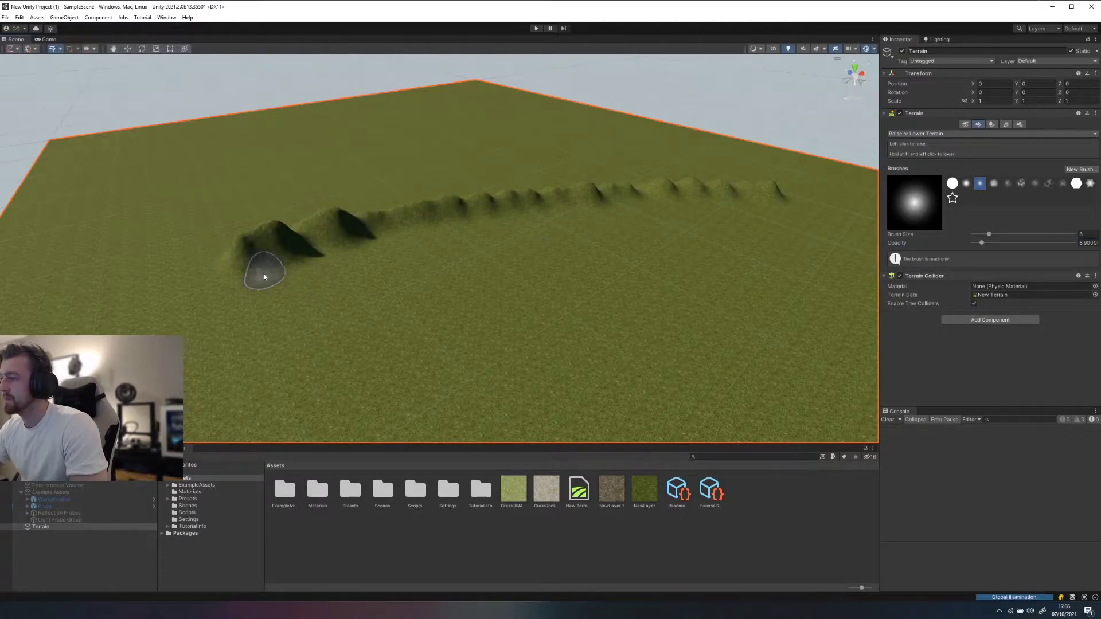
drag(229, 278, 121, 325)
Step: Raise broad rolling hills behind the small ridge, along the terrain's far edges, with a brush size of about 29.5
middle_drag(531, 198, 488, 258)
key(a)
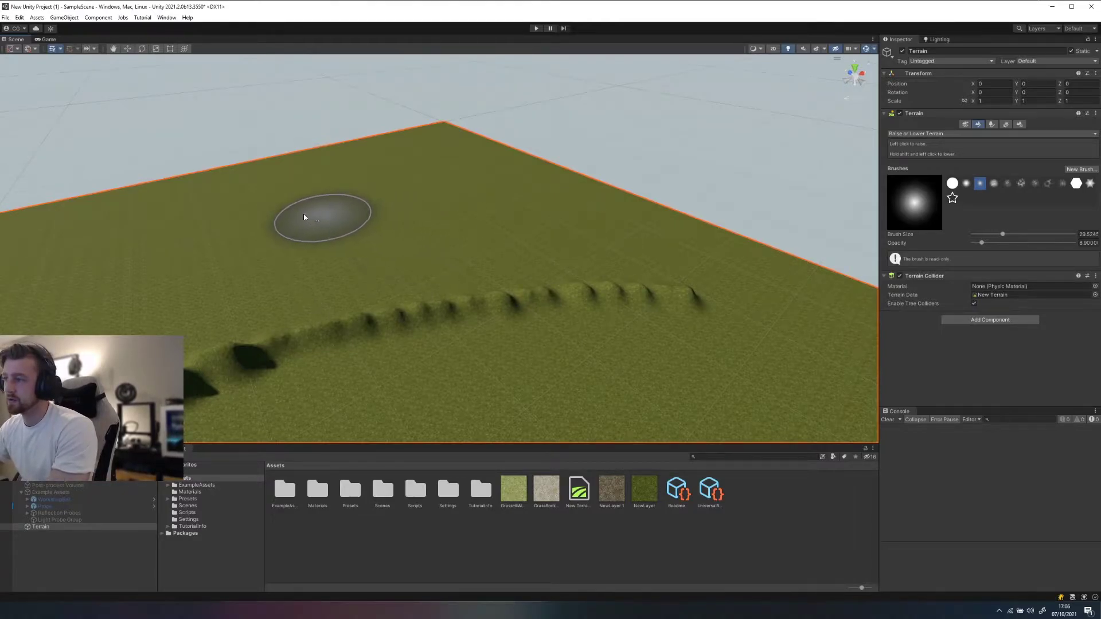
mouse_move(304, 217)
mouse_down()
mouse_move(394, 187)
mouse_move(610, 209)
mouse_move(116, 239)
mouse_up()
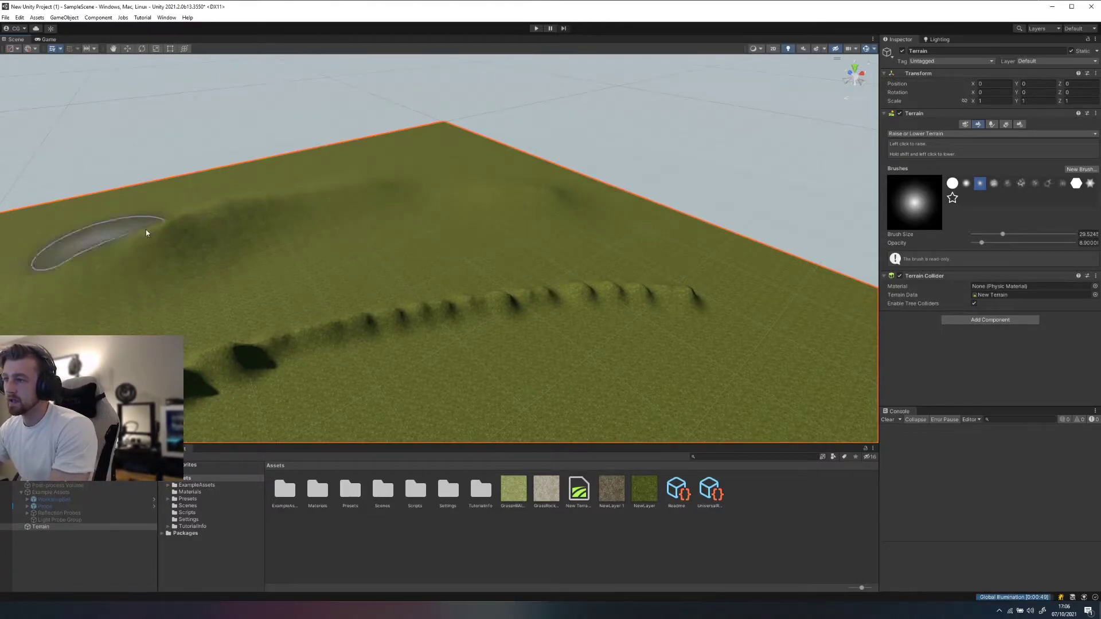
mouse_move(190, 192)
alt+mouse_down()
mouse_move(425, 179)
mouse_move(486, 160)
mouse_move(344, 231)
alt+mouse_up()
mouse_move(528, 142)
alt+mouse_down()
mouse_move(656, 143)
mouse_move(524, 162)
alt+mouse_up()
alt+drag(524, 246, 464, 220)
scroll(465, 220, down, 5)
scroll(457, 201, up, 5)
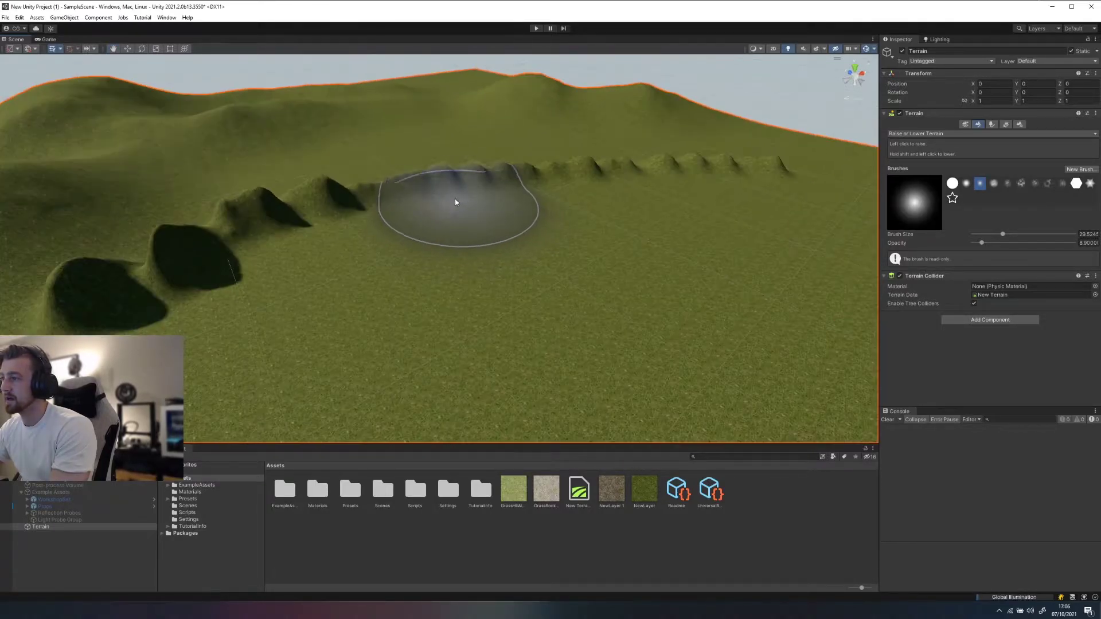
Step: Raise more broad hills along the back and right-hand edge of the terrain with the large soft brush
middle_drag(455, 202, 456, 225)
click(607, 163)
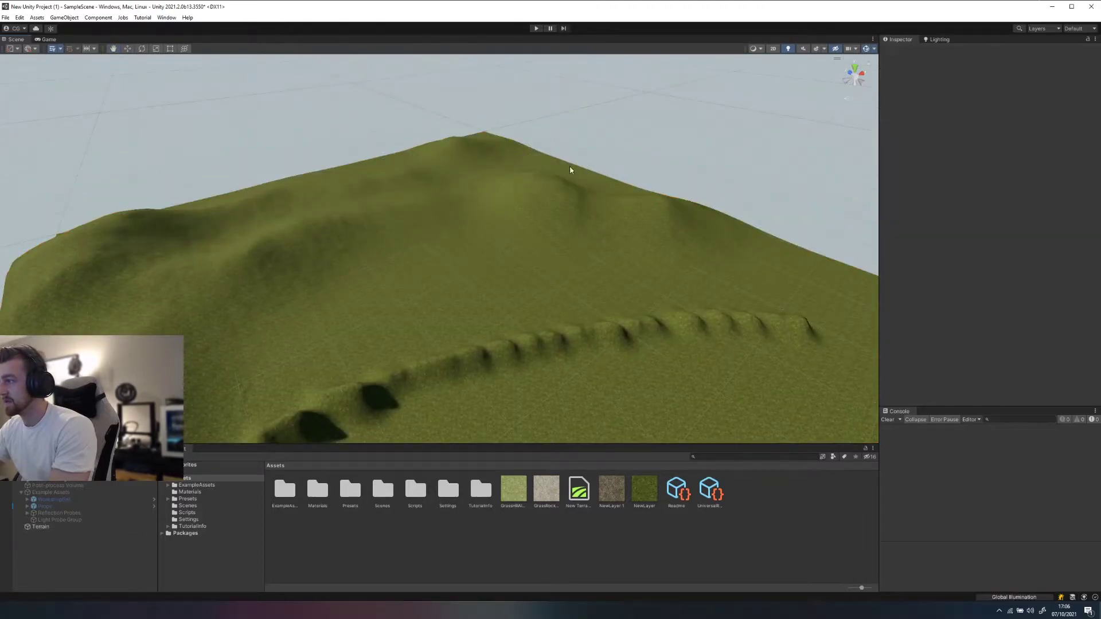
click(531, 199)
mouse_move(581, 170)
right_down()
mouse_move(467, 209)
mouse_move(450, 164)
right_up()
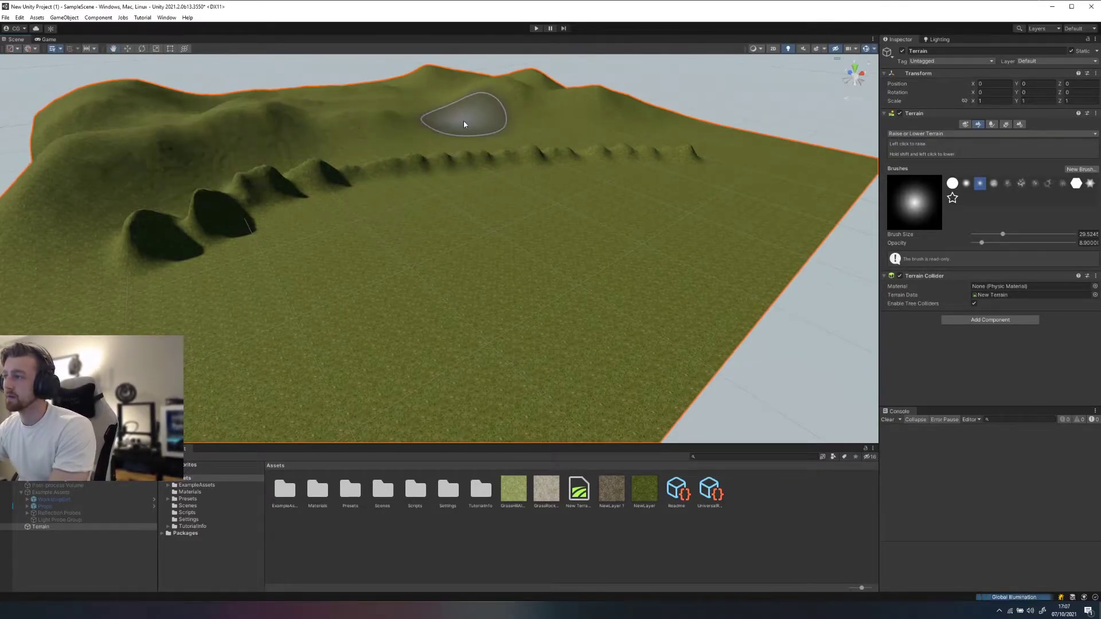
mouse_move(724, 177)
mouse_down()
mouse_move(737, 221)
mouse_move(579, 314)
mouse_up()
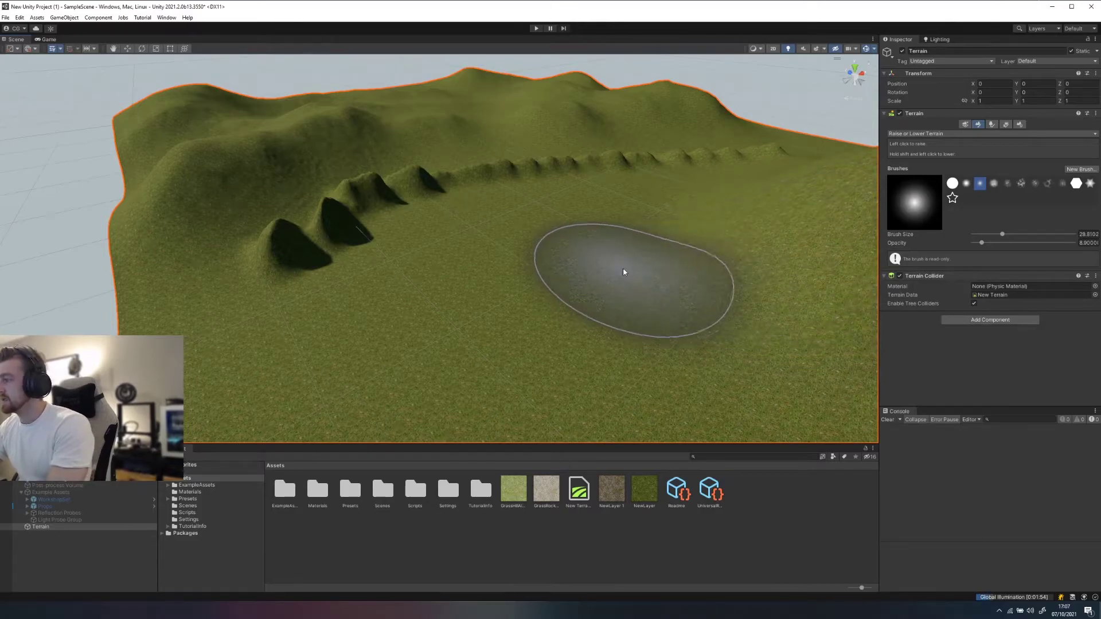
Step: Raise several steep hills in the foreground in front of the small ridge with a brush size of about 11.8
key(bracketleft)
key(bracketleft)
key(bracketleft)
key(bracketleft)
key(bracketleft)
key(bracketleft)
key(bracketleft)
key(bracketleft)
mouse_move(701, 283)
mouse_down()
mouse_move(717, 367)
mouse_move(763, 390)
mouse_up()
key(bracketleft)
mouse_move(460, 216)
mouse_down()
mouse_move(393, 313)
mouse_move(504, 212)
mouse_move(525, 233)
mouse_move(560, 227)
mouse_move(554, 273)
mouse_up()
mouse_move(351, 408)
mouse_down()
mouse_move(340, 359)
mouse_move(401, 367)
mouse_move(475, 331)
mouse_move(463, 281)
mouse_move(607, 248)
mouse_up()
Step: Lower a narrow ravine between the two central foreground hills with a brush size of about 3.6
scroll(609, 245, up, 3)
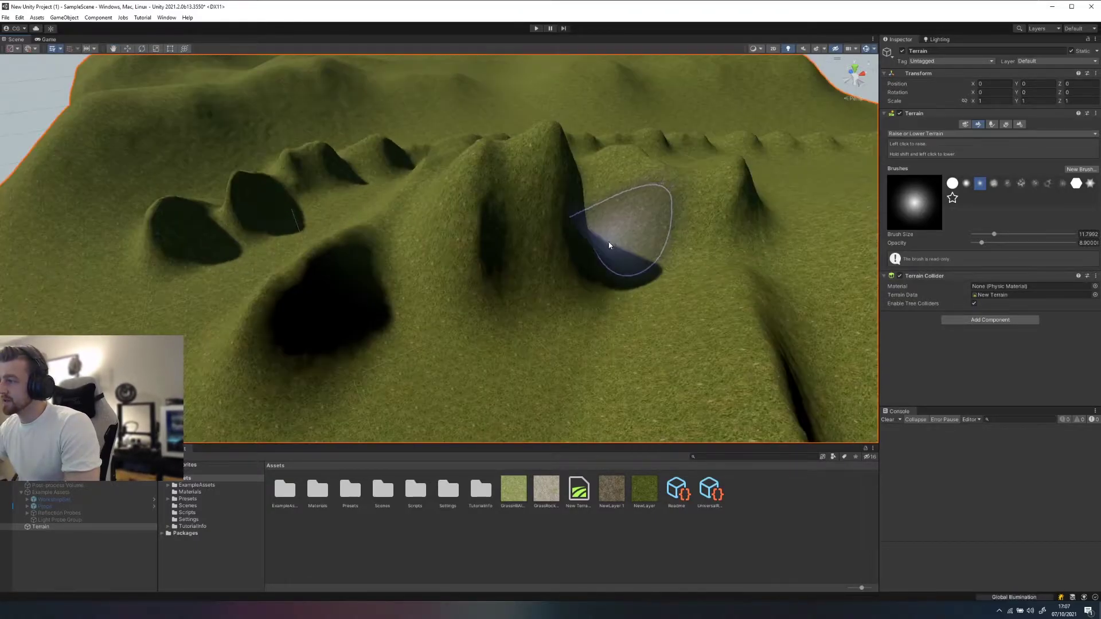
drag(504, 198, 508, 195)
key(bracketleft)
key(bracketleft)
key(bracketleft)
key(bracketleft)
key(bracketleft)
key(bracketleft)
key(bracketleft)
key(bracketleft)
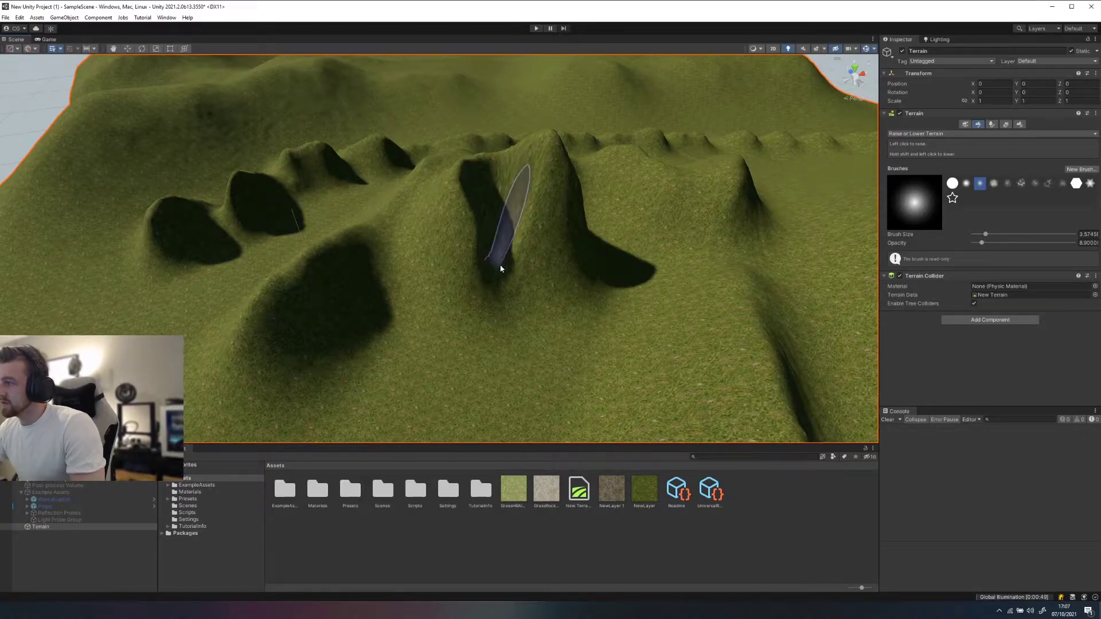
shift+drag(533, 226, 496, 191)
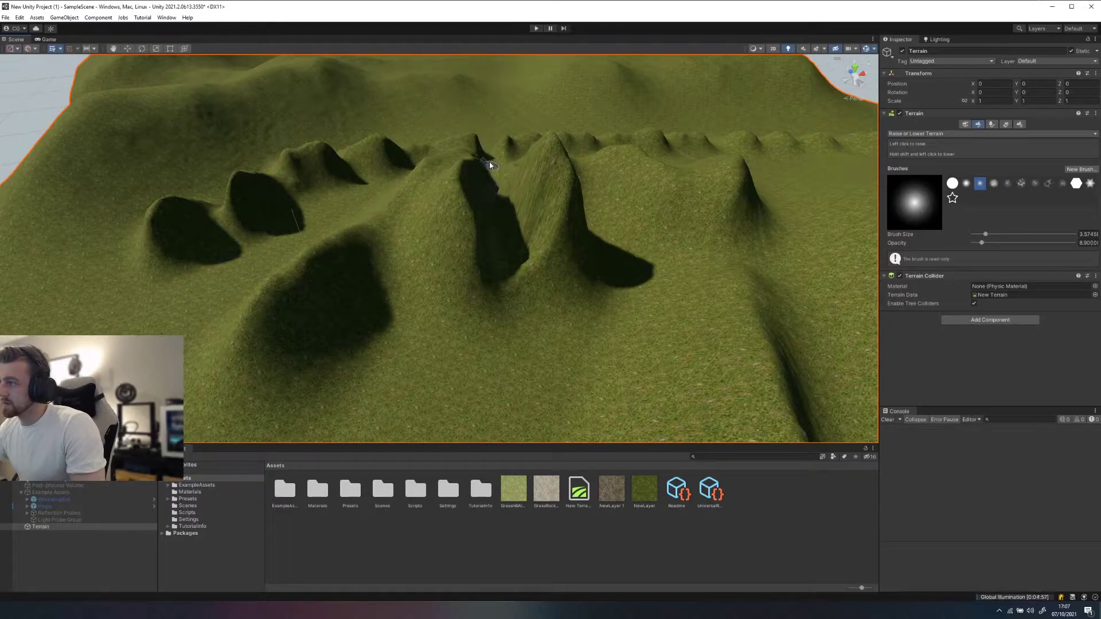
Step: Lengthen the ravine towards the front and cut a hollow into its left wall
scroll(528, 165, up, 5)
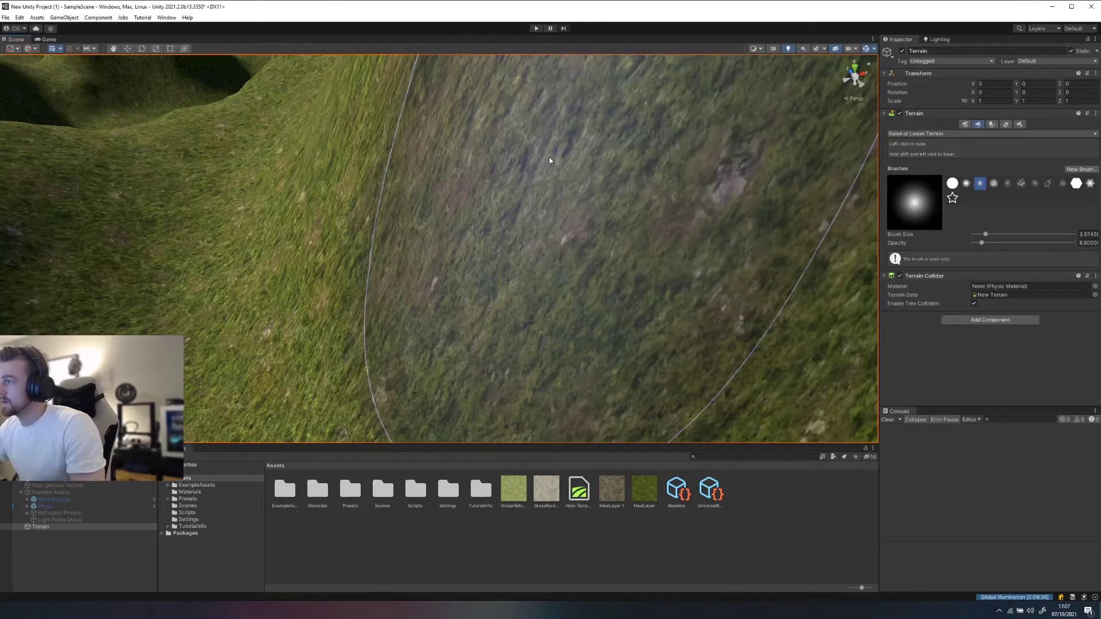
scroll(565, 160, down, 5)
middle_drag(791, 181, 565, 168)
key(Left)
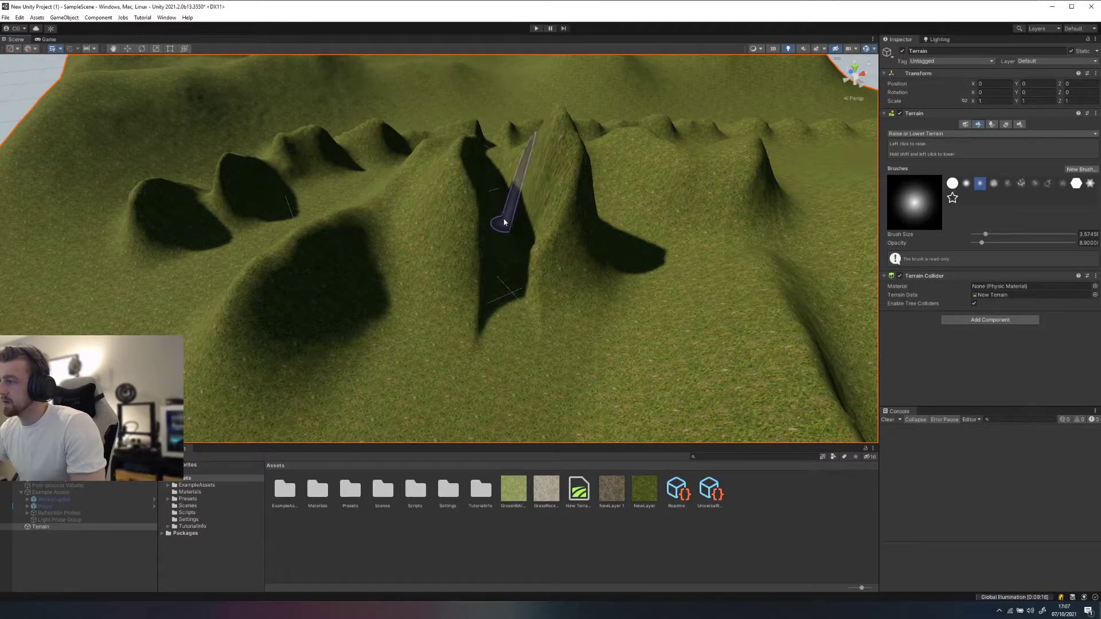
mouse_move(513, 191)
mouse_down()
mouse_move(545, 216)
mouse_move(499, 178)
mouse_move(470, 212)
mouse_up()
Step: Switch to the Smooth Height tool with a blur direction of -0.604 and try smoothing the ravine's edges
click(966, 135)
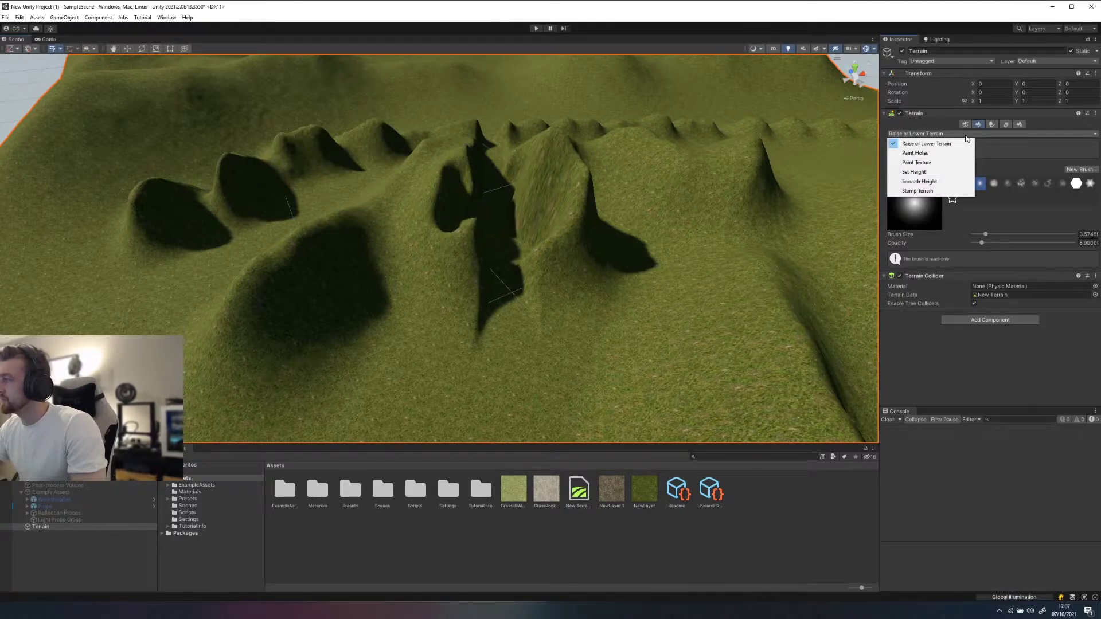
drag(547, 216, 578, 177)
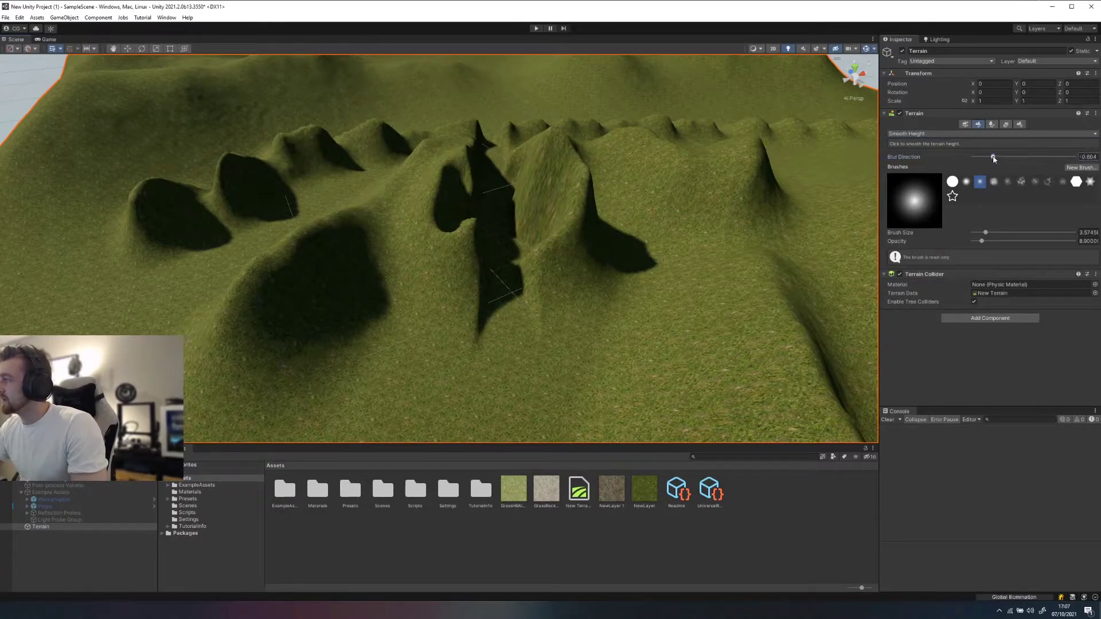
scroll(511, 211, up, 2)
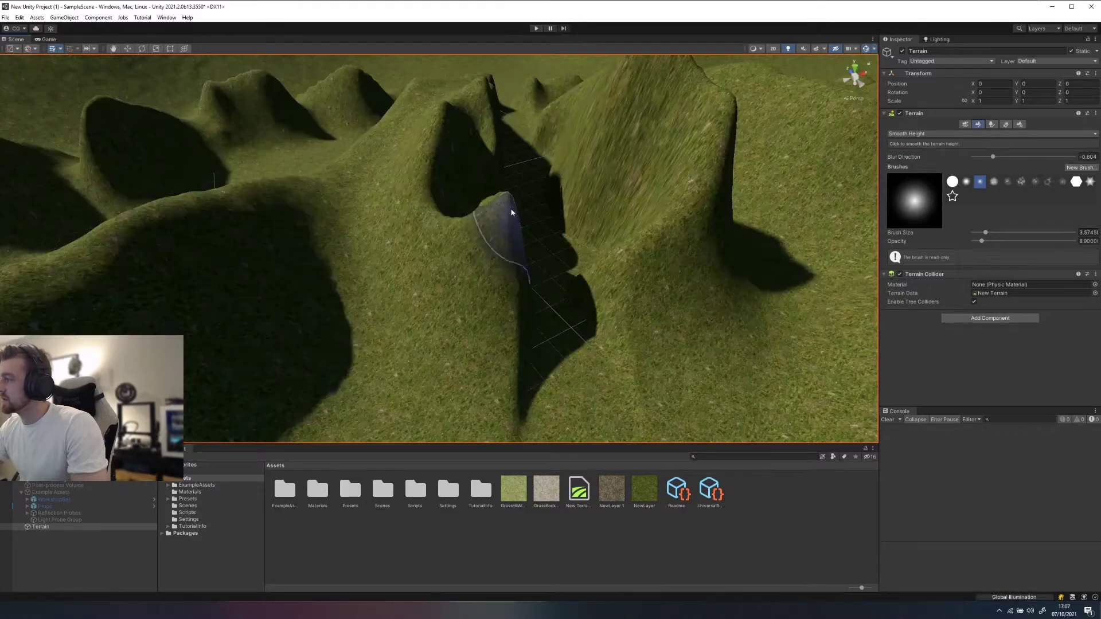
scroll(575, 211, down, 3)
middle_drag(575, 212, 401, 252)
scroll(450, 239, down, 4)
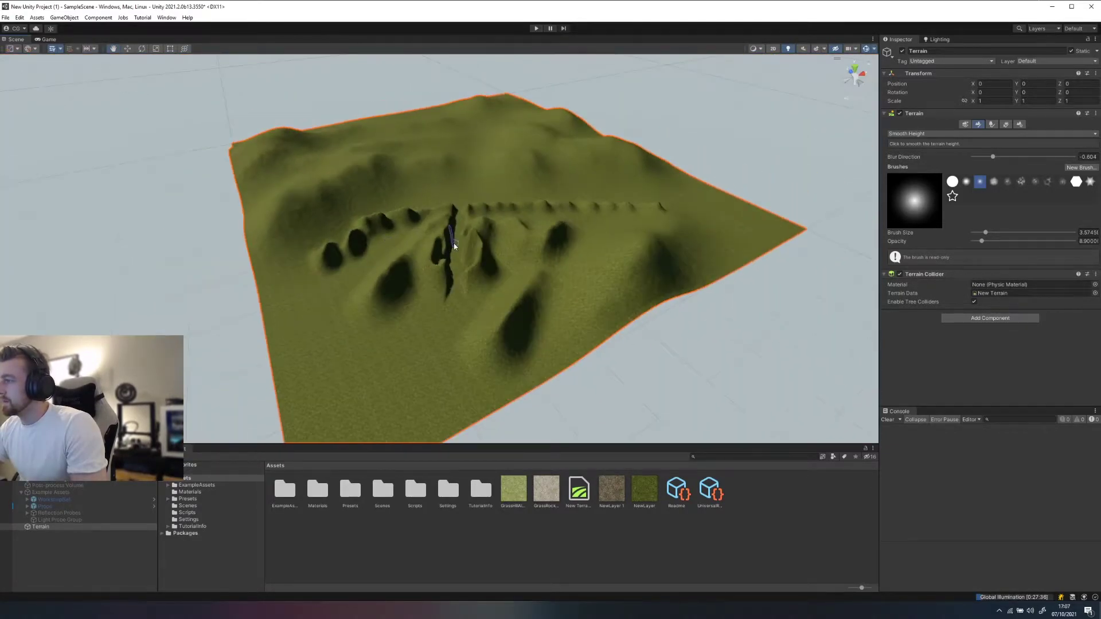
scroll(476, 247, up, 6)
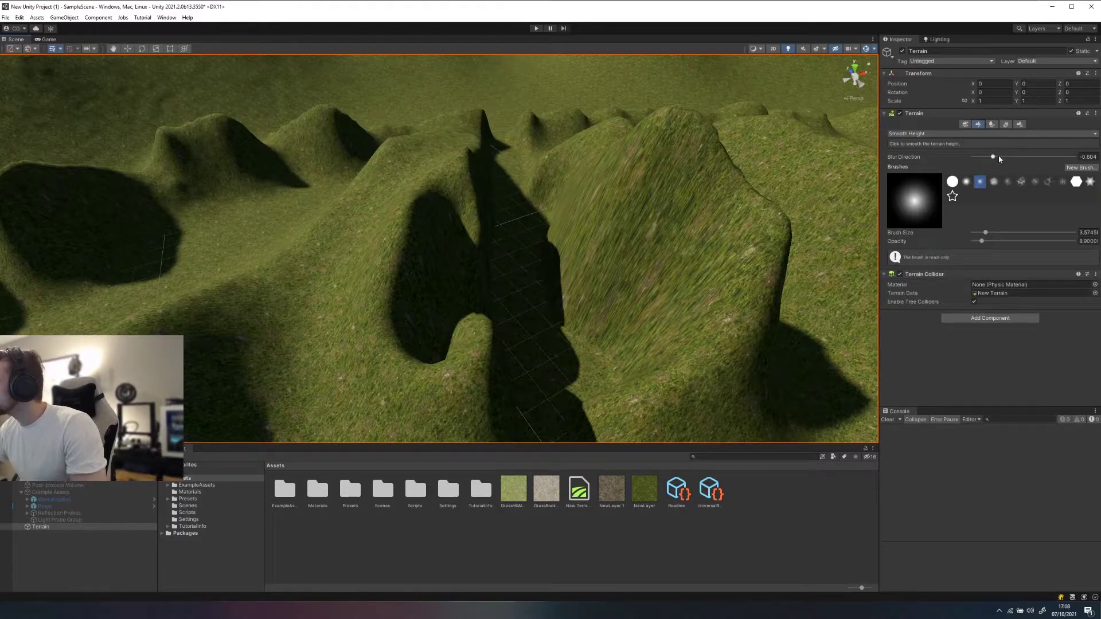
Step: Set the smoothing opacity to 34.4 and smooth the ravine walls and the crest of the hill beside it
drag(1007, 241, 1008, 242)
mouse_move(475, 334)
mouse_down()
mouse_move(468, 355)
mouse_move(402, 282)
mouse_move(422, 201)
mouse_move(461, 173)
mouse_up()
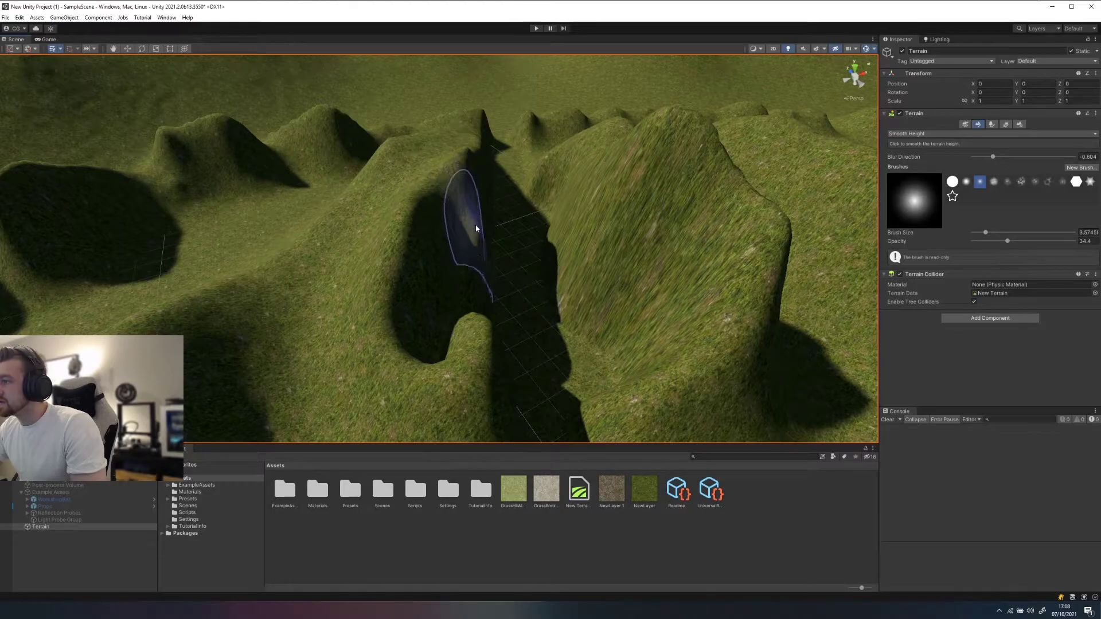
drag(476, 228, 474, 183)
mouse_move(688, 150)
mouse_down()
mouse_move(685, 167)
mouse_move(730, 196)
mouse_move(769, 252)
mouse_move(661, 139)
mouse_move(679, 162)
mouse_move(595, 108)
mouse_up()
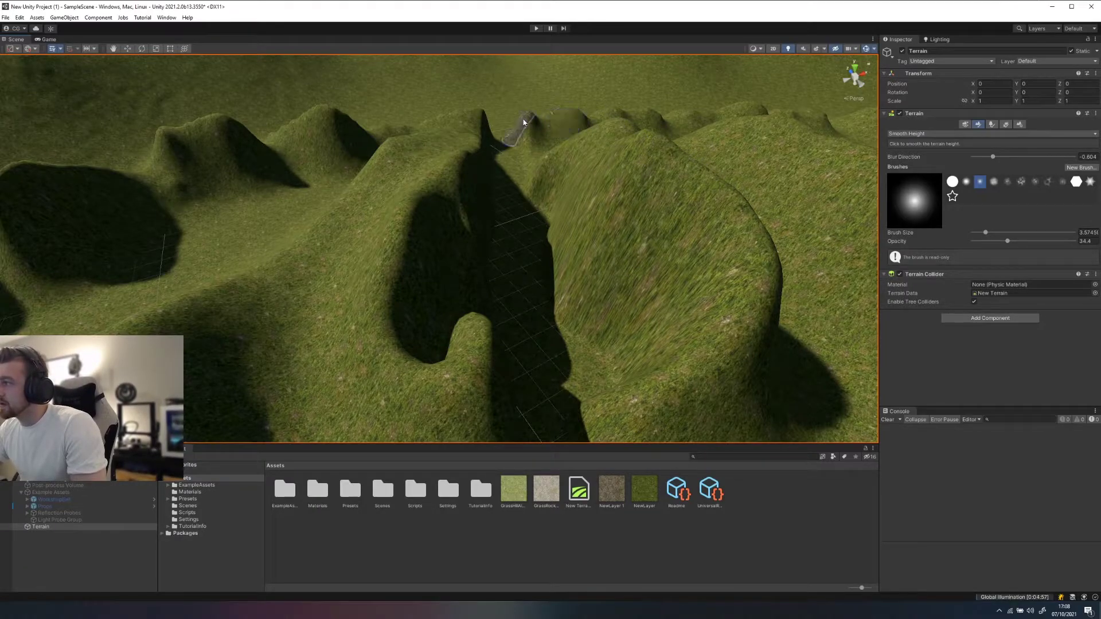
mouse_move(607, 157)
mouse_down()
mouse_move(659, 154)
mouse_move(683, 172)
mouse_move(713, 275)
mouse_move(561, 306)
mouse_move(510, 334)
mouse_move(475, 313)
mouse_move(430, 204)
mouse_up()
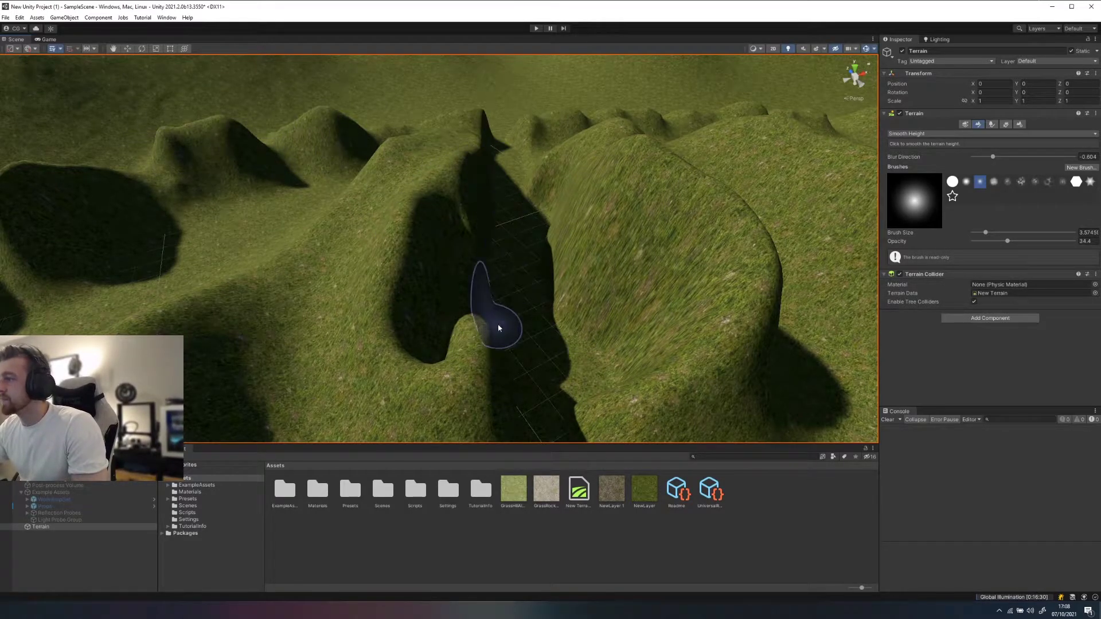
Step: Examine the ravine and the surrounding hills up close and across the whole terrain
click(966, 124)
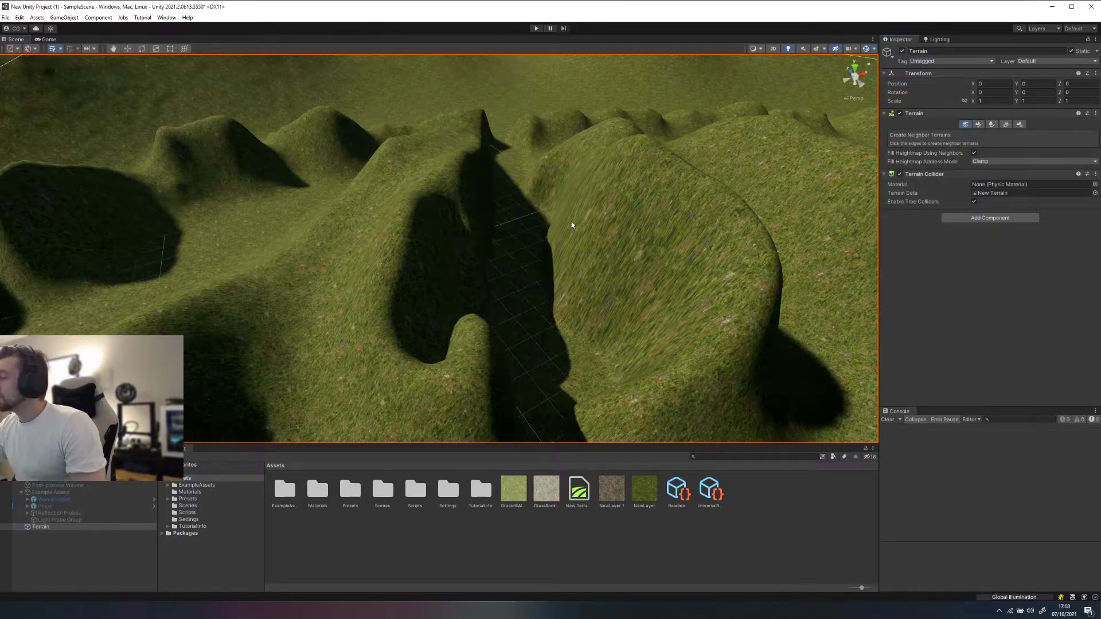
scroll(571, 221, down, 10)
middle_drag(558, 228, 532, 218)
scroll(573, 207, up, 8)
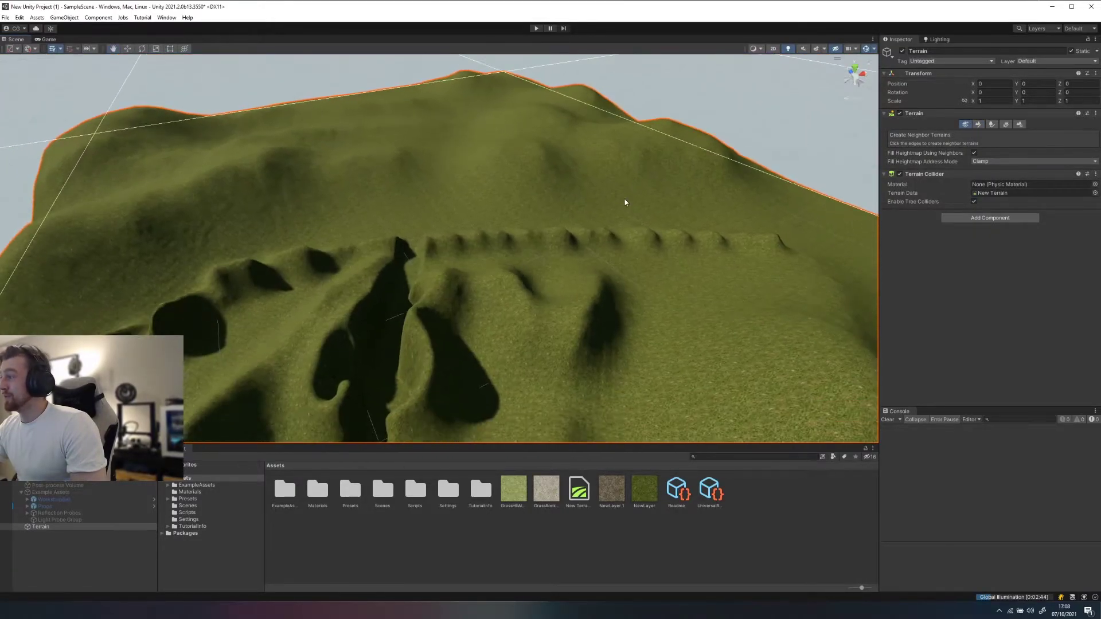
mouse_move(625, 201)
middle_down()
mouse_move(584, 212)
mouse_move(612, 209)
middle_up()
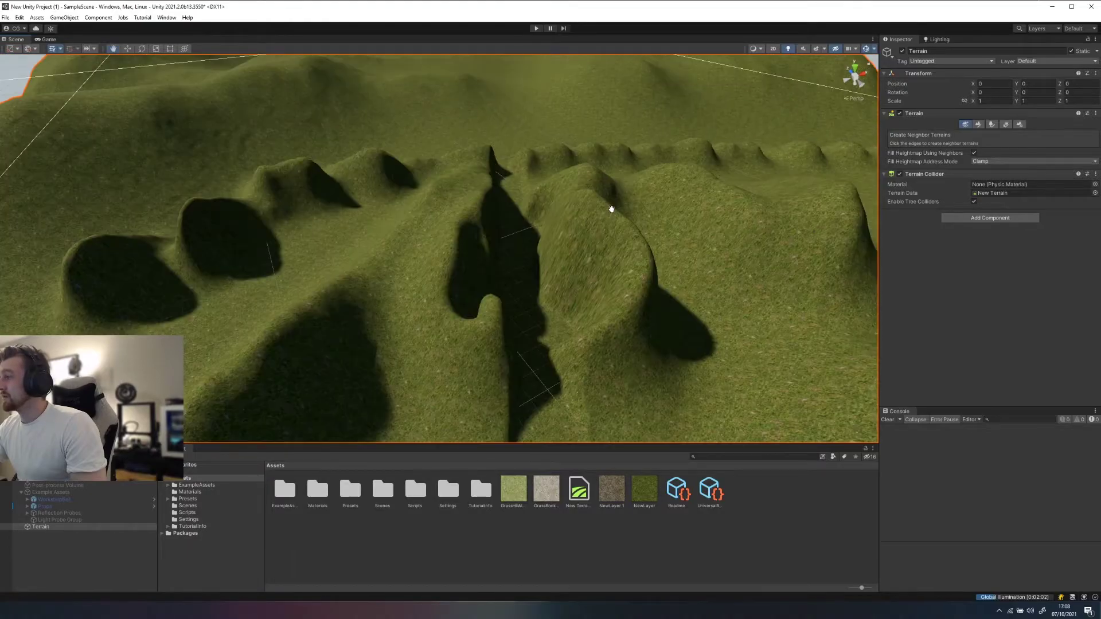
scroll(611, 215, down, 5)
scroll(611, 216, down, 2)
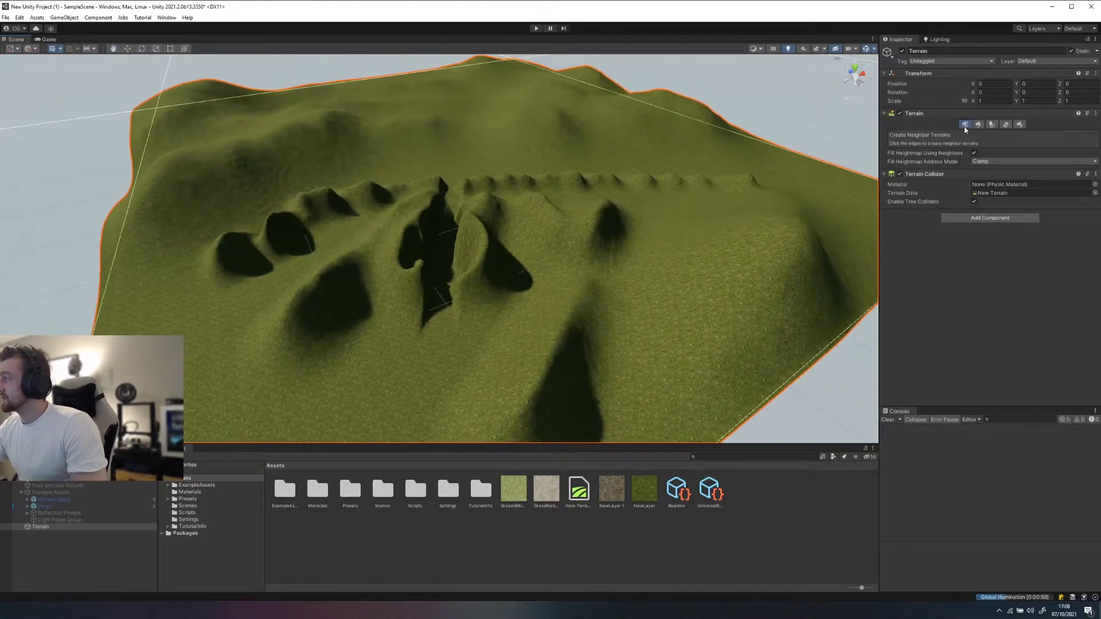
Step: Paint a path of the rocky layer along the ravine floor and out onto the grass at both ends with Paint Texture
click(978, 124)
click(1002, 134)
click(946, 143)
click(943, 134)
click(942, 148)
click(943, 135)
click(942, 162)
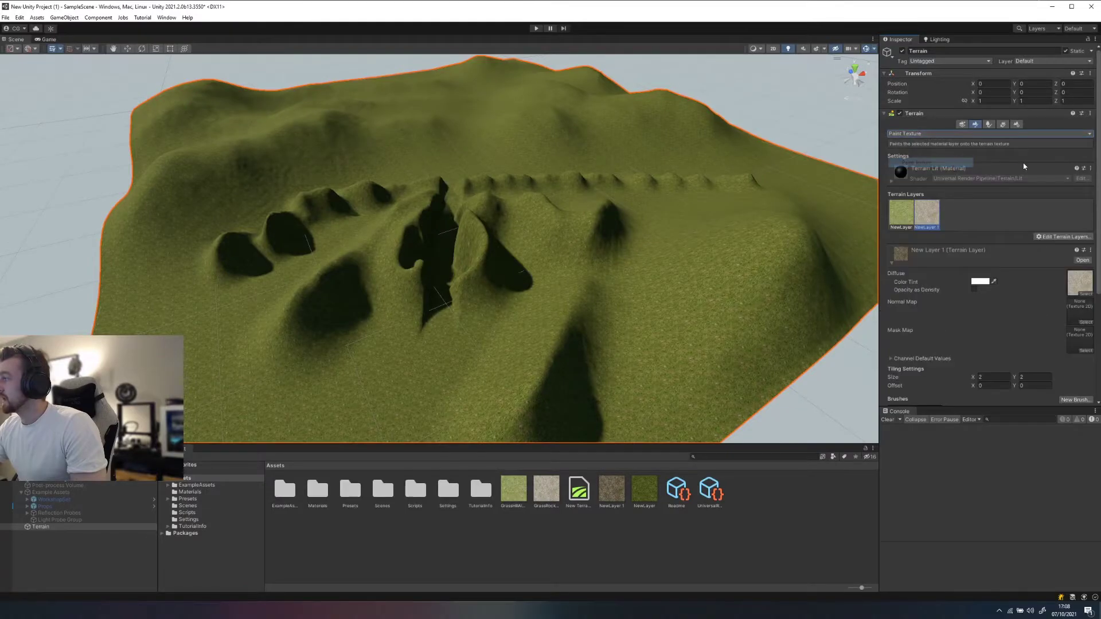
scroll(436, 298, up, 5)
mouse_move(405, 315)
mouse_down()
mouse_move(455, 277)
mouse_move(452, 364)
mouse_up()
scroll(458, 344, up, 3)
mouse_move(473, 301)
mouse_down()
mouse_move(489, 381)
mouse_move(483, 201)
mouse_up()
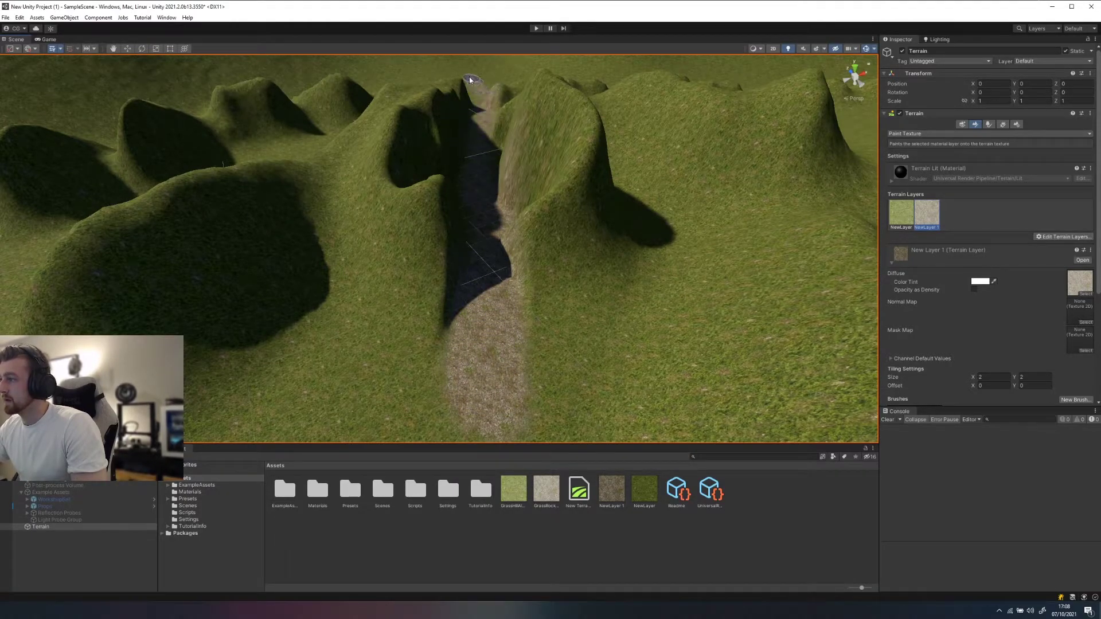
scroll(492, 381, down, 10)
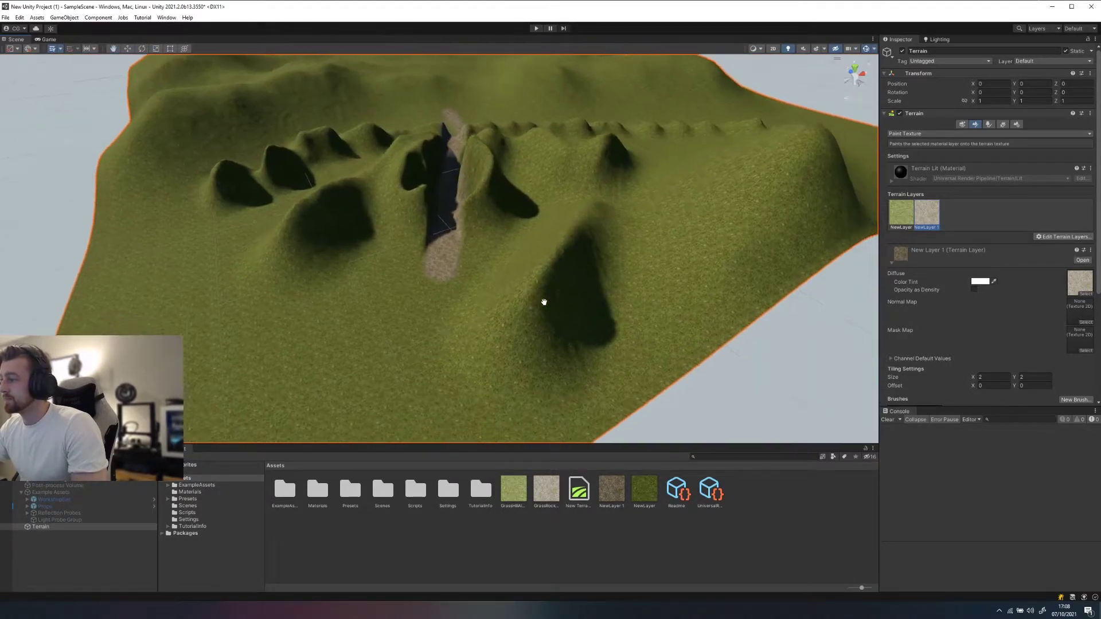
scroll(352, 373, down, 4)
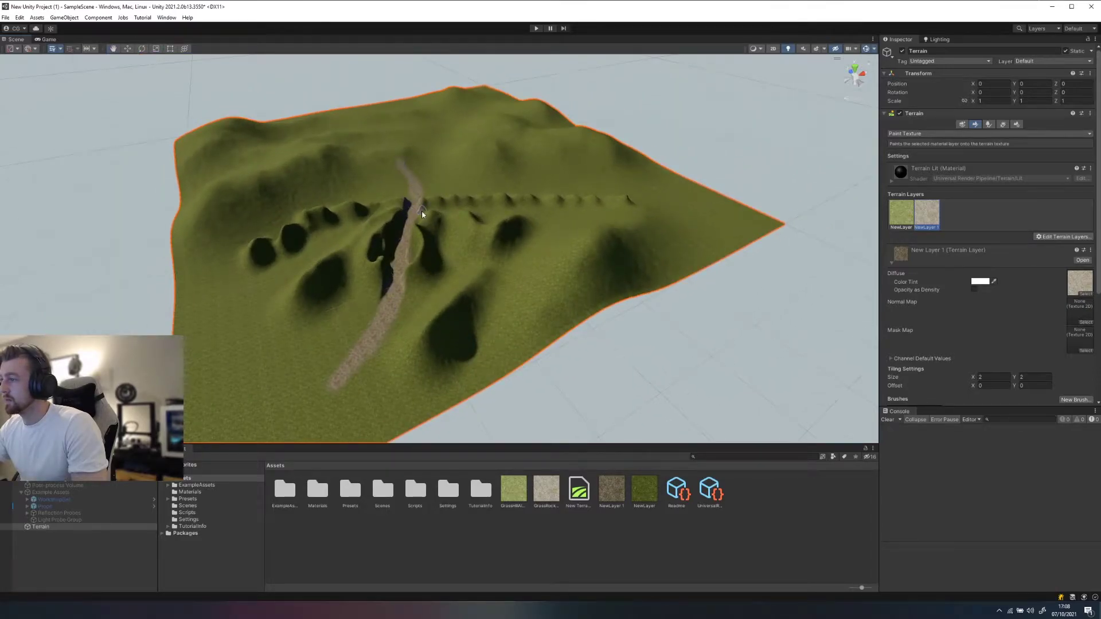
Step: Reshape the wall beside the rocky path with the Raise or Lower Terrain tool and inspect the ravine up close
scroll(421, 211, up, 12)
click(964, 134)
click(951, 144)
mouse_move(627, 207)
mouse_down()
mouse_move(597, 257)
mouse_move(578, 233)
mouse_move(583, 218)
mouse_move(603, 328)
mouse_move(590, 222)
mouse_up()
scroll(592, 218, up, 5)
middle_drag(591, 222, 590, 425)
scroll(661, 214, down, 5)
scroll(661, 214, up, 6)
middle_drag(661, 214, 654, 203)
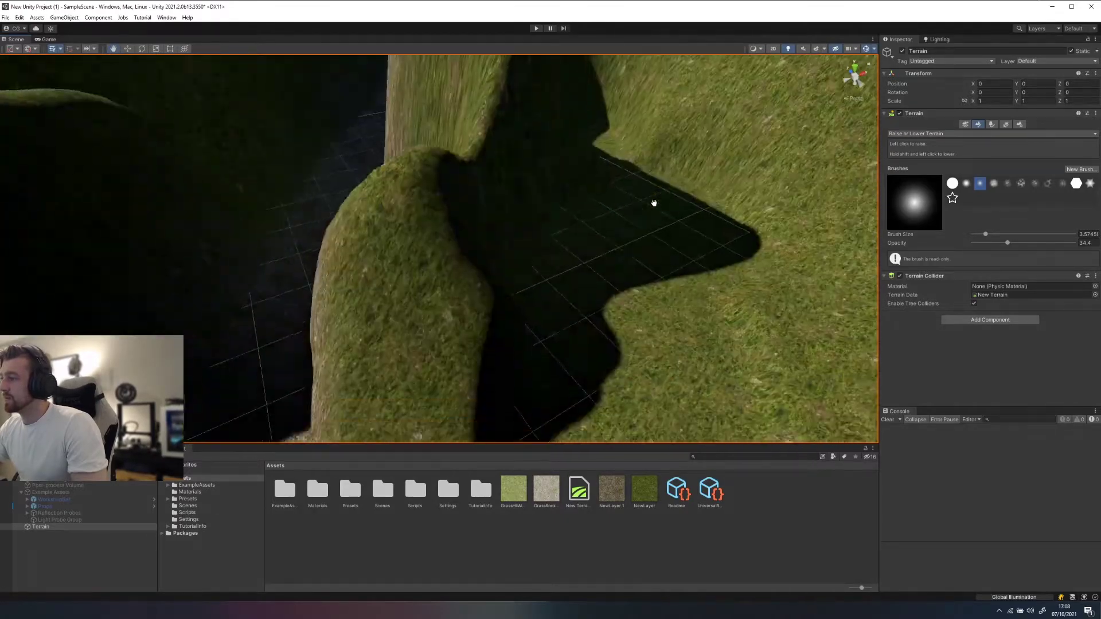
scroll(653, 202, down, 6)
Step: Raise the hills on both sides of the rocky path with brush size 21 and opacity 45.5
click(963, 134)
click(963, 133)
click(963, 134)
click(1018, 242)
click(998, 234)
drag(582, 216, 562, 223)
middle_drag(372, 182, 641, 194)
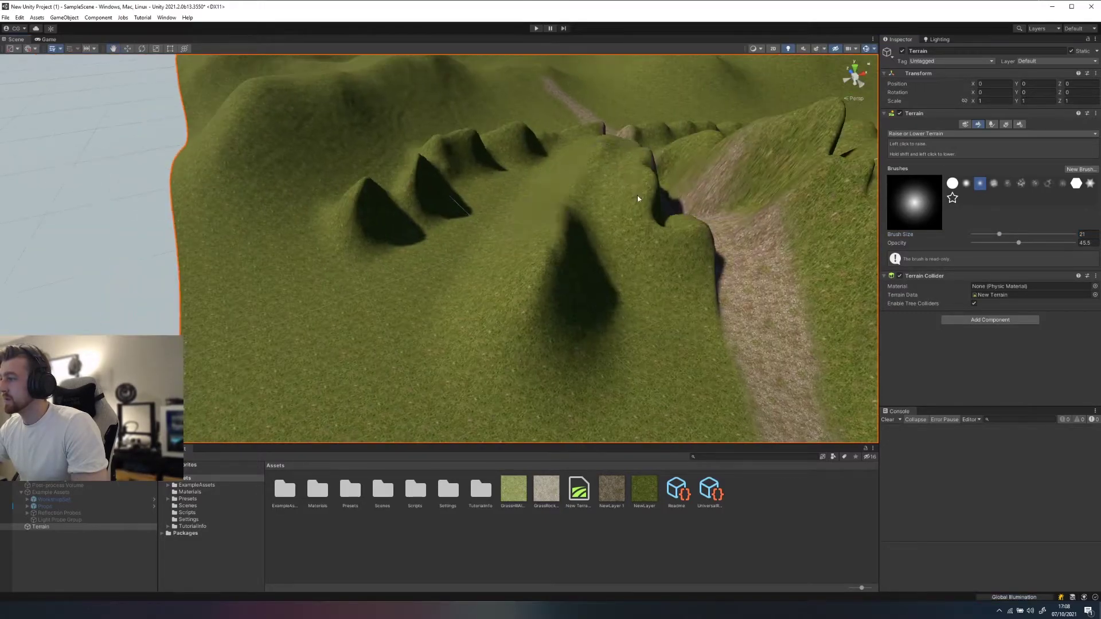
middle_drag(583, 229, 747, 190)
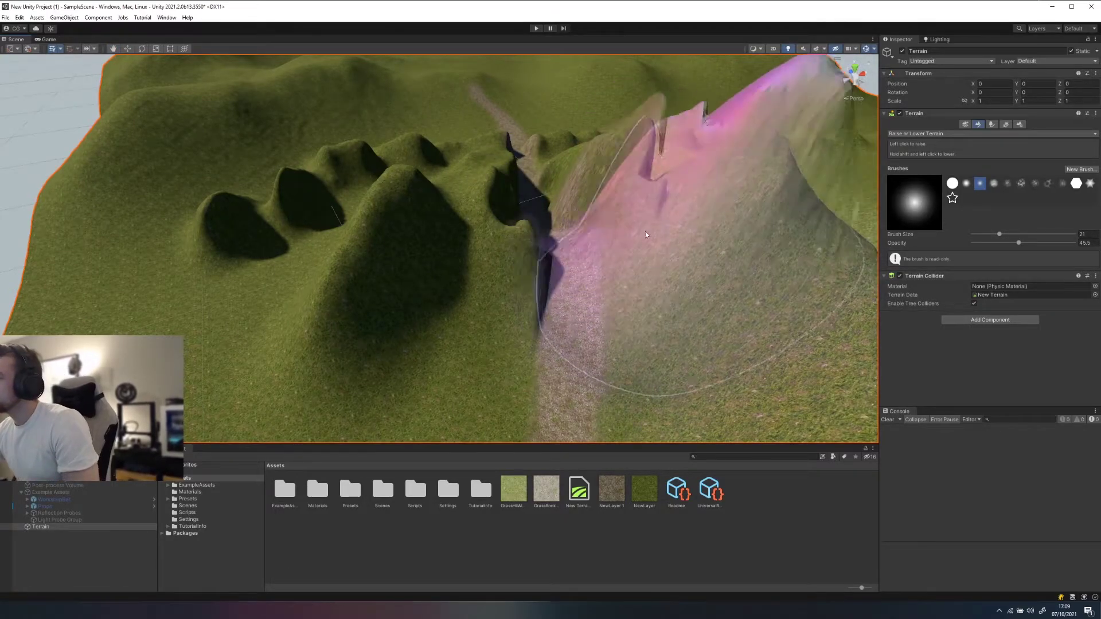
Step: Rotate the Directional Light to about X 54.1, Y 96.5, Z 62.5 to change how the terrain is lit
click(52, 481)
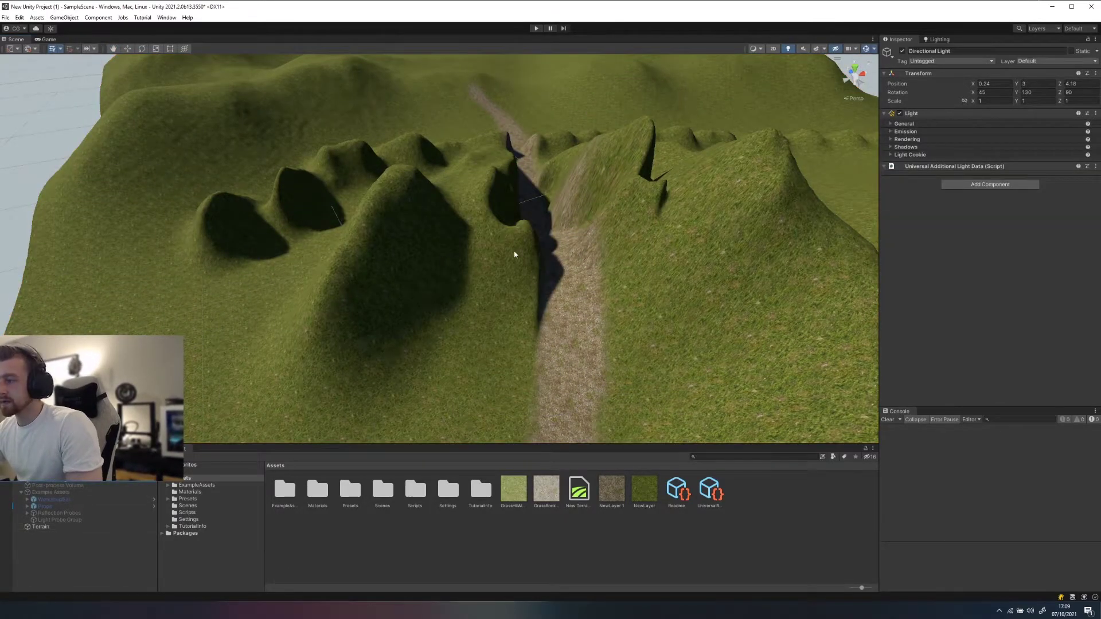
key(f)
drag(439, 251, 446, 259)
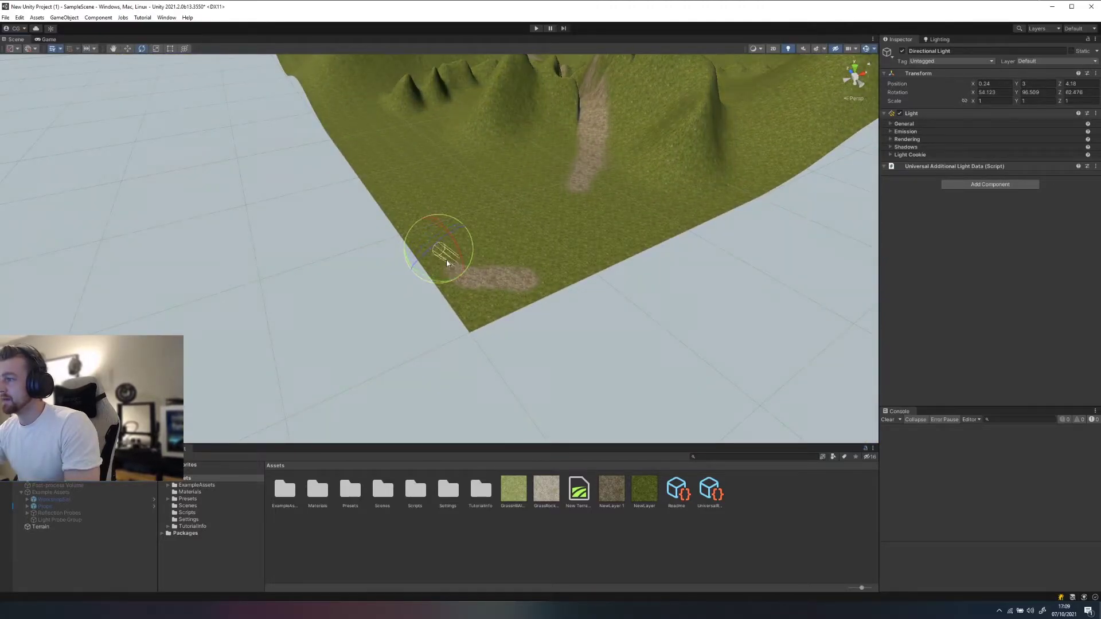
Step: Move the Directional Light to about X 14.33, Y 6.9 above the terrain with the Move tool
key(w)
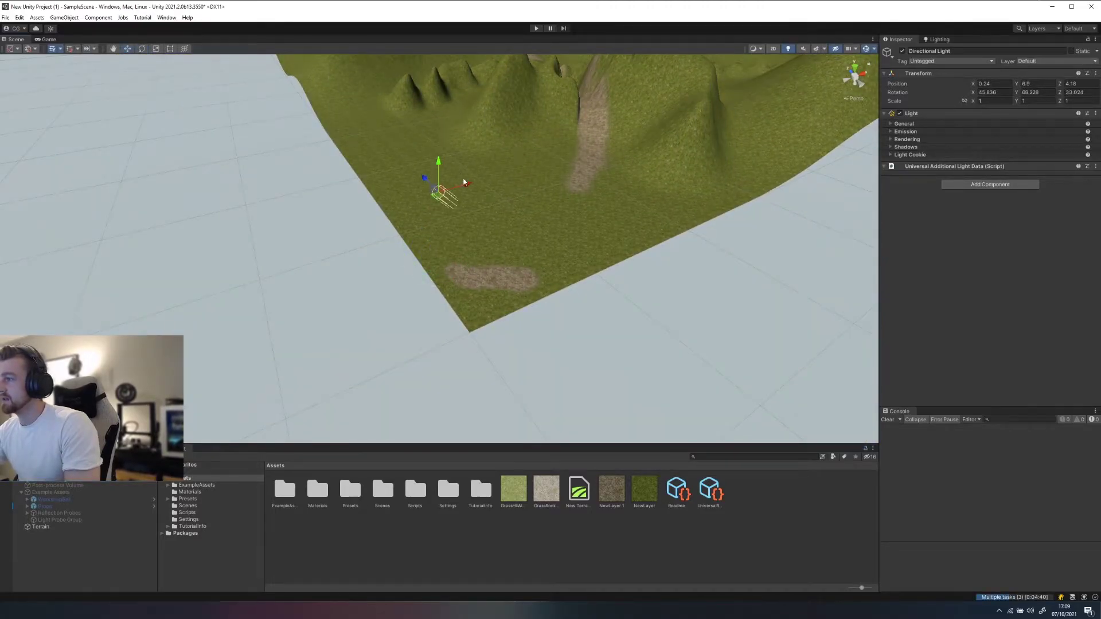
right_drag(609, 147, 542, 135)
Step: Play the scene in the Game view, fly through the ravine and over the hills to examine the lighting, and stop playback
click(42, 40)
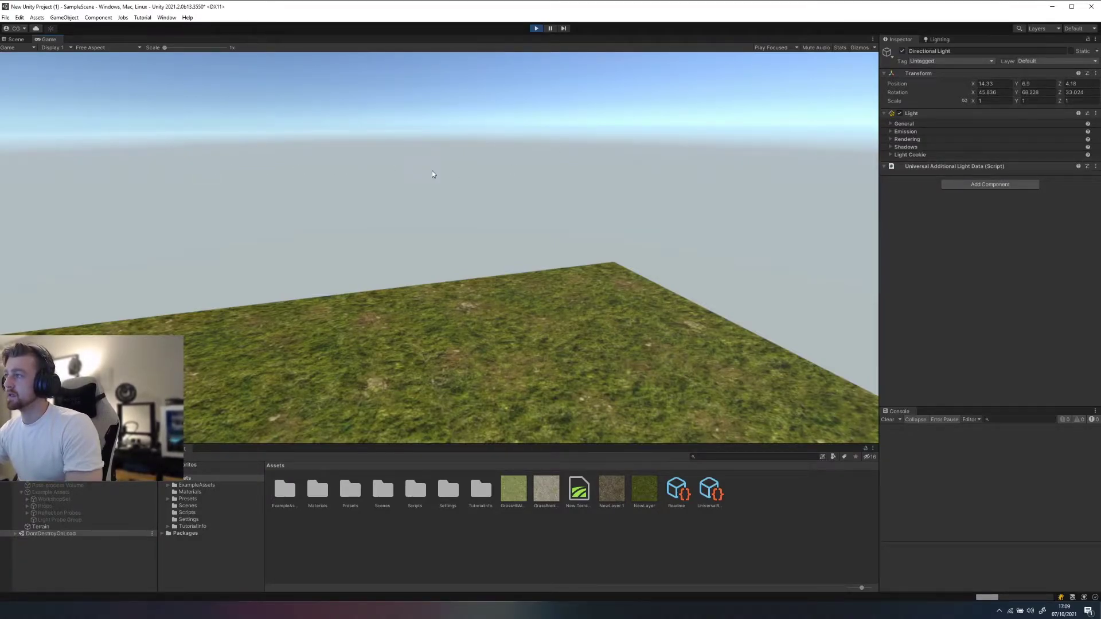
key(w)
key(s)
right_drag(381, 164, 327, 140)
key(w)
key(s)
key(w)
key(w)
mouse_move(327, 141)
right_down()
mouse_move(330, 195)
mouse_move(365, 109)
mouse_move(335, 143)
right_up()
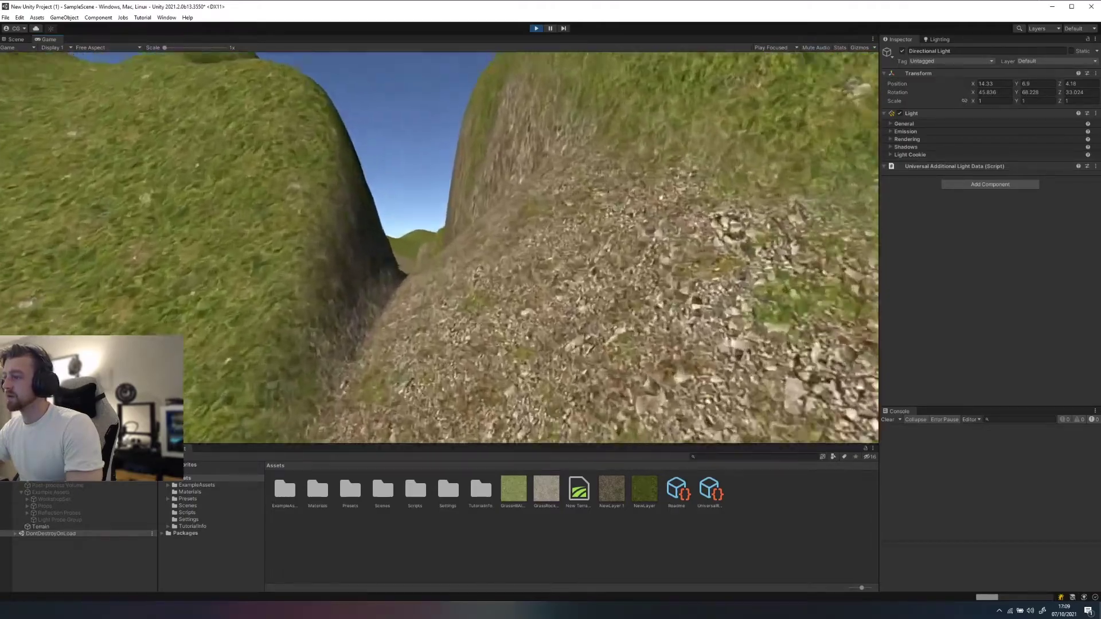
key(w)
key(w)
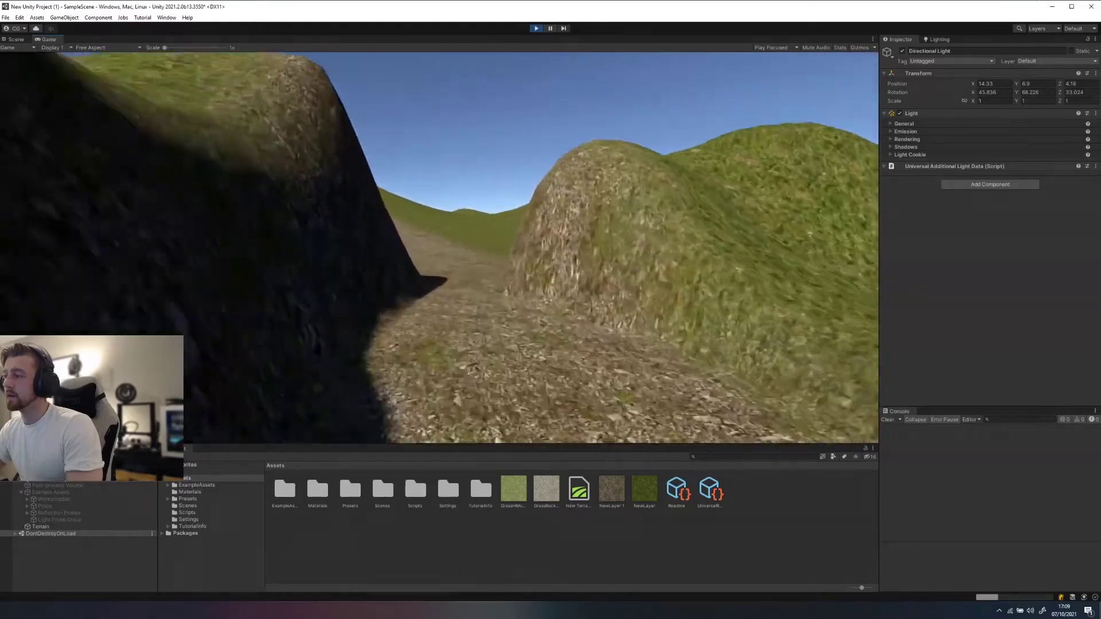
key(w)
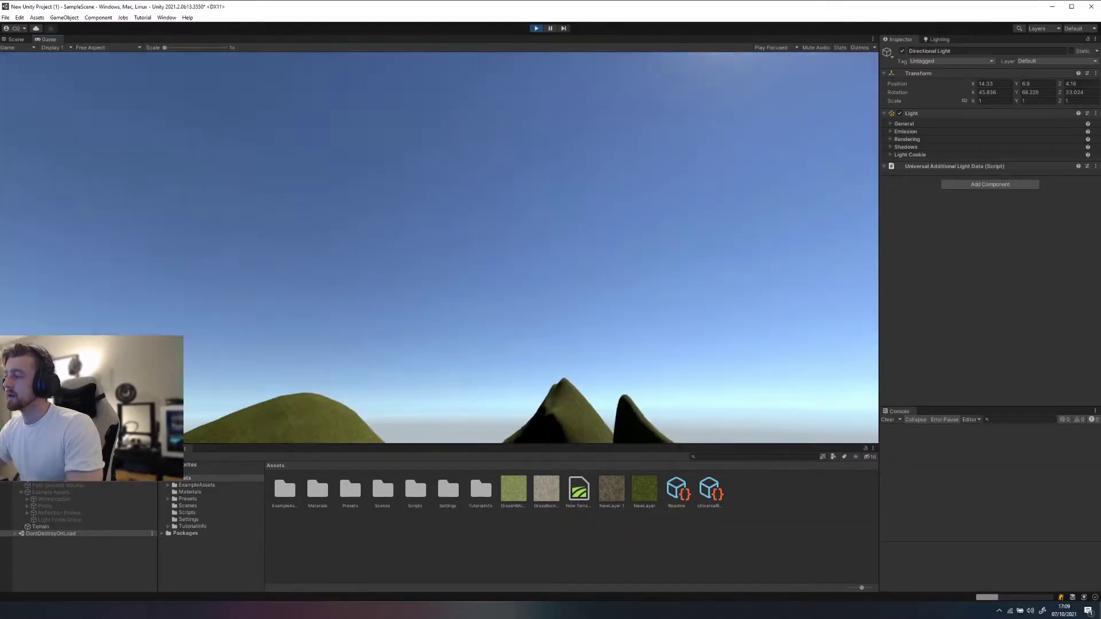
key(w)
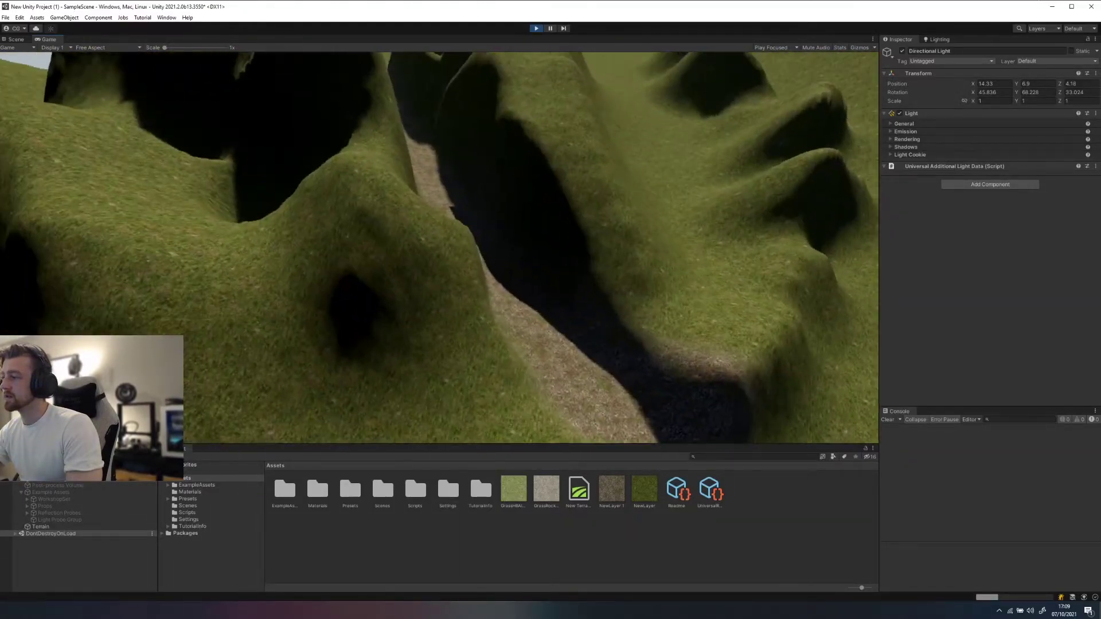
click(534, 29)
Step: Locate the current Skybox Material from the environment lighting settings and browse the available materials without changing it
click(946, 39)
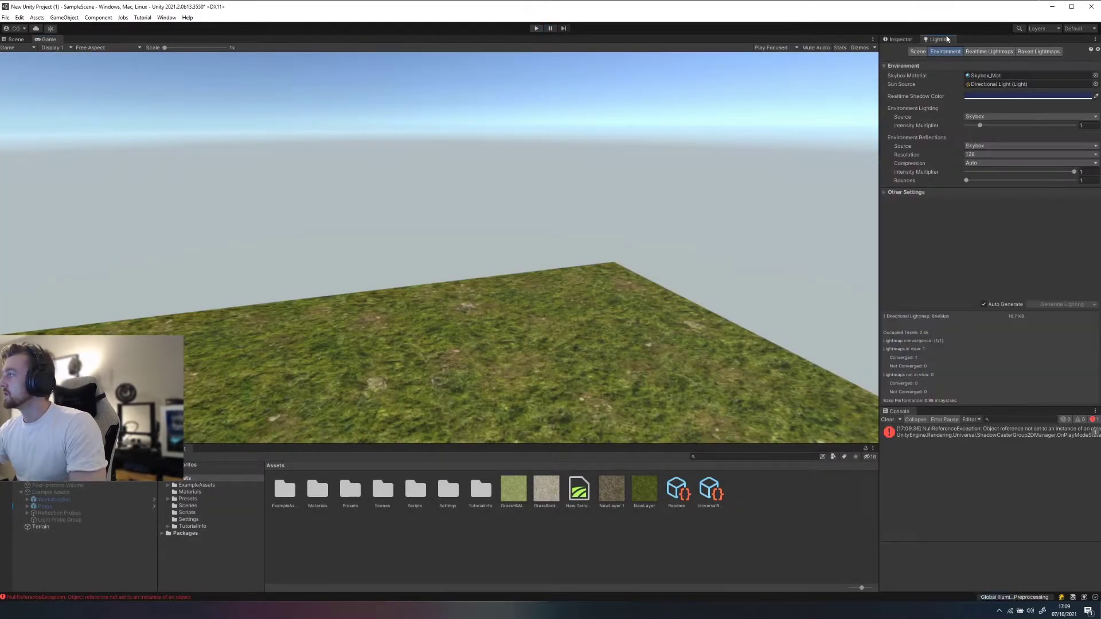
click(1009, 75)
click(1095, 75)
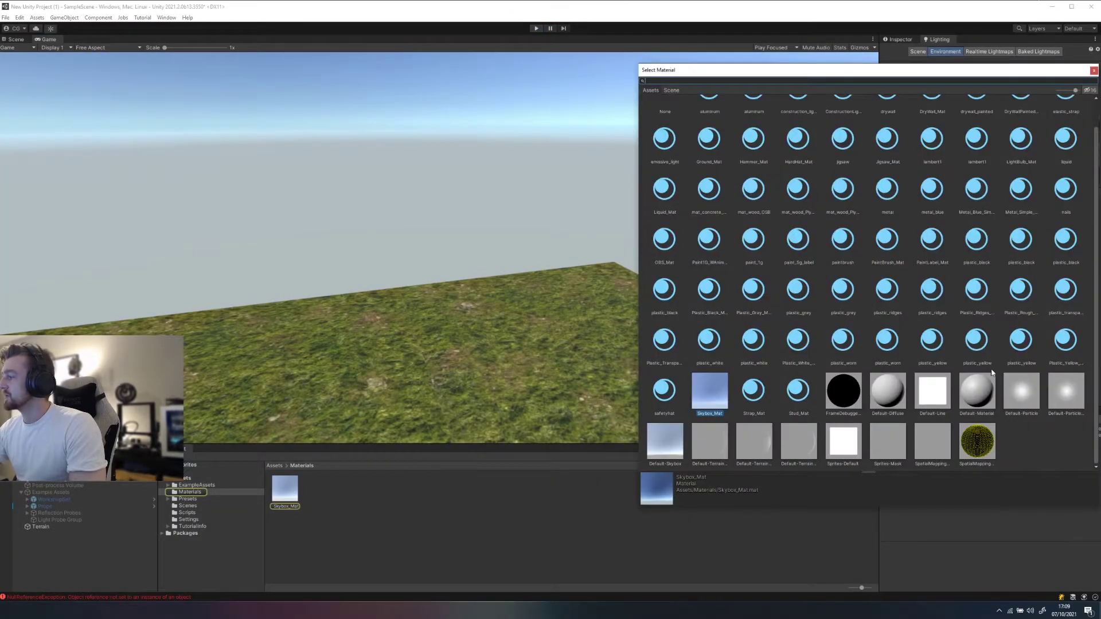
click(1093, 71)
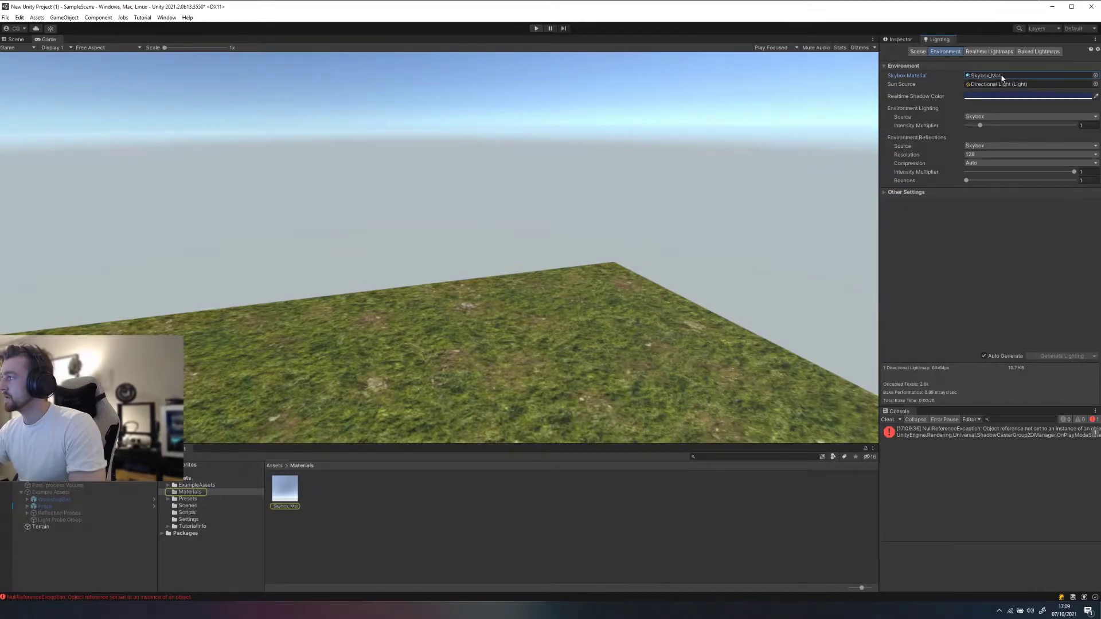
Step: Create a new material named Sky in the Materials folder
right_click(394, 501)
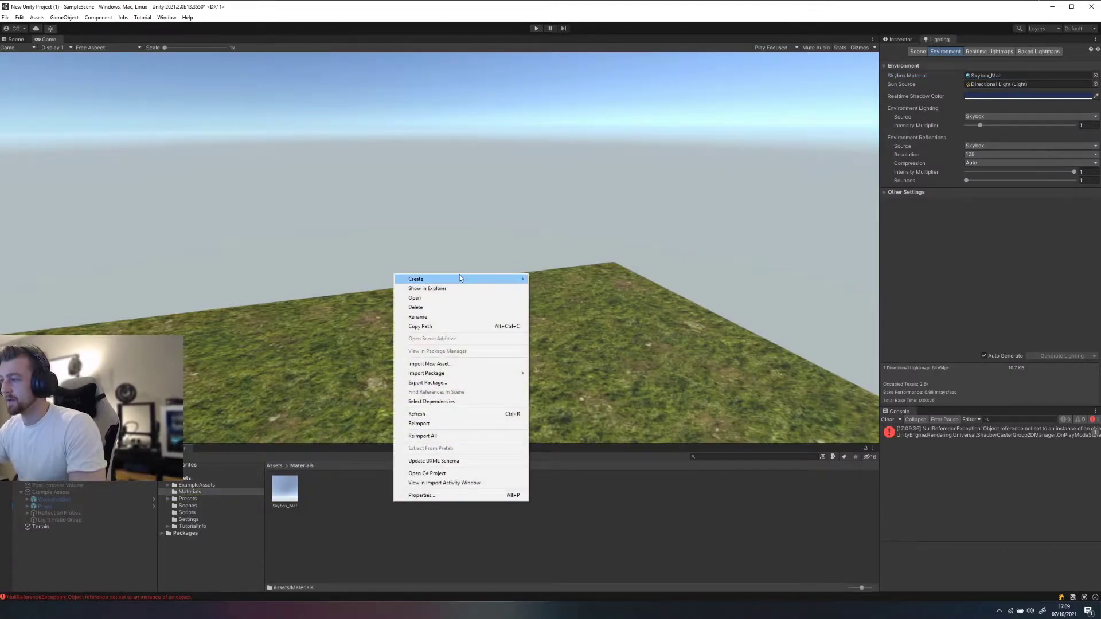
mouse_move(459, 276)
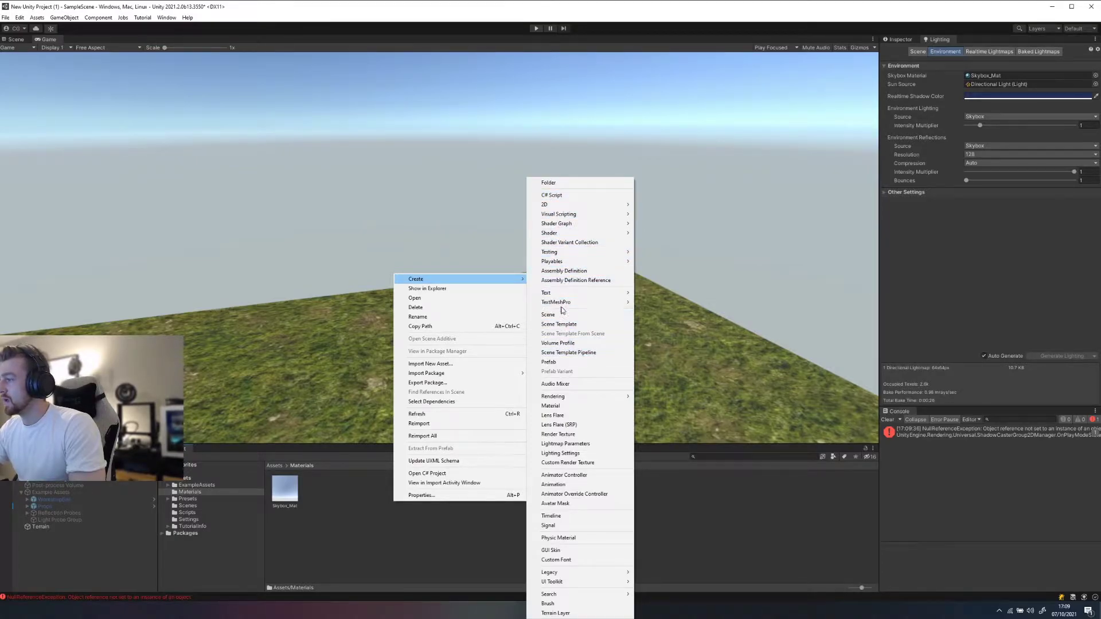
click(551, 407)
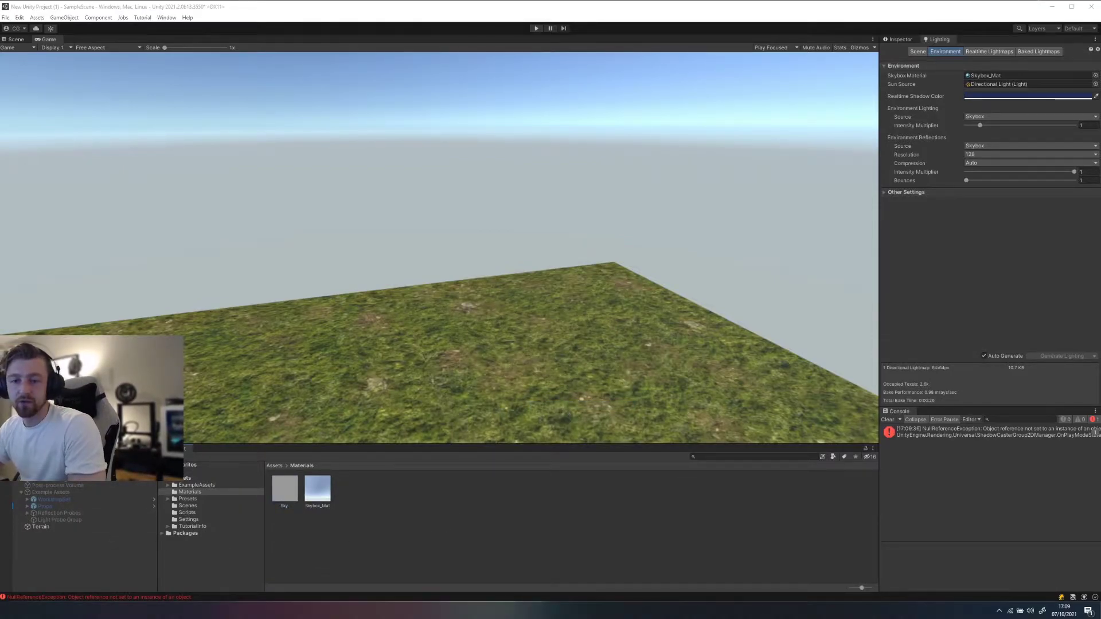
Step: Switch to the Space 3D skybox generator in the browser and enlarge its window to preview the generated sky
key(super+e)
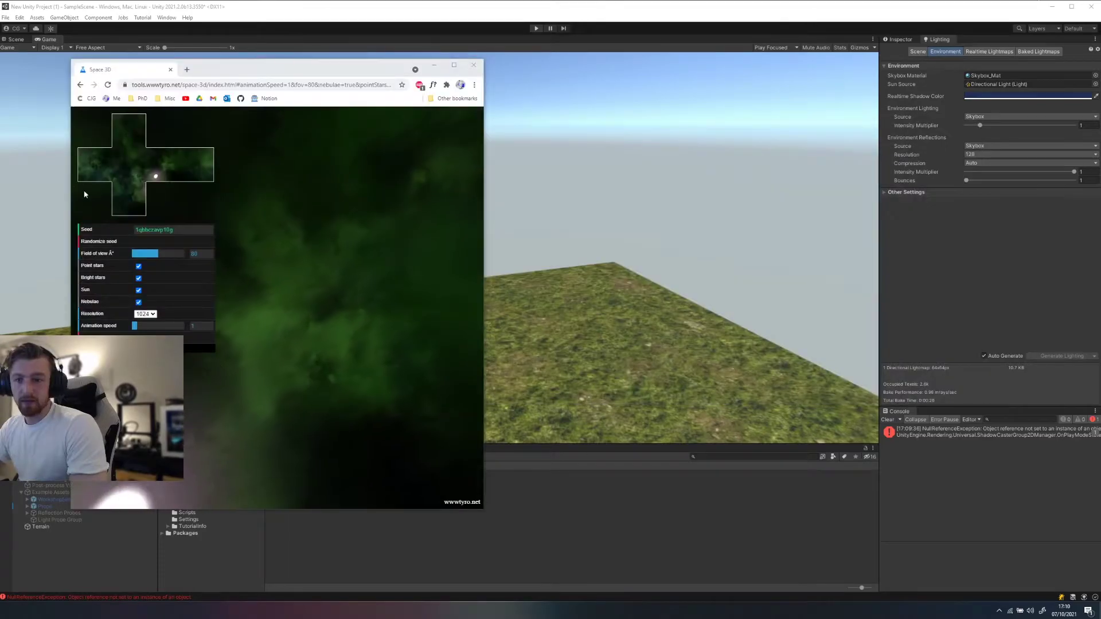
drag(321, 68, 298, 45)
drag(462, 155, 710, 156)
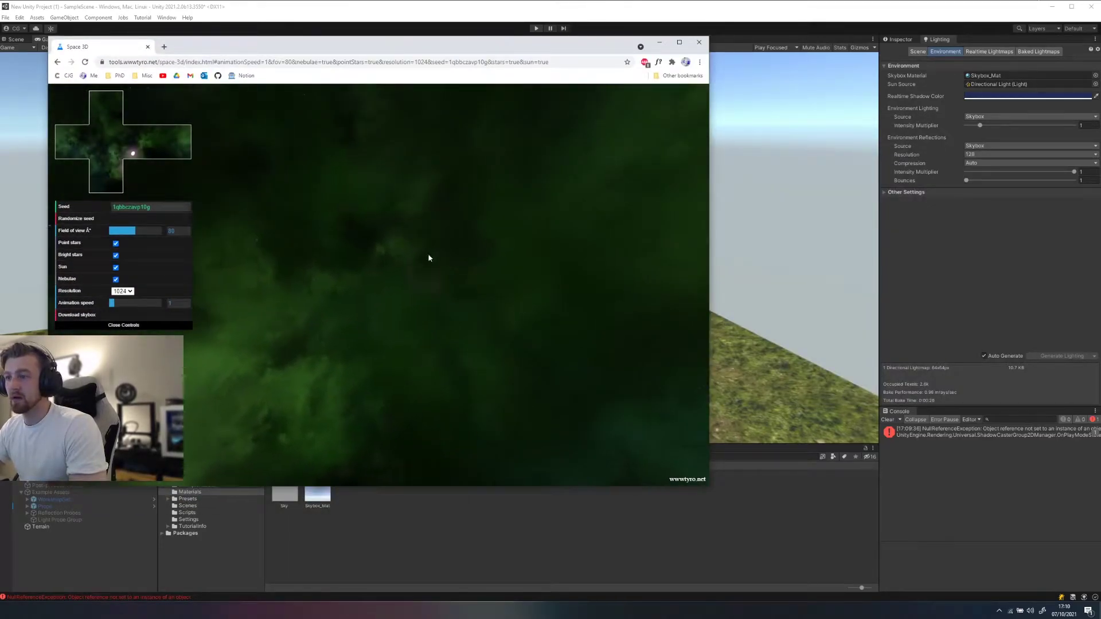
right_click(314, 229)
click(159, 147)
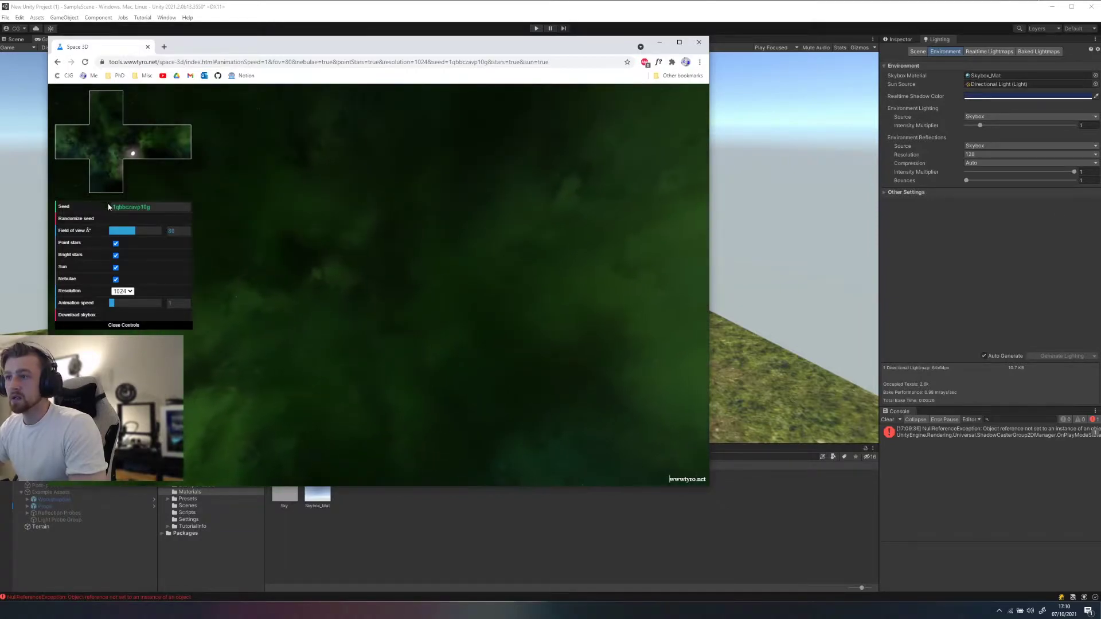
Step: Randomize the Space 3D seed until a dark cloudy sky with a bright white sun is generated, and download the skybox
click(89, 220)
click(91, 220)
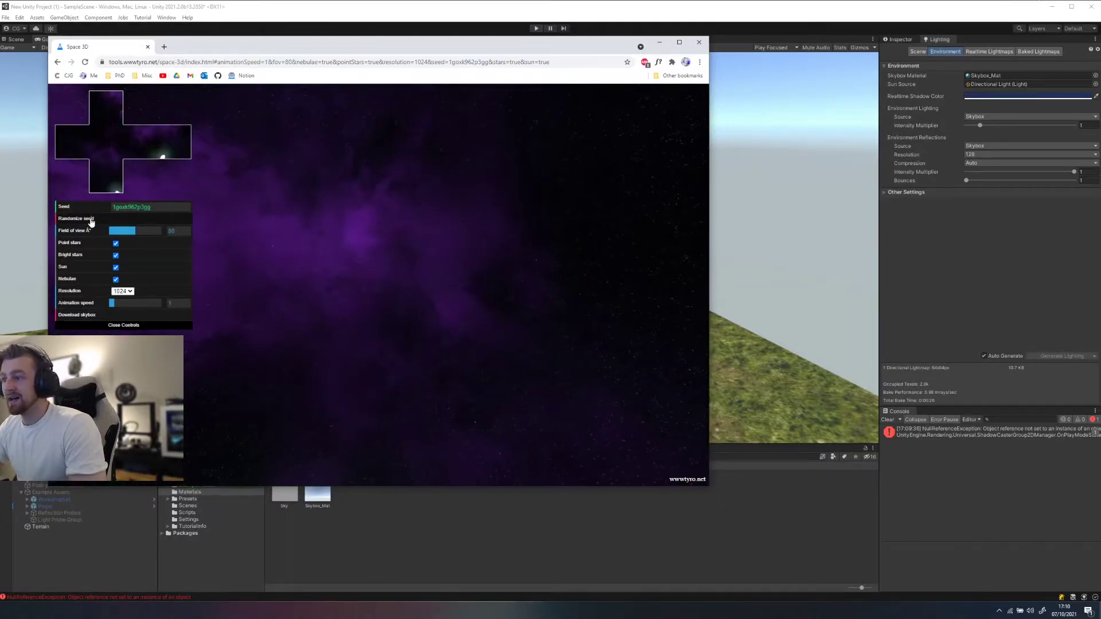
click(91, 221)
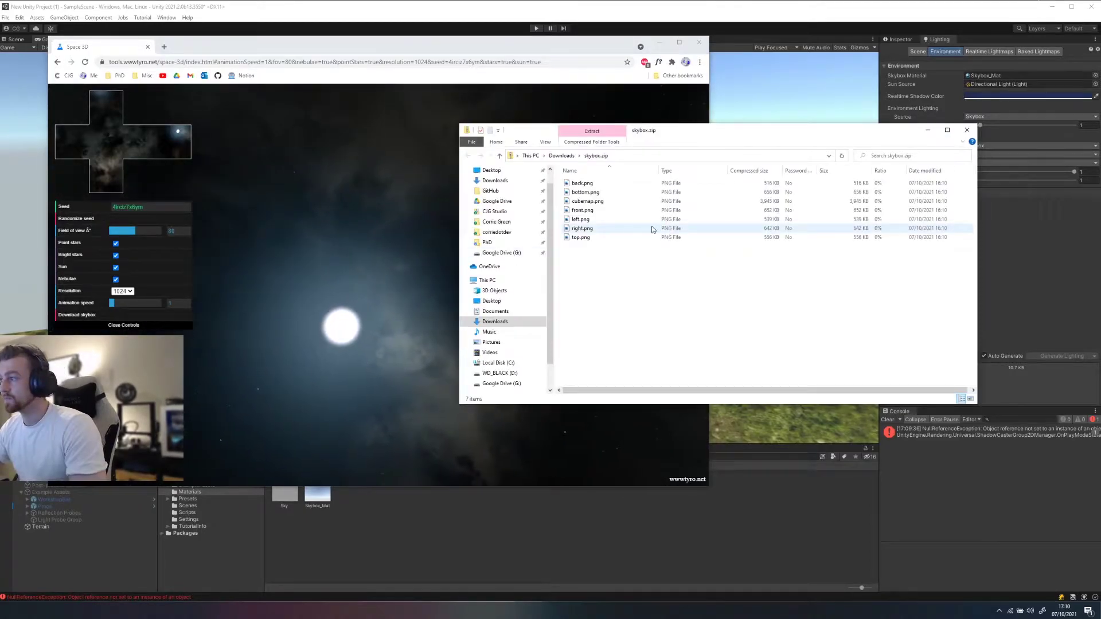
Step: Extract skybox.zip in the Downloads folder into its own skybox folder
key(ctrl+a)
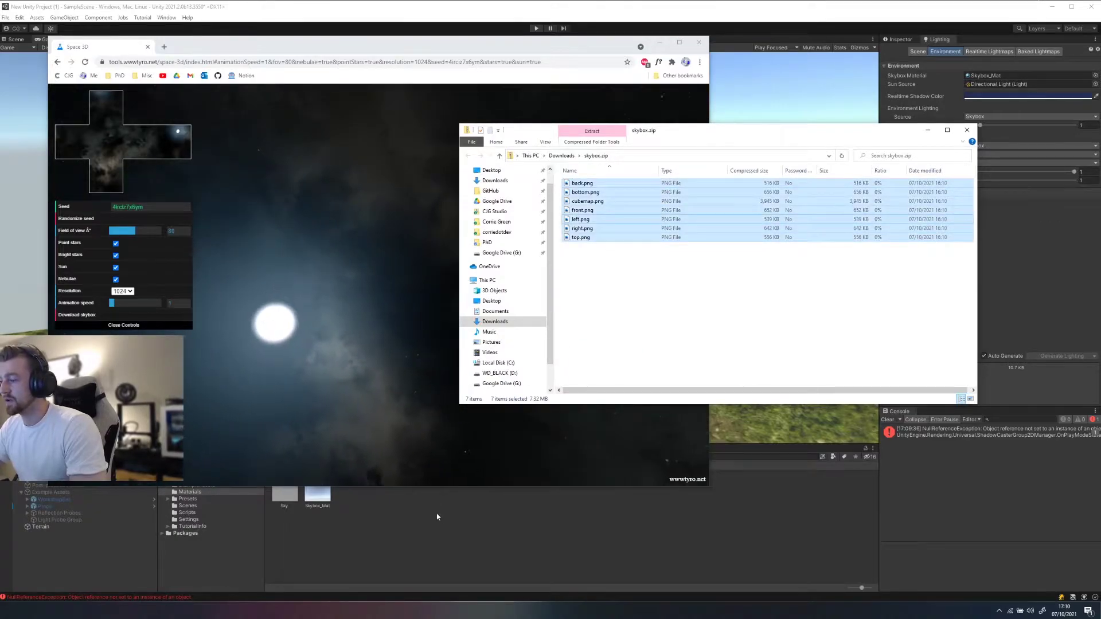
key(alt+Up)
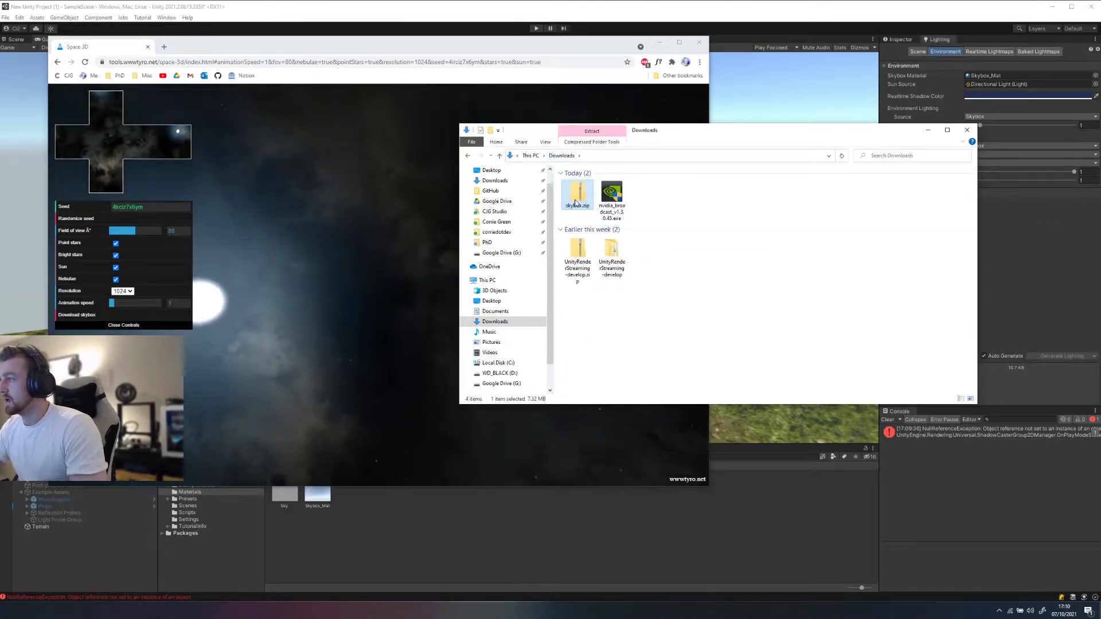
right_click(576, 203)
mouse_move(510, 246)
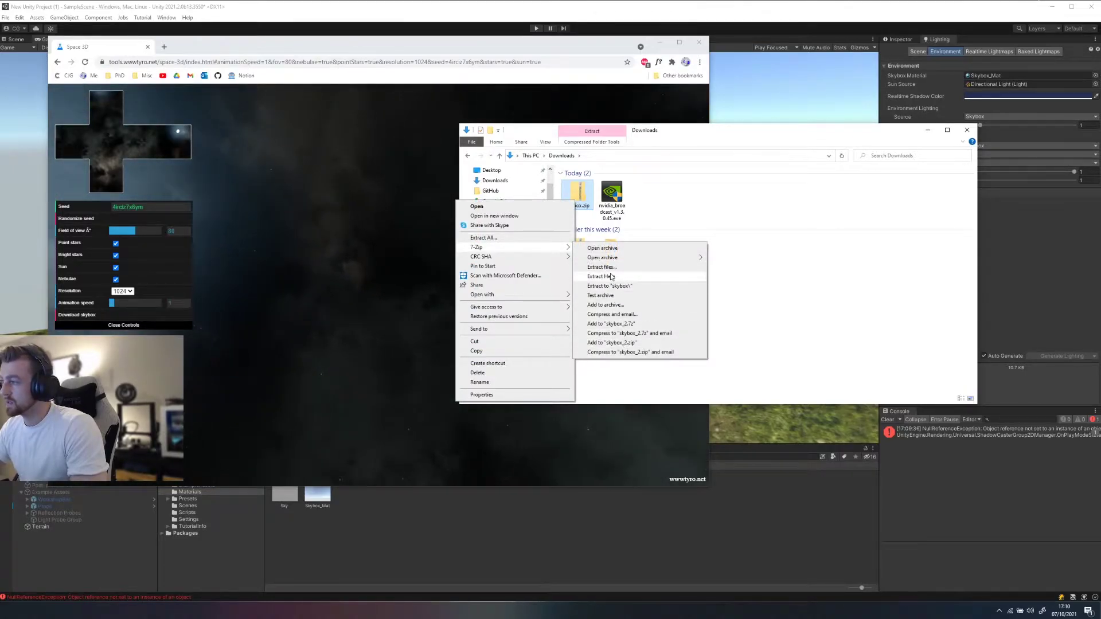
click(610, 270)
key(Escape)
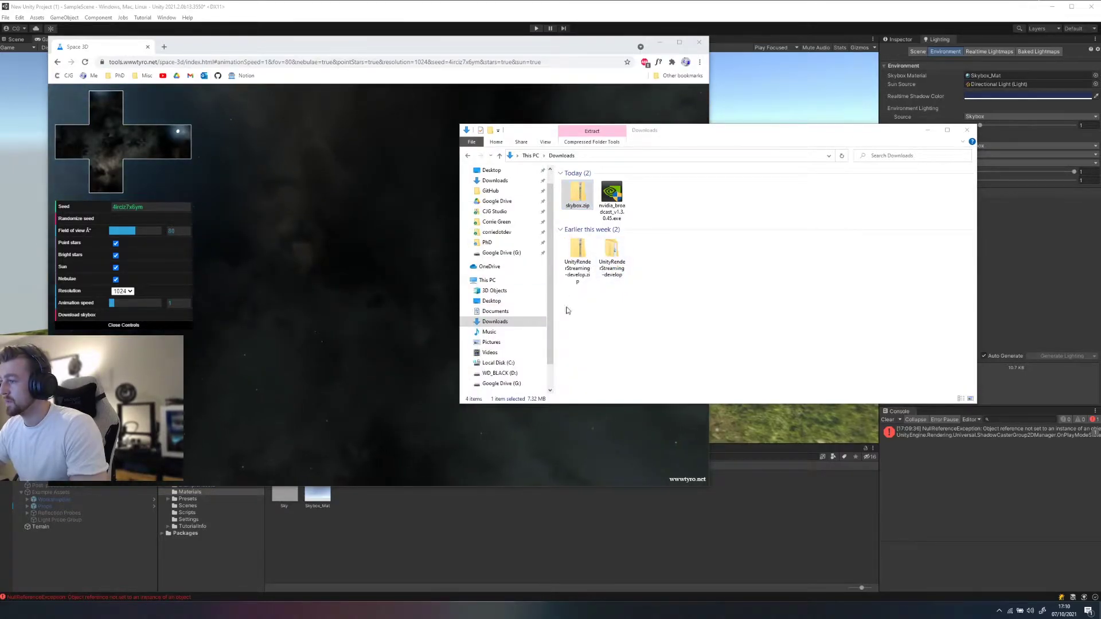
Step: Import cubemap.png from the extracted skybox folder into the Unity project's Materials folder
double_click(645, 194)
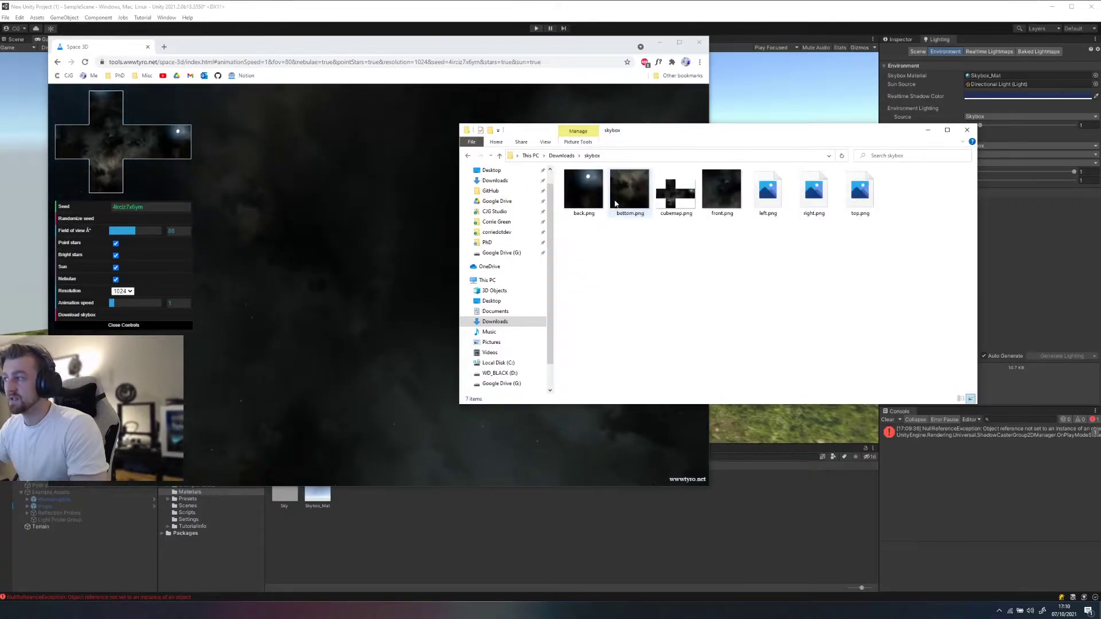
click(672, 198)
drag(672, 198, 411, 519)
click(411, 519)
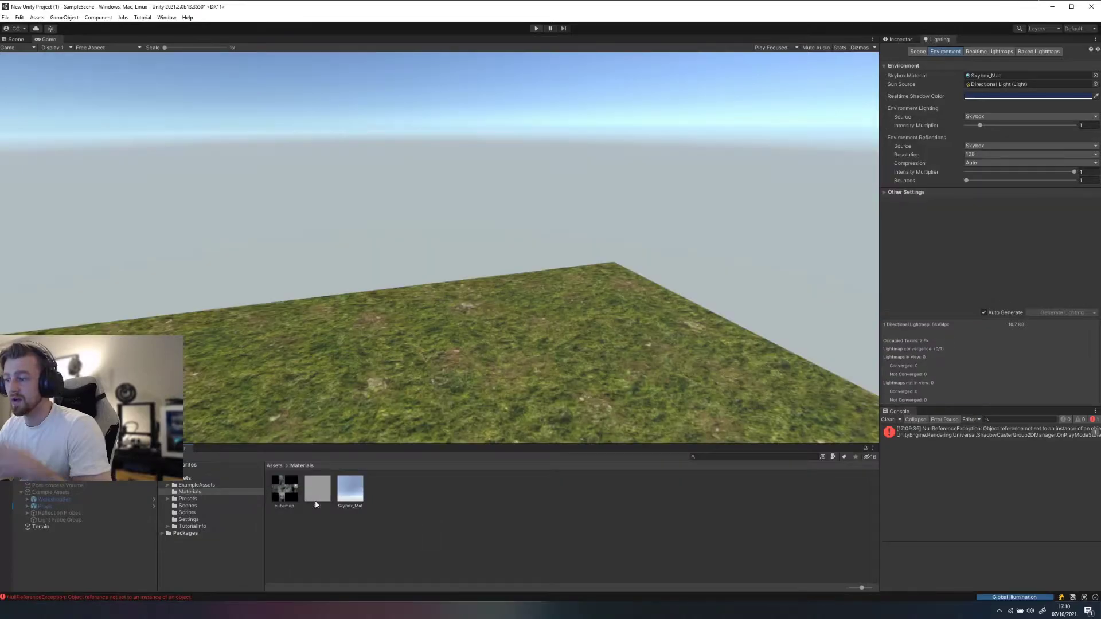
Step: Set the cubemap image's Texture Shape to Cube, apply the import settings, and clear the console
click(908, 39)
click(995, 75)
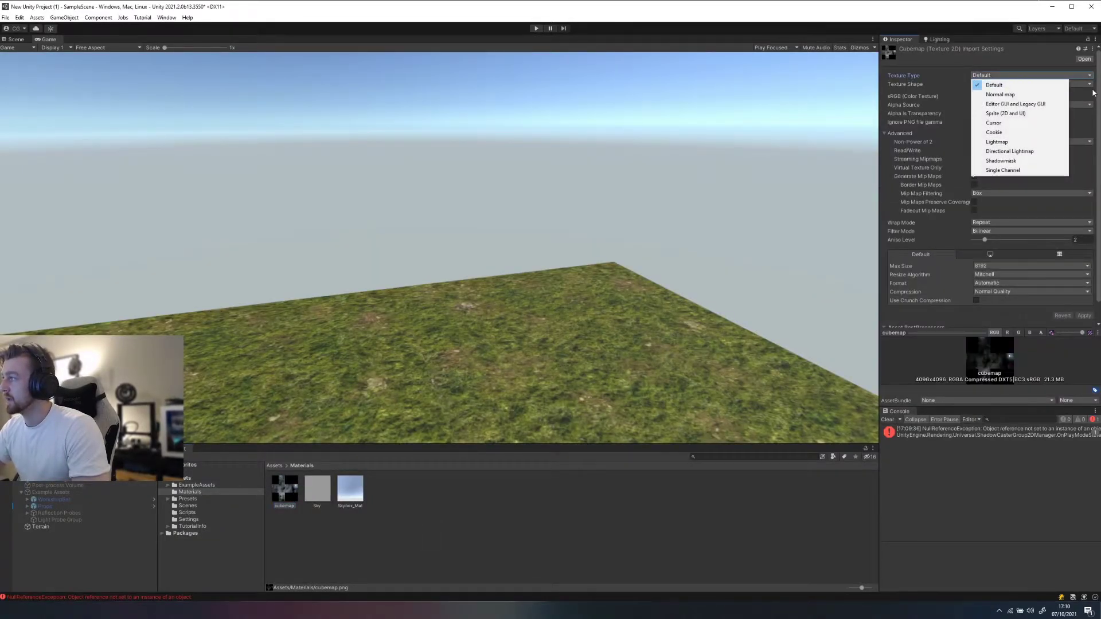
click(1026, 85)
click(1026, 83)
click(1019, 105)
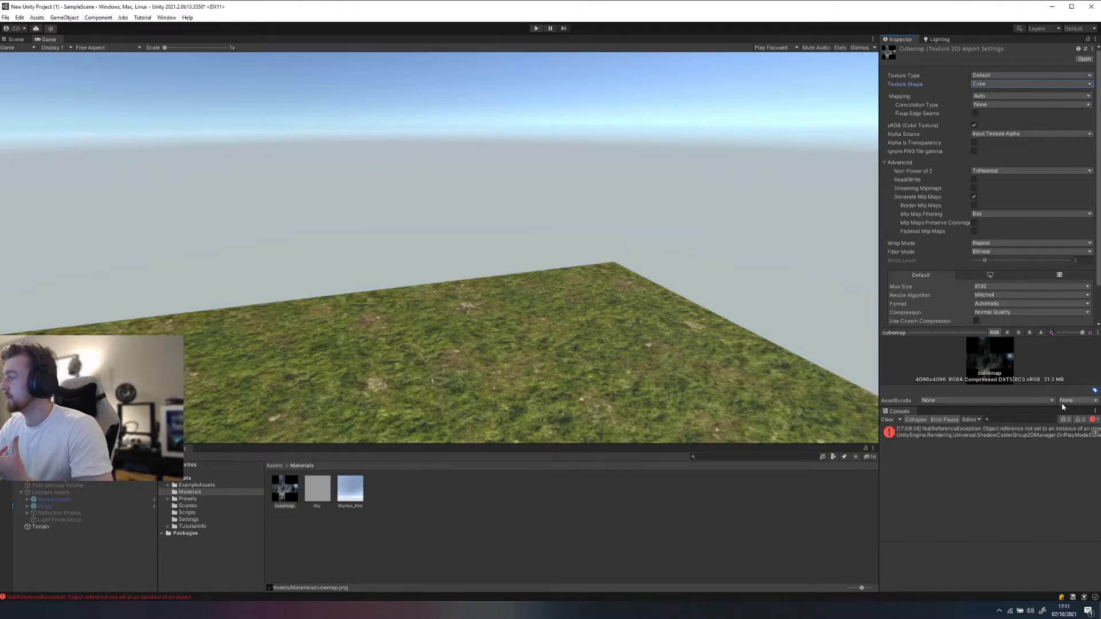
scroll(1080, 297, down, 2)
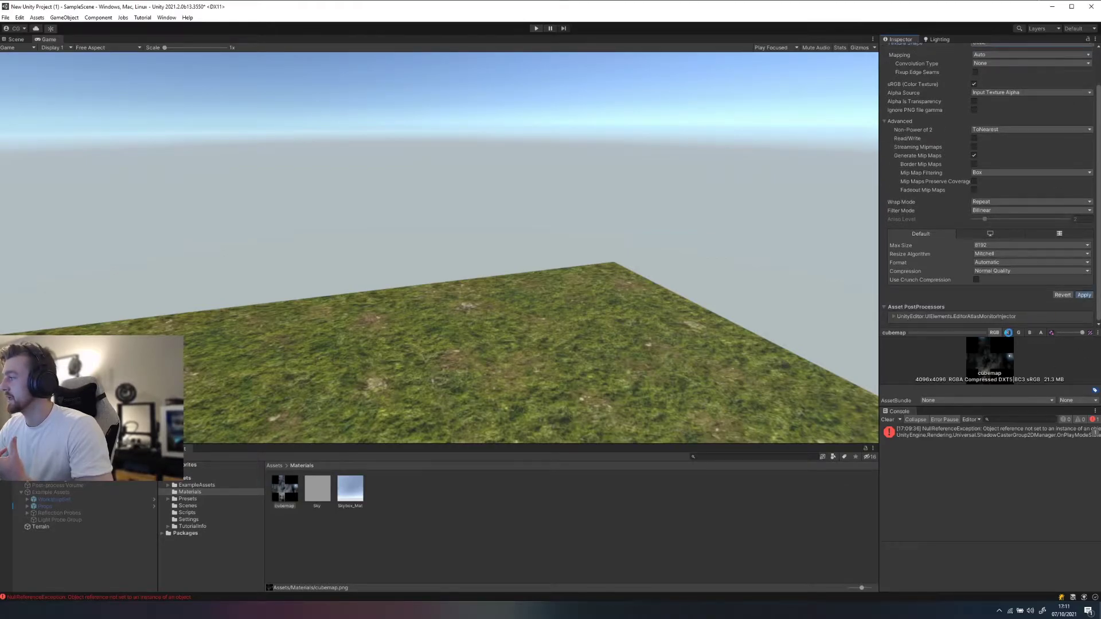
click(1083, 296)
click(887, 420)
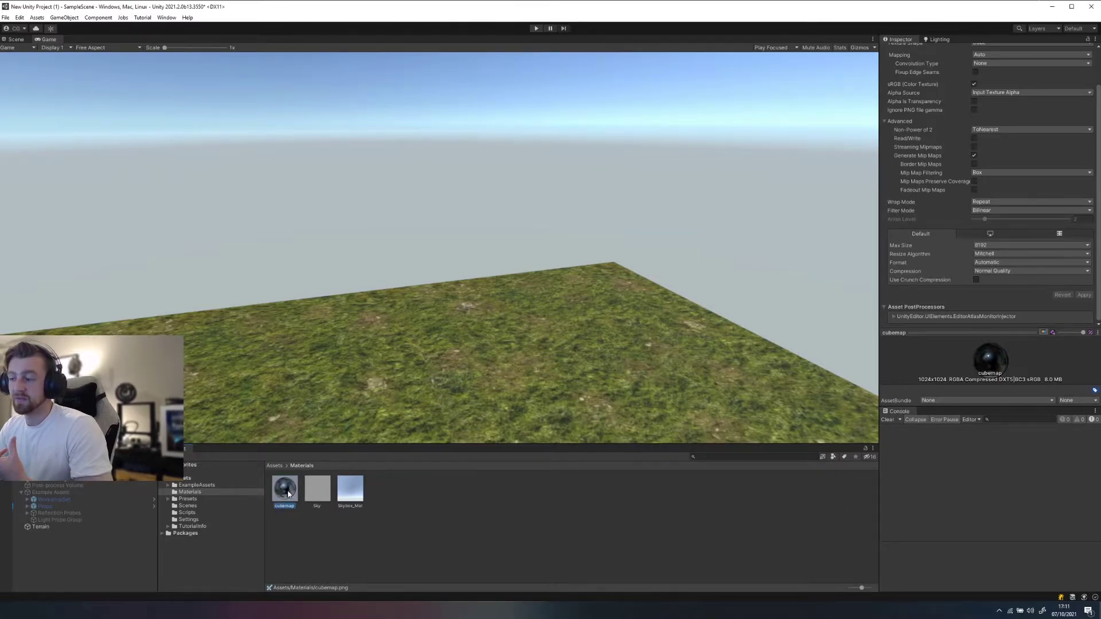
Step: Change the Sky material's shader to Skybox/Cubemap and assign the imported cubemap texture to it
click(318, 491)
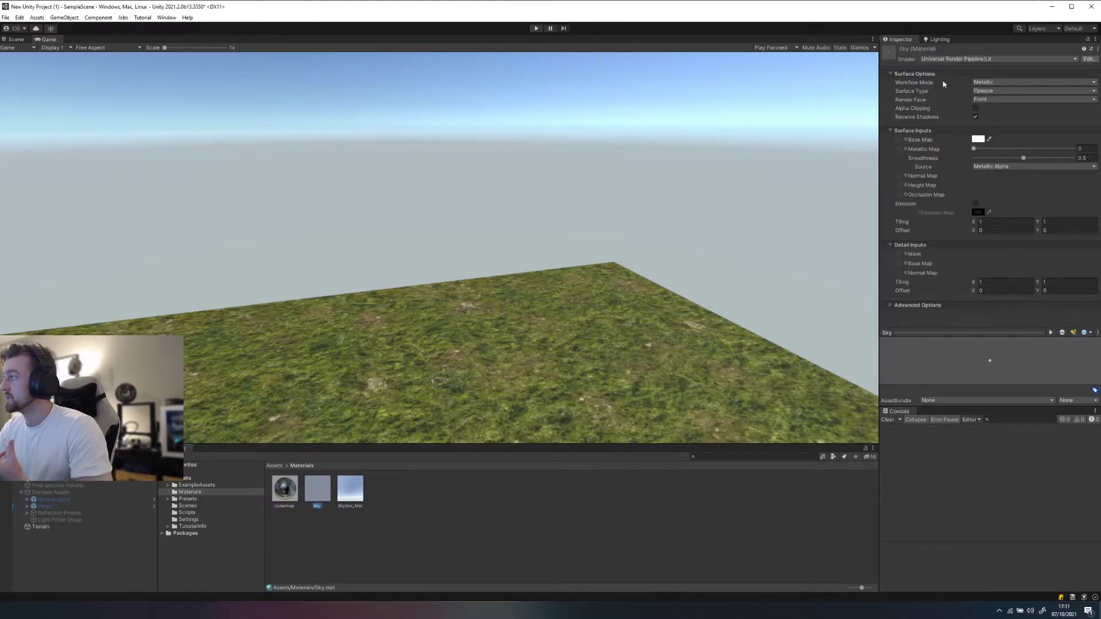
click(957, 60)
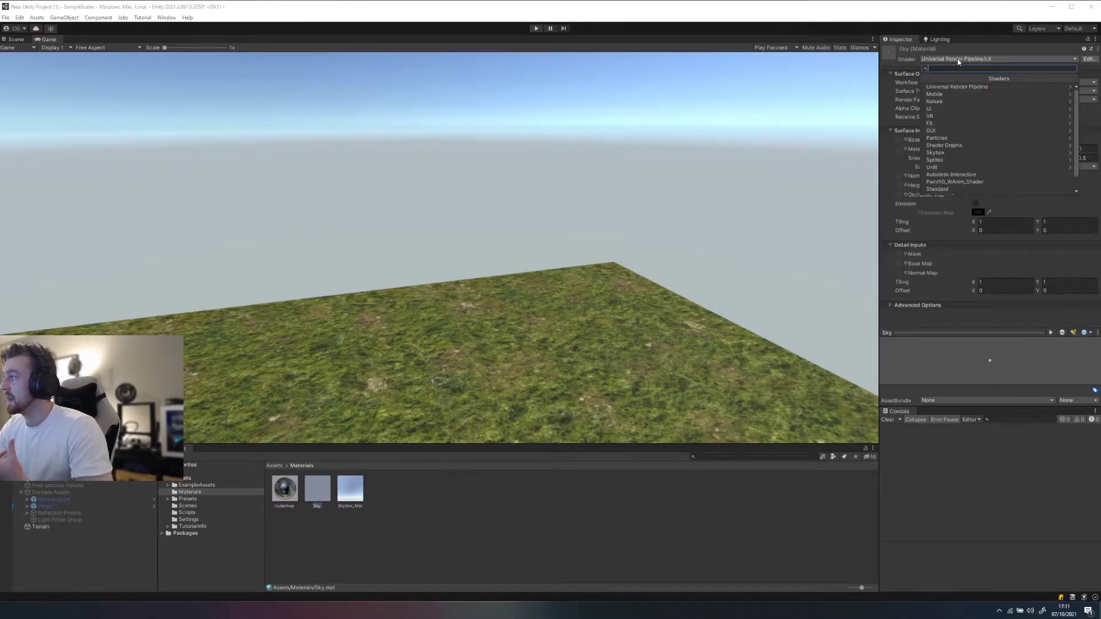
scroll(968, 160, up, 1)
click(961, 153)
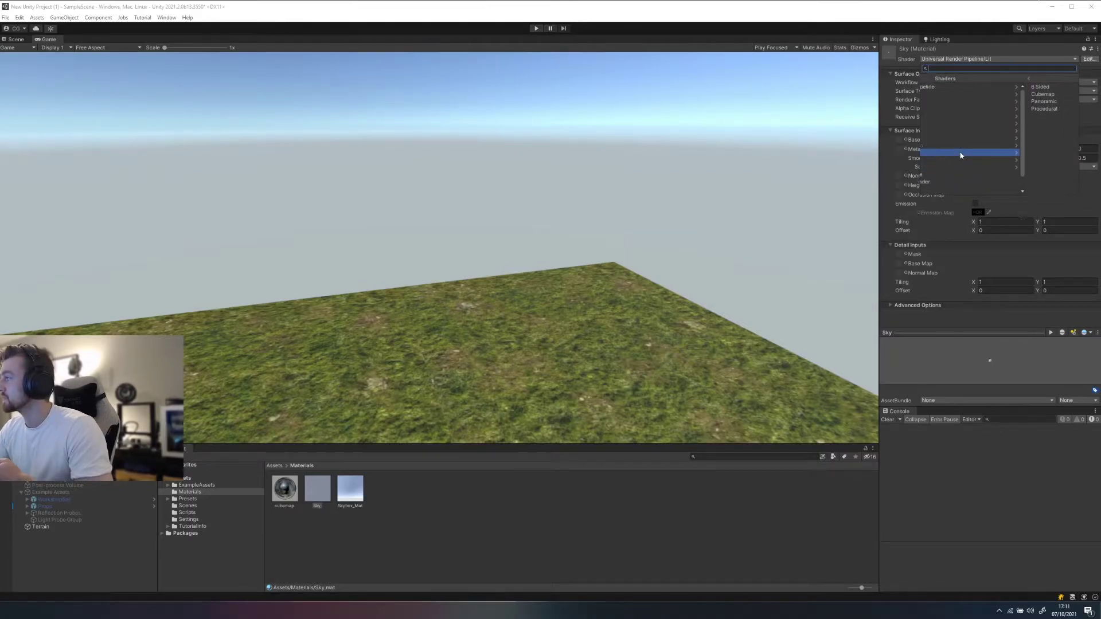
click(957, 94)
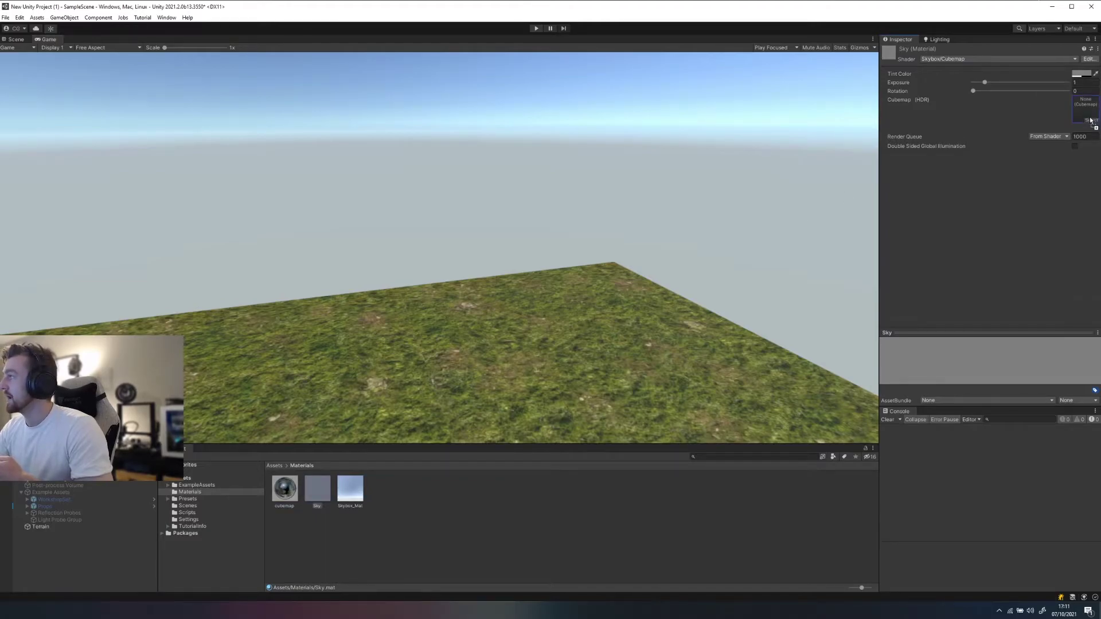
drag(1089, 118, 1090, 118)
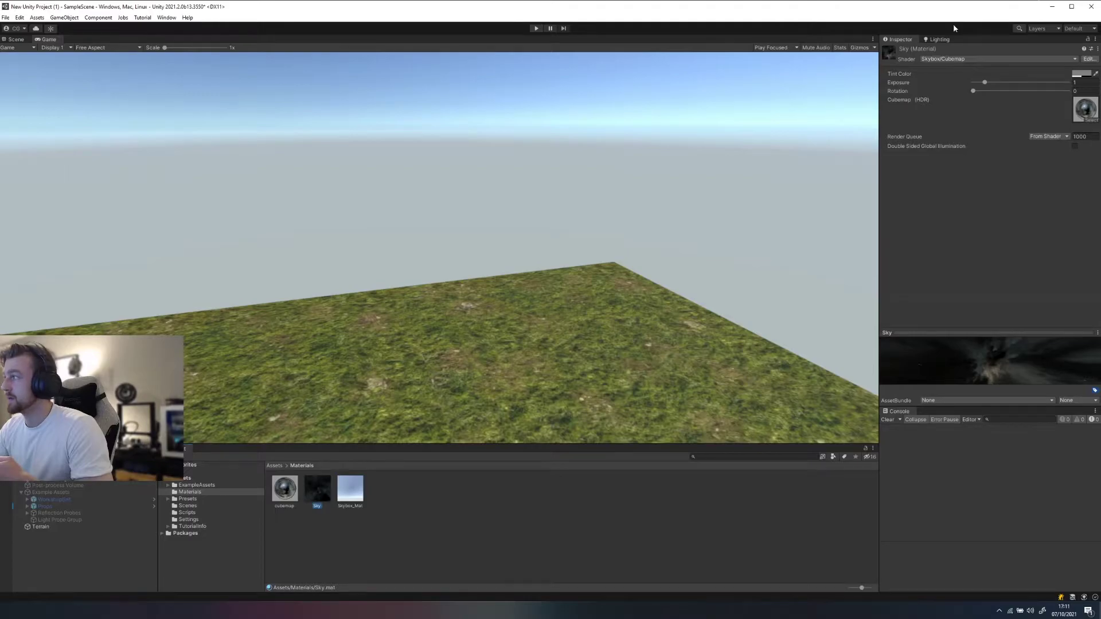
Step: Assign the Sky material as the environment's Skybox Material and view the hills against it in the Scene view
click(939, 39)
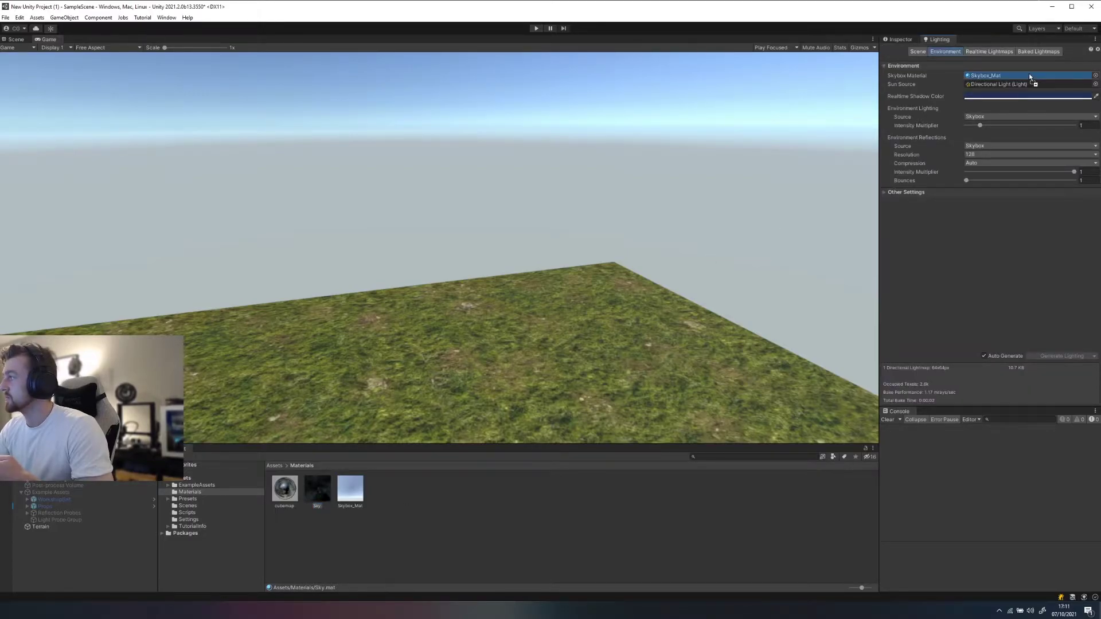
drag(1029, 76, 1029, 76)
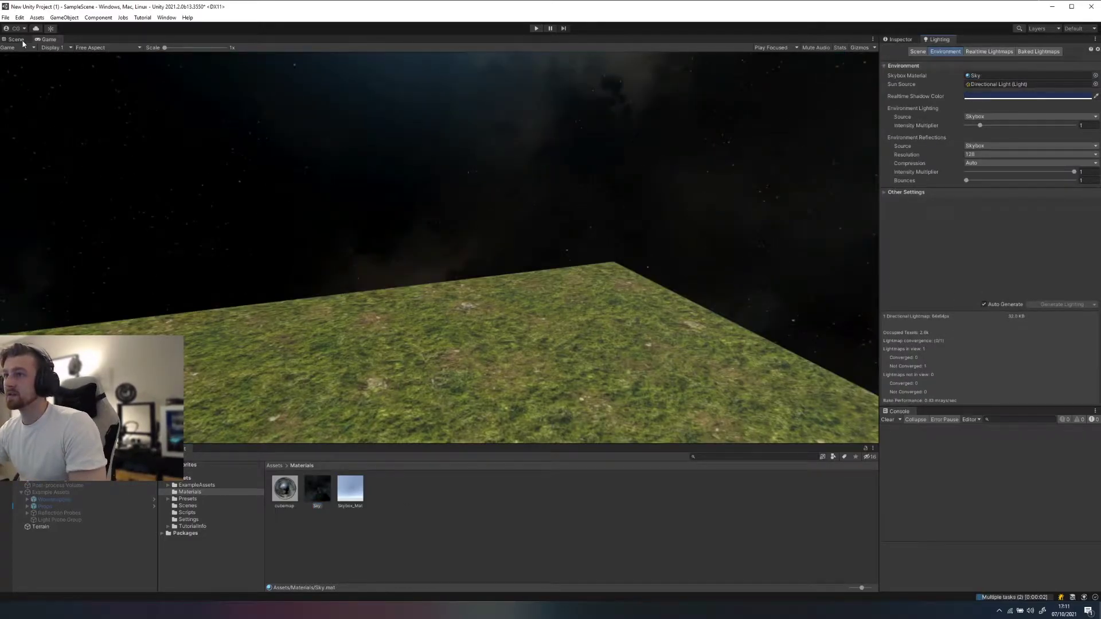
click(17, 39)
right_drag(539, 122, 516, 217)
middle_drag(517, 217, 631, 80)
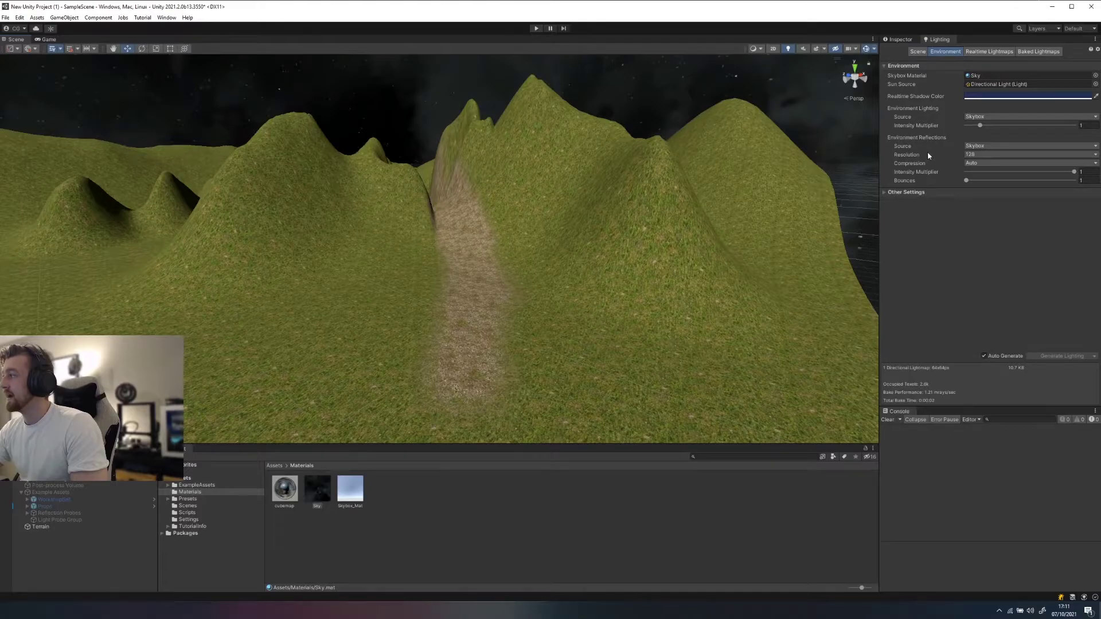
Step: Enable fog in the environment's other lighting settings and set its colour to dark grey (3A3A3A)
click(906, 192)
click(968, 202)
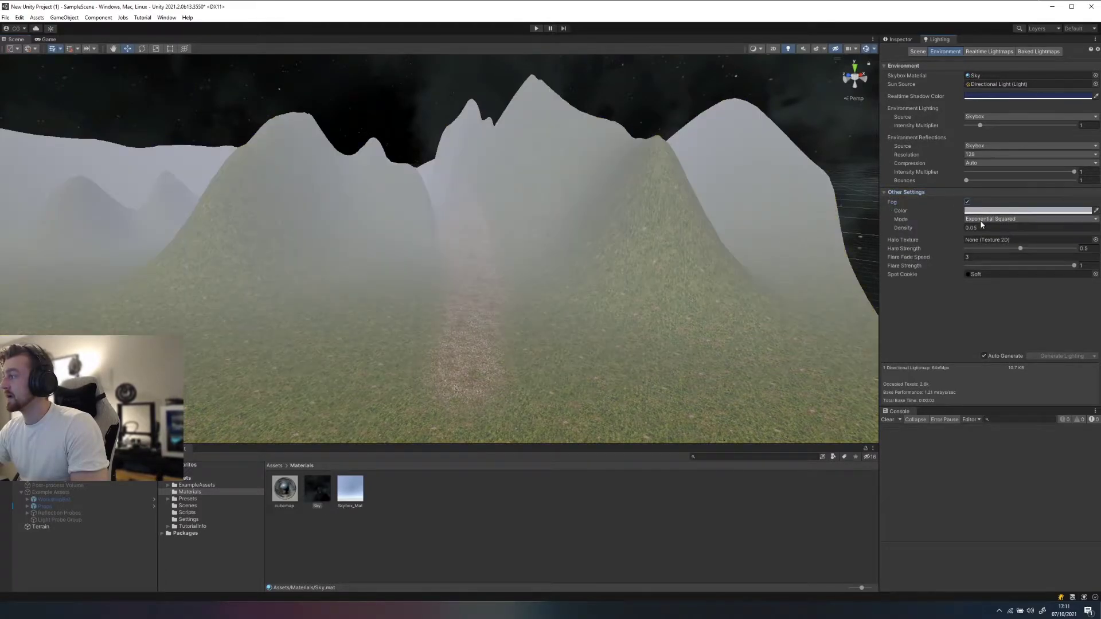
click(977, 211)
drag(1010, 278, 1004, 294)
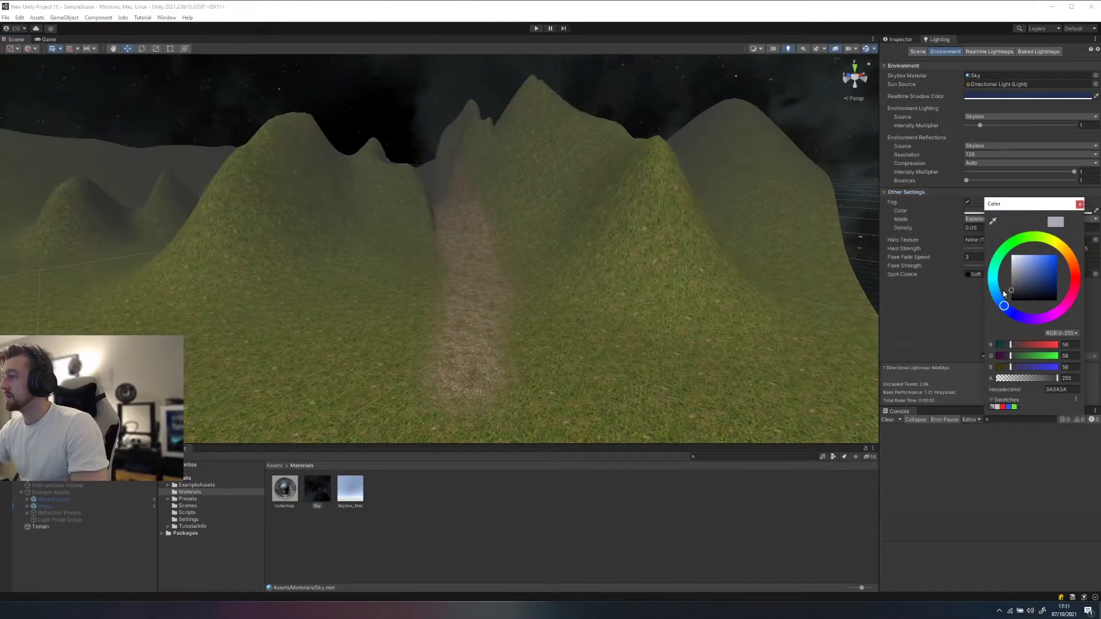
right_drag(424, 270, 587, 201)
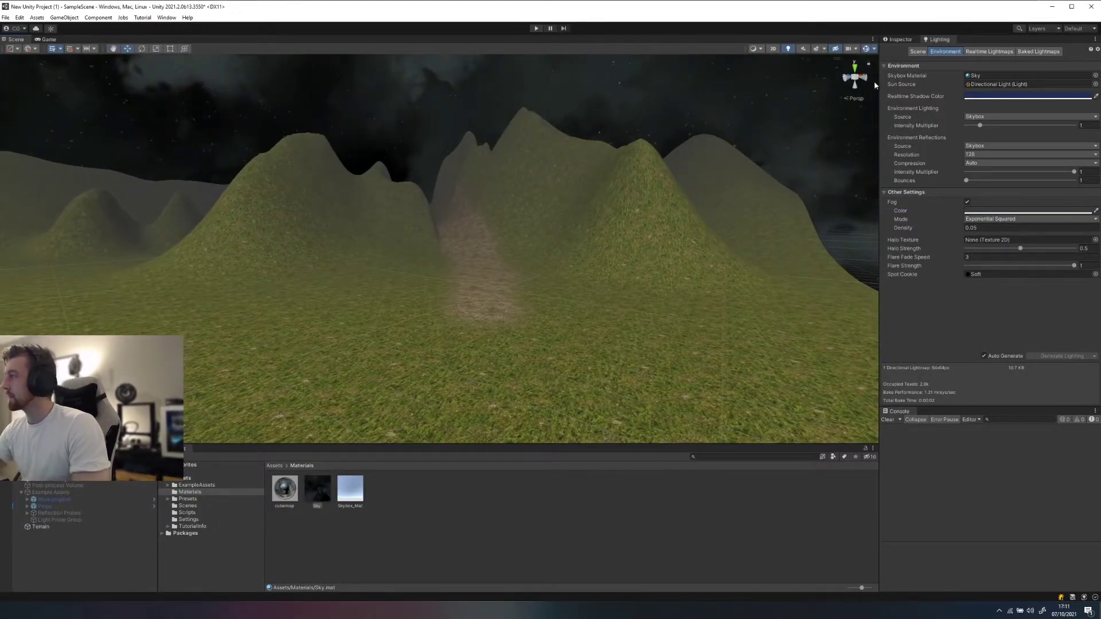
Step: Activate the Post-process Volume object in the scene and view its effect on the hills
click(903, 40)
click(65, 486)
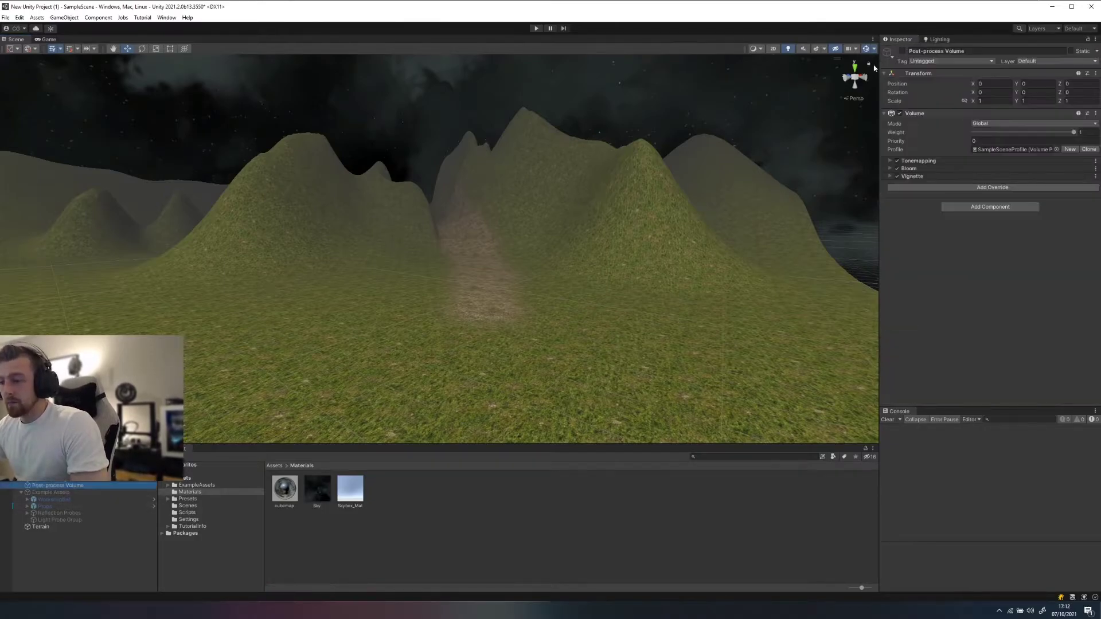
click(902, 51)
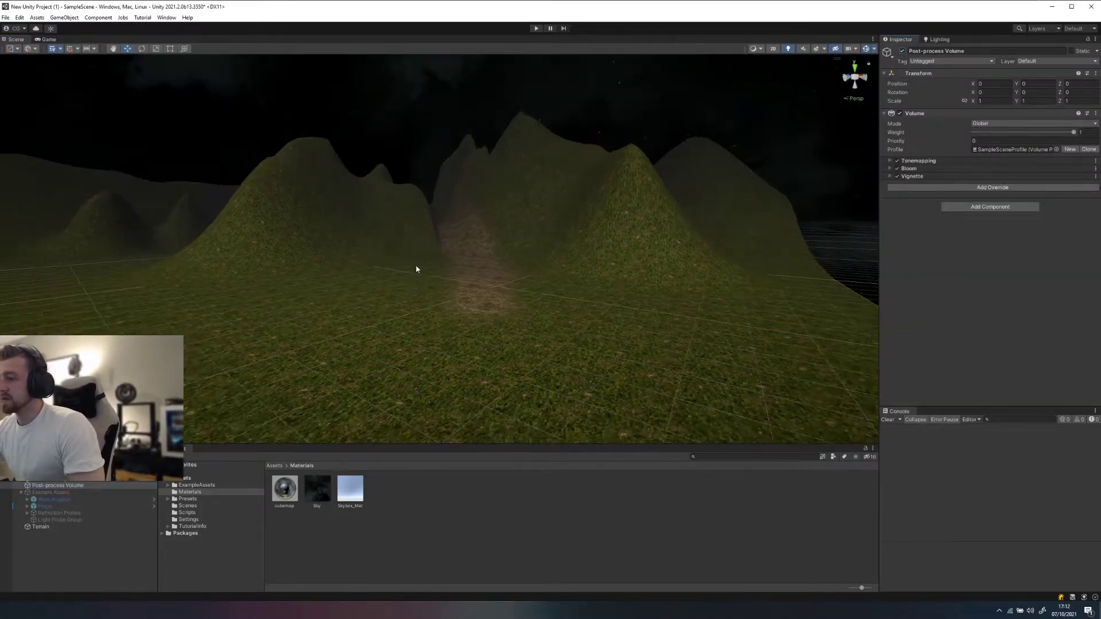
scroll(688, 195, up, 2)
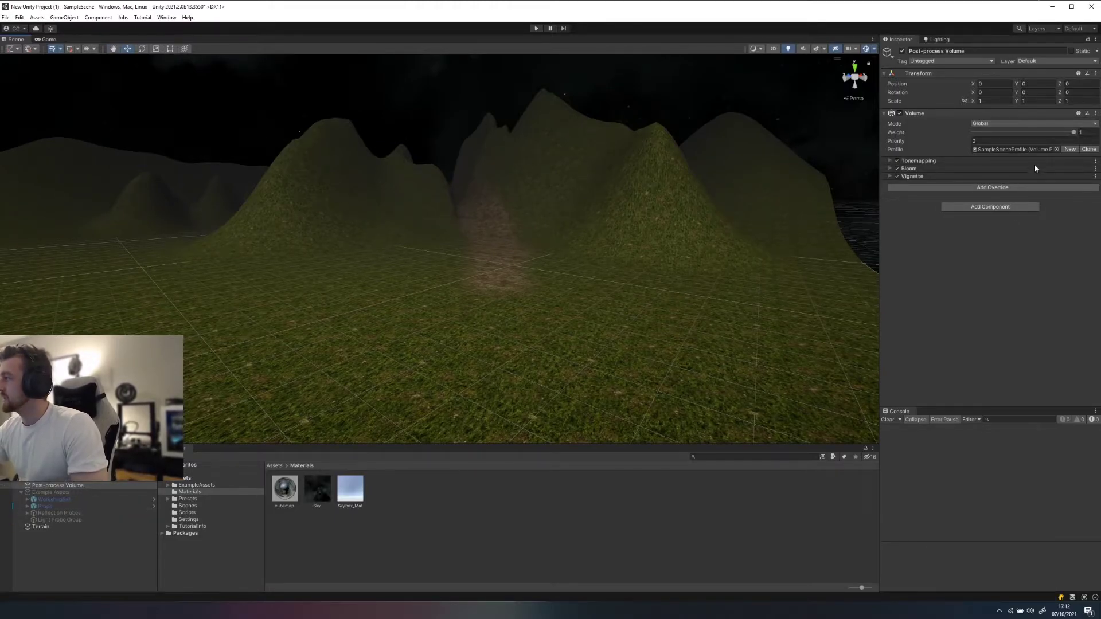
Step: Examine the volume's profile and the Universal RP assets in the Settings folder, comparing the scene with Bloom off and on
click(1010, 149)
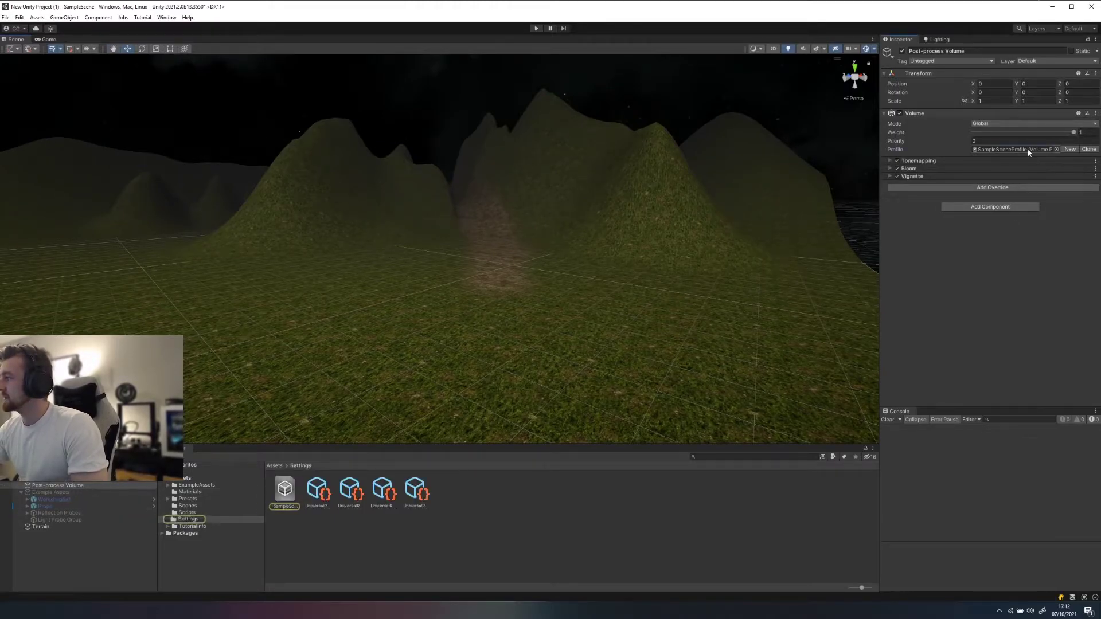
click(288, 489)
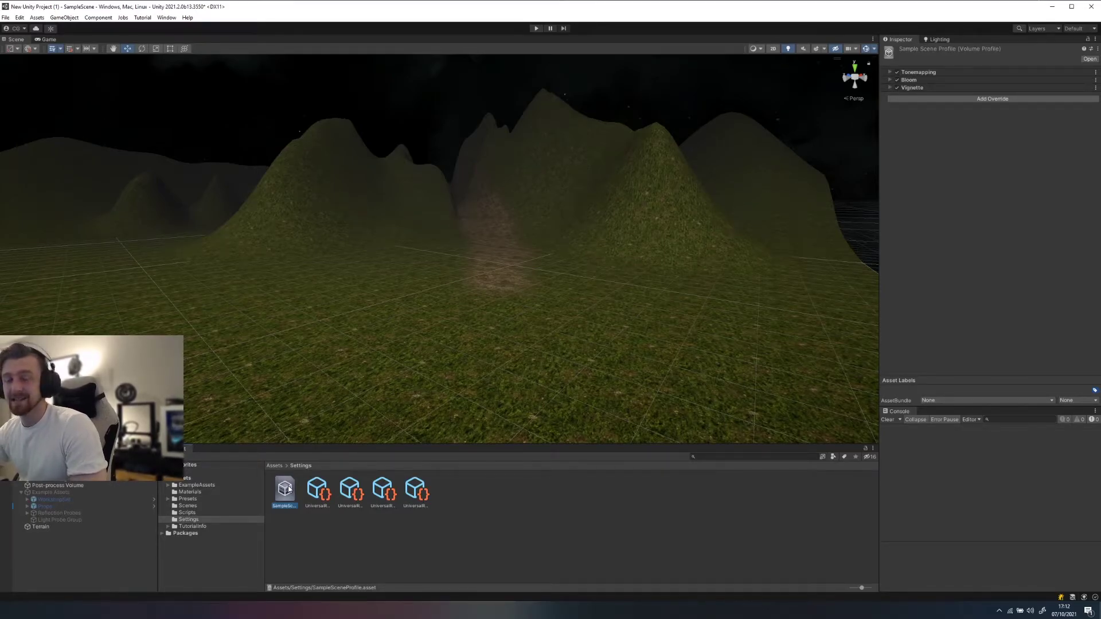
click(317, 491)
click(350, 490)
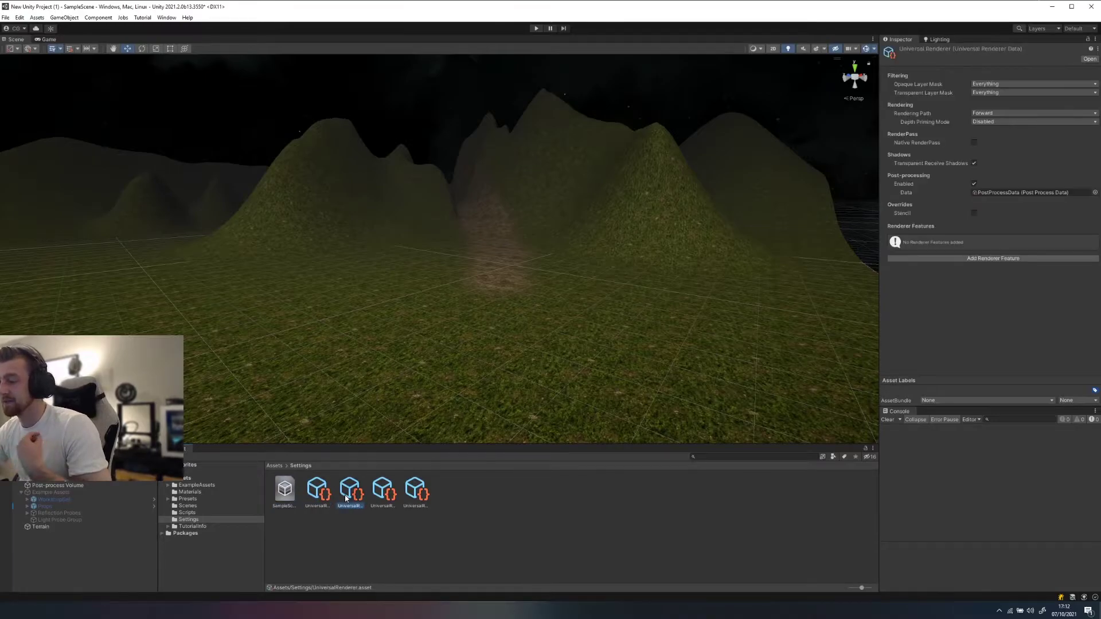
click(382, 490)
click(410, 496)
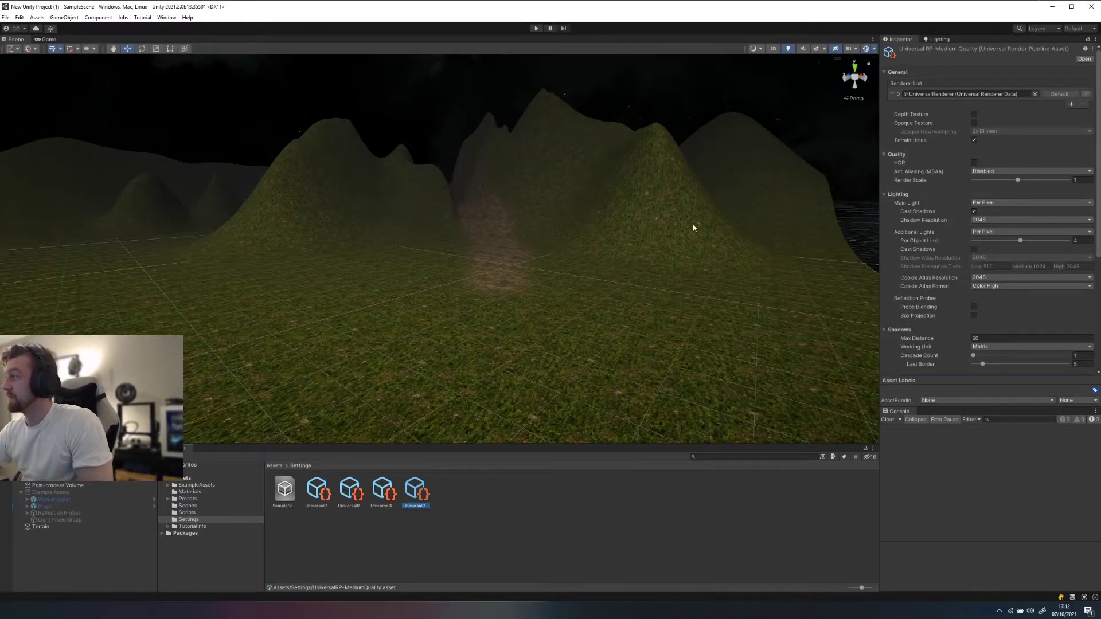
click(317, 492)
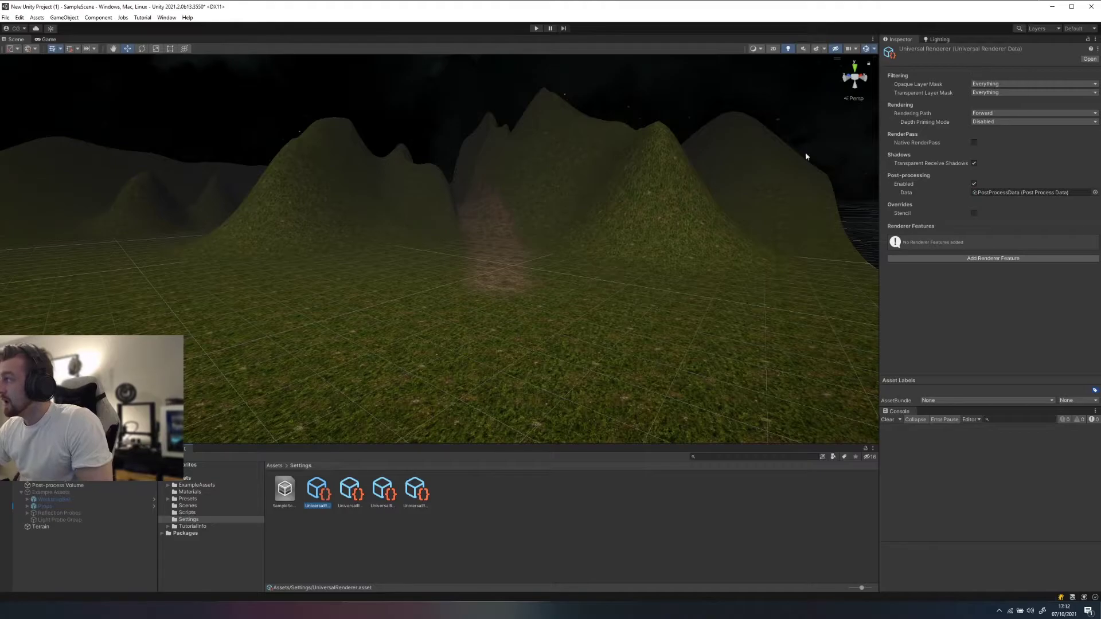
click(290, 491)
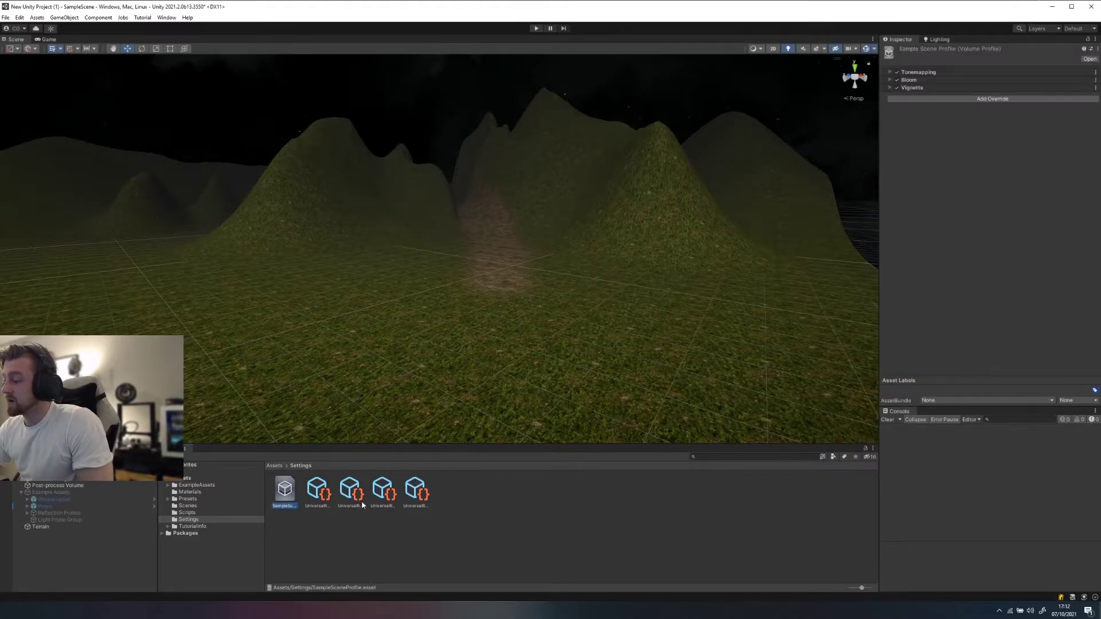
click(897, 80)
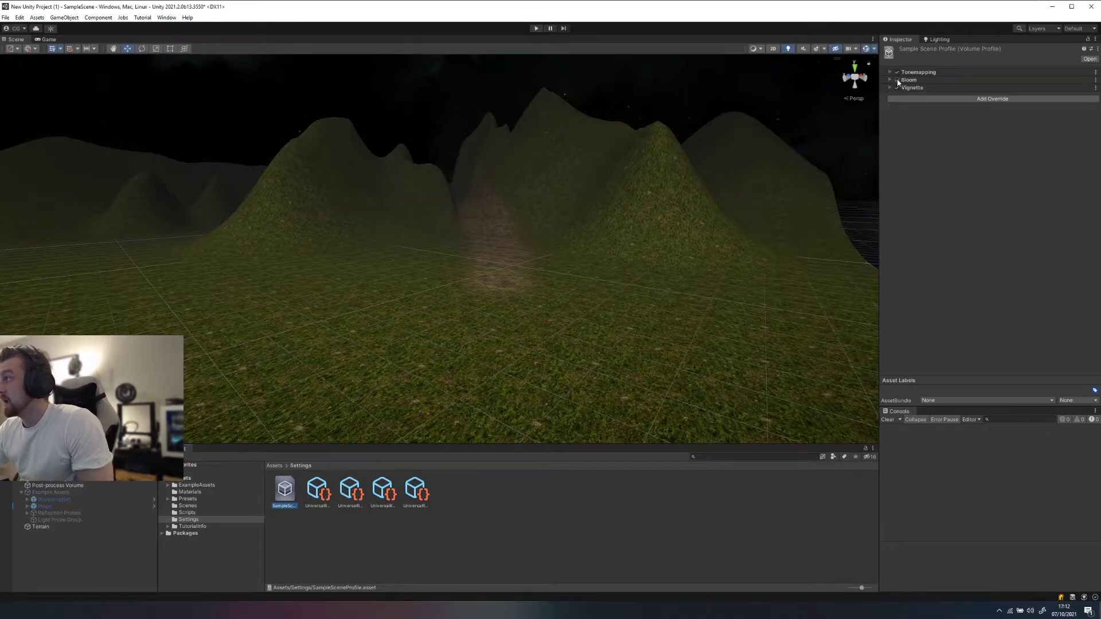
click(897, 80)
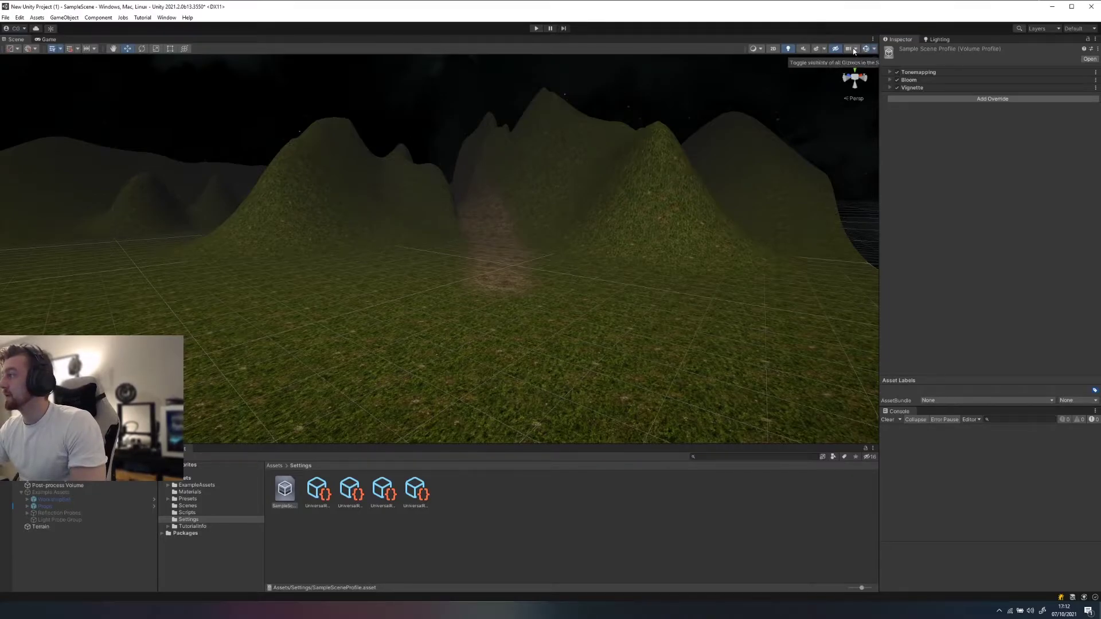
click(834, 49)
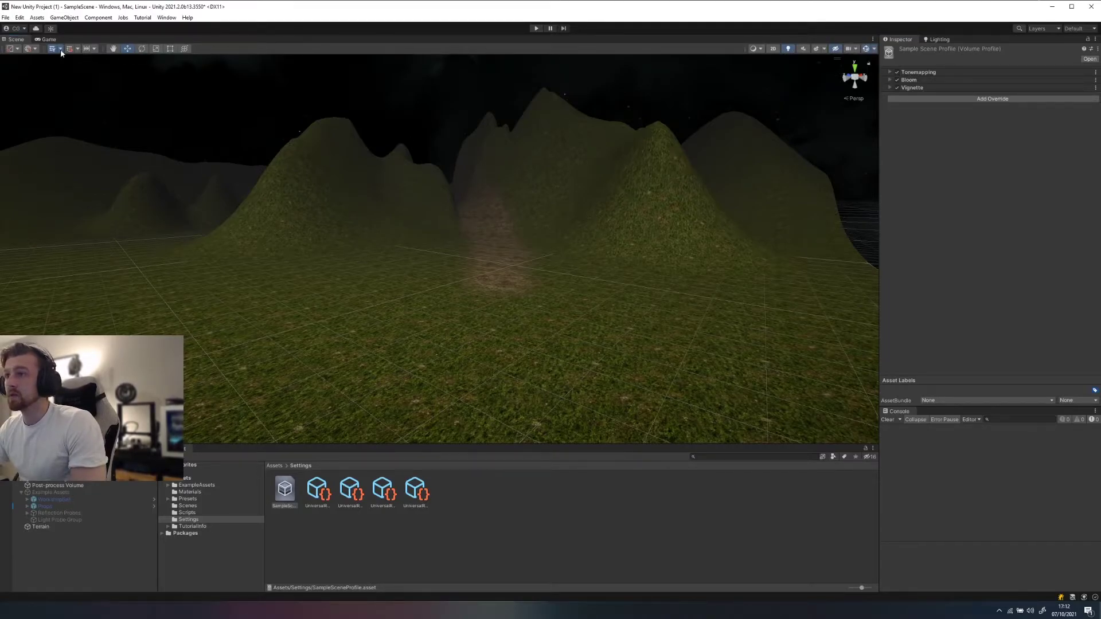
Step: Add a cube above the grass, scale it uniformly to 0.2278 and stretch its Y scale to about 1.8 as a thin pillar
click(76, 18)
mouse_move(132, 56)
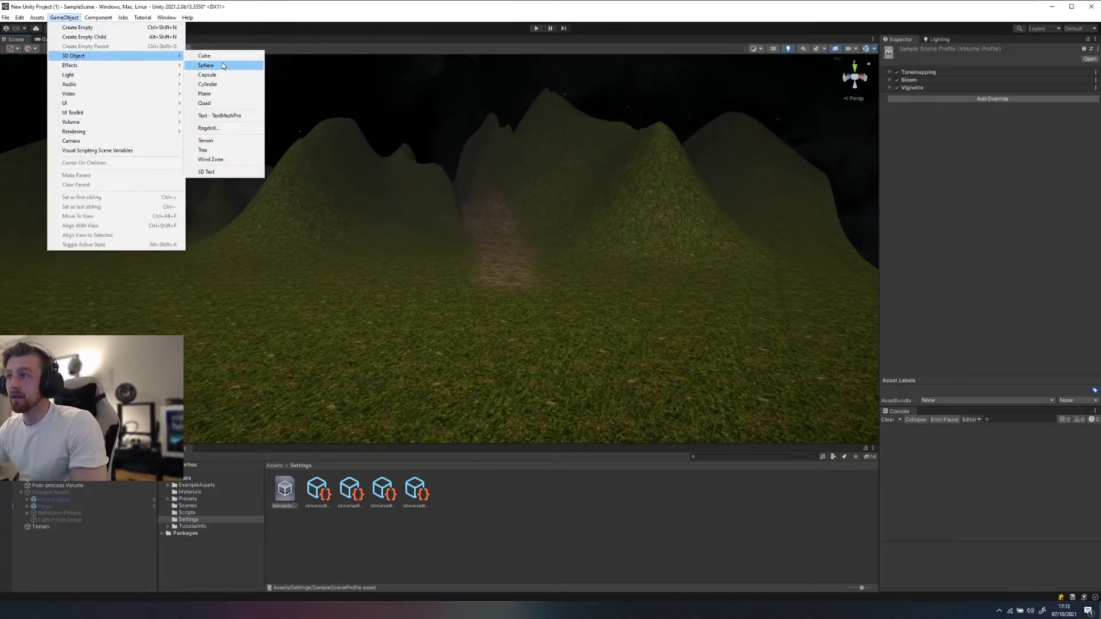
click(224, 58)
drag(441, 223, 409, 332)
key(r)
key(f)
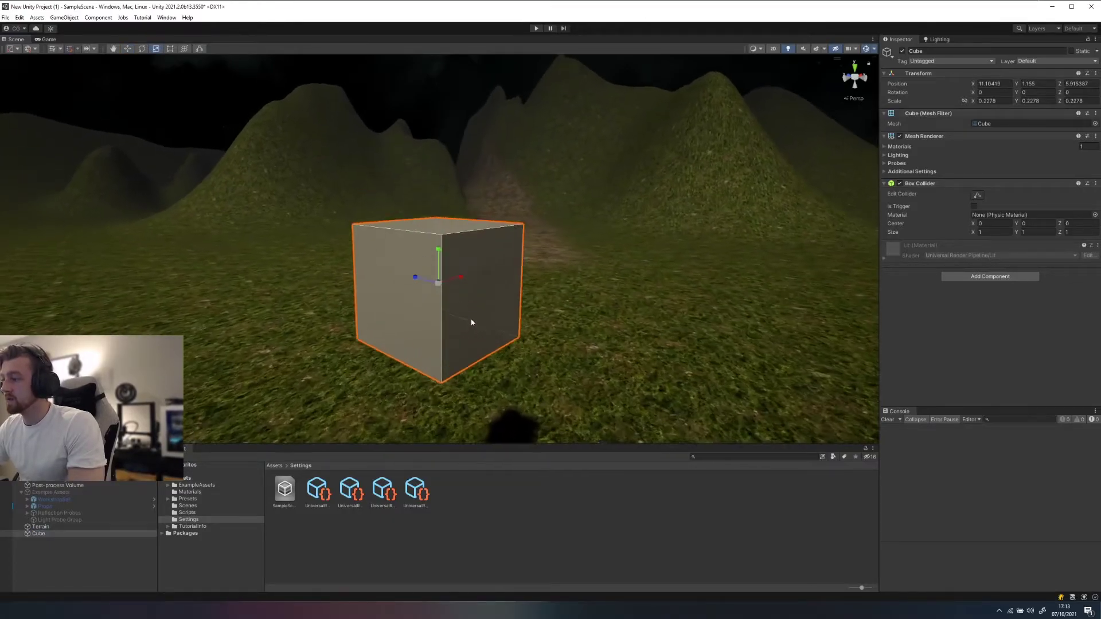
drag(438, 225, 460, 27)
scroll(505, 253, down, 12)
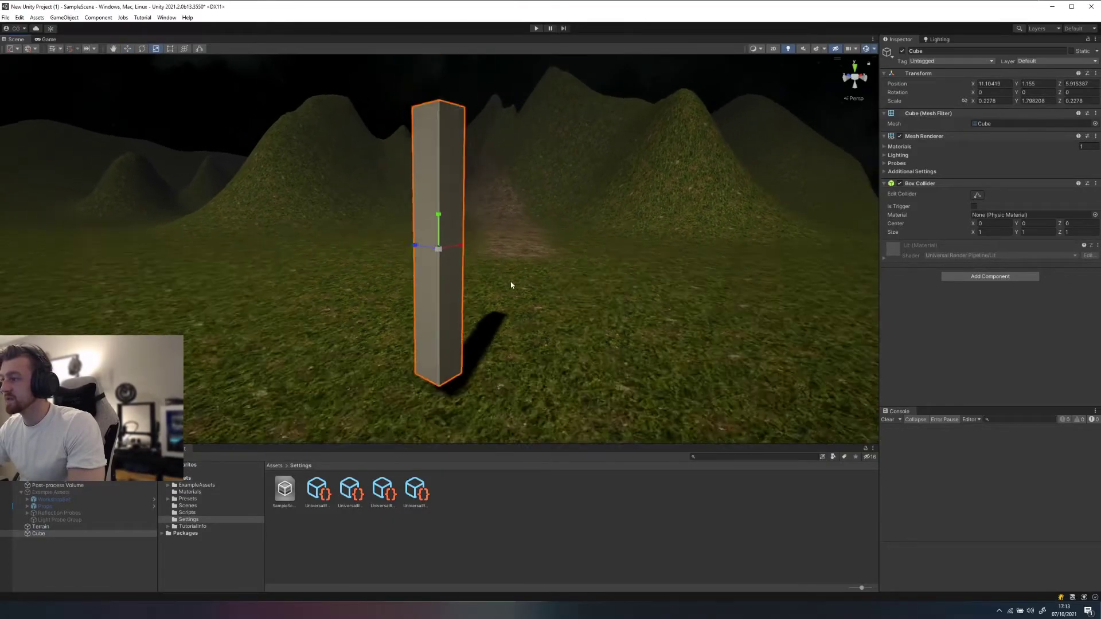
Step: Place and tilt the pillar on the grass, then duplicate it and lean the copy the opposite way beside it
alt+drag(577, 264, 570, 266)
drag(442, 253, 519, 294)
key(e)
key(w)
key(ctrl+d)
key(e)
click(379, 235)
drag(364, 289, 374, 291)
click(545, 96)
mouse_move(552, 183)
middle_down()
mouse_move(546, 152)
mouse_move(533, 181)
middle_up()
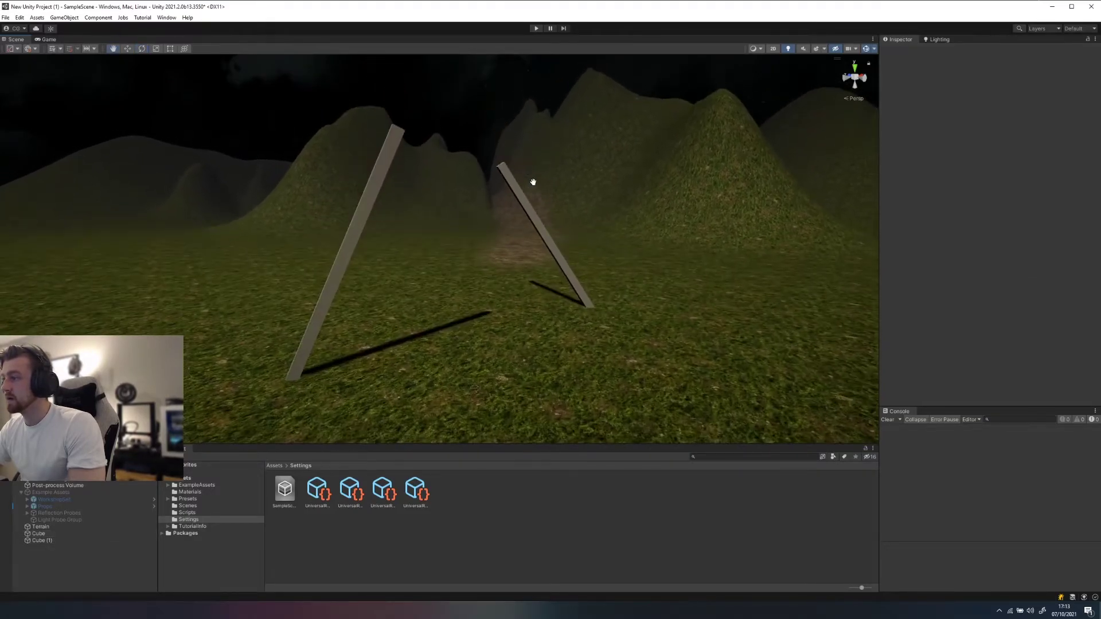
click(531, 220)
Step: Create a new material named Glow in the Assets folder
click(361, 532)
click(186, 479)
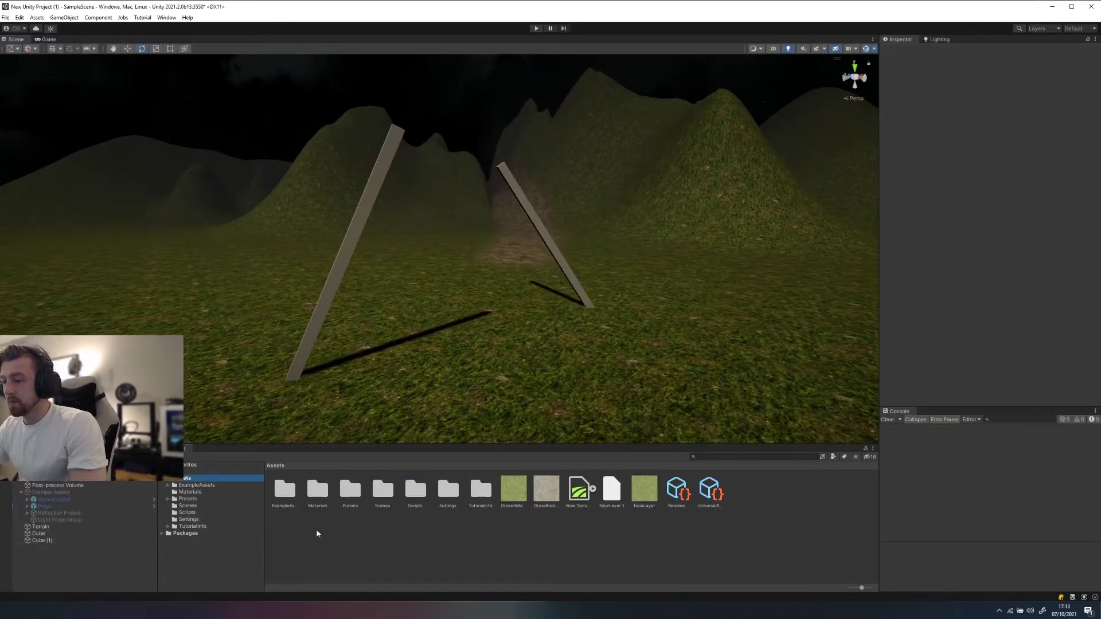
right_click(367, 544)
mouse_move(396, 322)
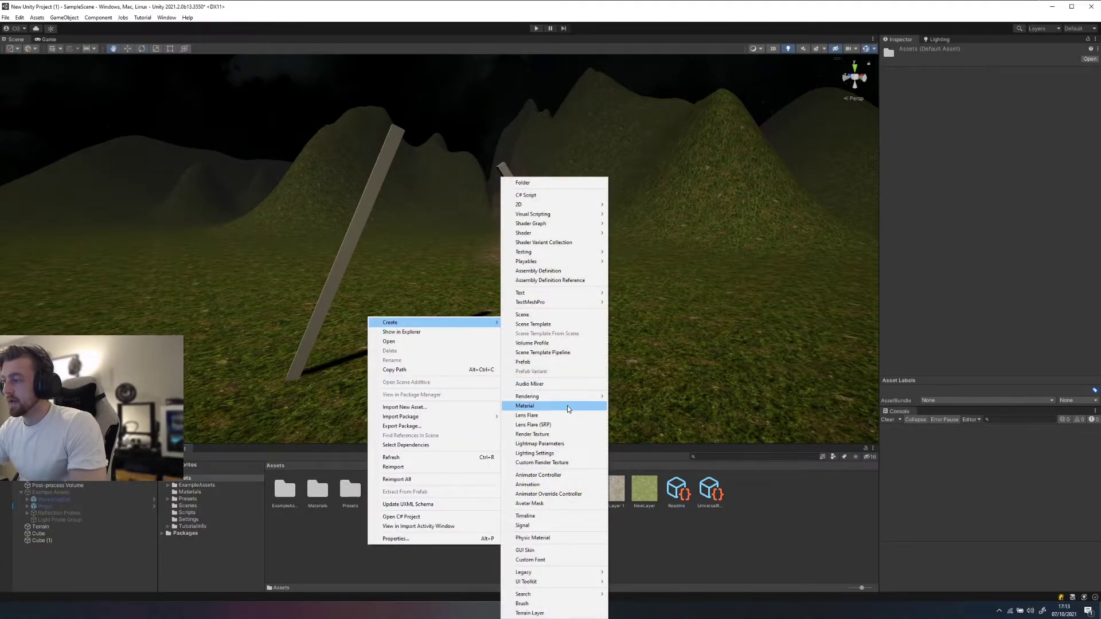
click(567, 405)
text(Glow)
key(Return)
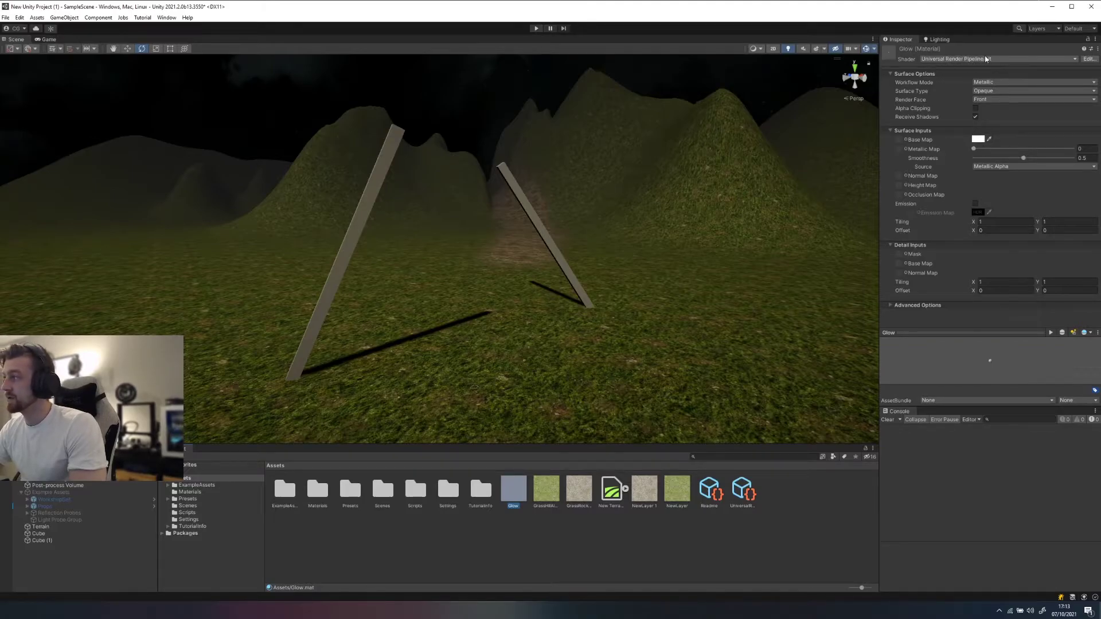
Step: Turn on the Glow material's emission with Realtime global illumination and a bright pink emission colour
click(975, 202)
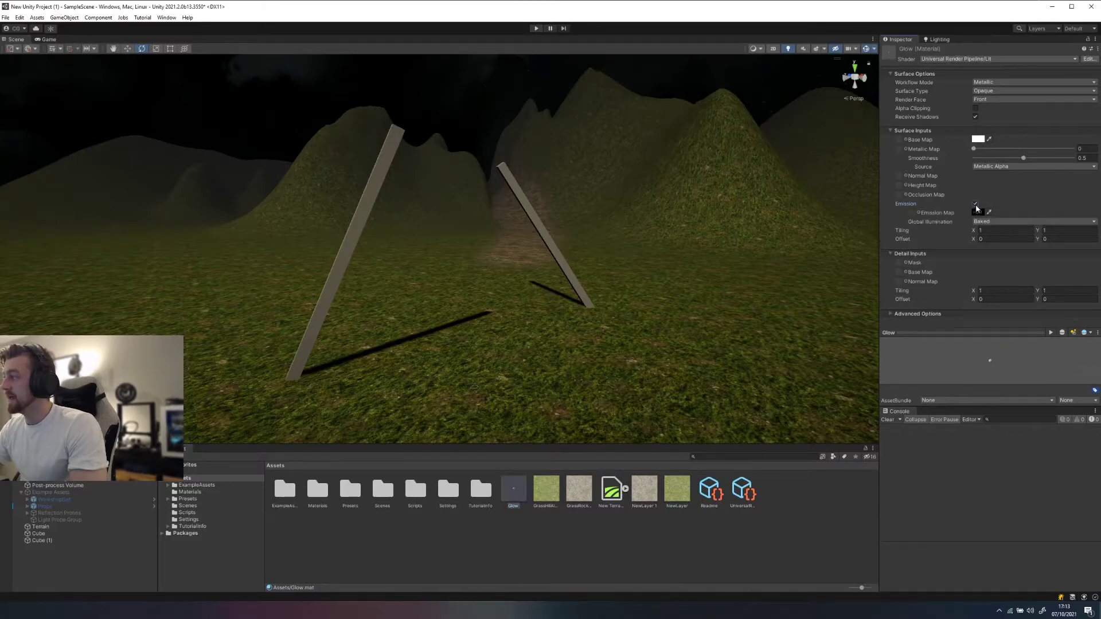
click(980, 222)
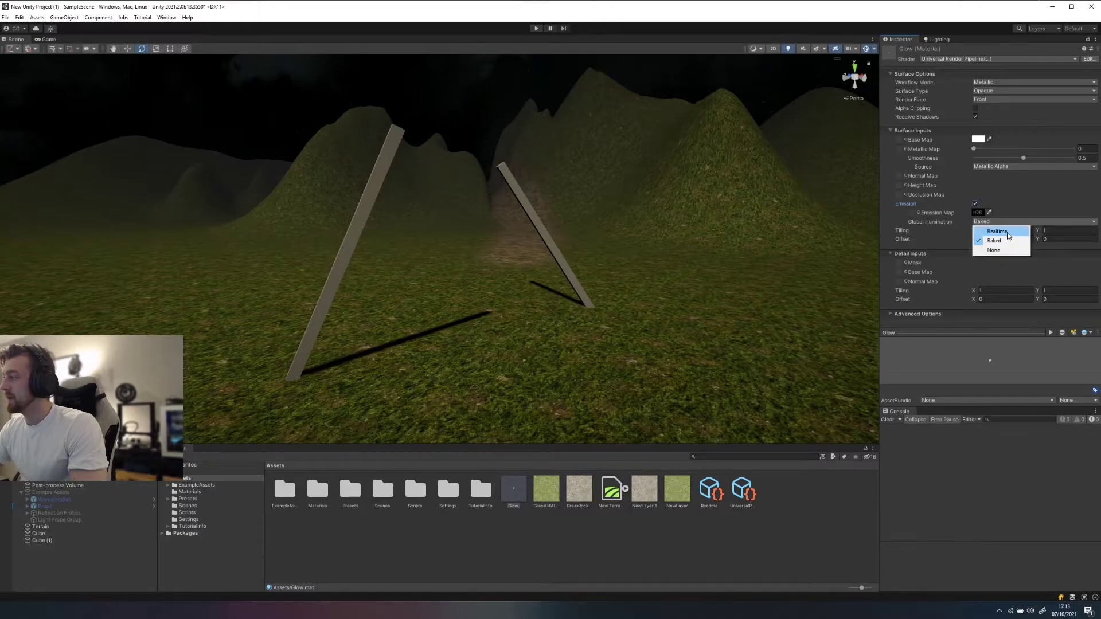
click(996, 231)
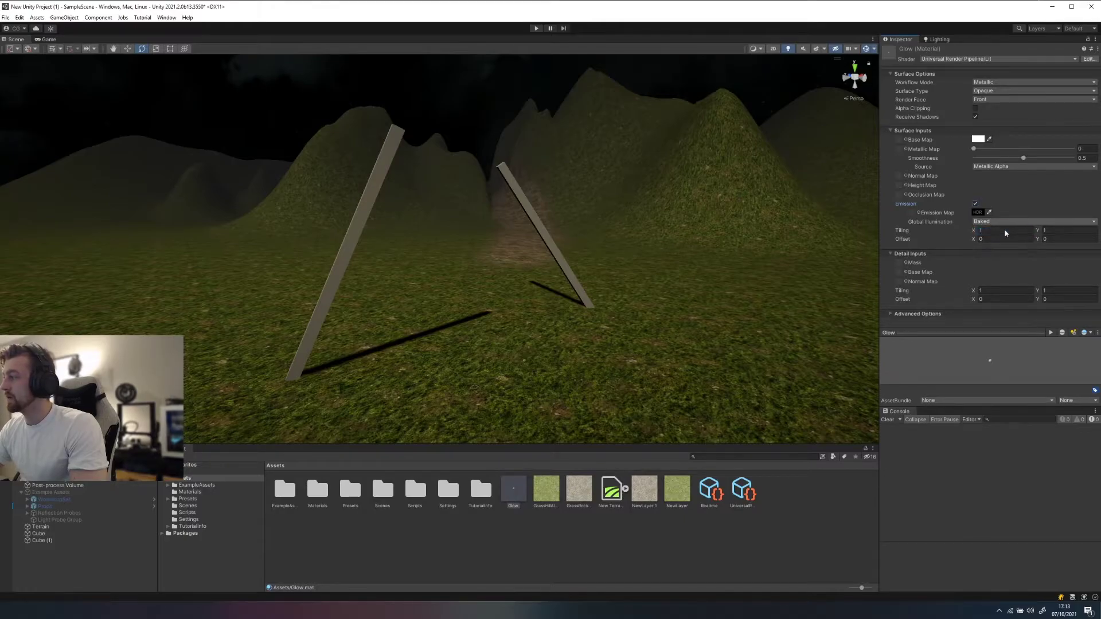
click(978, 213)
click(1068, 299)
drag(1041, 263, 1047, 256)
click(1075, 207)
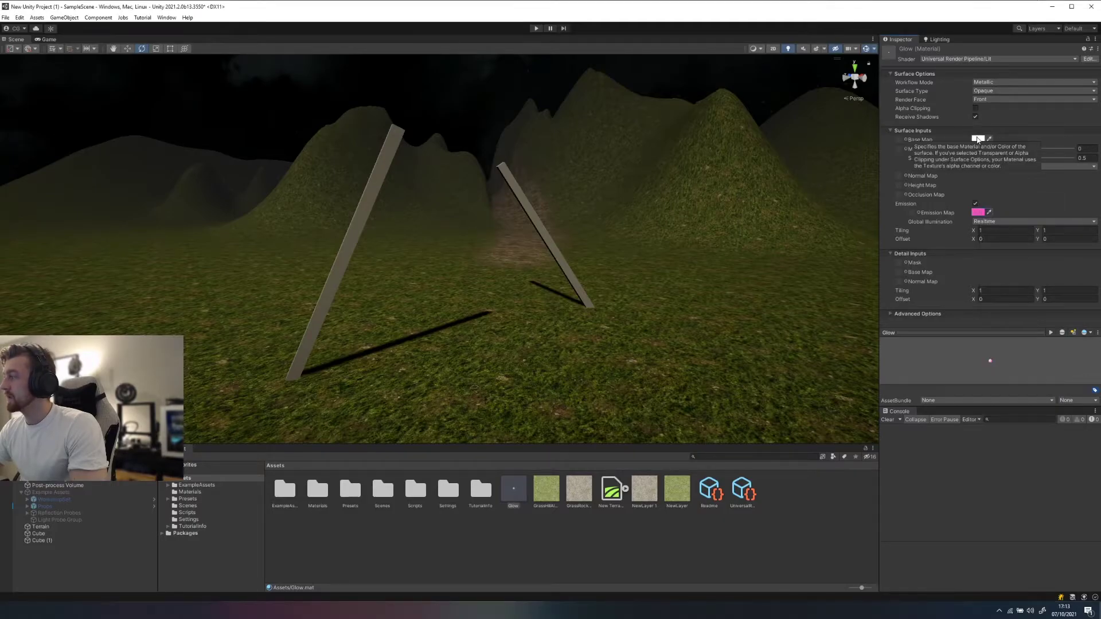
Step: Set the Glow material's smoothness to 0 and apply the material to both leaning pillars
drag(1023, 158, 998, 157)
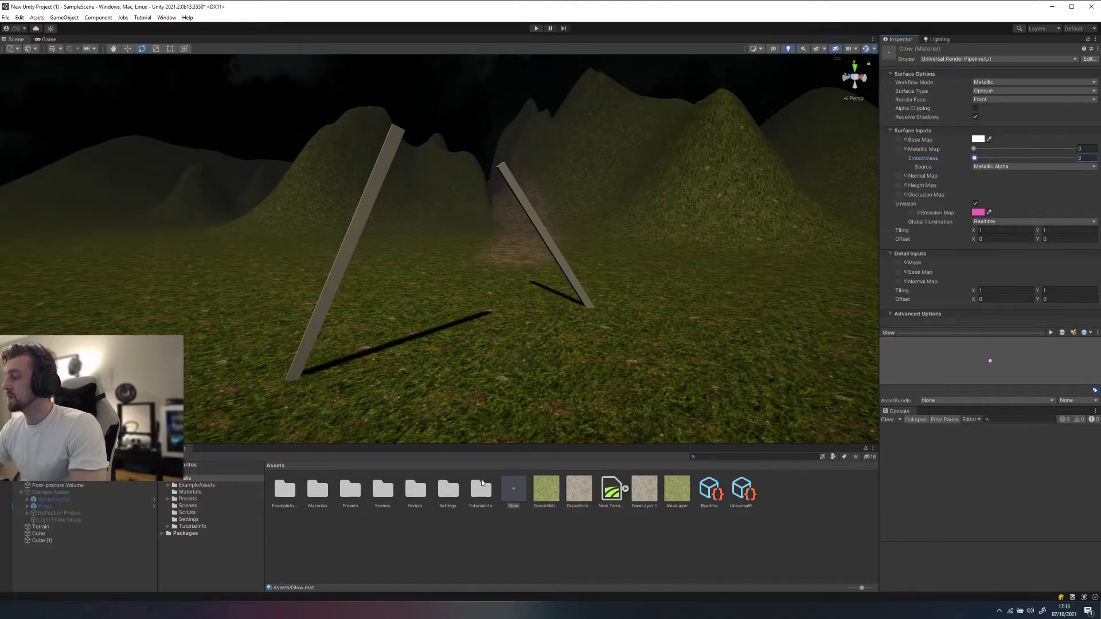
drag(513, 488, 570, 270)
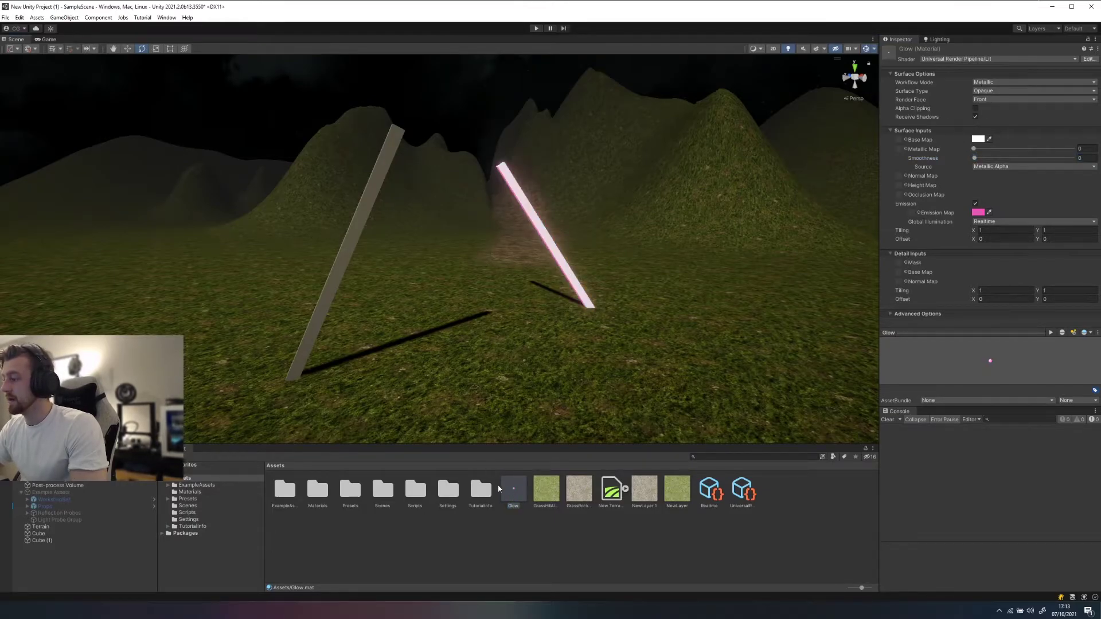
drag(376, 289, 338, 287)
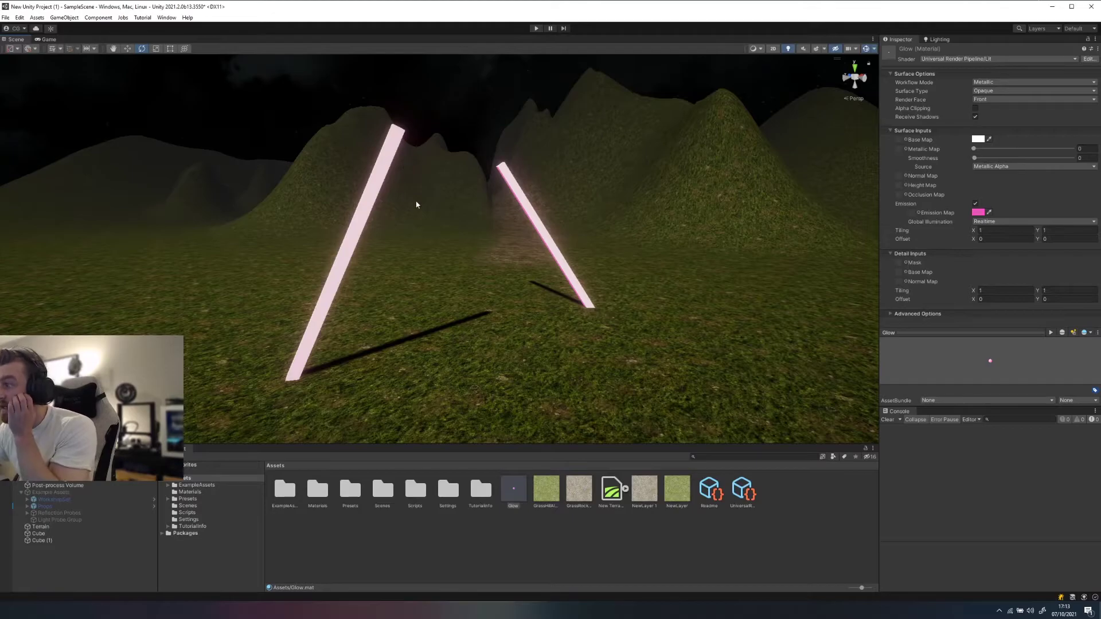
Step: Expand Bloom on the Post-process Volume and compare the glowing pillars with the effect off and on
click(49, 487)
click(993, 150)
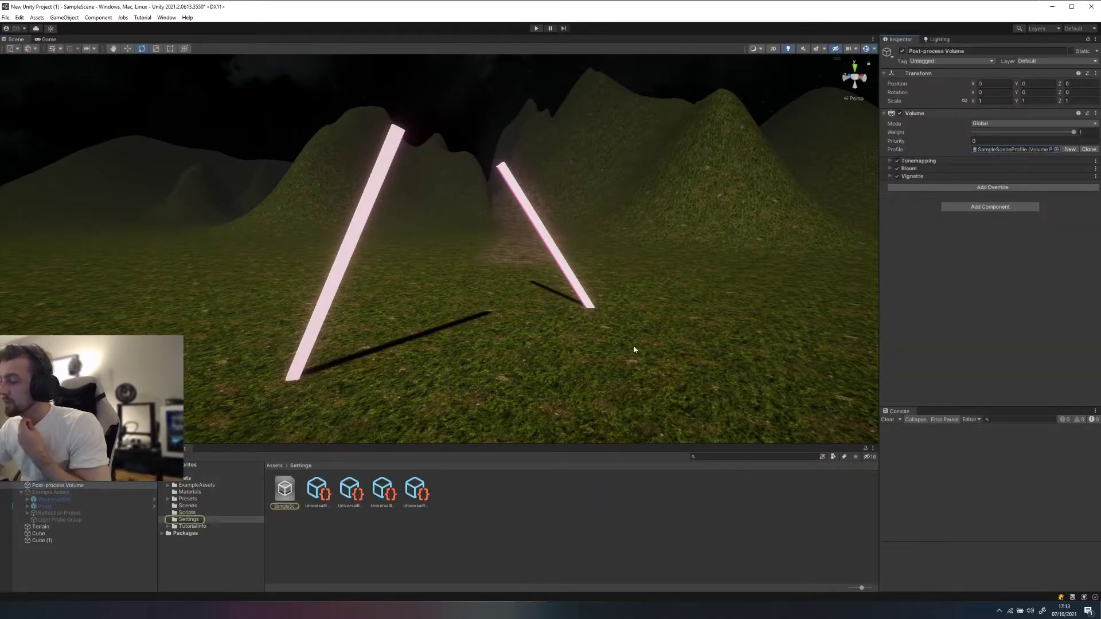
click(917, 168)
click(896, 168)
click(897, 168)
click(897, 168)
click(897, 168)
click(897, 168)
click(896, 168)
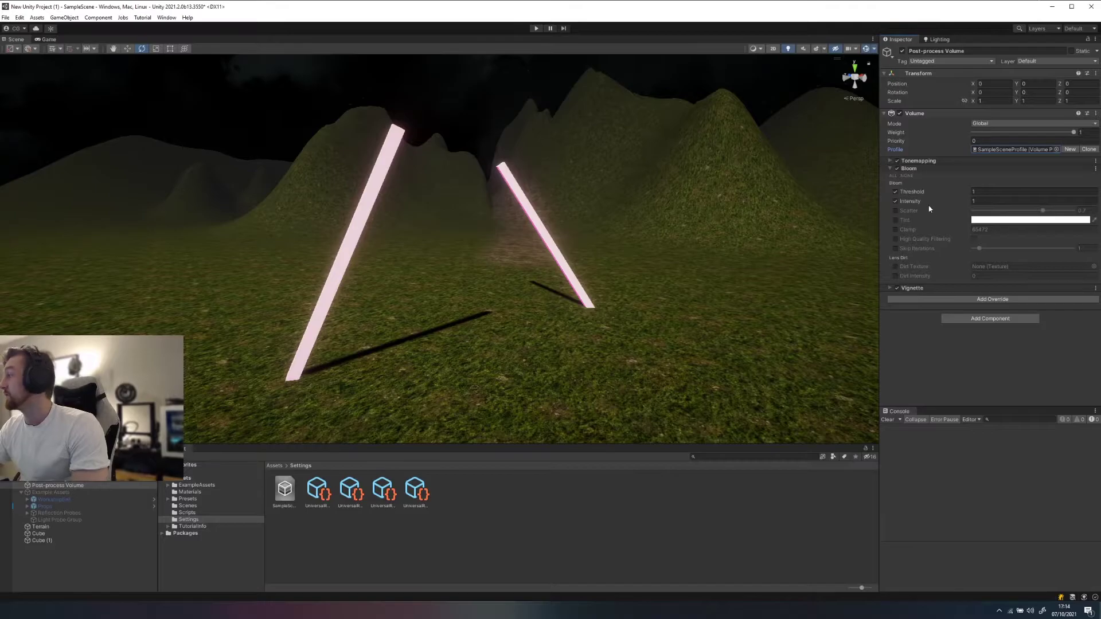
Step: Raise the Bloom intensity to 5.11 and check the pillars' glow from different angles
drag(947, 207, 1002, 202)
middle_drag(565, 231, 436, 235)
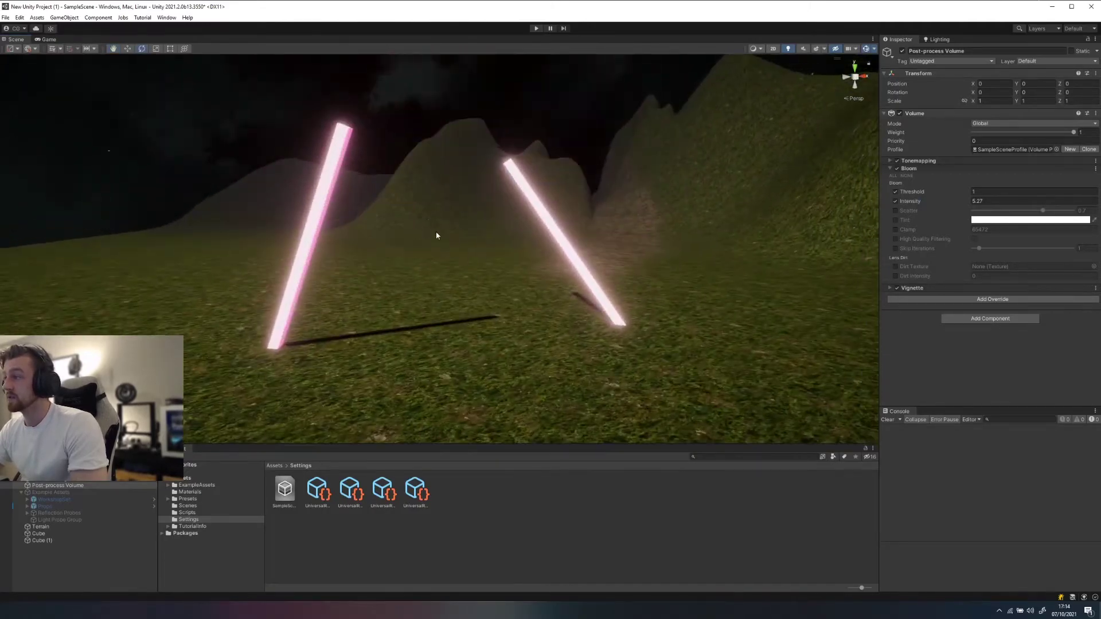
right_drag(436, 233, 505, 218)
drag(969, 201, 966, 202)
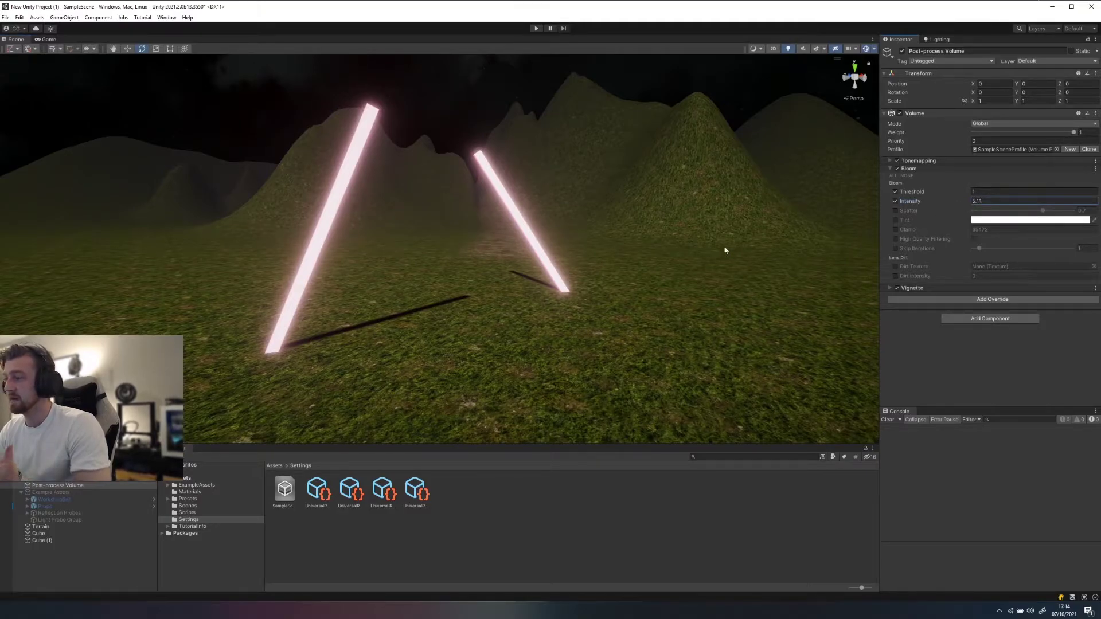
Step: Compare the scene with Bloom and Tonemapping each switched off and on
click(897, 169)
click(898, 169)
click(897, 161)
click(897, 161)
click(897, 161)
click(898, 161)
middle_drag(596, 201, 651, 207)
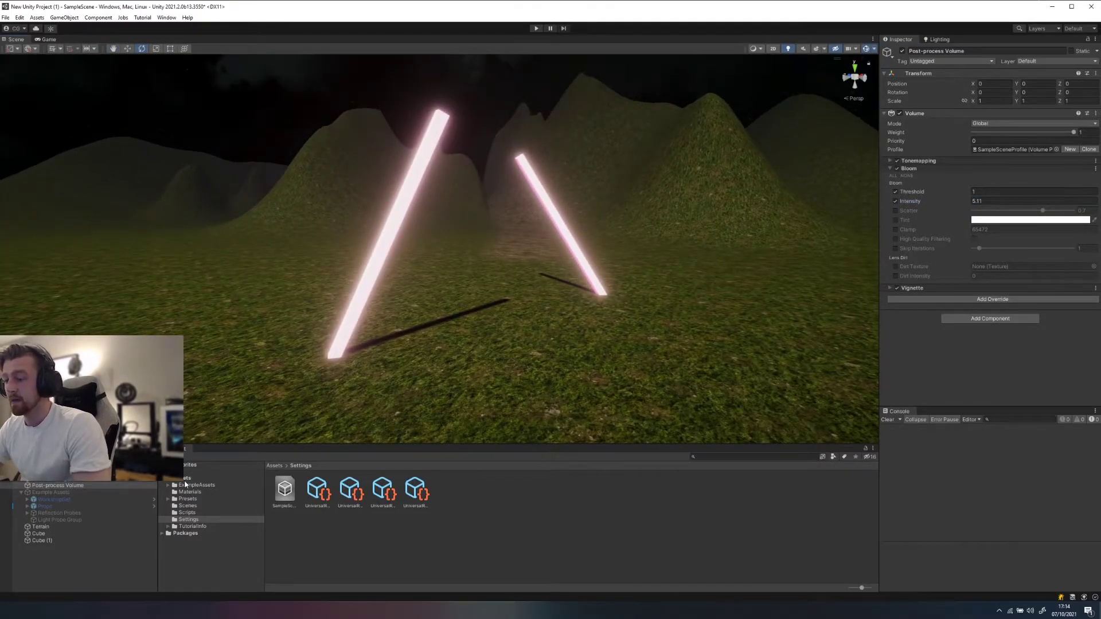
Step: Change the Glow material's emission colour to bright blue
click(274, 466)
click(514, 491)
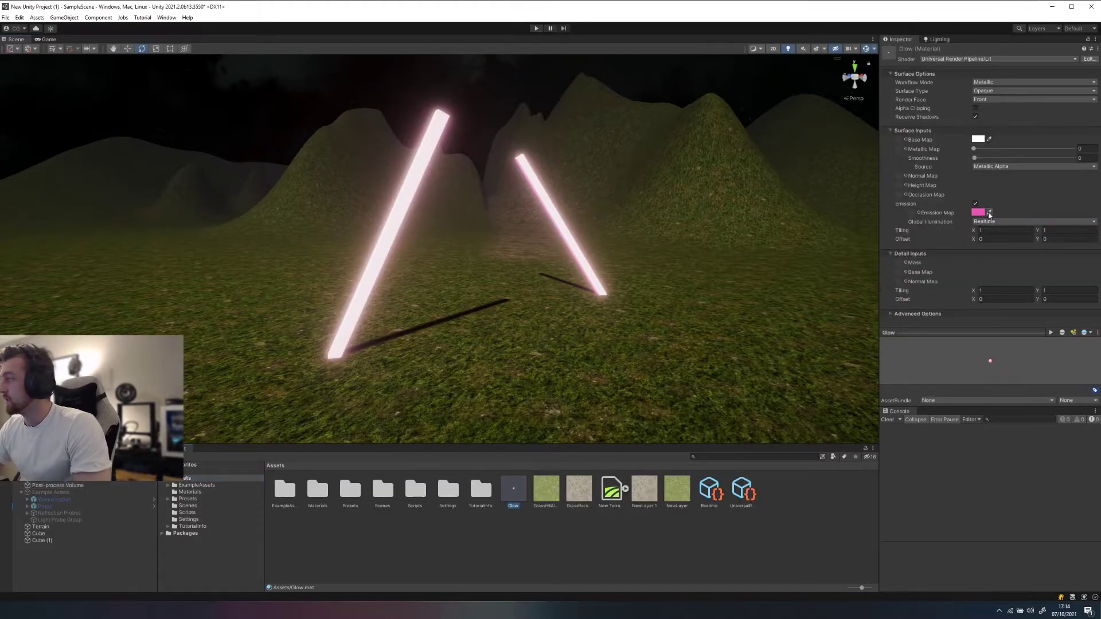
click(975, 213)
drag(1058, 252, 1078, 251)
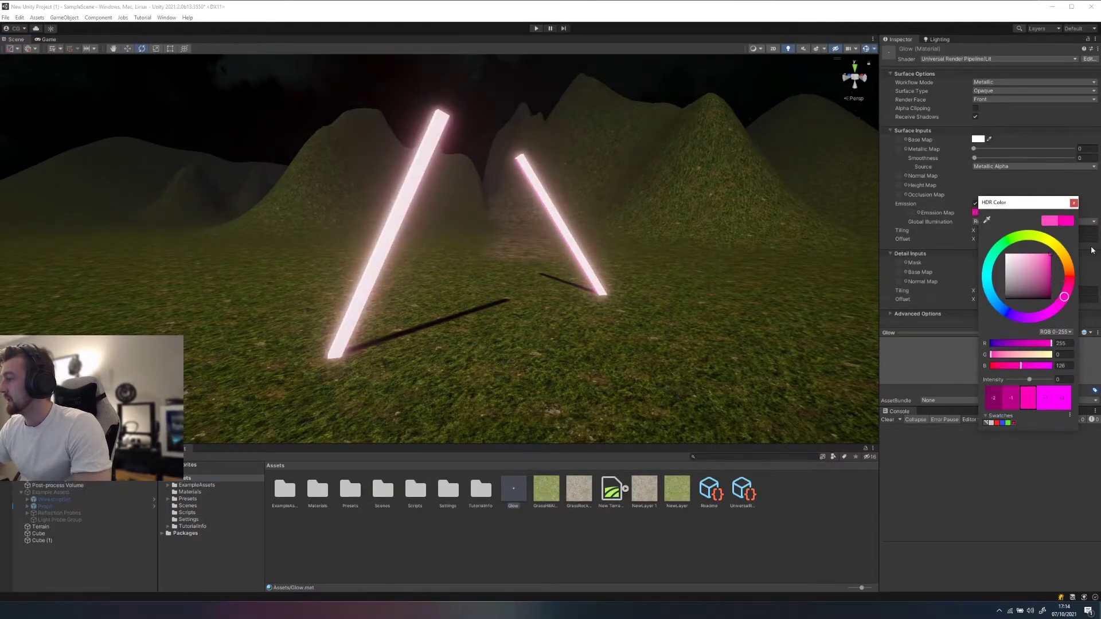
drag(1022, 314, 999, 305)
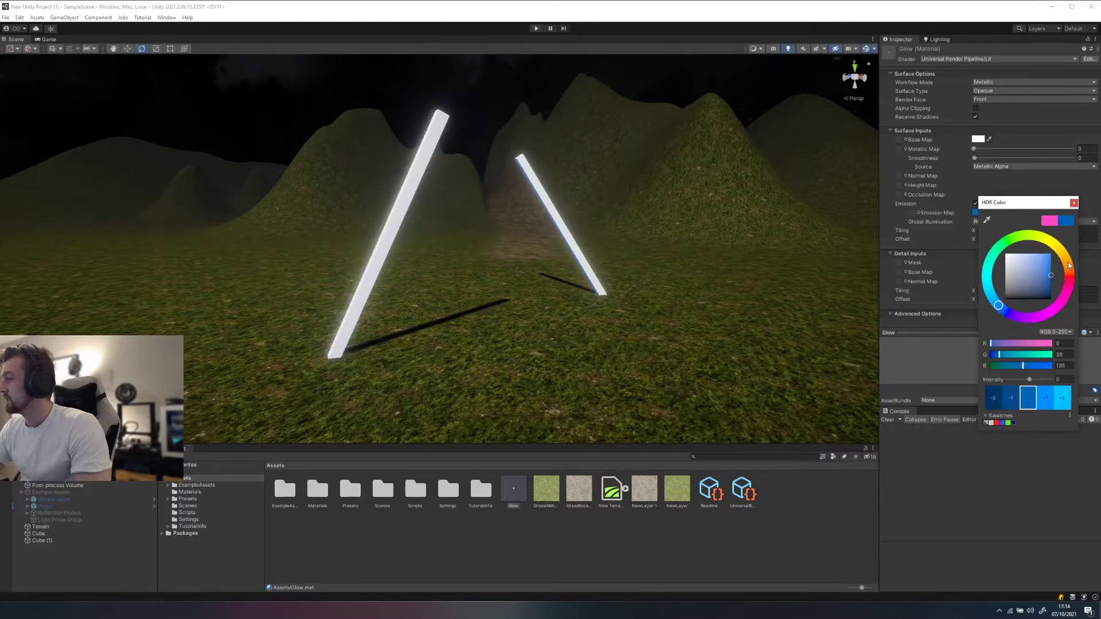
click(1074, 202)
click(423, 528)
Step: Duplicate the Glow material and set the copy's emission colour to pink
click(513, 488)
key(ctrl+d)
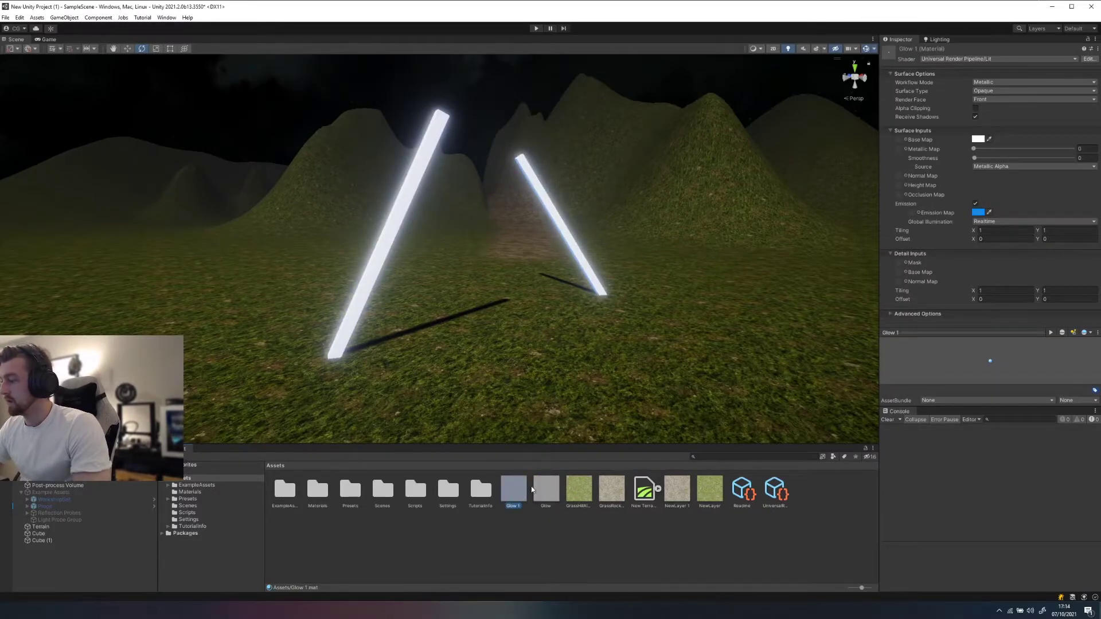
click(978, 212)
drag(1068, 301, 1068, 292)
click(1074, 208)
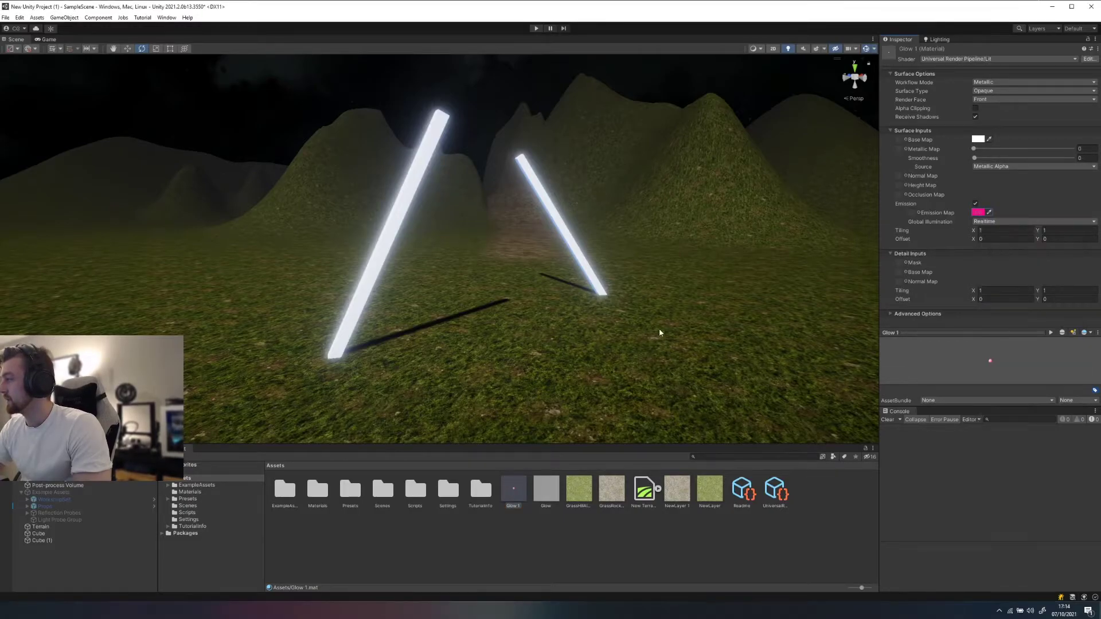
Step: Apply the pink Glow 1 material to the farther leaning pillar and shrink the Console to give the Inspector more room
drag(527, 495, 581, 262)
middle_drag(580, 232, 677, 206)
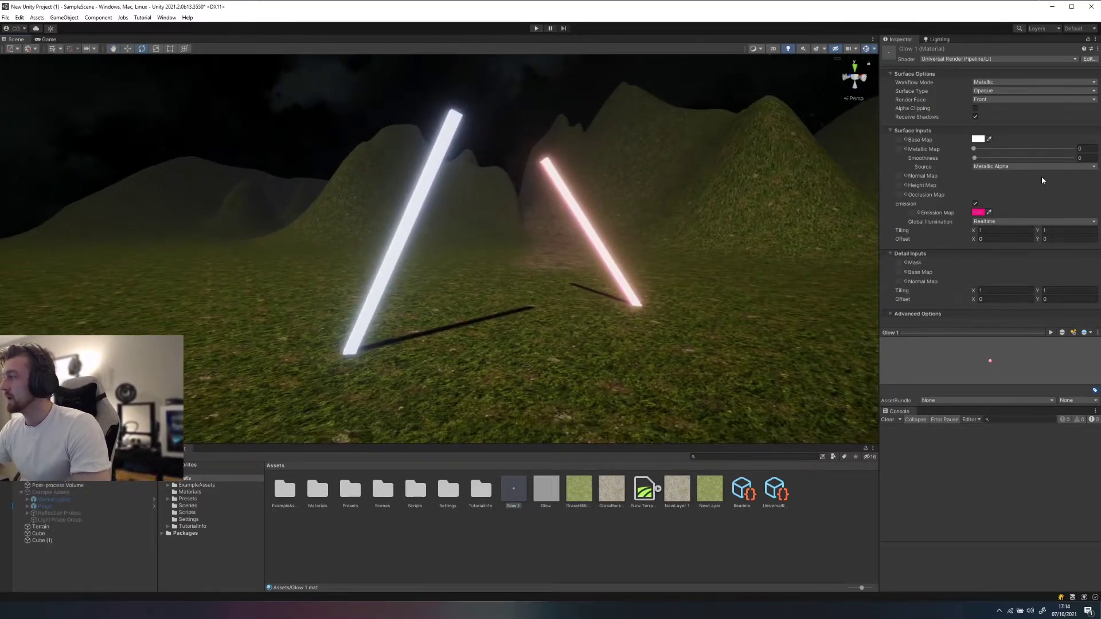
drag(973, 148, 902, 149)
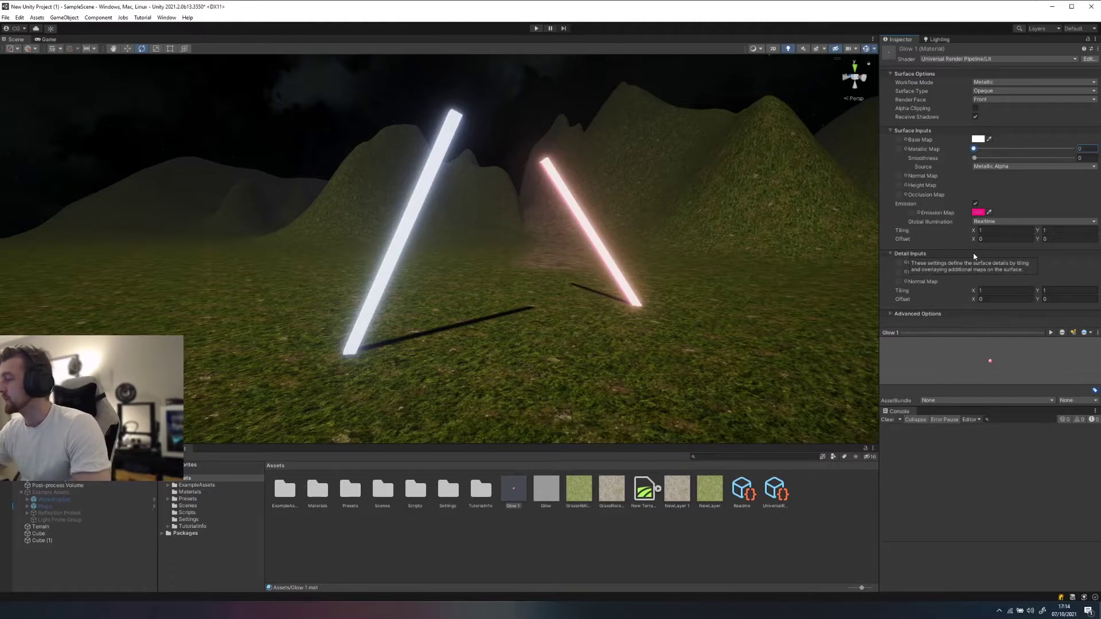
drag(955, 409, 968, 448)
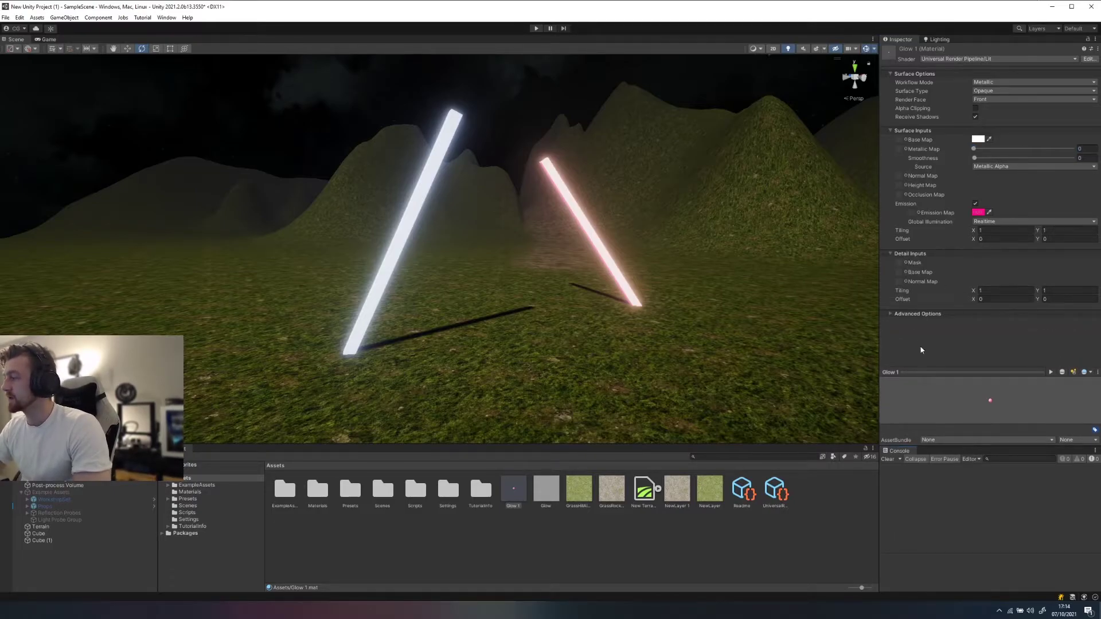
Step: Save the blue leaning pillar as a prefab in the Assets folder
right_drag(480, 189, 446, 258)
key(w)
scroll(504, 295, down, 5)
right_drag(544, 273, 548, 270)
middle_drag(548, 270, 570, 298)
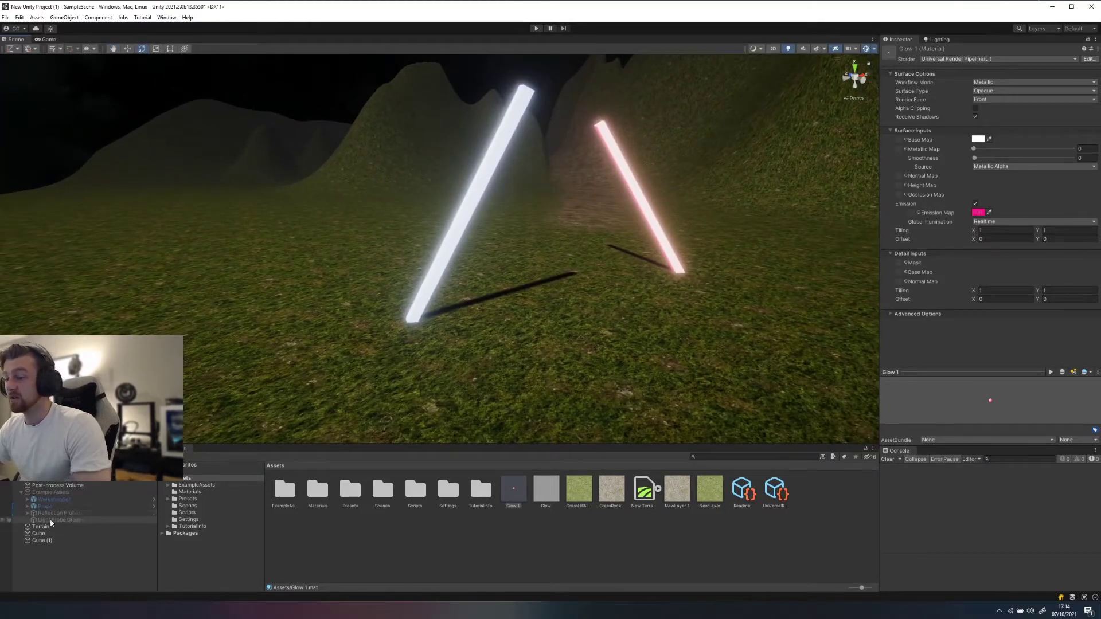
click(372, 536)
right_click(403, 546)
click(361, 521)
right_click(398, 541)
click(356, 533)
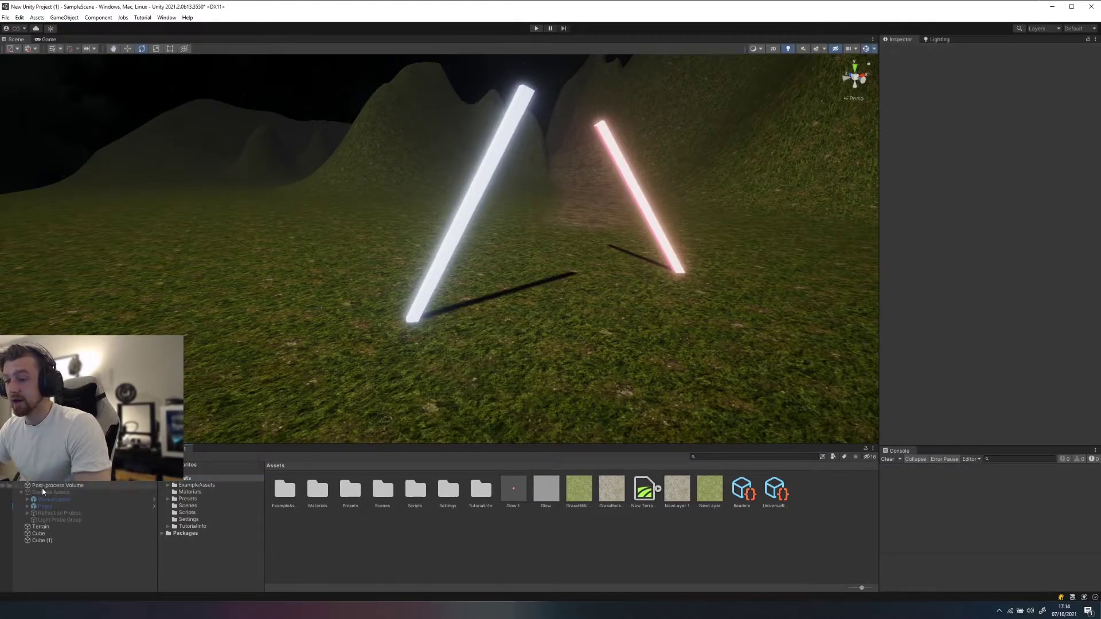
drag(40, 534, 344, 552)
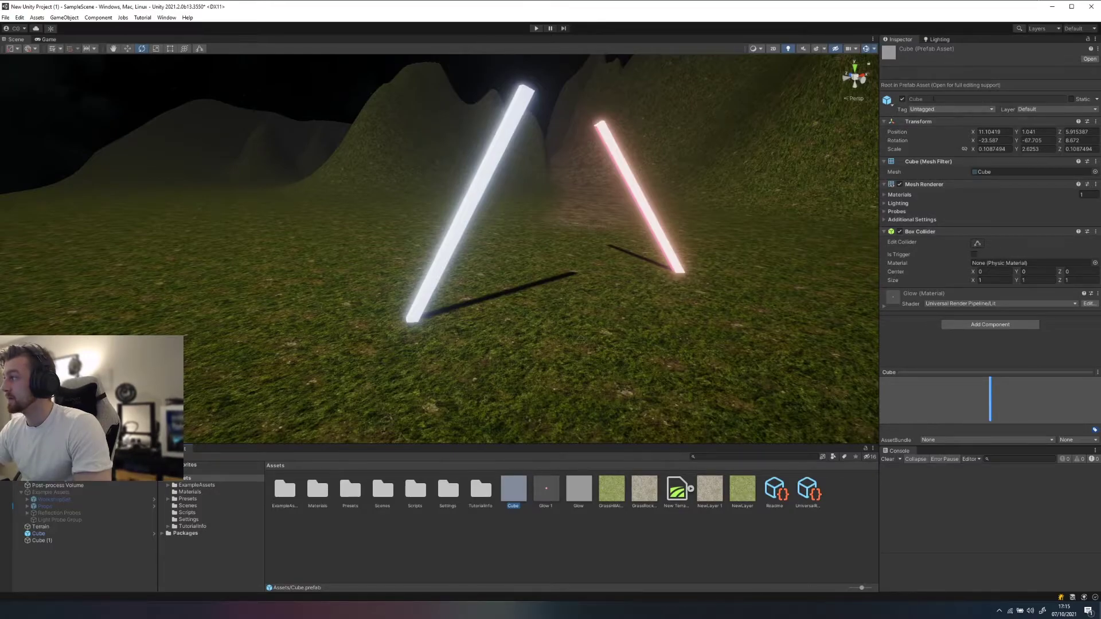
Step: Place another blue pillar from the Cube prefab in the scene, then rotate and move it behind the two existing pillars
scroll(555, 305, down, 3)
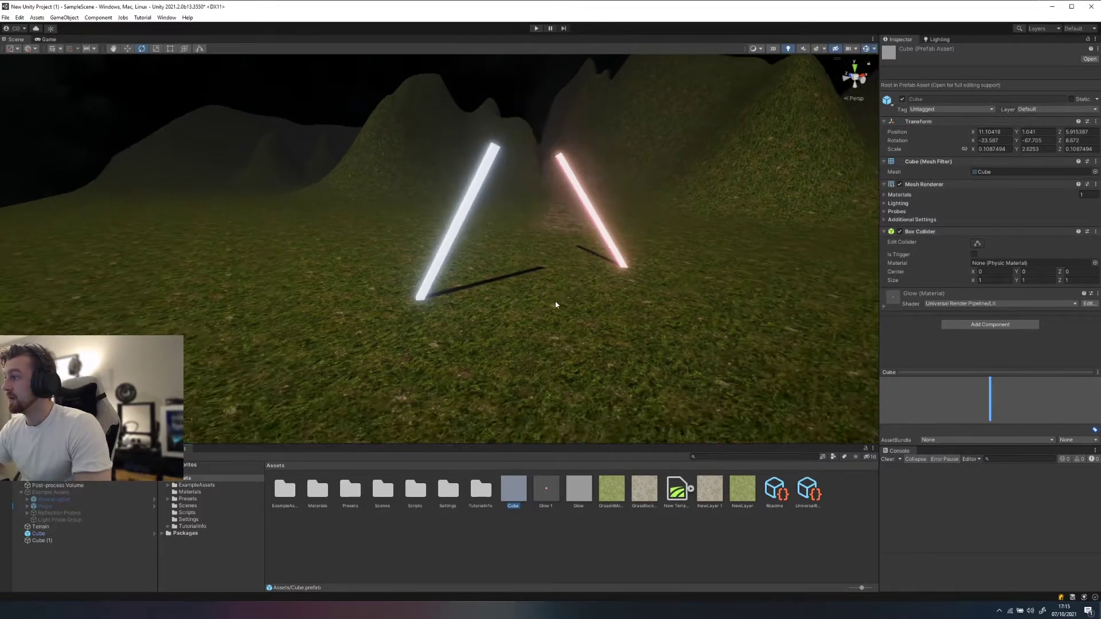
drag(518, 497, 265, 209)
key(w)
key(e)
drag(299, 244, 291, 241)
key(w)
drag(545, 249, 568, 242)
drag(514, 216, 502, 205)
key(w)
right_drag(548, 266, 633, 310)
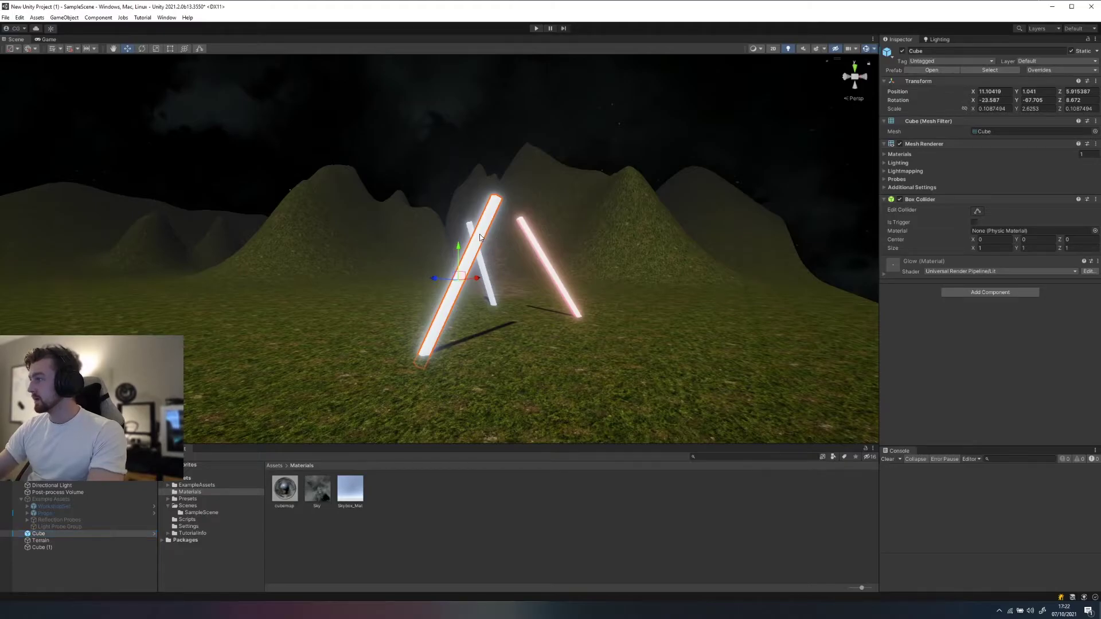
Step: Set the Glow material's emission colour to RGB 4, 71, 255 and raise its intensity to about 3.9
click(907, 272)
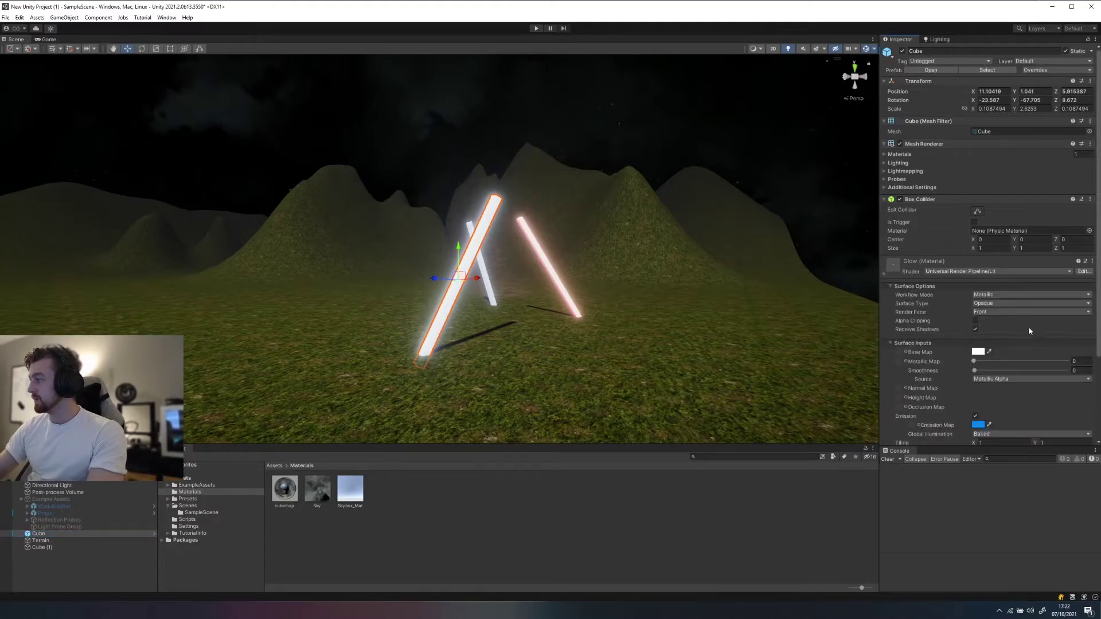
scroll(1035, 313, down, 2)
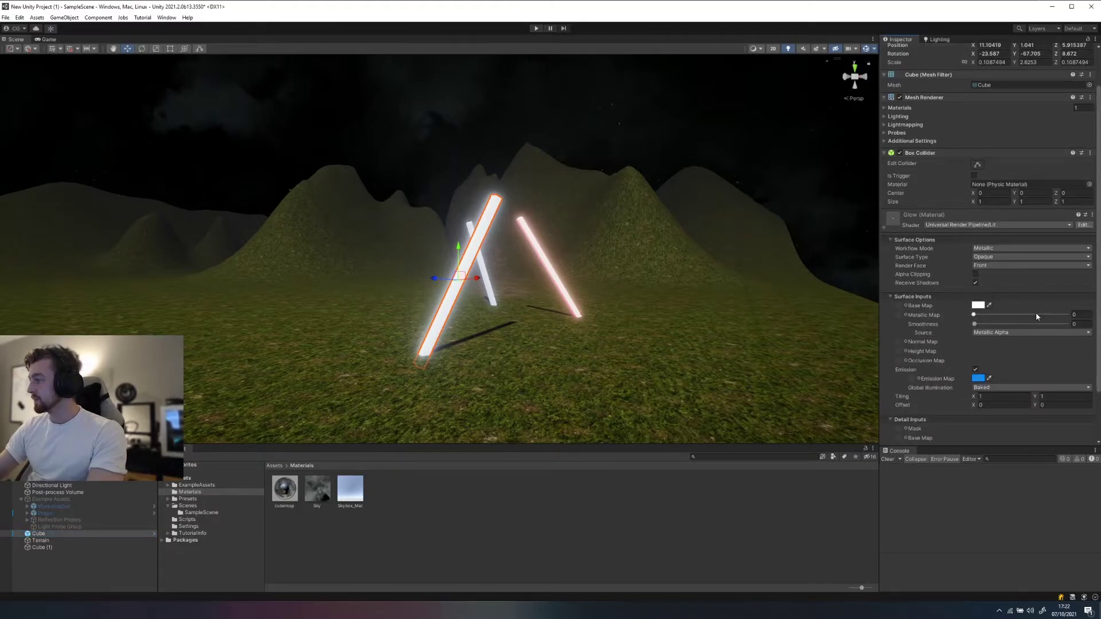
scroll(997, 370, down, 1)
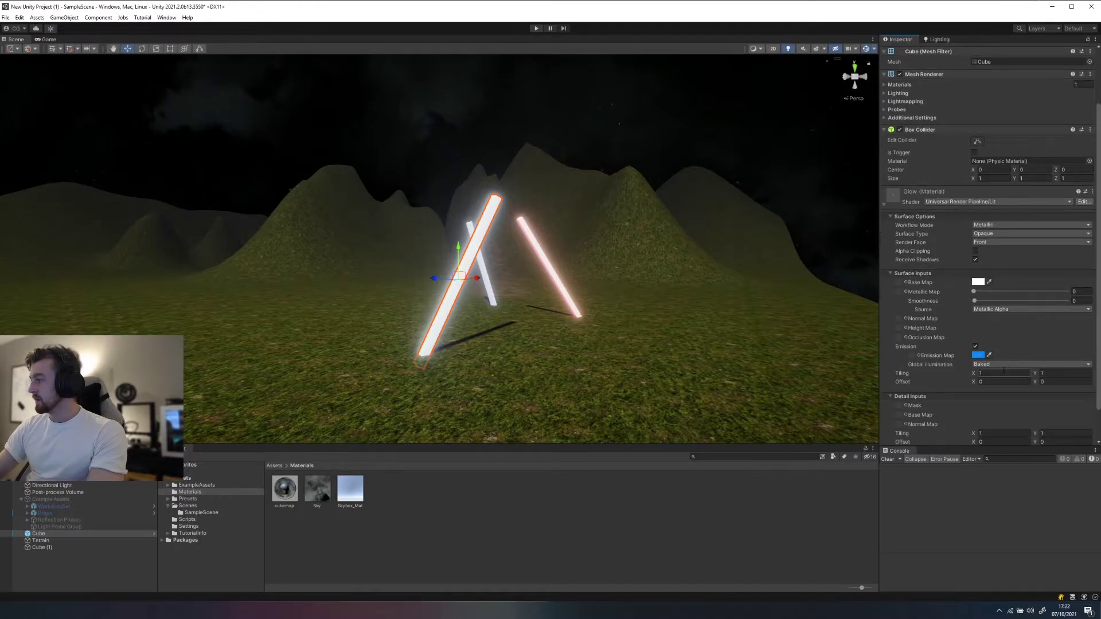
click(979, 356)
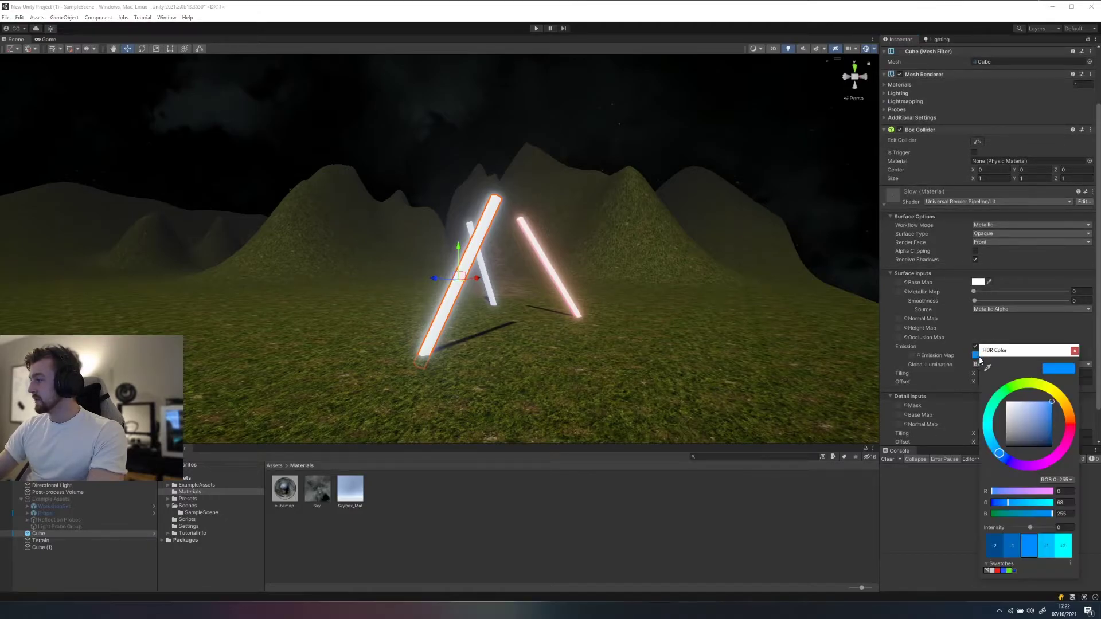
drag(1045, 414, 1054, 397)
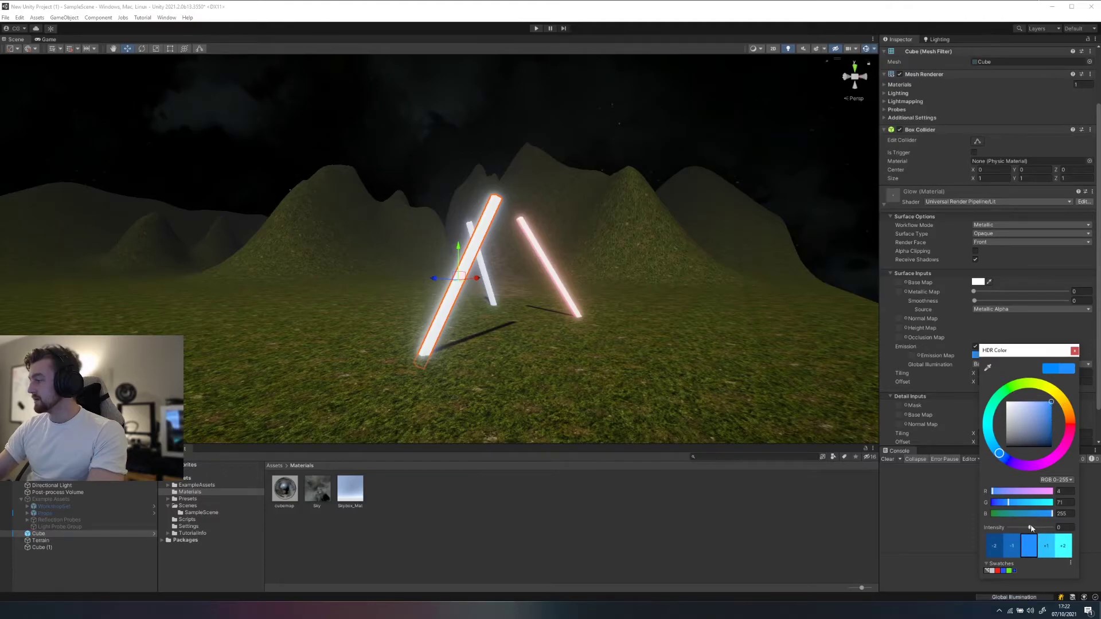
drag(1030, 528, 1038, 533)
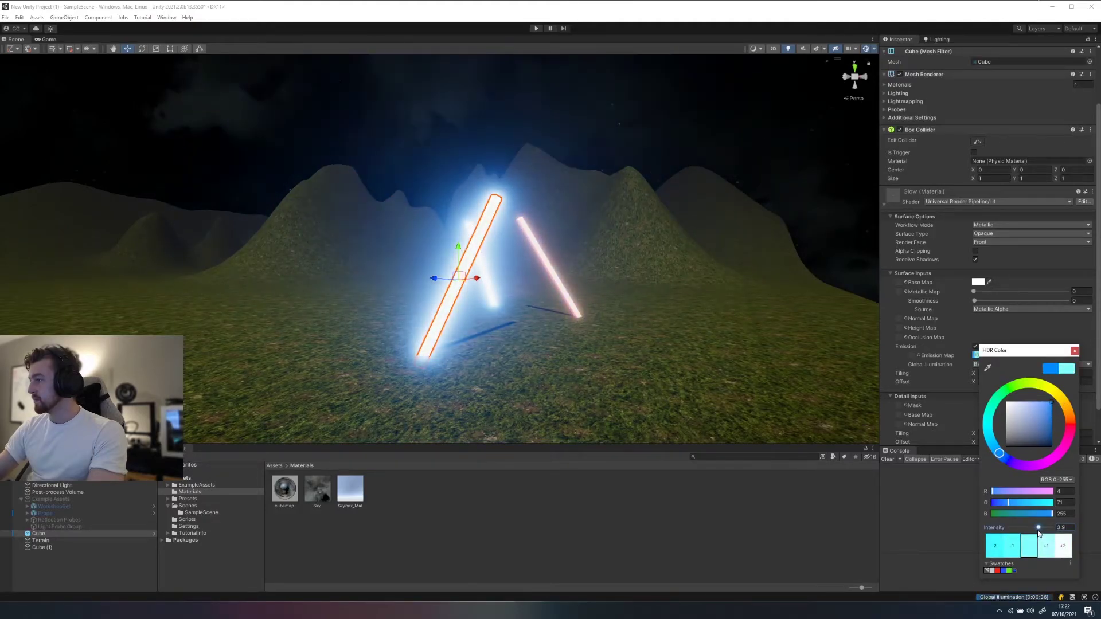
click(1074, 351)
Step: Raise the emission intensity of the pink pillar's Glow 1 material to 4.2
click(566, 288)
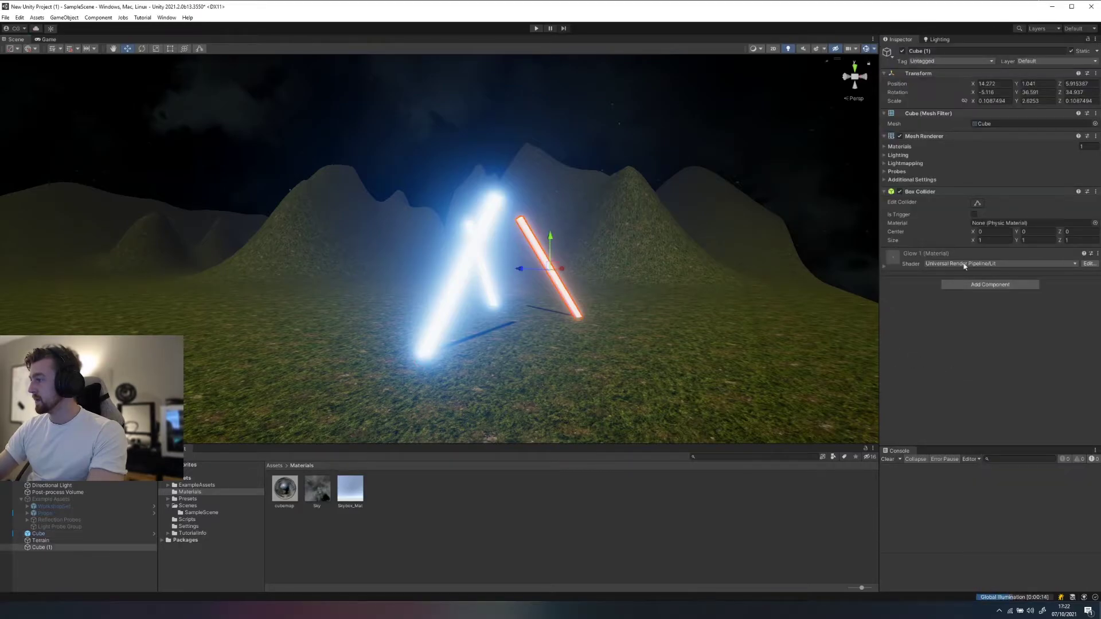
click(936, 250)
scroll(936, 248, down, 2)
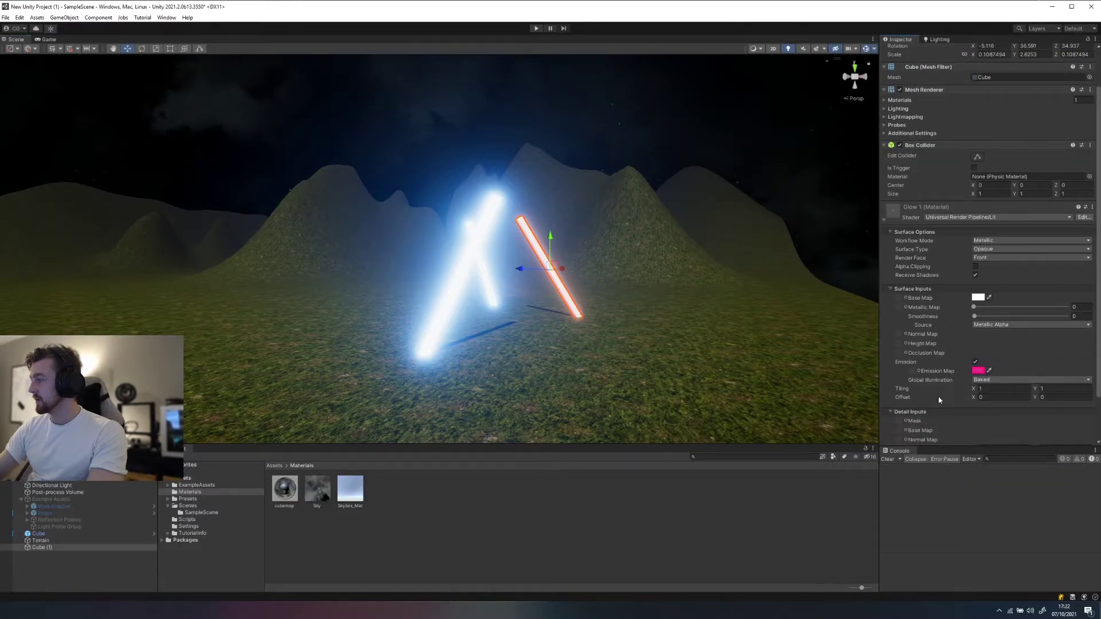
scroll(938, 393, down, 2)
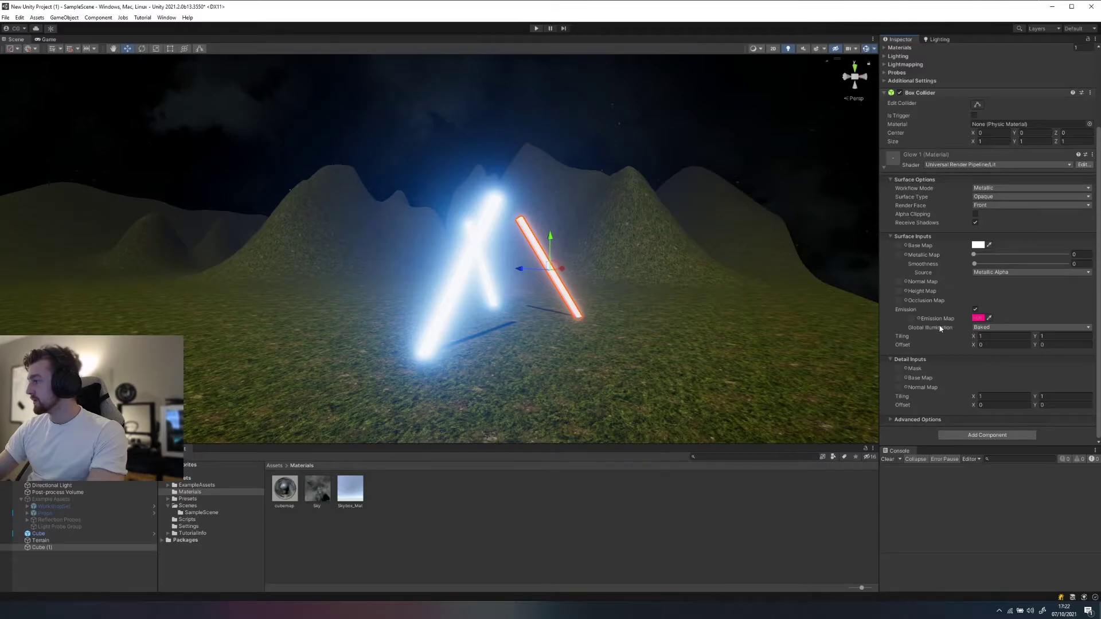
click(978, 317)
drag(1026, 492, 1039, 492)
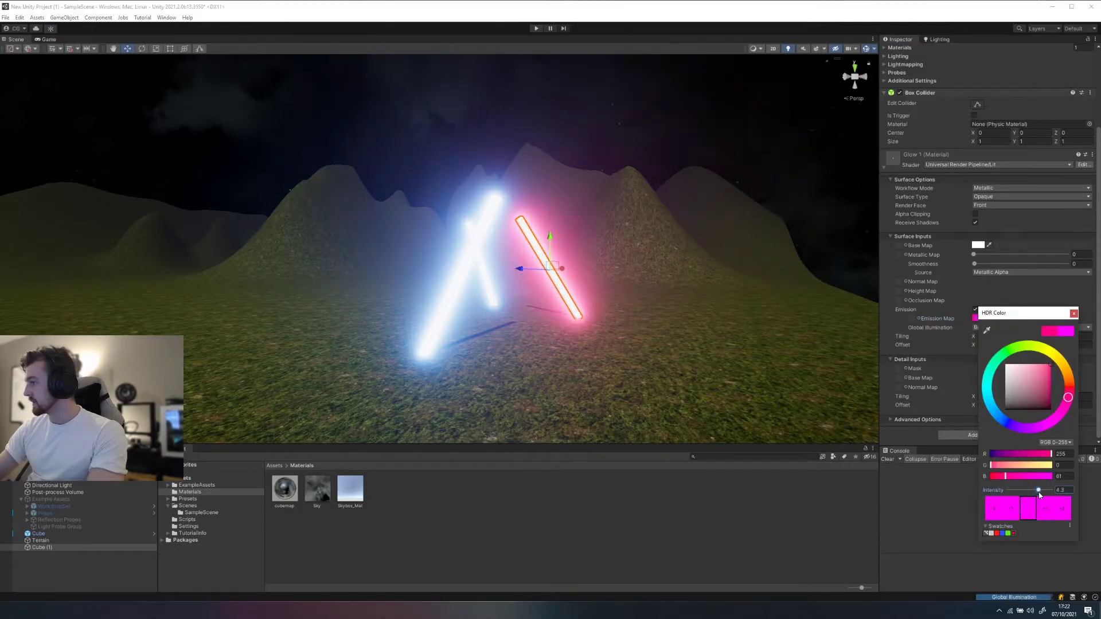
click(1072, 314)
Step: Examine the intensified blue and pink glow of the pillars from different angles
right_drag(813, 290, 566, 310)
key(space)
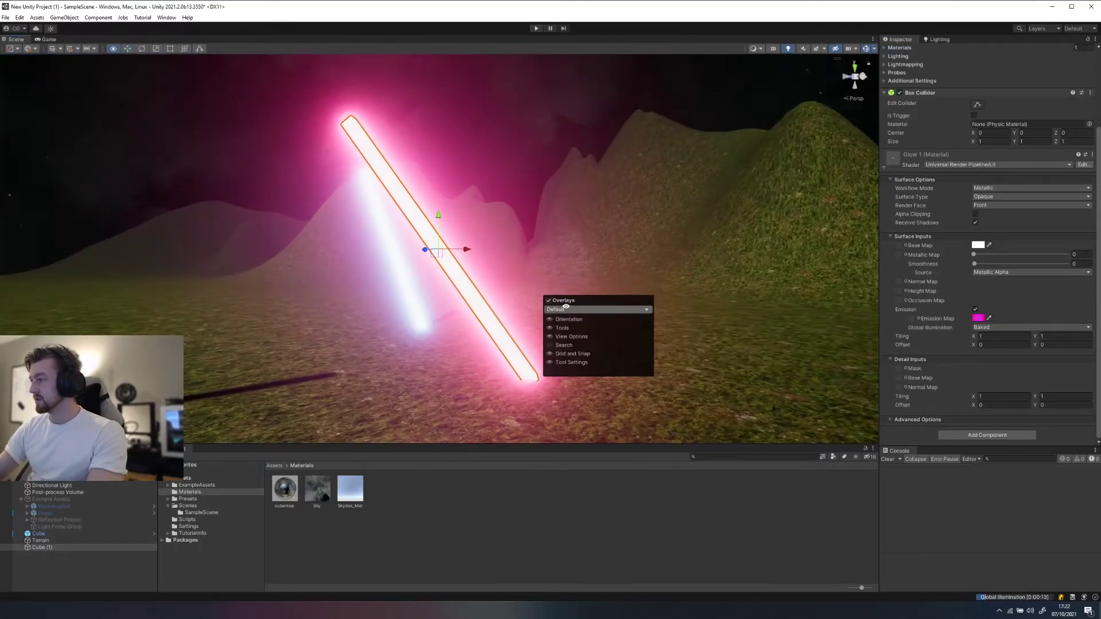
alt+drag(566, 259, 612, 243)
scroll(611, 243, down, 10)
middle_drag(530, 230, 577, 266)
click(477, 137)
alt+drag(585, 253, 508, 80)
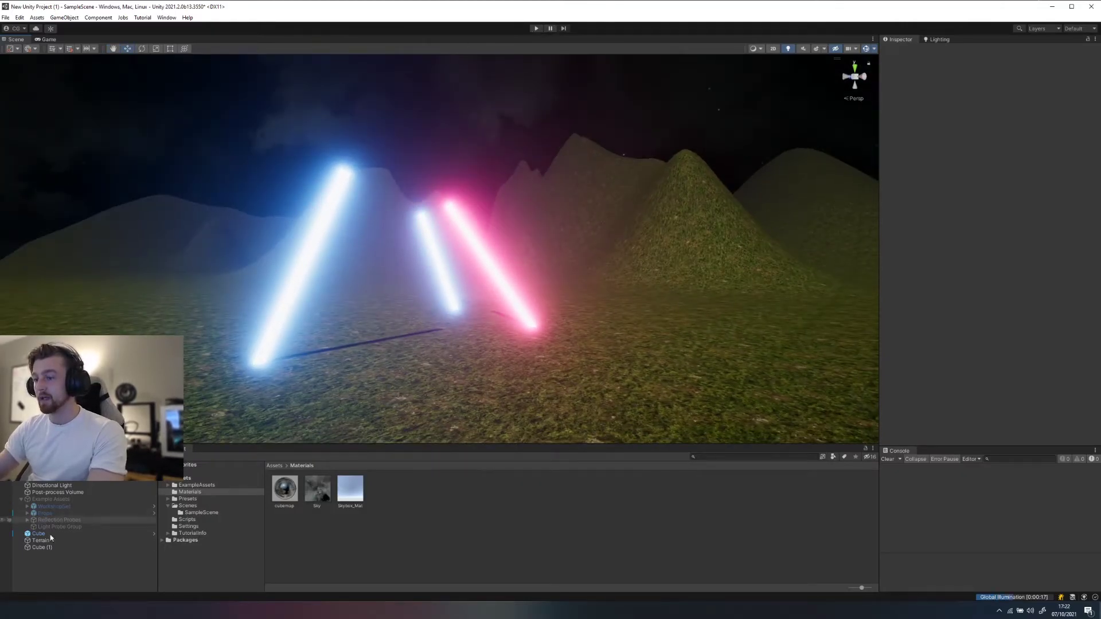
Step: Review the Main Camera's settings and play the scene to look around the glowing pillars
click(503, 398)
scroll(1026, 407, down, 5)
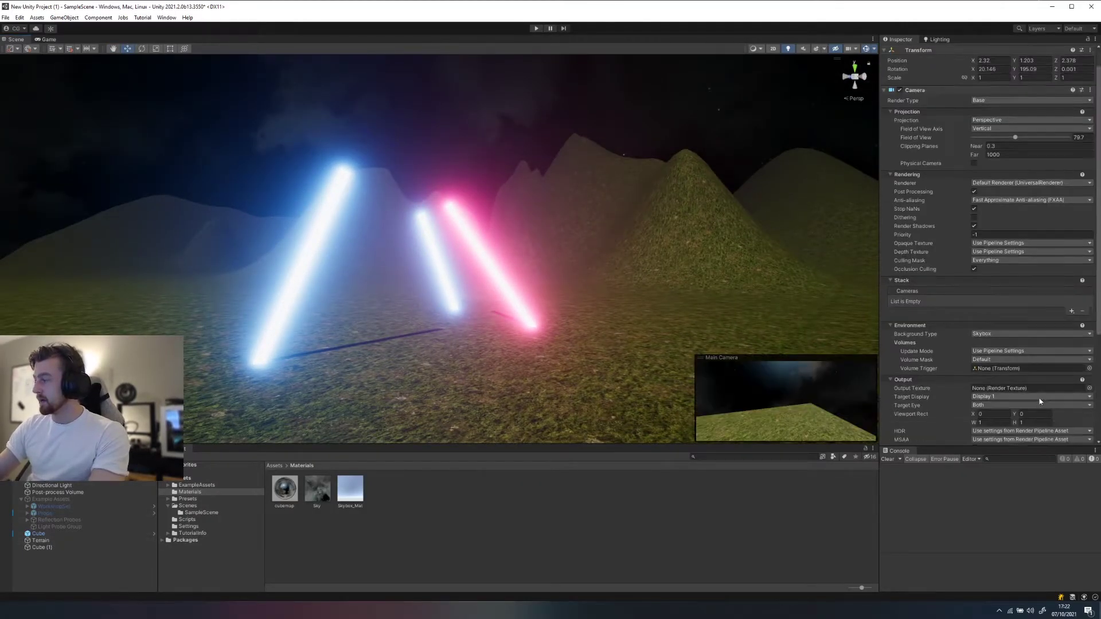
click(538, 29)
right_drag(454, 76, 344, 106)
key(w)
key(s)
key(a)
key(d)
key(w)
key(s)
Step: Add a new cube to the scene and widen the Scene view beside the Game view
click(65, 17)
mouse_move(115, 55)
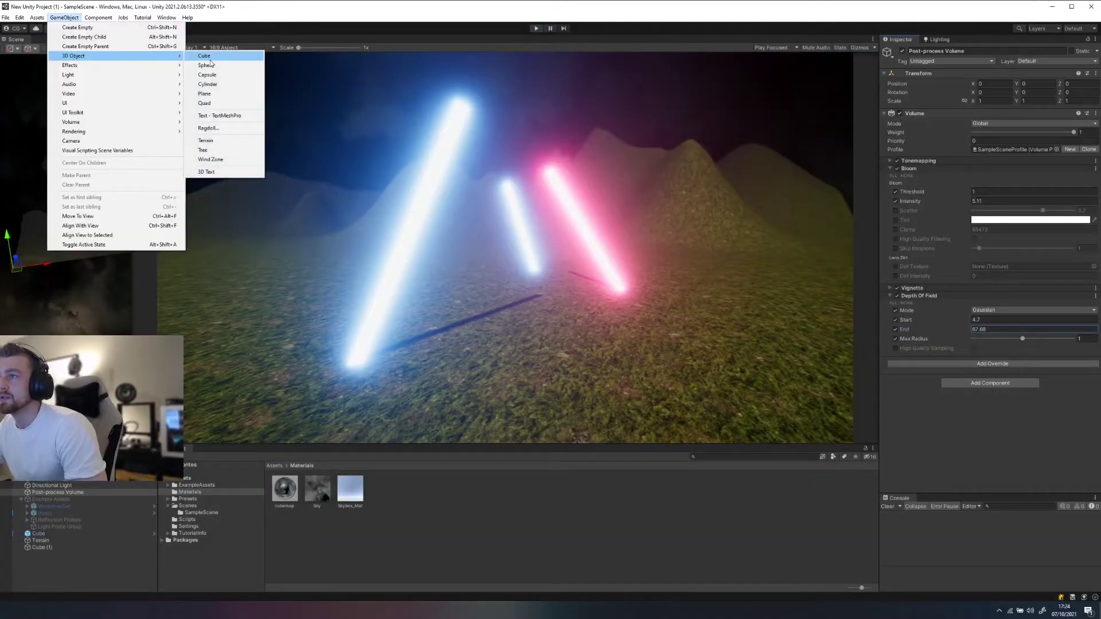
click(207, 56)
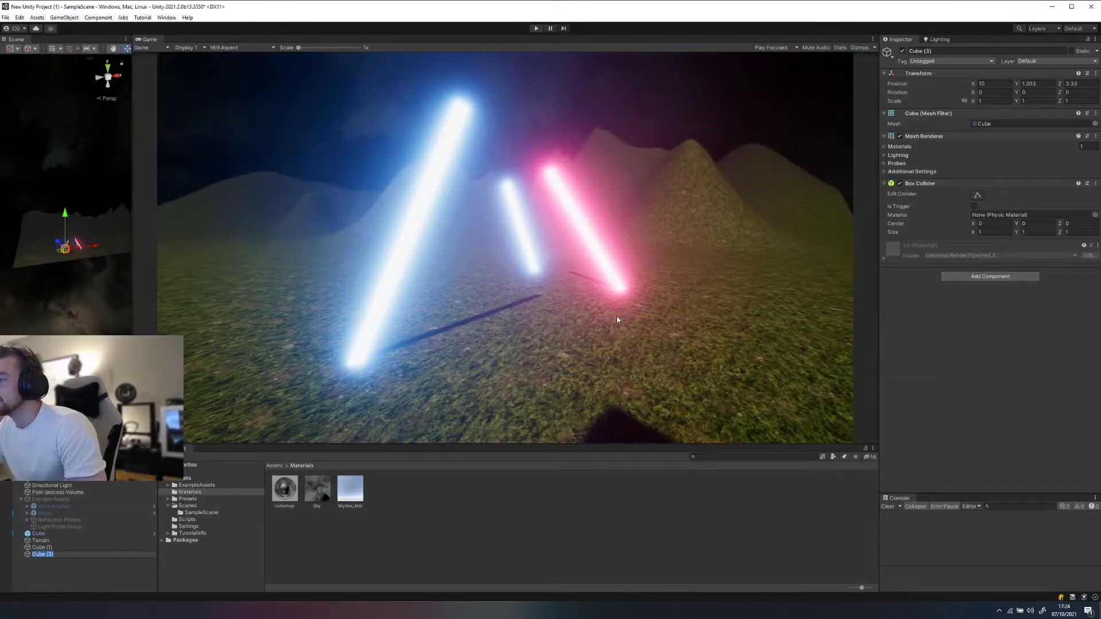
drag(132, 228, 551, 227)
Step: Move and tilt the new cube so that it sits between the glowing pillars
key(f)
alt+drag(298, 241, 47, 261)
click(265, 243)
click(266, 243)
alt+drag(47, 261, 279, 247)
key(f)
scroll(297, 264, down, 5)
key(w)
drag(284, 229, 346, 270)
alt+drag(346, 270, 315, 324)
Step: Move the front blue pillar to about X 10.08, Z 6.41 and the pink pillar to about X 15.6, Z 5.24, away from the cube
click(207, 318)
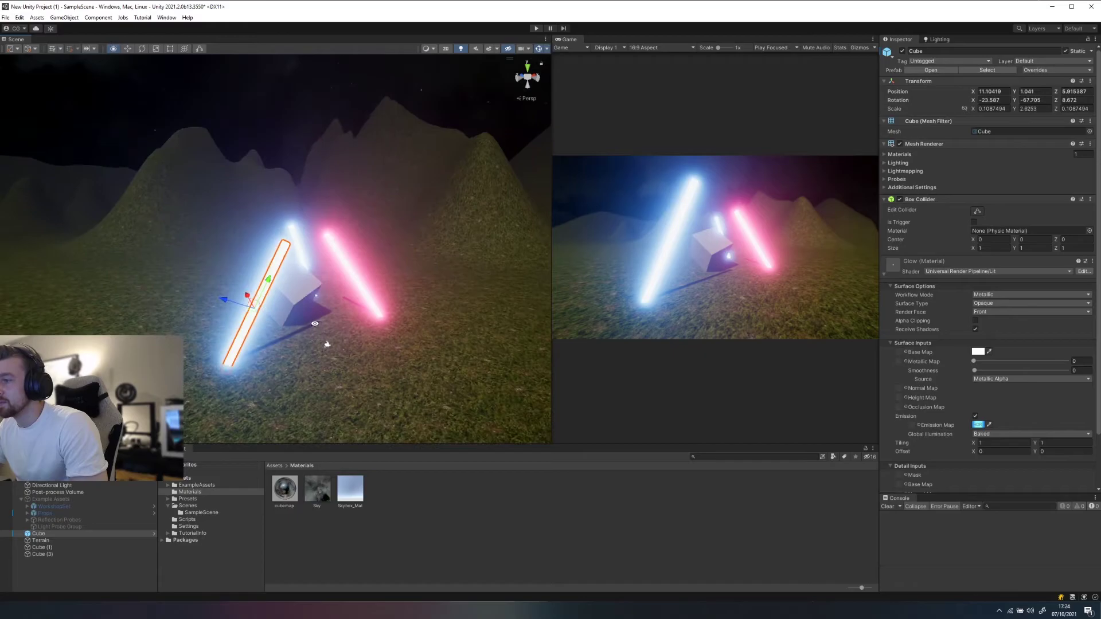
drag(224, 303, 207, 278)
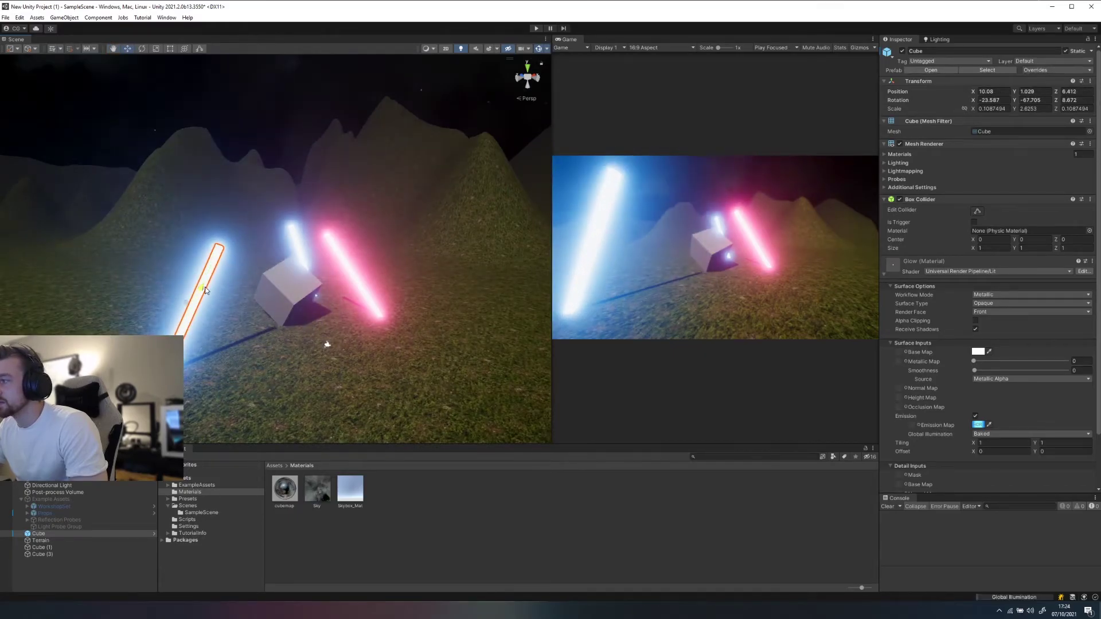
alt+drag(367, 313, 352, 297)
click(357, 301)
click(374, 269)
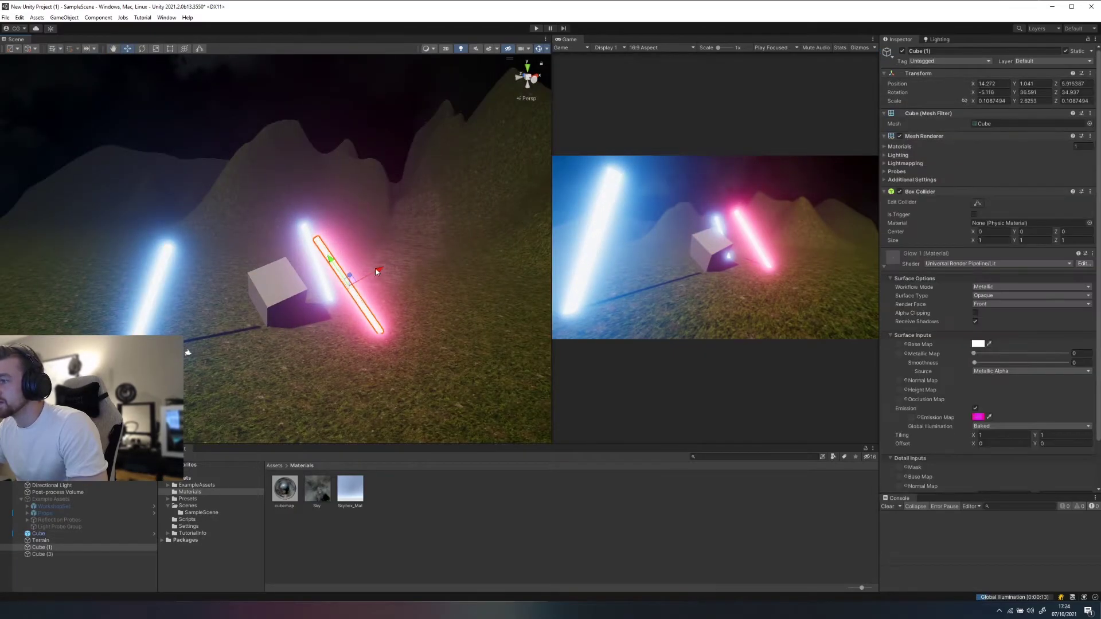
mouse_move(377, 271)
mouse_down()
mouse_move(376, 238)
mouse_move(385, 268)
mouse_up()
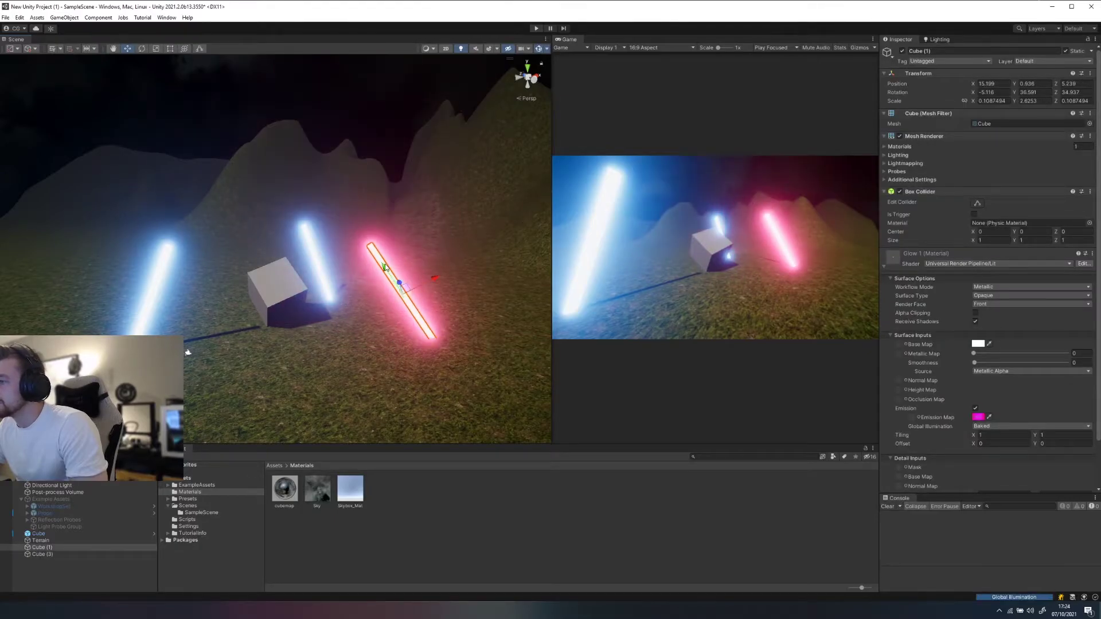
Step: Move the rear blue pillar out from behind the cube to about X 12.78, Z 10.39
click(308, 248)
alt+drag(308, 248, 392, 297)
drag(212, 256, 160, 316)
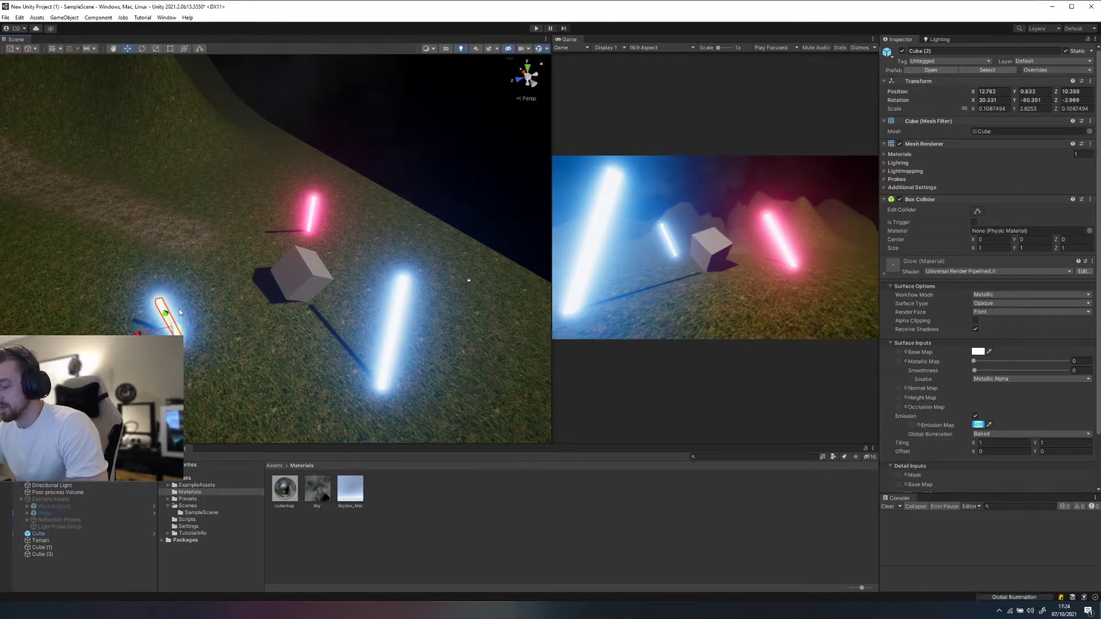
Step: Duplicate the rear blue pillar, rotate the copy nearly upright and move it behind the cube to about X 16.7, Z 9.44
key(ctrl+d)
drag(165, 314, 221, 198)
key(e)
key(w)
drag(236, 244, 331, 231)
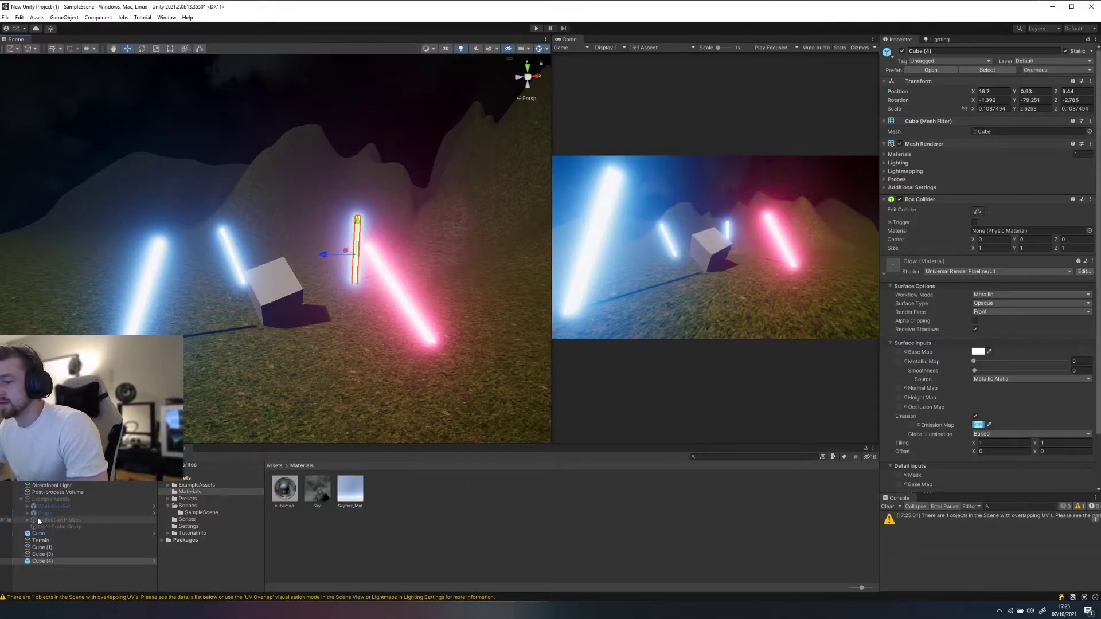
Step: Apply the pink glow material to the pillar behind the cube and enlarge the Game view
click(189, 477)
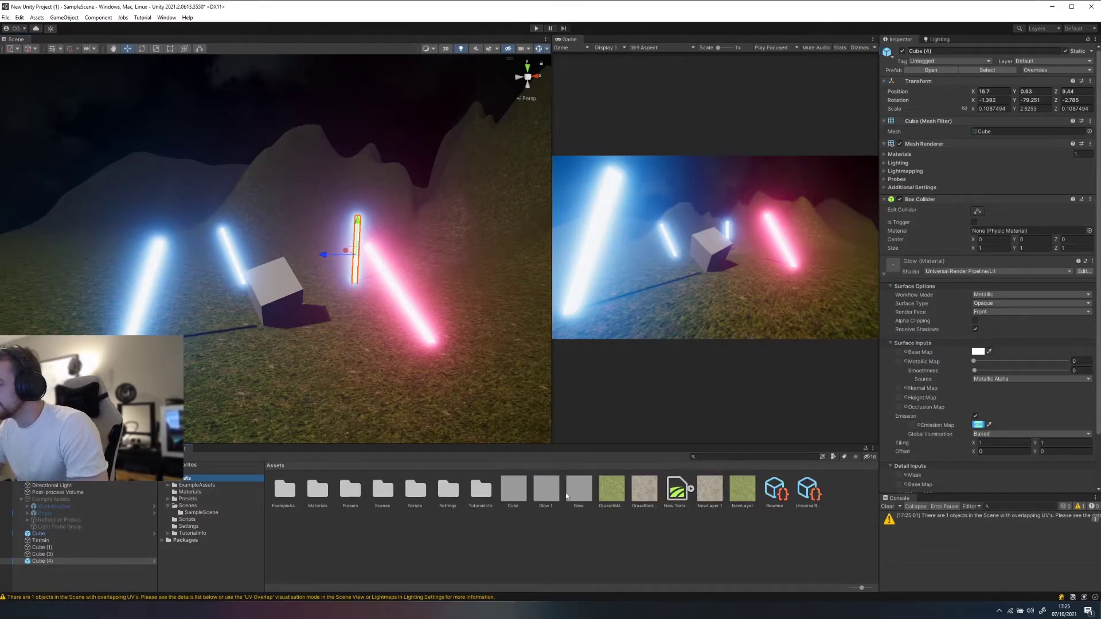
drag(358, 227, 190, 281)
click(285, 282)
alt+drag(286, 282, 308, 320)
drag(551, 253, 320, 264)
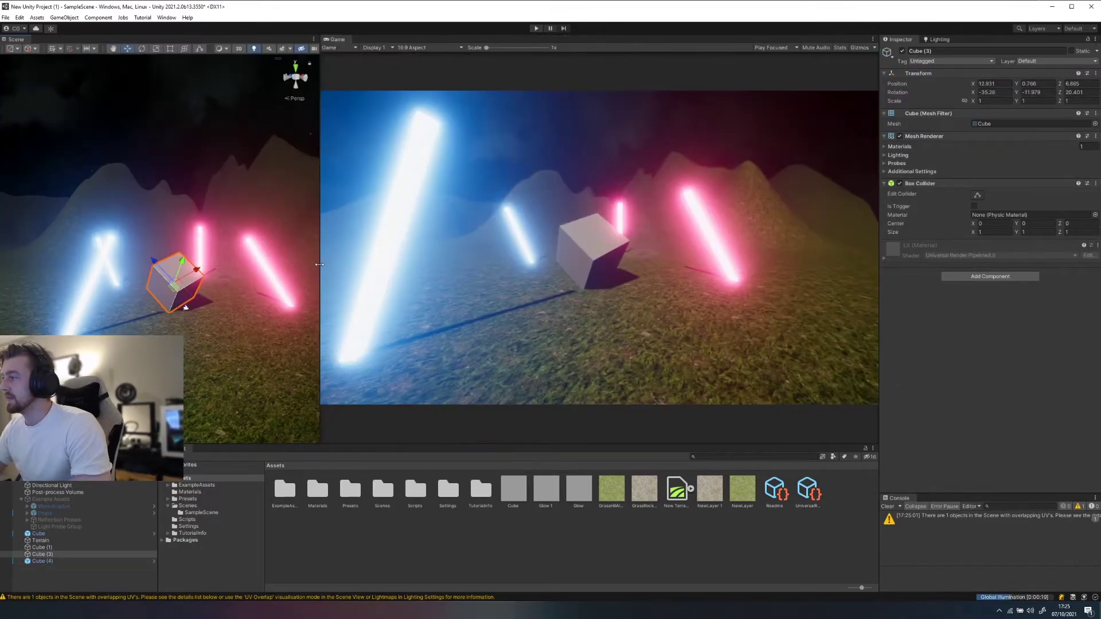
Step: Add a Chromatic Aberration override to the Post-process Volume with its intensity at 0.627
click(57, 492)
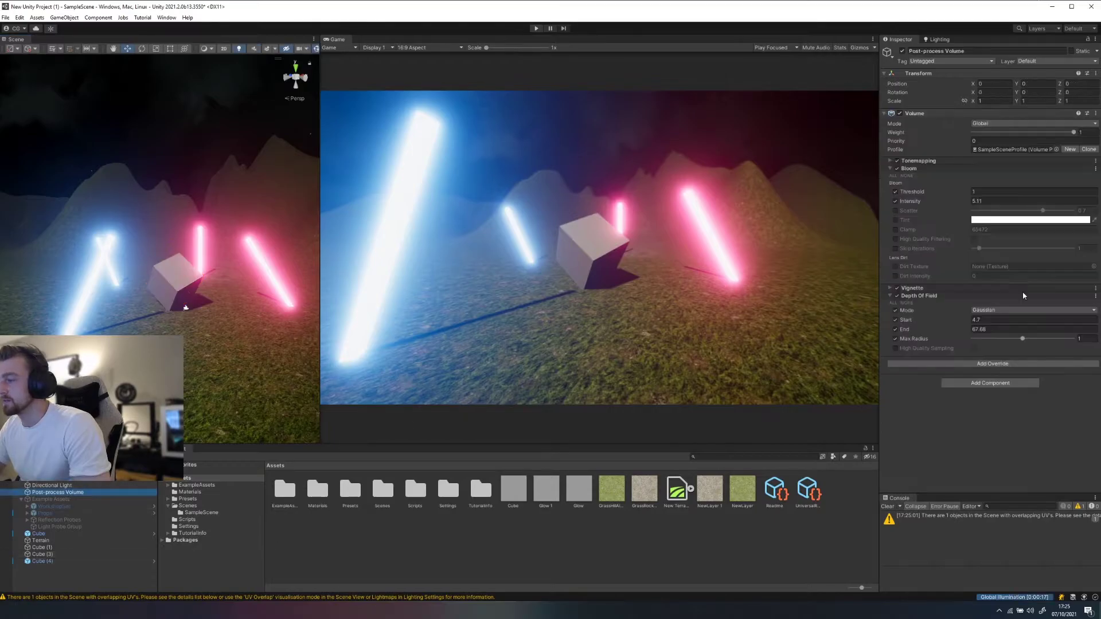
click(990, 383)
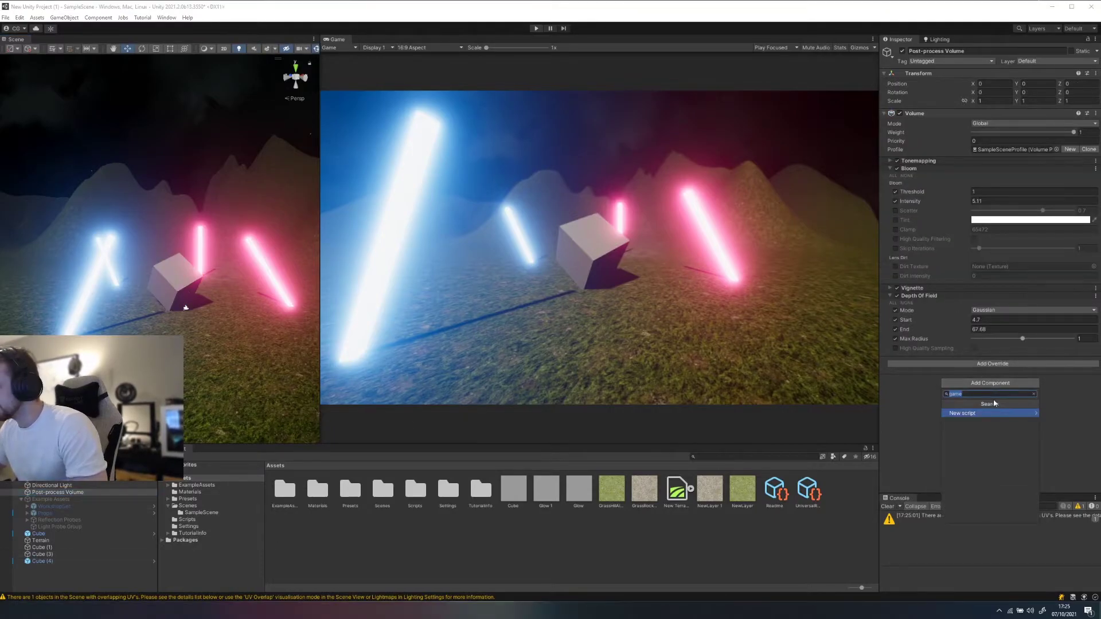
click(993, 364)
click(992, 397)
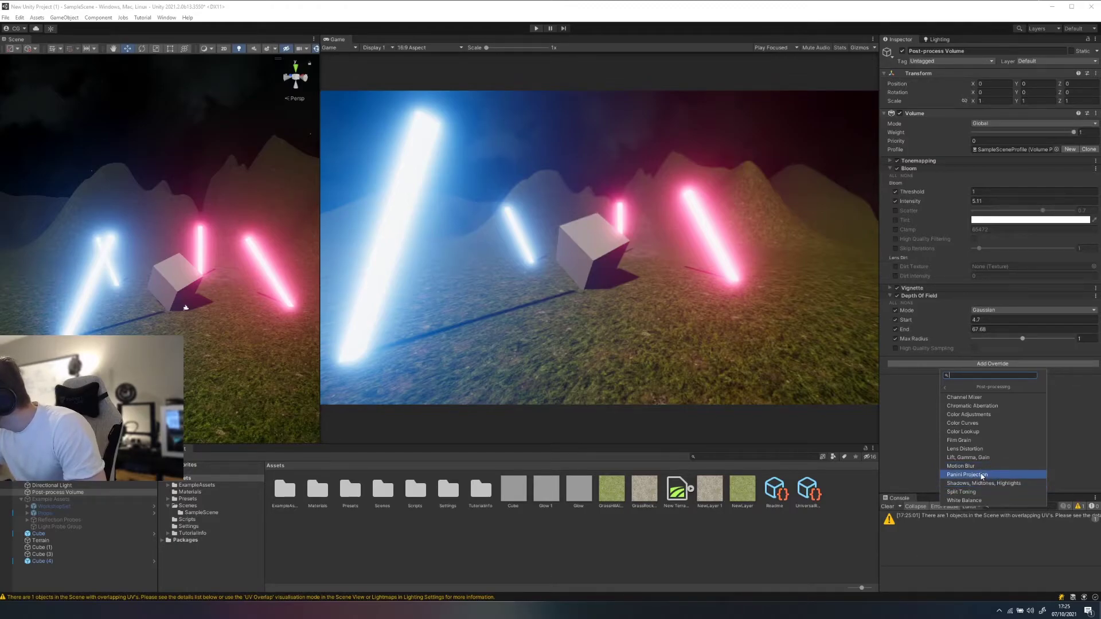
click(978, 406)
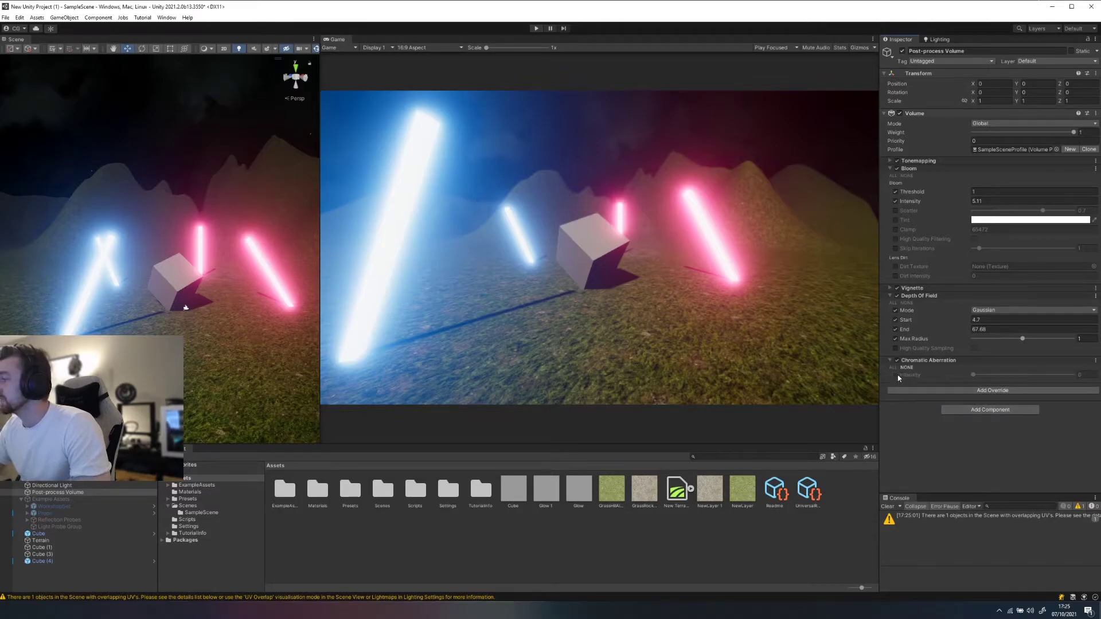
drag(974, 375, 1039, 379)
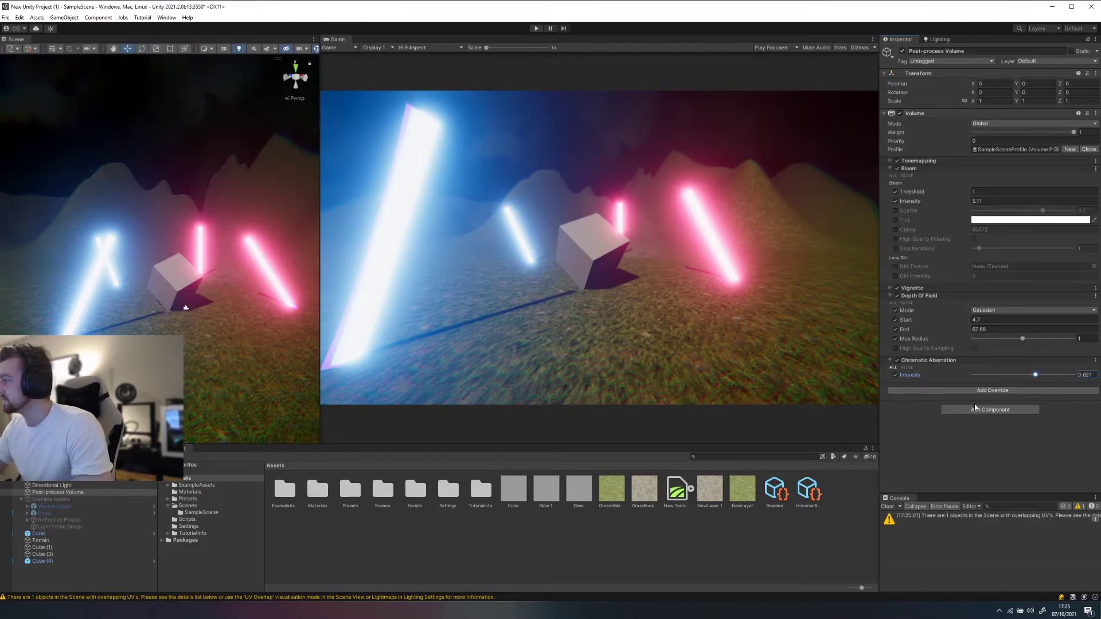
Step: Add a Film Grain override of type Thin 1 with a very low intensity of 0.017
click(982, 391)
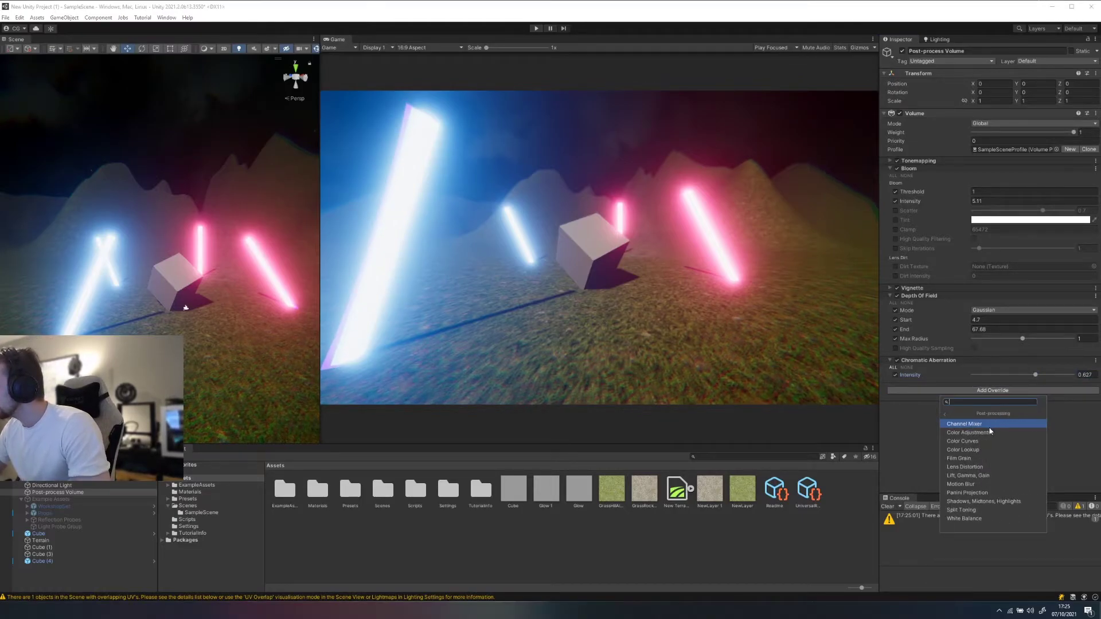
click(974, 458)
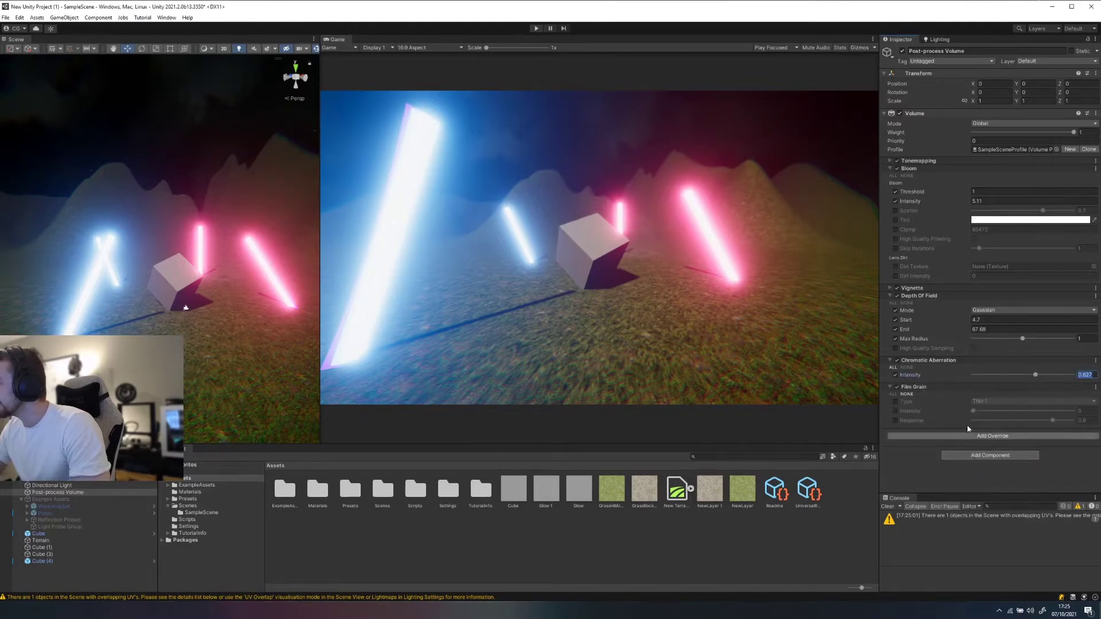
click(896, 411)
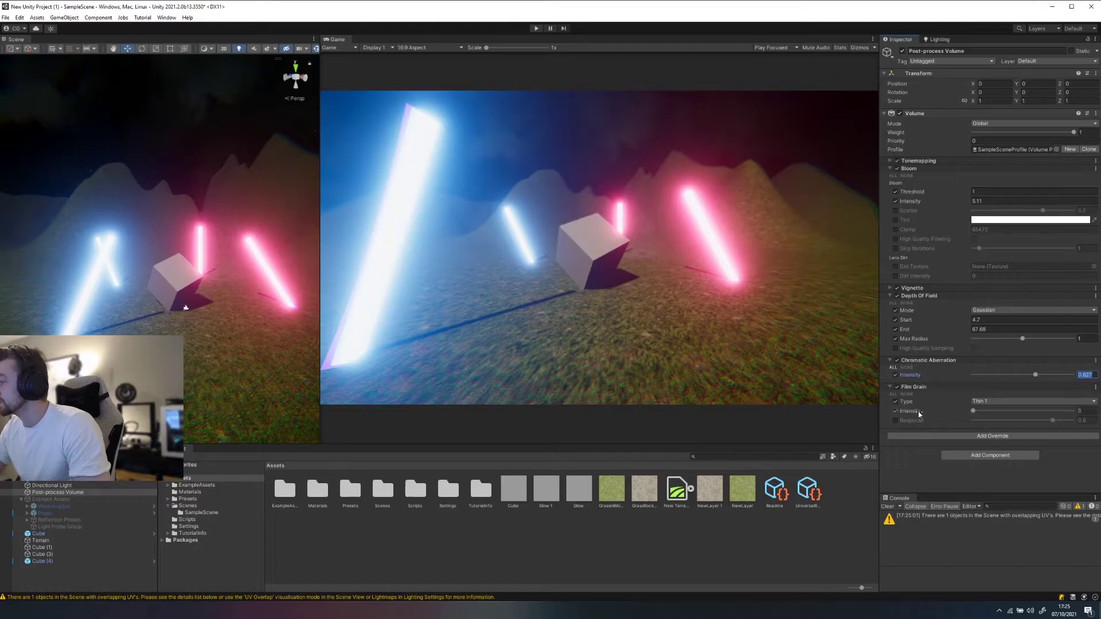
drag(973, 412, 1044, 411)
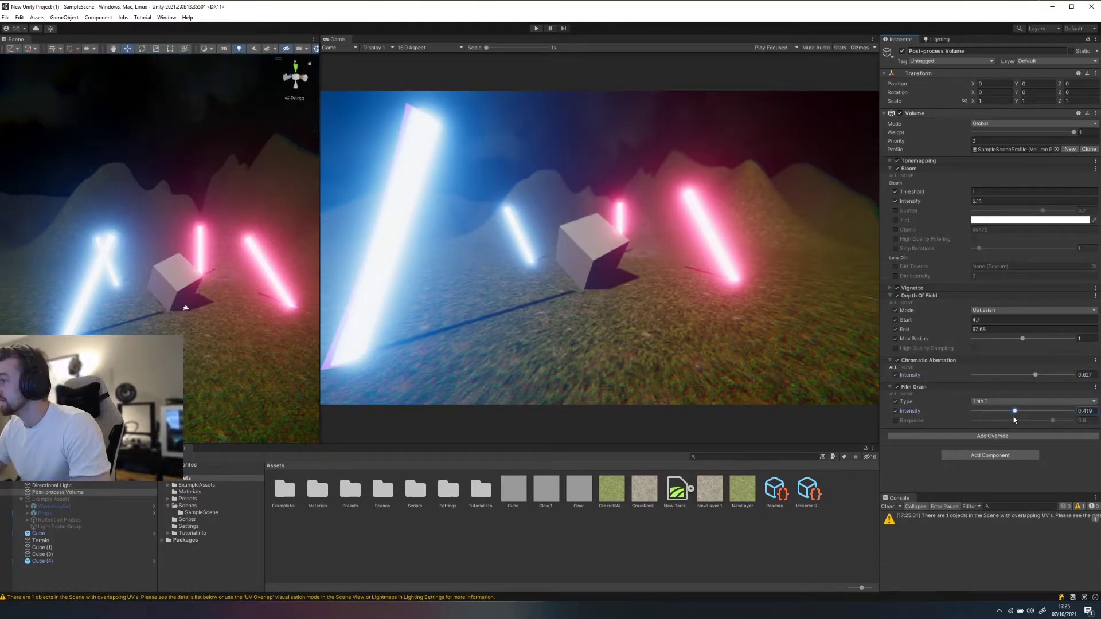
drag(985, 417, 977, 417)
Step: Lower the Vignette intensity to about 0.232 and reduce its smoothness
click(890, 289)
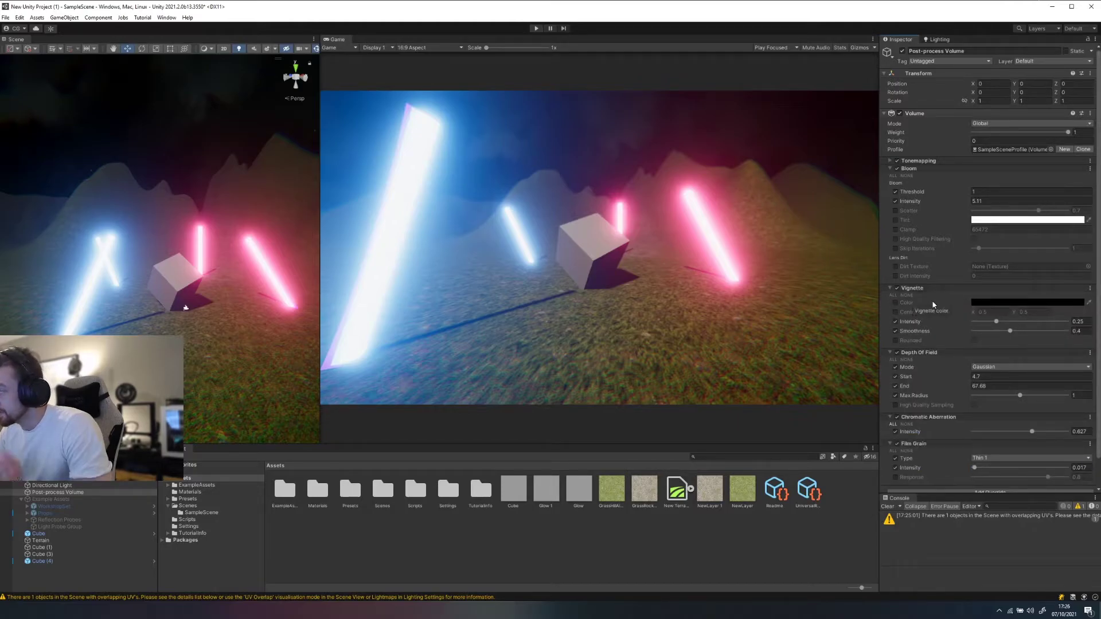
click(895, 321)
mouse_move(996, 321)
mouse_down()
mouse_move(1042, 330)
mouse_move(993, 331)
mouse_up()
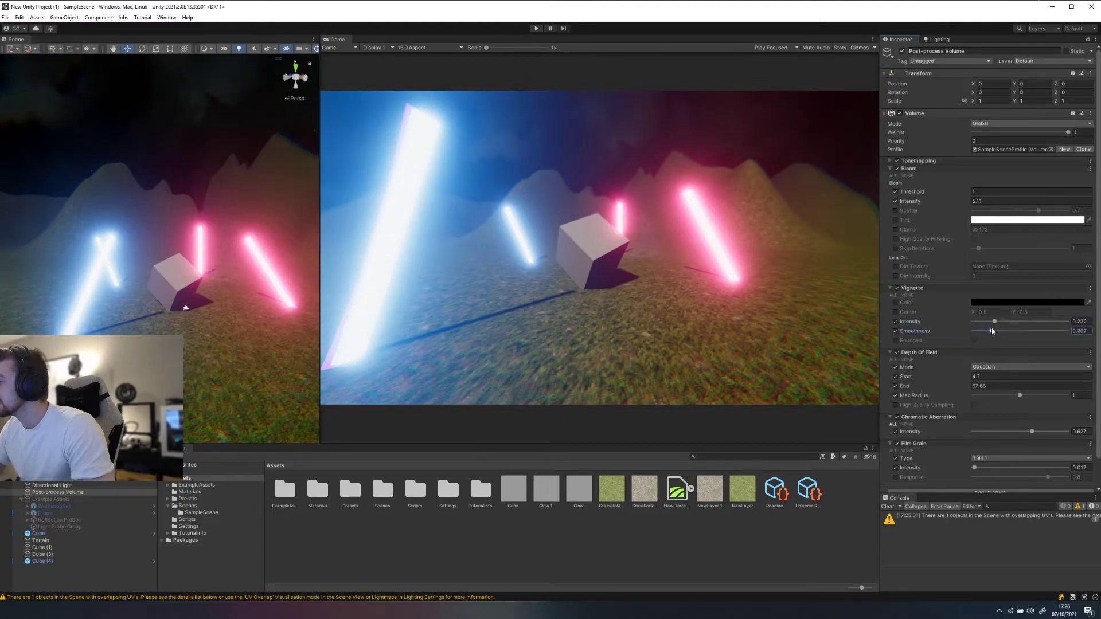
click(889, 289)
Step: Compare the image with and without Film Grain and leave that override disabled
click(897, 387)
click(897, 386)
click(897, 387)
click(897, 386)
click(897, 386)
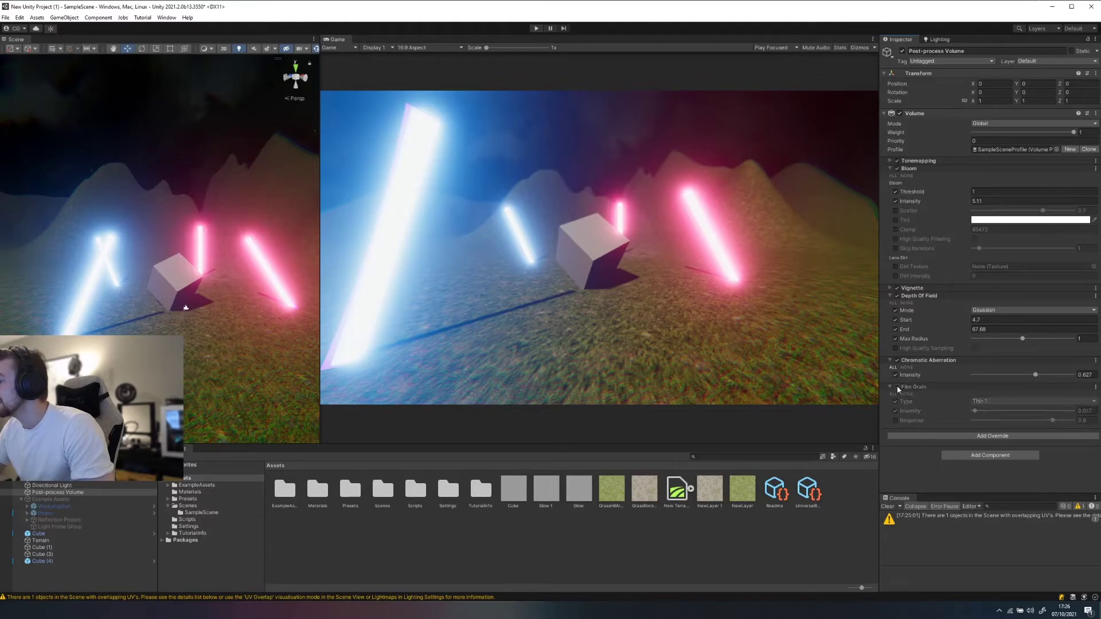
Step: Add a Color Adjustments override with post exposure 0.62 and contrast 3.7, and try out small hue shifts
click(989, 436)
click(978, 470)
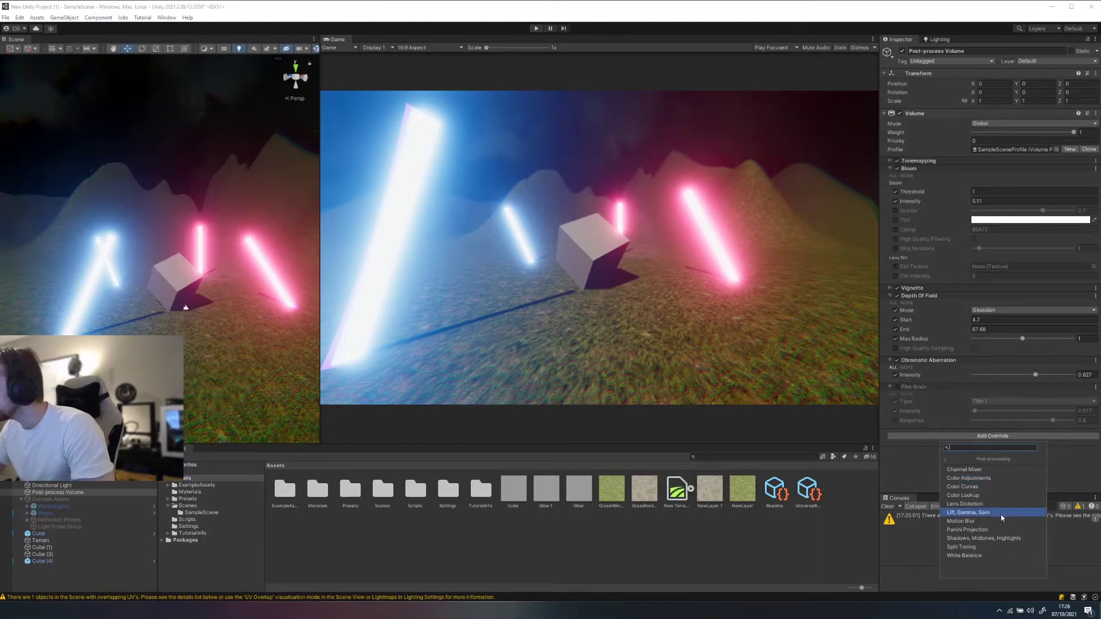
click(986, 478)
scroll(938, 463, down, 2)
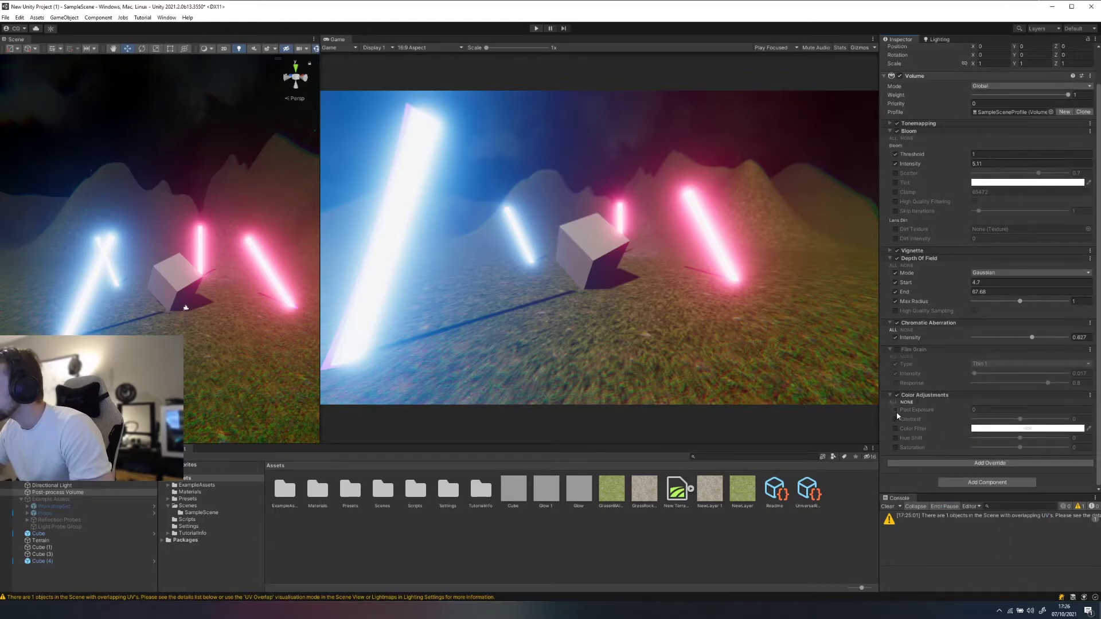
click(896, 410)
click(895, 419)
drag(948, 412, 1021, 443)
drag(1026, 442, 1020, 442)
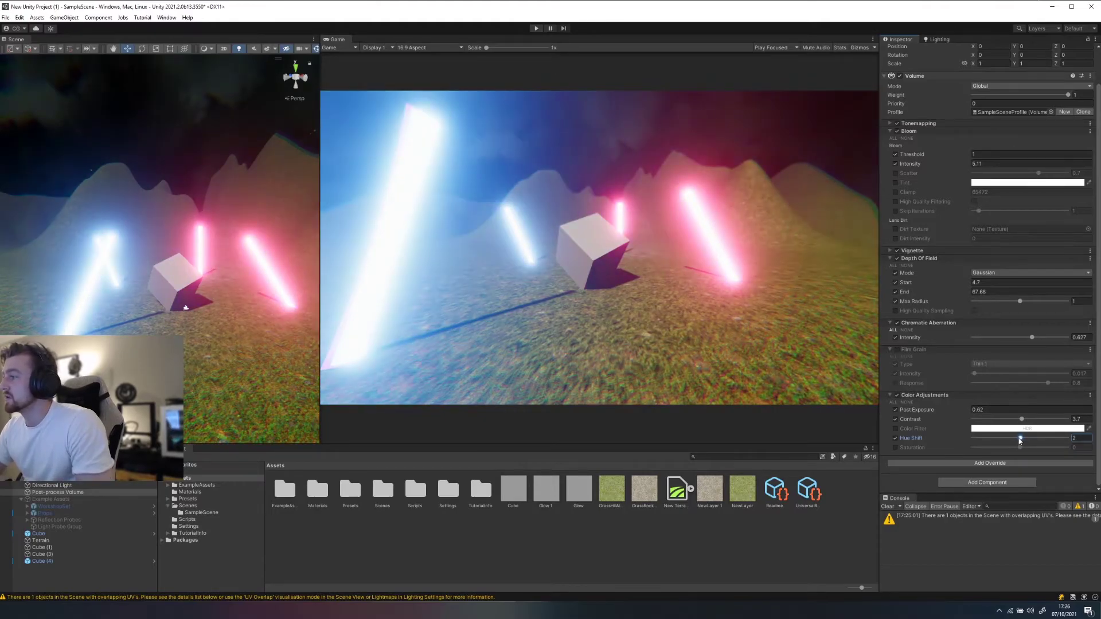
Step: Disable the Color Adjustments override and collapse it together with Film Grain
click(895, 396)
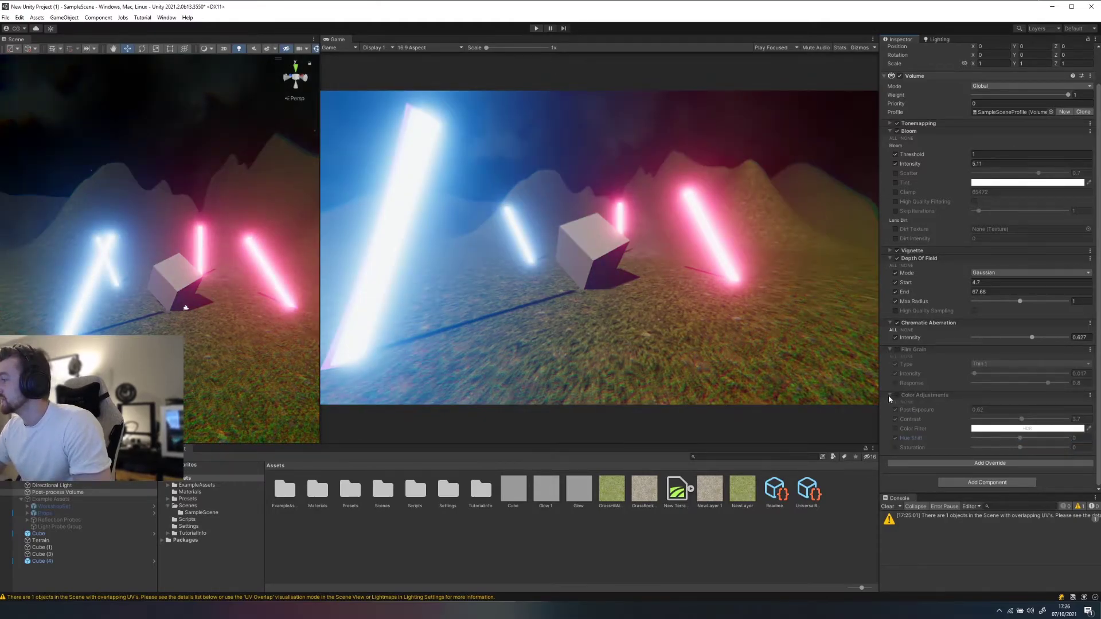
click(890, 396)
click(890, 386)
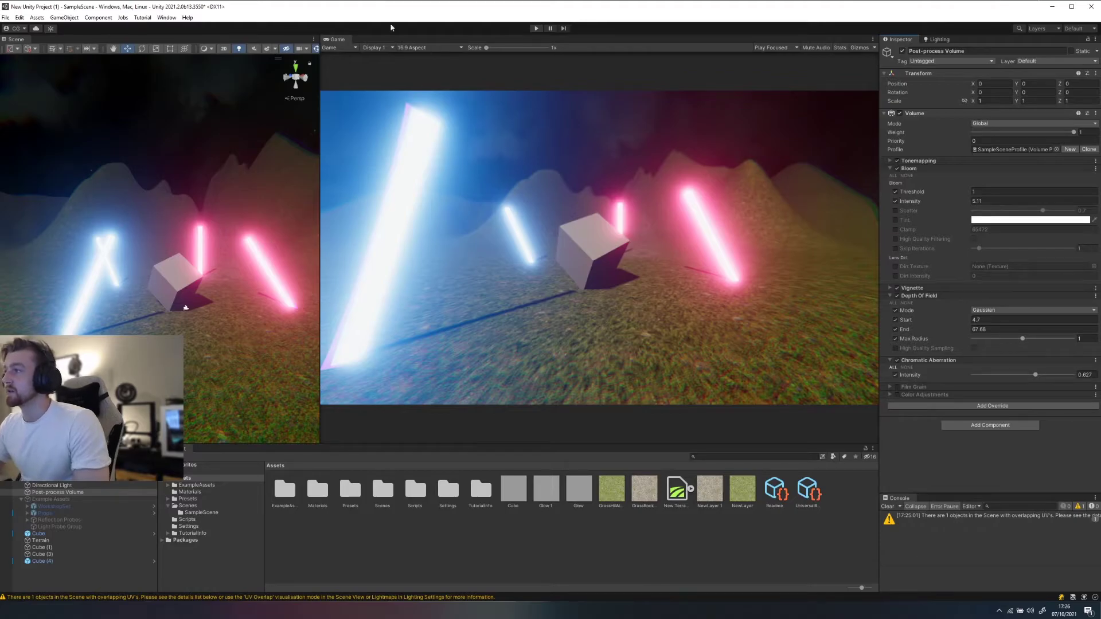
Step: Run the scene in Play mode and move around the pillars and cube to examine the lighting and effects
click(536, 28)
mouse_move(562, 254)
right_down()
mouse_move(508, 253)
mouse_move(544, 254)
right_up()
key(a)
key(d)
key(w)
key(w)
key(s)
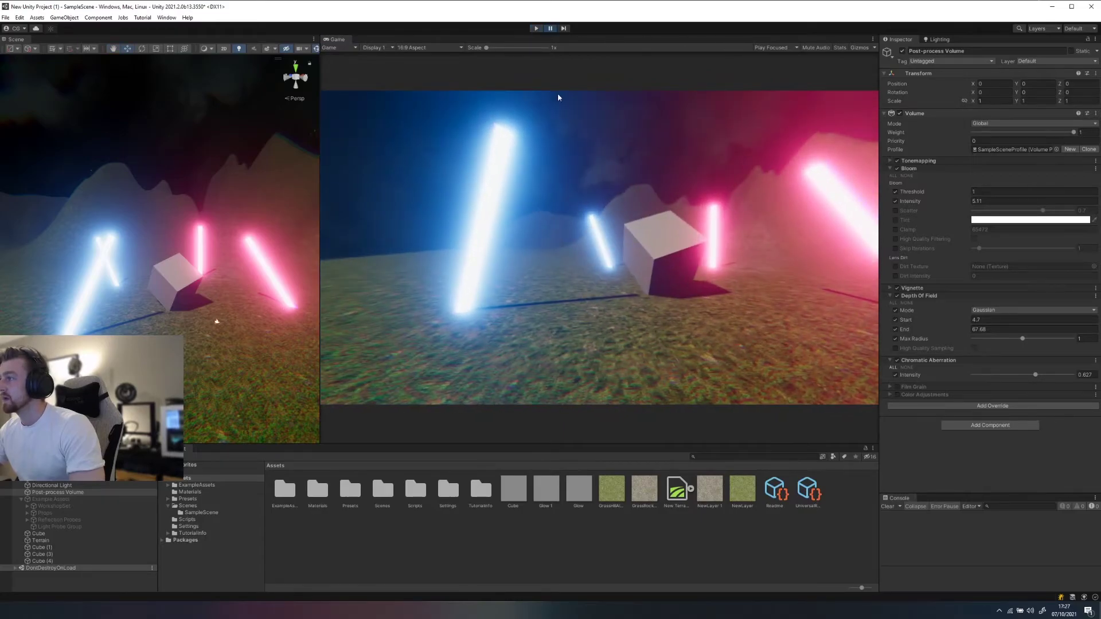
click(536, 28)
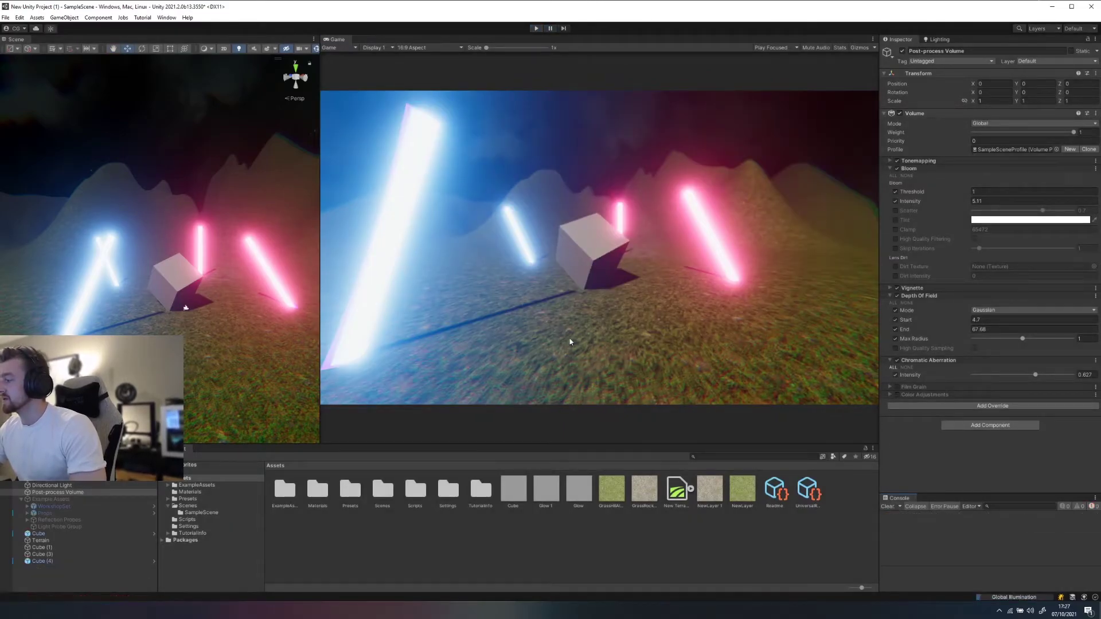
Step: Create a C# script named TriggerCube in the Assets folder
right_click(551, 567)
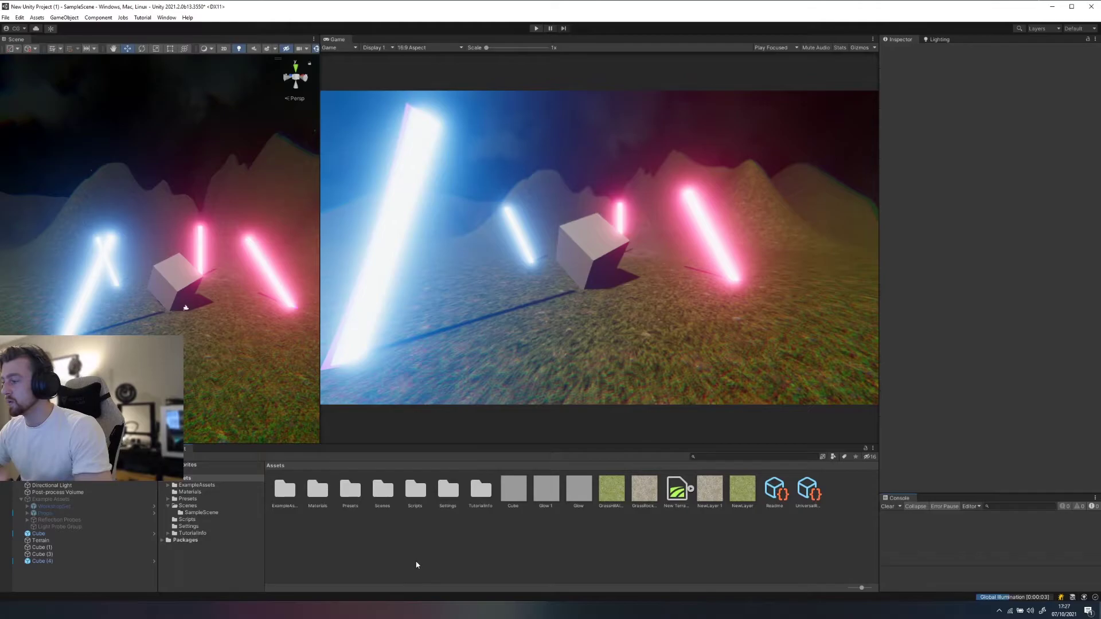
mouse_move(520, 337)
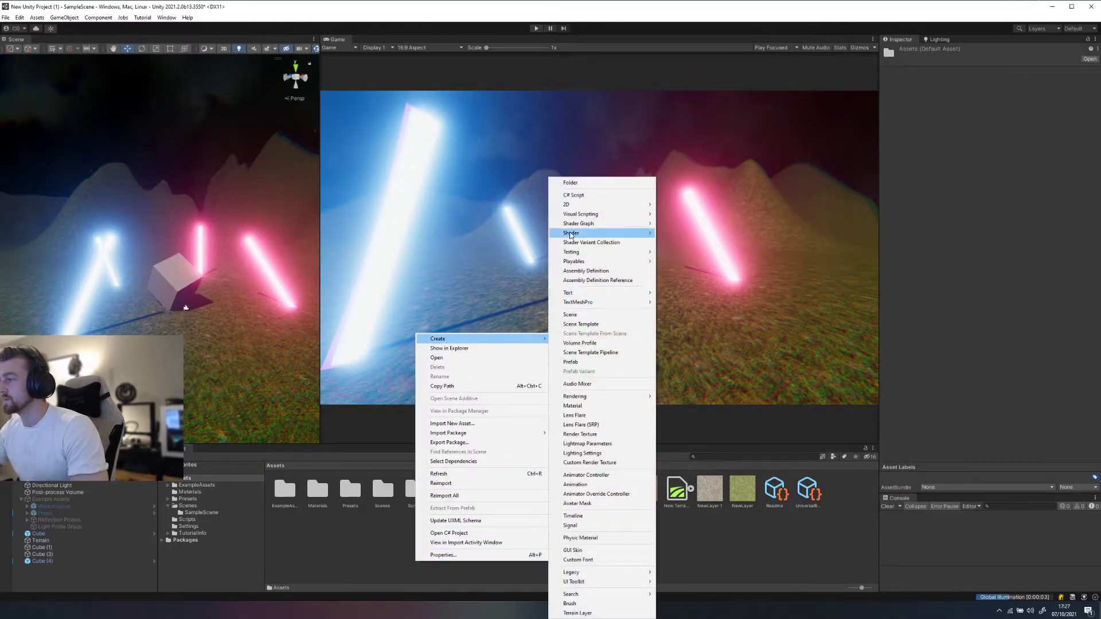
click(577, 196)
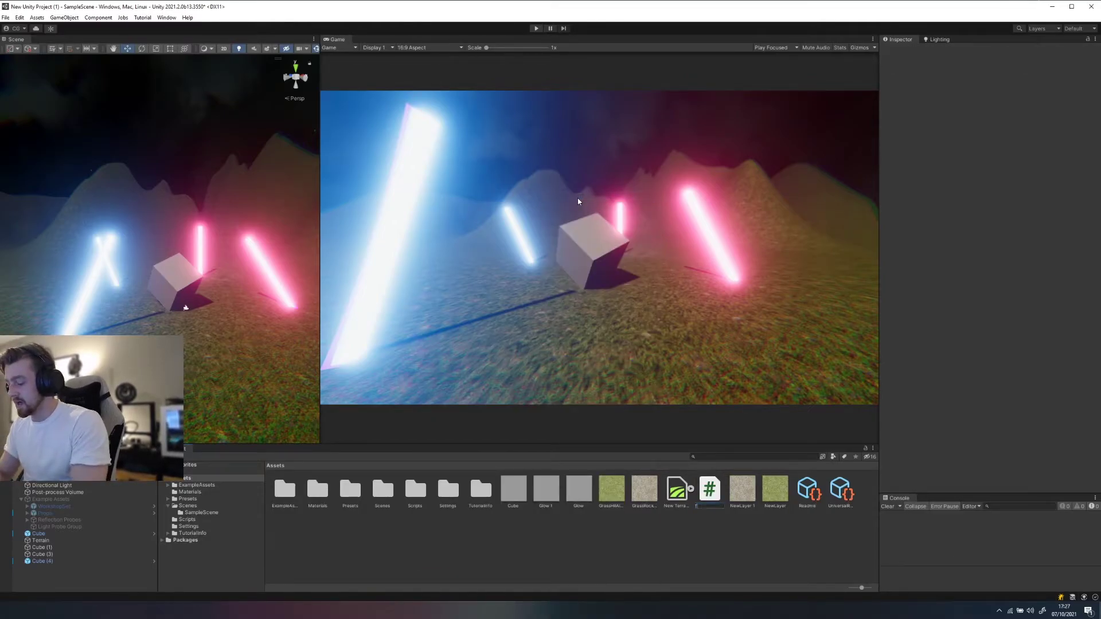
text(TriggerCub)
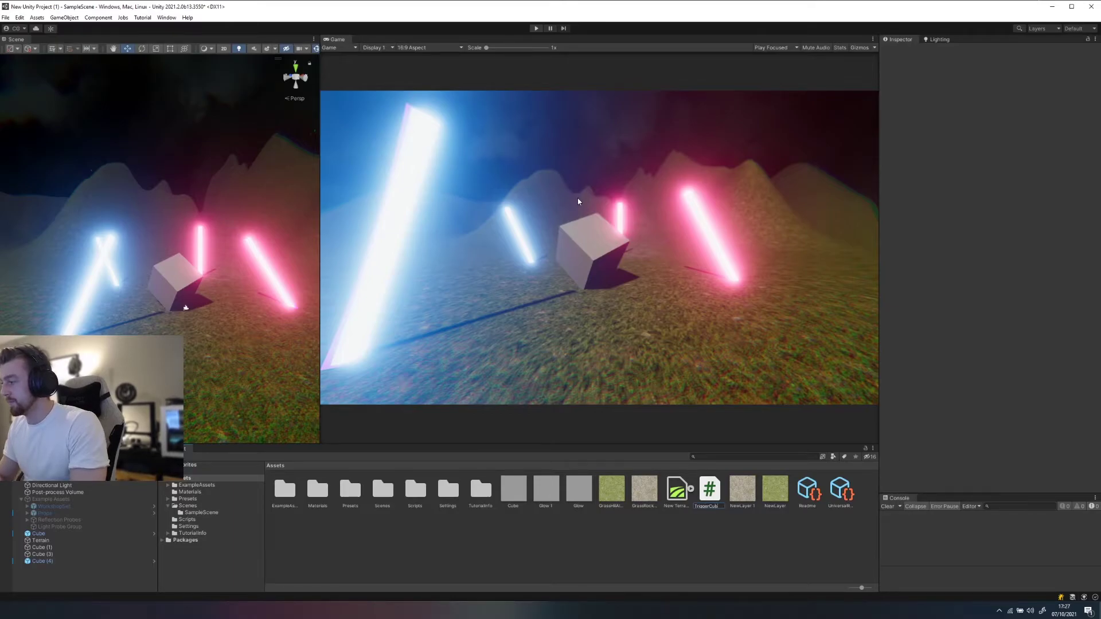
text(e)
key(Return)
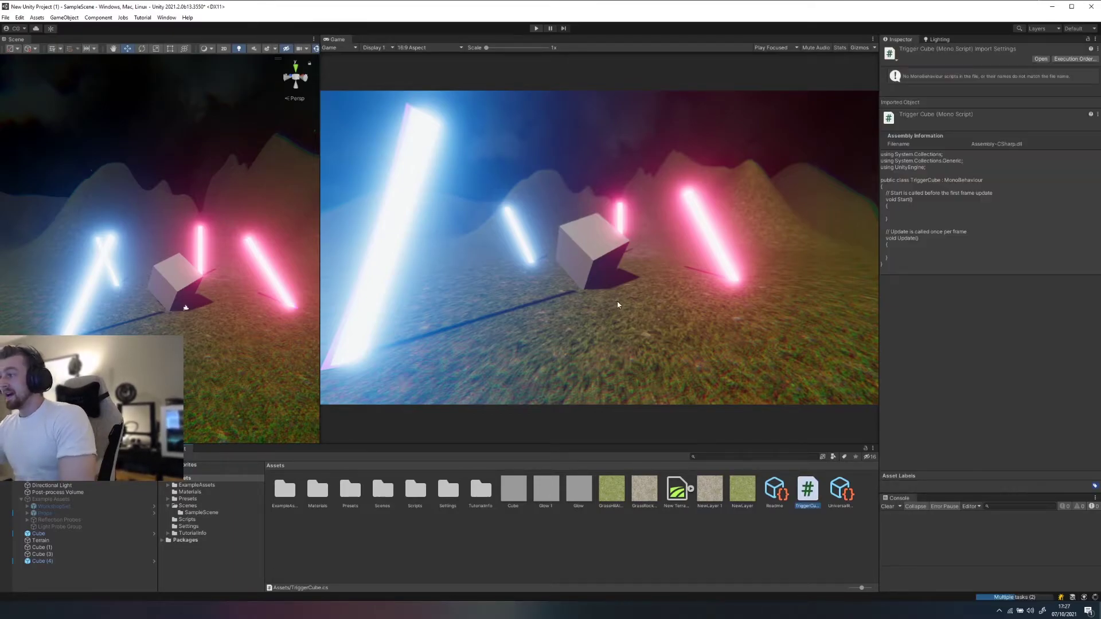
Step: Duplicate the central cube, raise the copy to about Y 3.5, shrink it to about 0.32 scale and turn it slightly
click(198, 287)
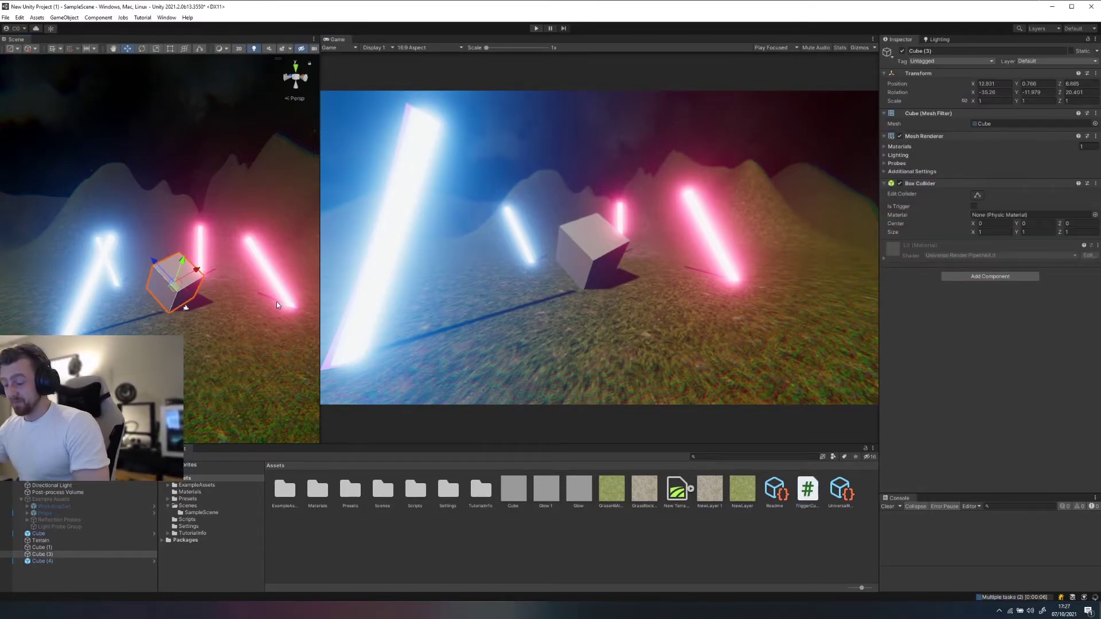
key(ctrl+d)
drag(321, 283, 579, 264)
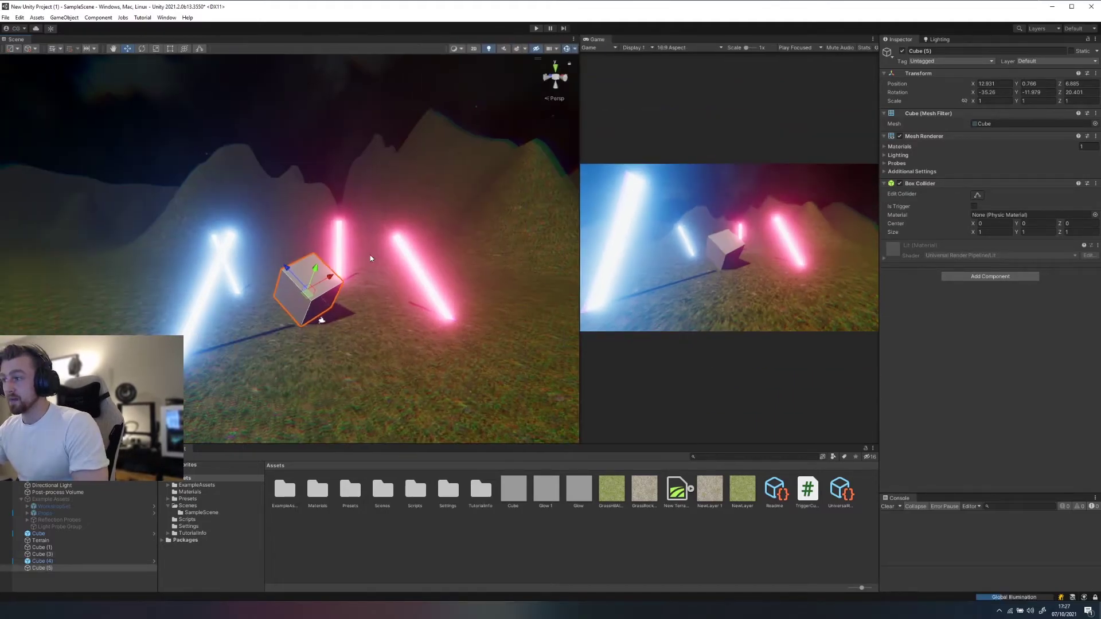
click(39, 60)
drag(304, 268, 290, 172)
key(r)
key(e)
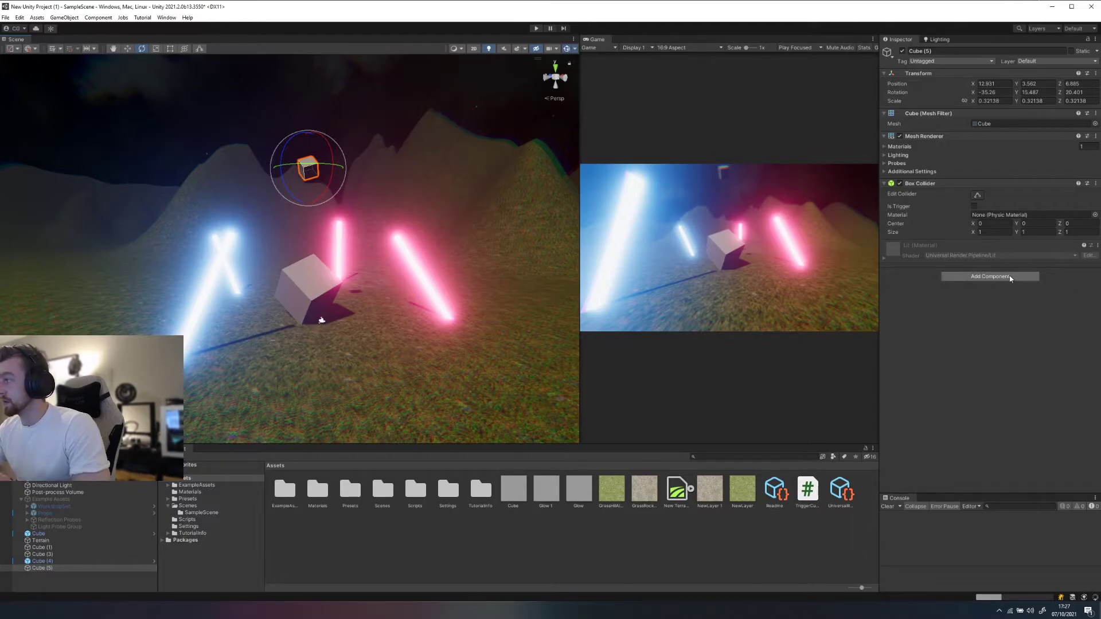
Step: Add a Rigidbody component to the small floating cube
click(990, 276)
text(rigi)
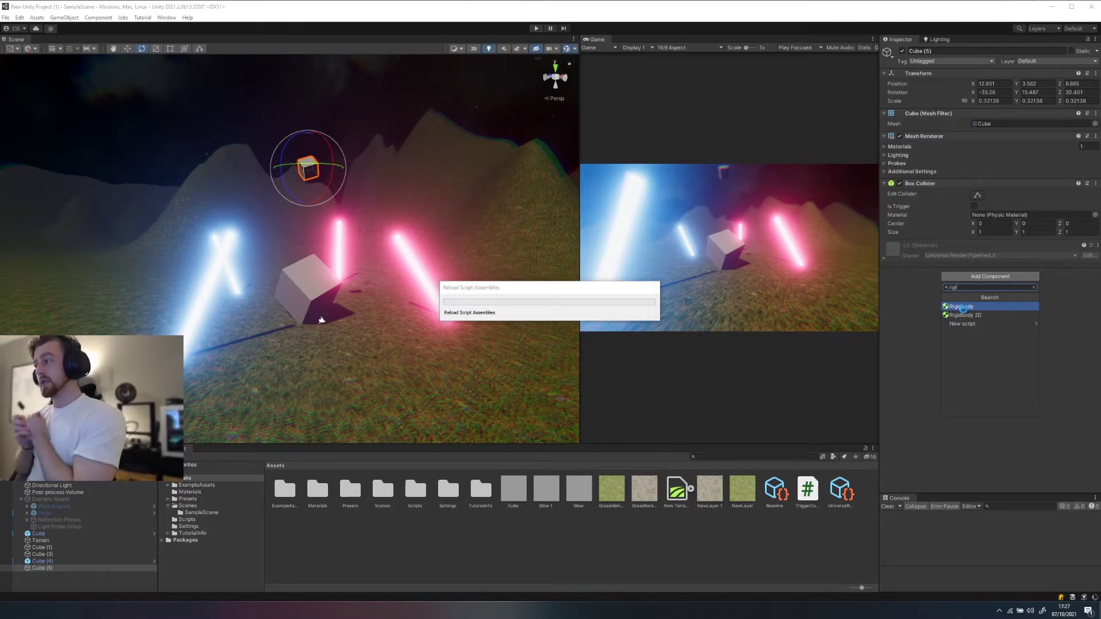
click(962, 307)
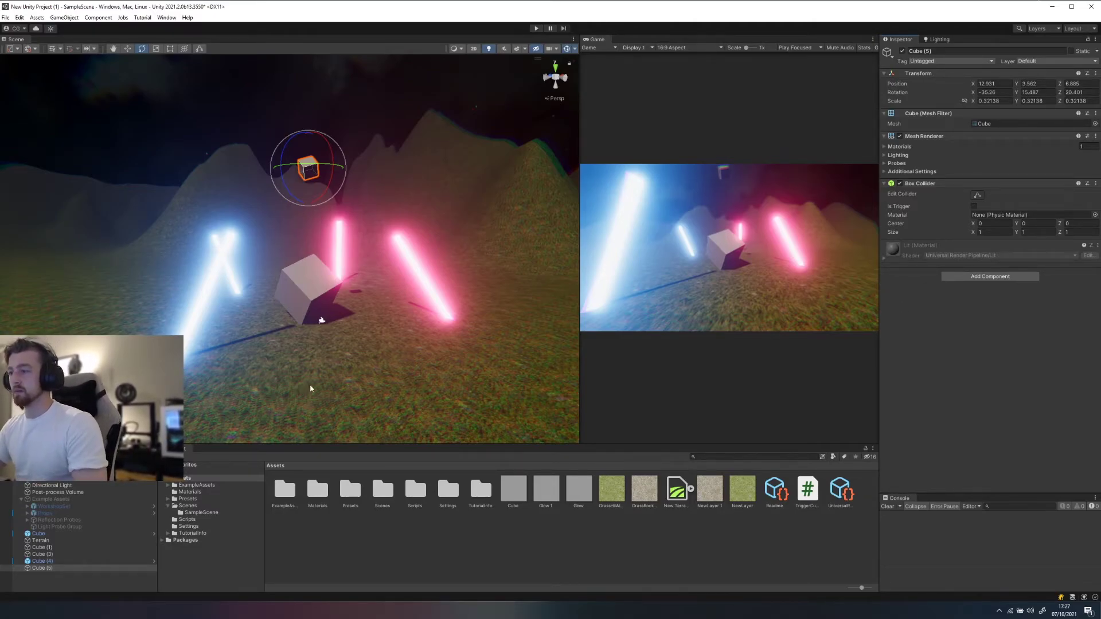
click(1000, 275)
text(rigid)
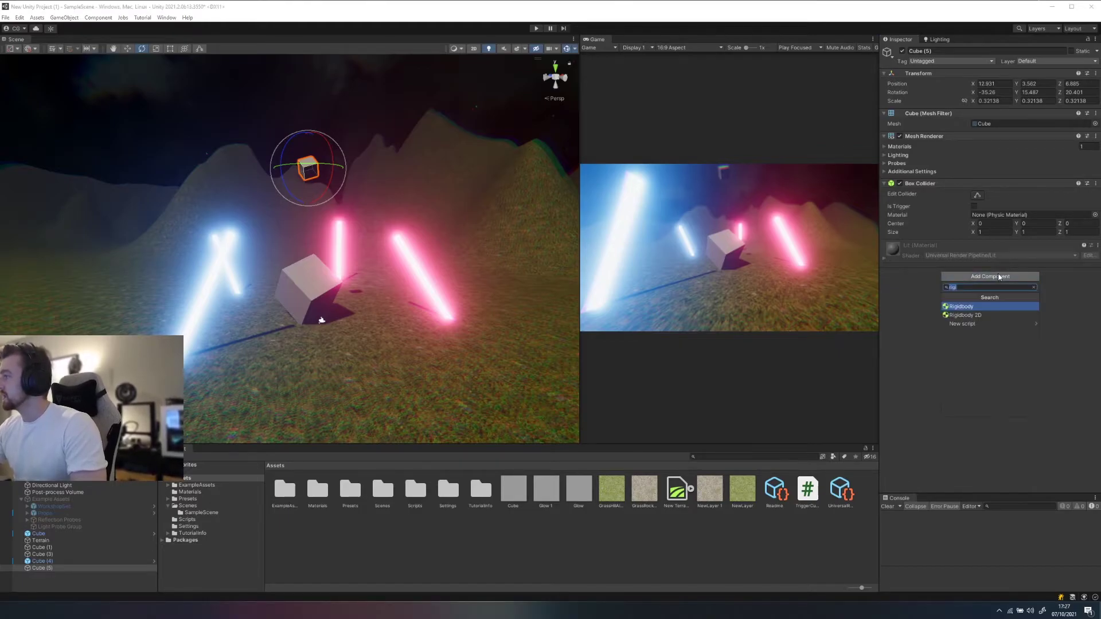
click(979, 303)
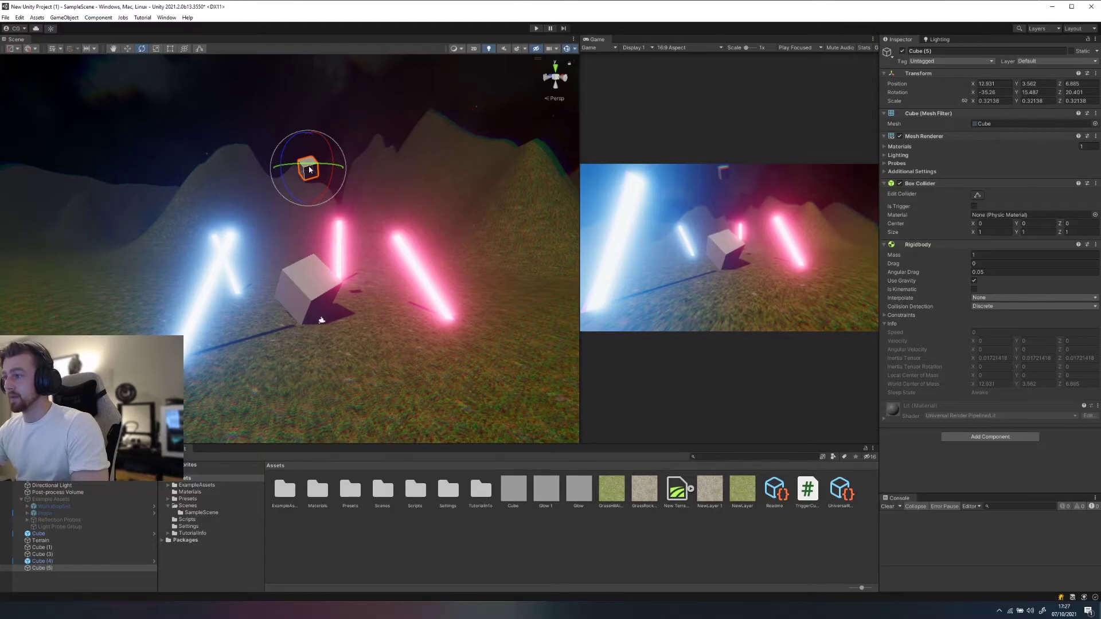
Step: Duplicate the small floating cube, move the copy away from it and give it a different size and rotation
click(50, 569)
key(ctrl+d)
key(w)
drag(324, 172, 374, 176)
alt+drag(424, 205, 253, 256)
drag(376, 202, 310, 194)
key(r)
key(e)
Step: Add a third floating cube by duplication at about X 13.97, Y 2.95, Z 6.07, scaled to about 0.5 and rotated differently
key(ctrl+d)
key(w)
key(e)
key(r)
key(e)
key(w)
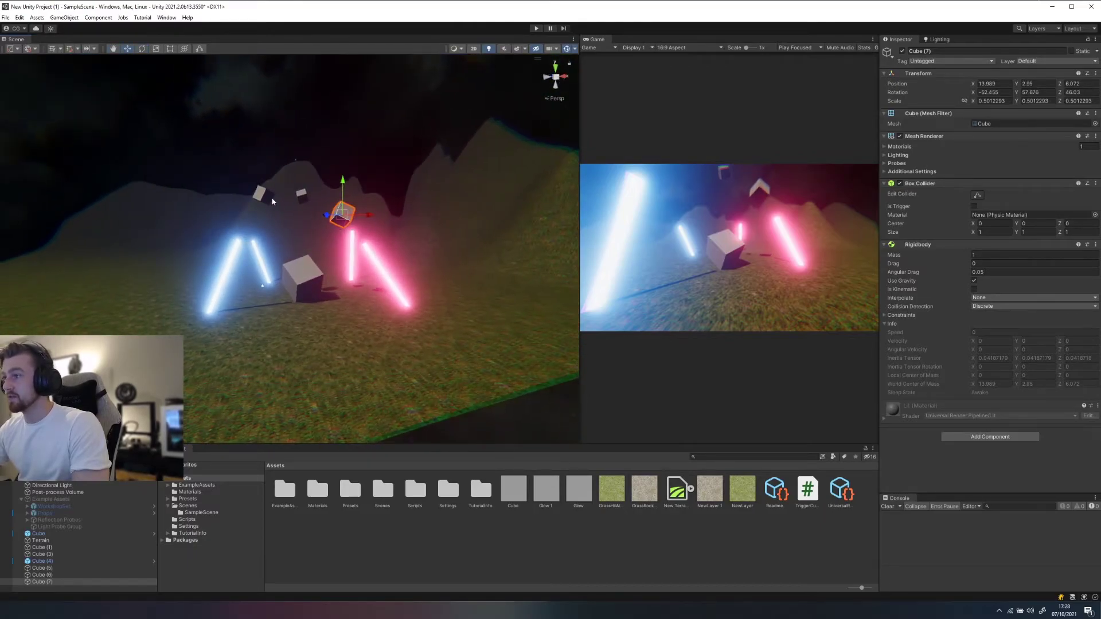
Step: Duplicate the three small floating cubes twice and raise the copies above the originals
shift+click(264, 196)
shift+click(303, 195)
key(ctrl+d)
drag(316, 205, 365, 116)
key(ctrl+d)
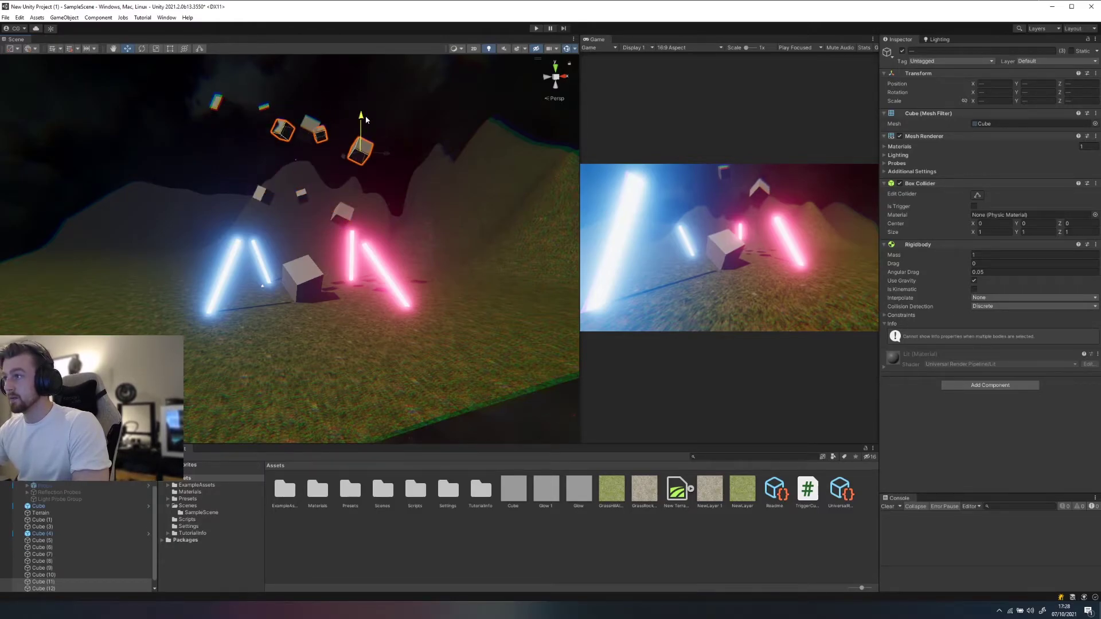
Step: Play the scene in a widened game view to watch the cubes fall, stop it and clear the console
drag(580, 215, 219, 214)
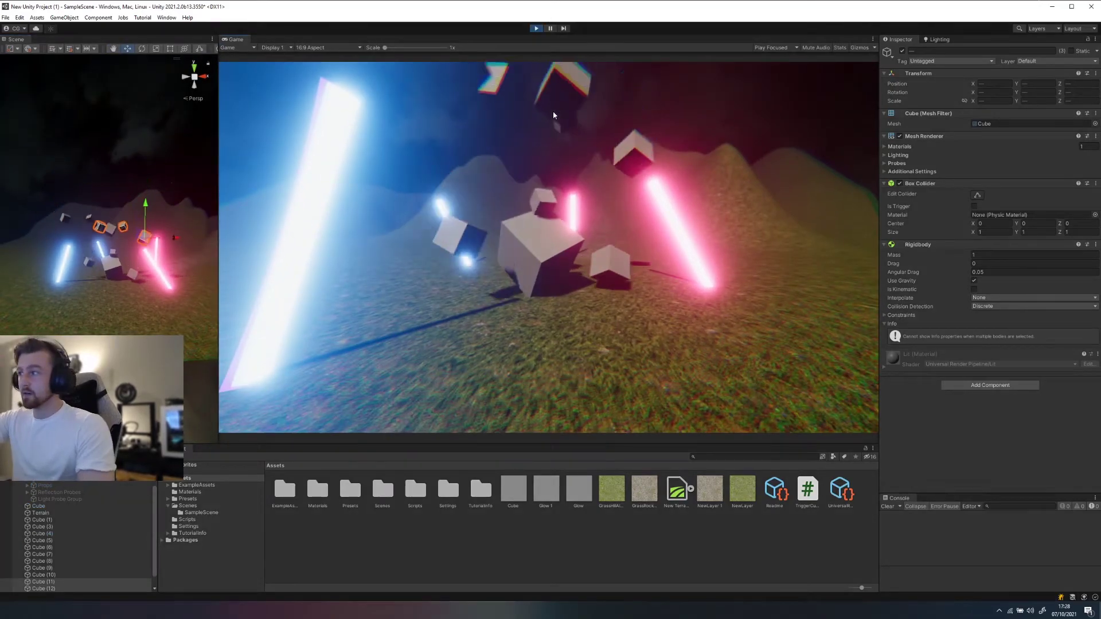
click(537, 28)
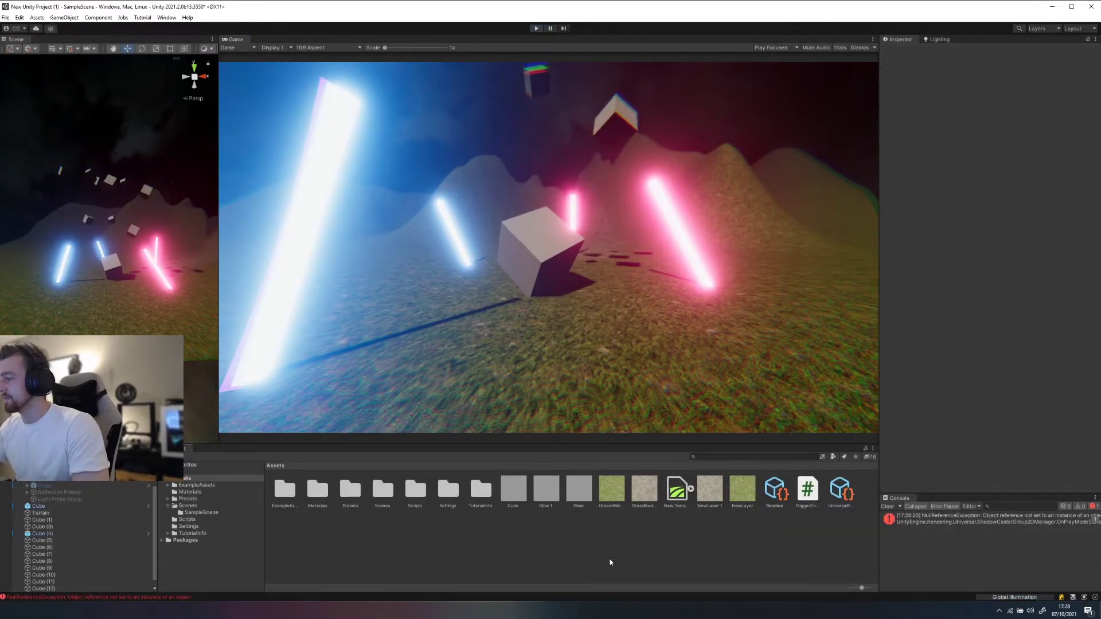
click(894, 509)
Step: Open the TriggerCube script, delete its Start and Update methods, format the code and save it
click(807, 490)
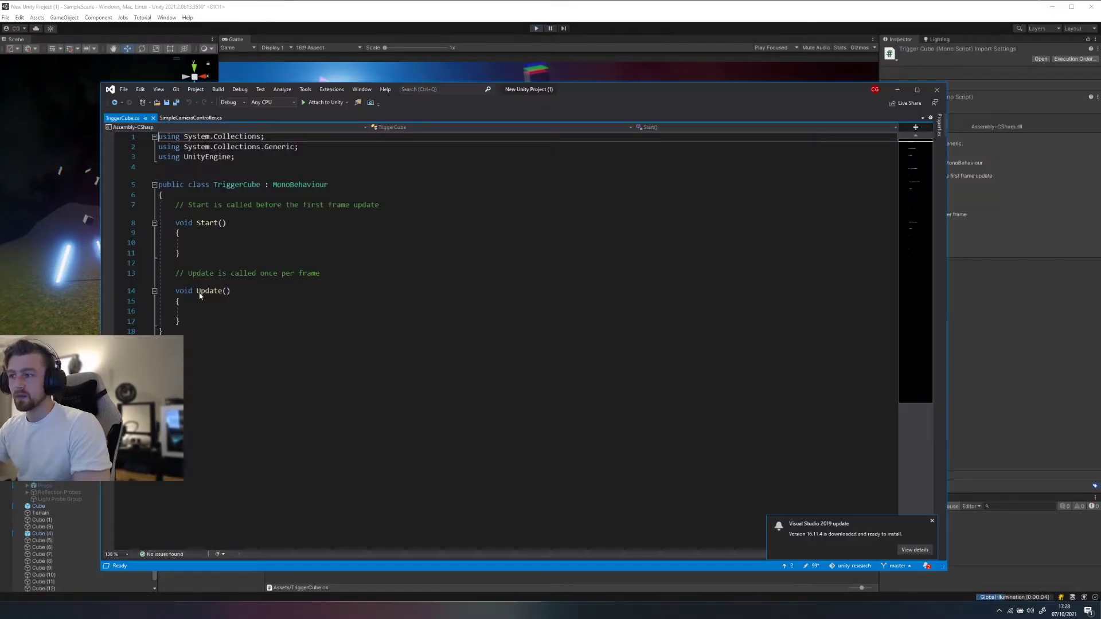
click(192, 243)
drag(180, 322, 112, 209)
key(Delete)
key(ctrl+k)
key(ctrl+d)
key(ctrl+s)
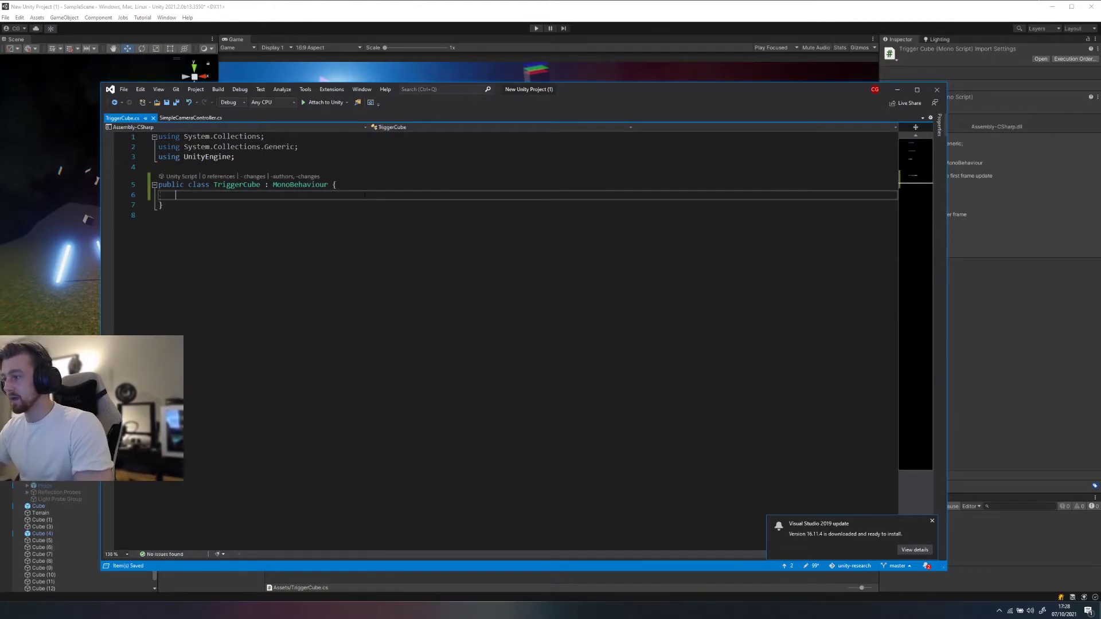
Step: Add an empty public void OnTriggerEnter(Collider other) method to the TriggerCube class
key(Return)
key(Return)
key(Return)
key(Up)
text(public void OnTriggerE)
key(Tab)
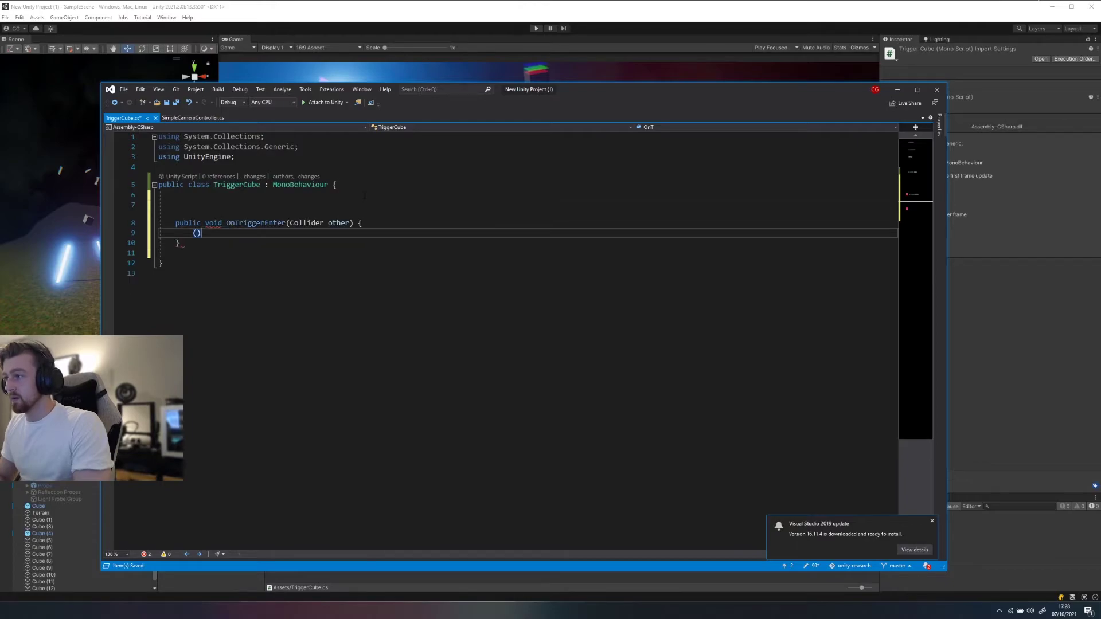
key(BackSpace)
key(BackSpace)
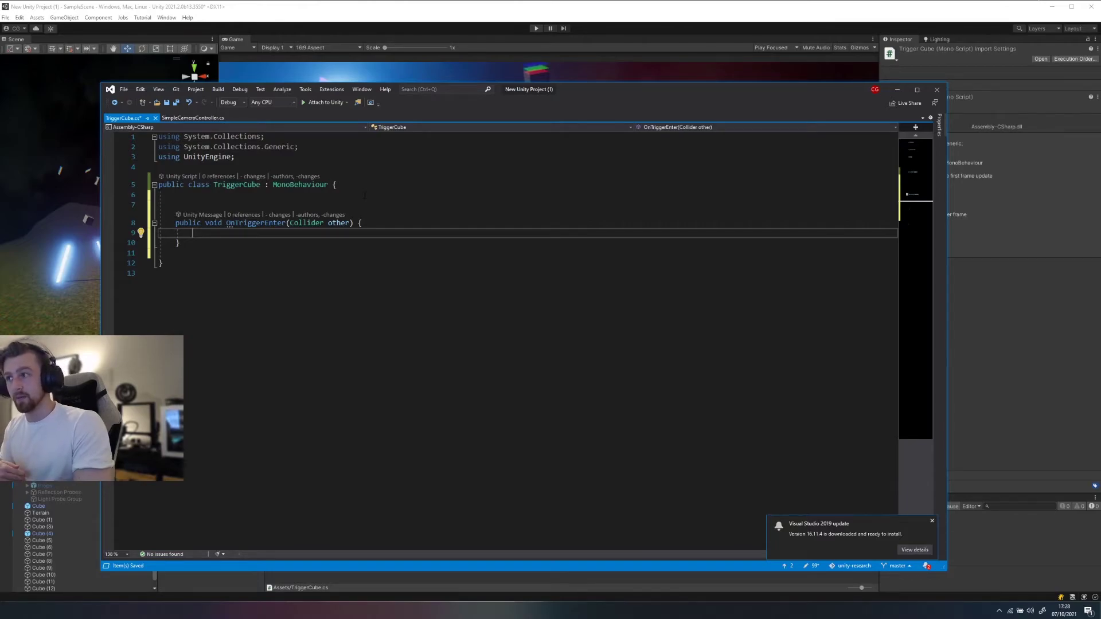
Step: Declare a public UnityEvent named _physics above OnTriggerEnter and add the using UnityEngine.Events directive
click(355, 195)
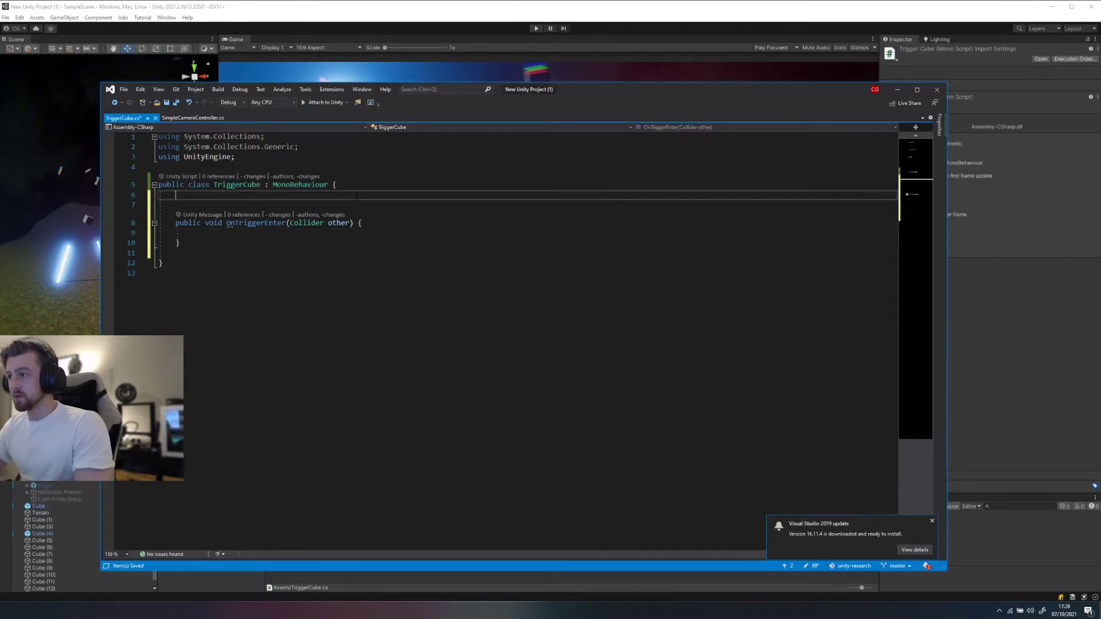
key(Return)
text(public UnityEvent)
key(Escape)
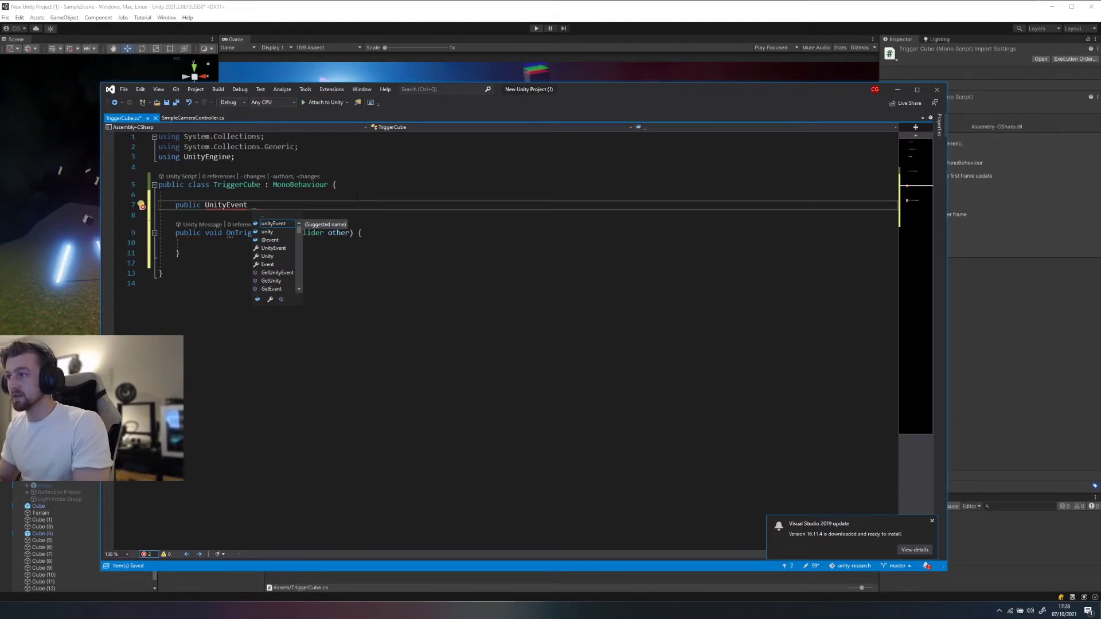
text(_physics;)
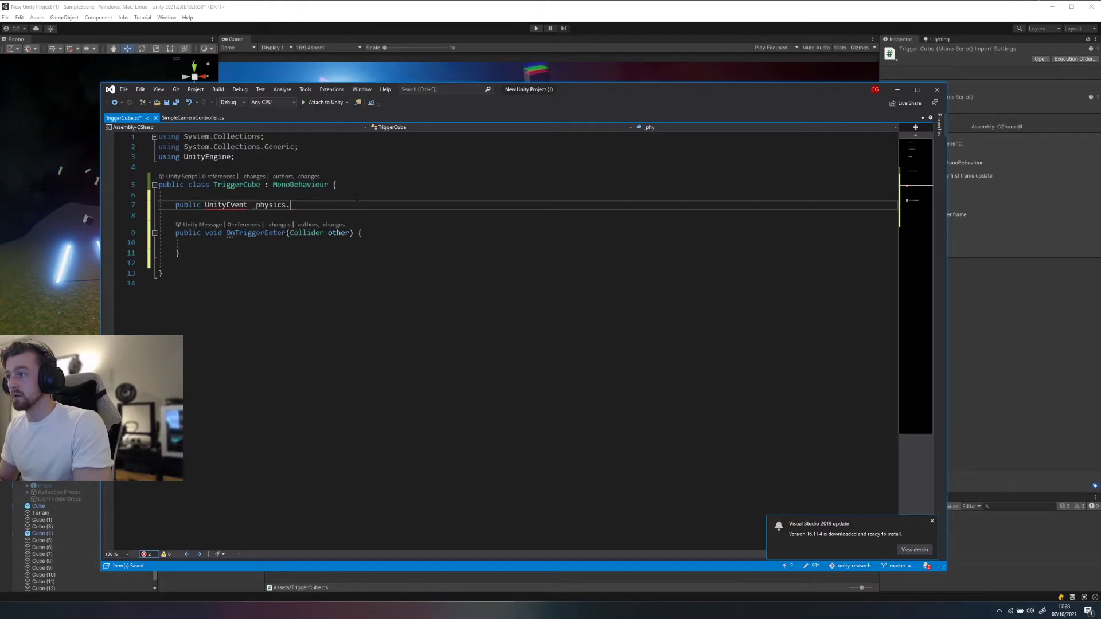
key(ctrl+s)
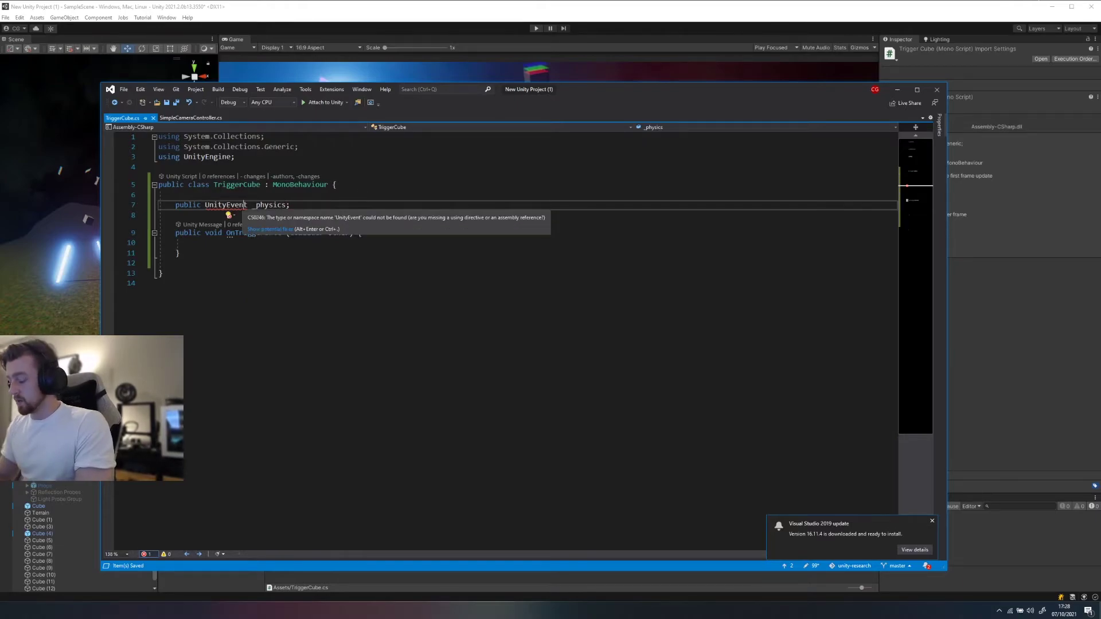
click(229, 215)
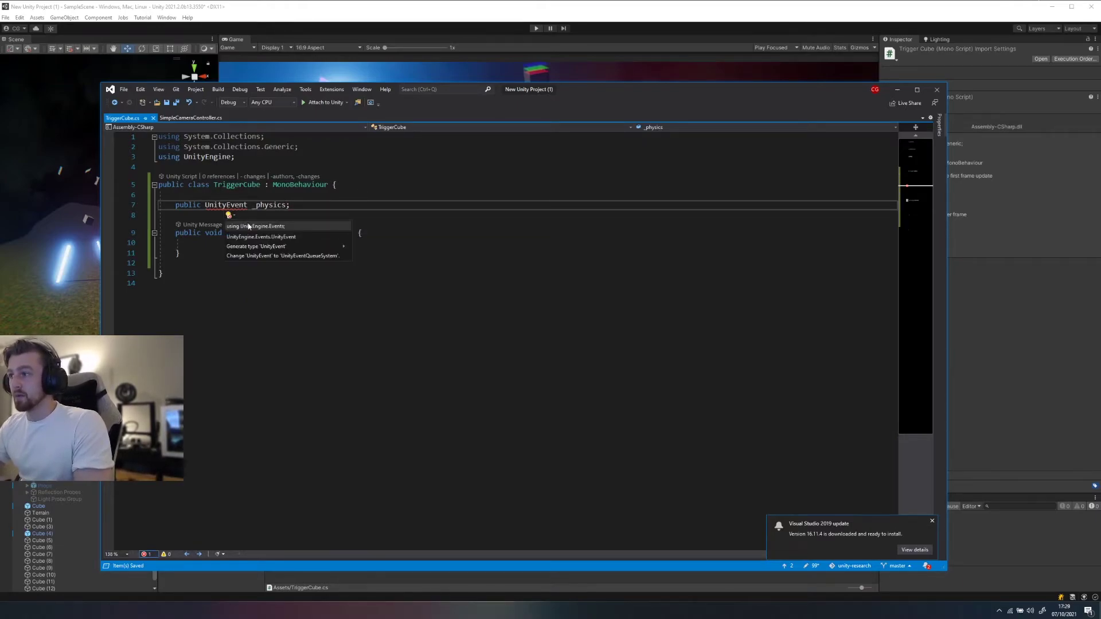
click(289, 228)
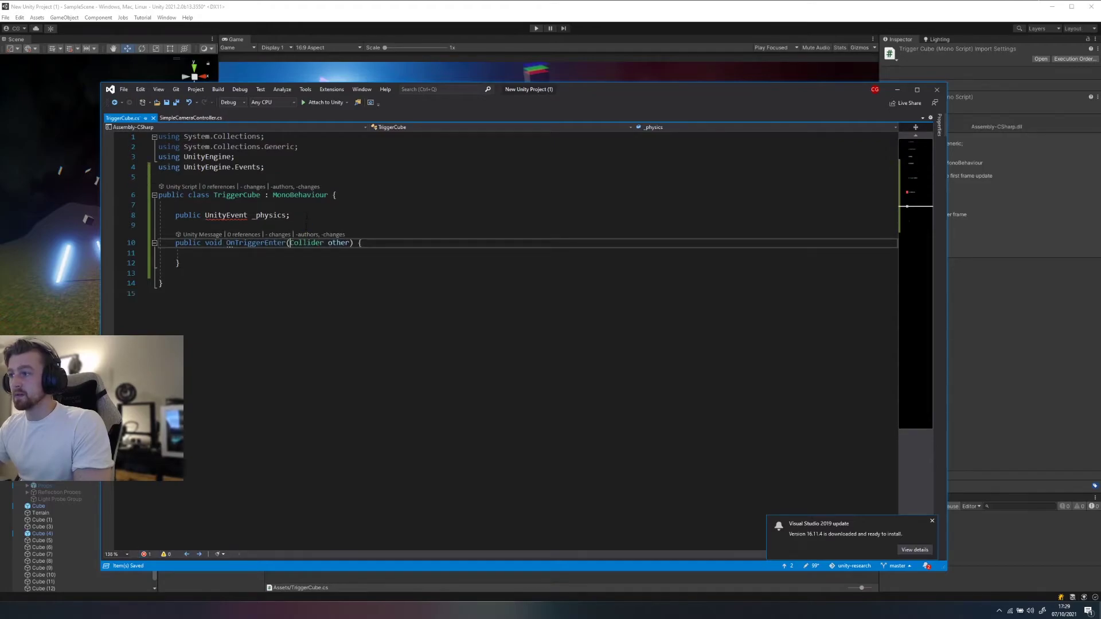
Step: Call _physics.Invoke(); inside OnTriggerEnter and switch back to Unity
click(265, 253)
text(_phys)
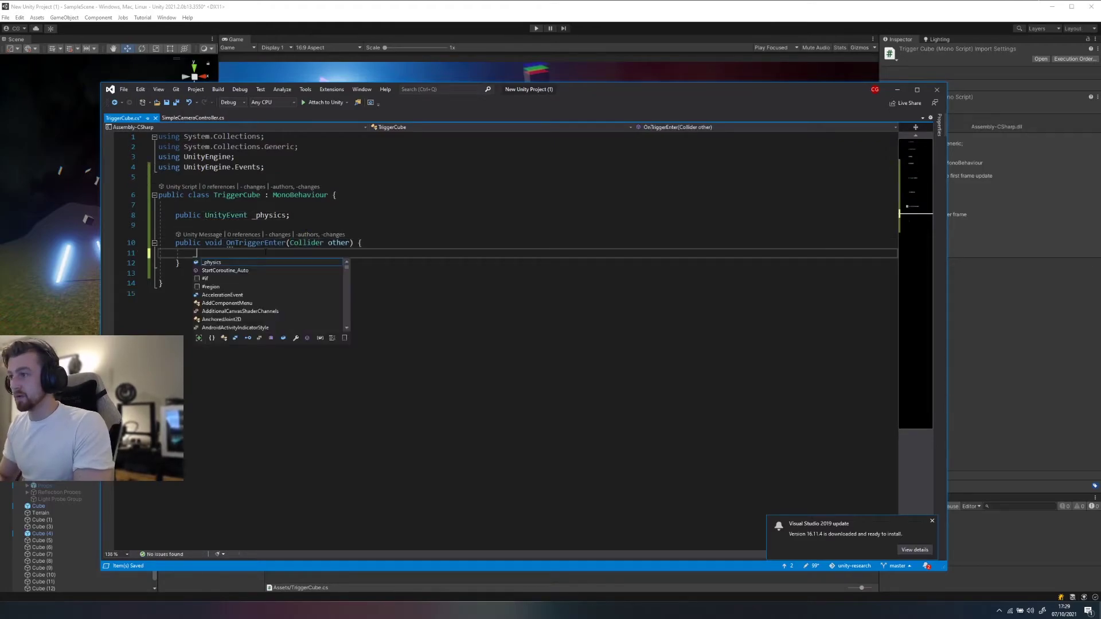
text(.invoke();)
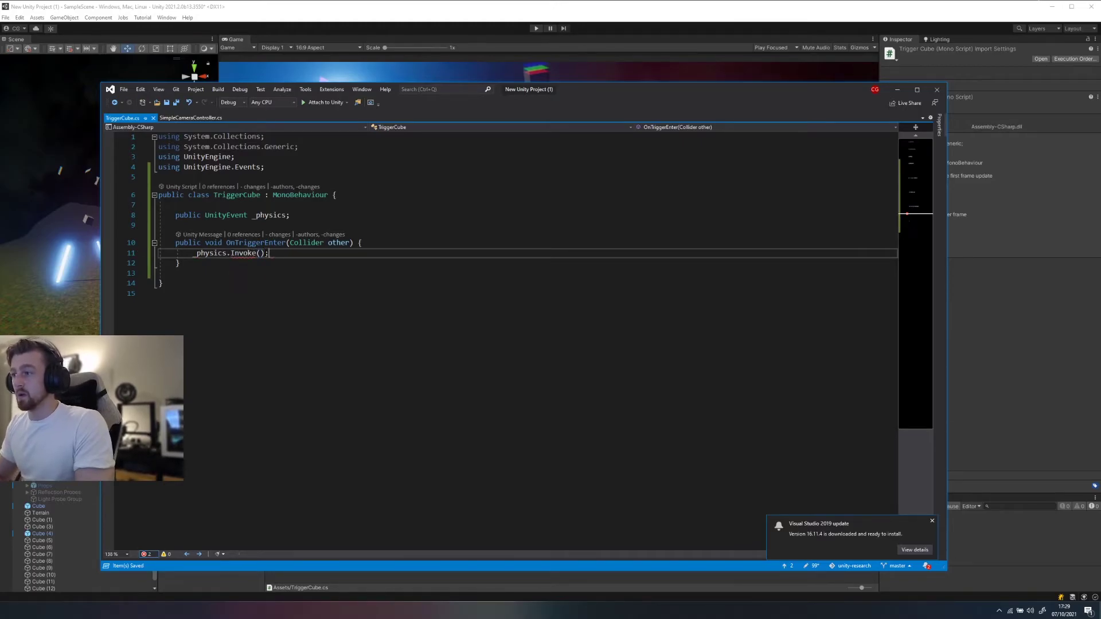
click(391, 285)
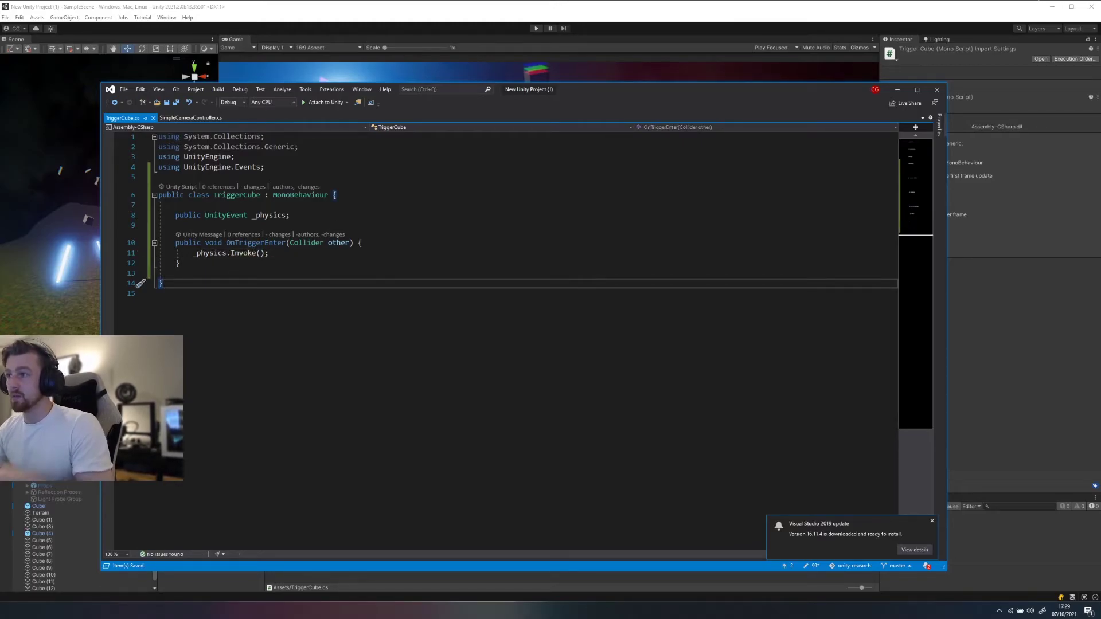
key(alt+Tab)
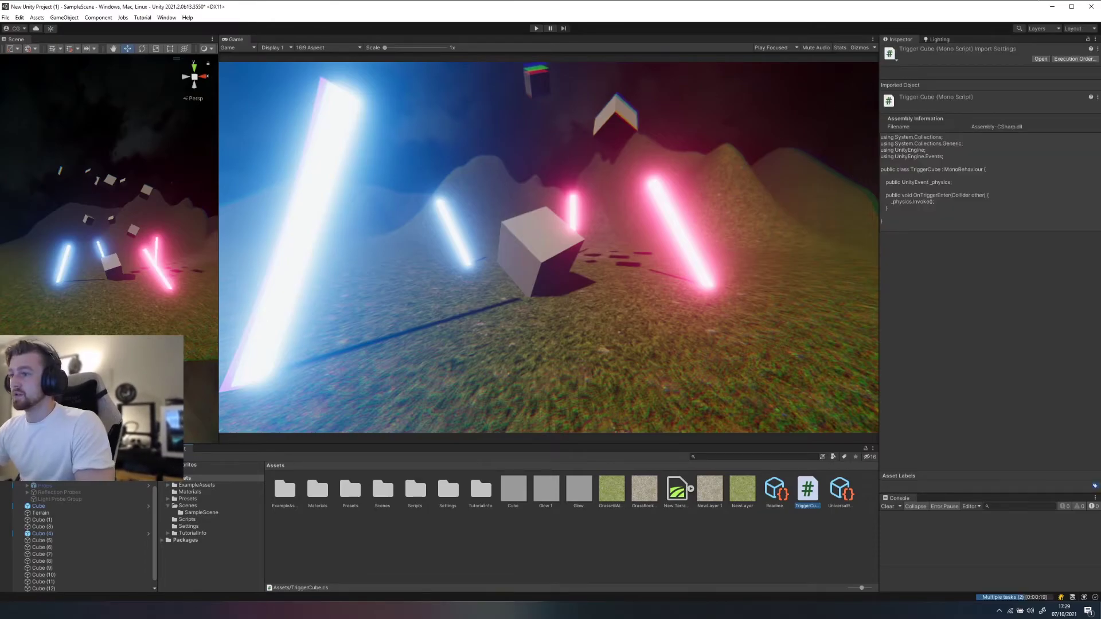
Step: Attach the TriggerCube script to the large central cube between the glowing pillars
click(41, 513)
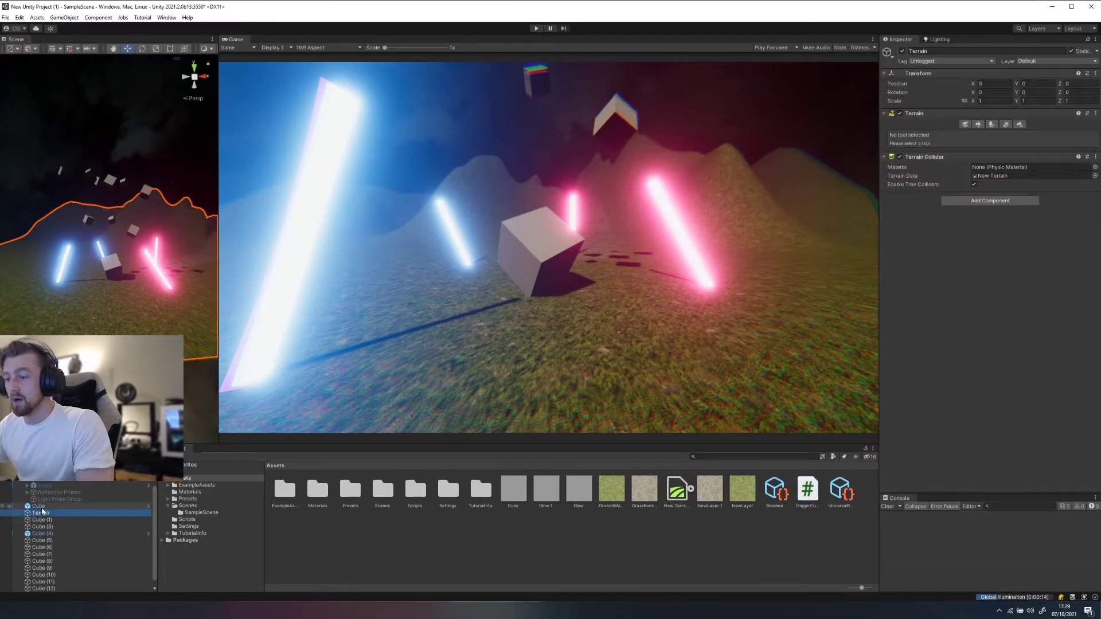
double_click(41, 515)
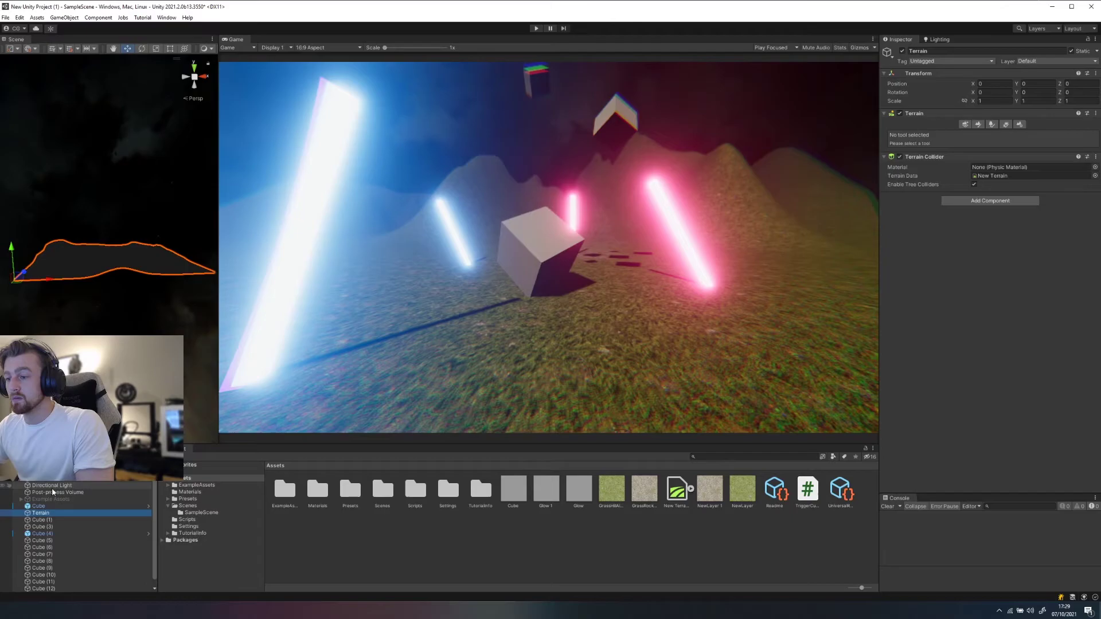
click(580, 271)
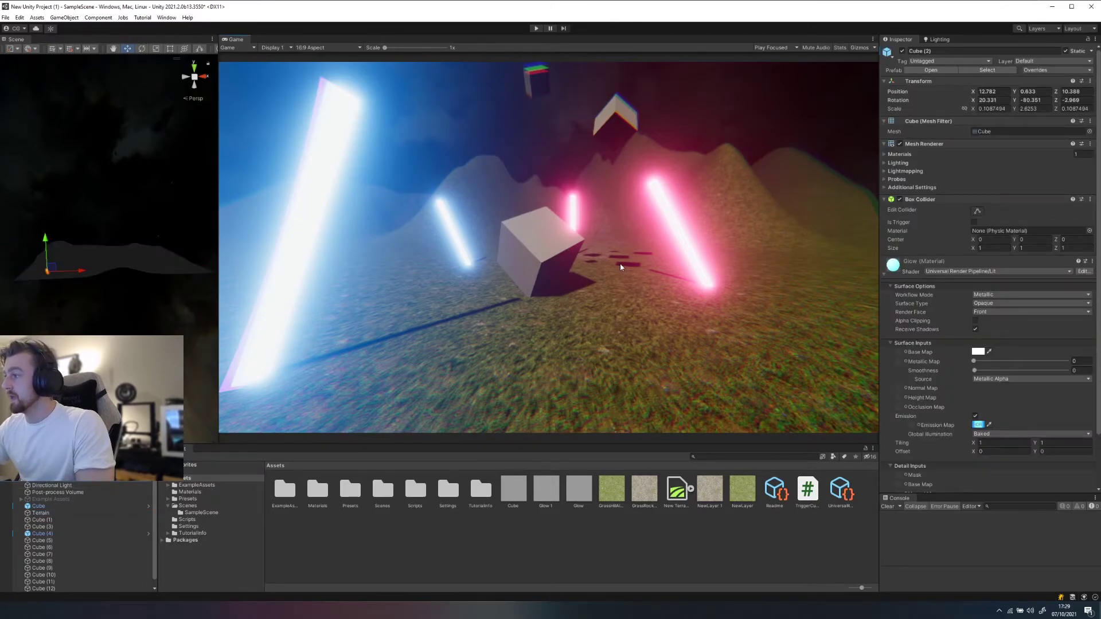
drag(215, 277, 675, 277)
key(f)
scroll(439, 288, down, 10)
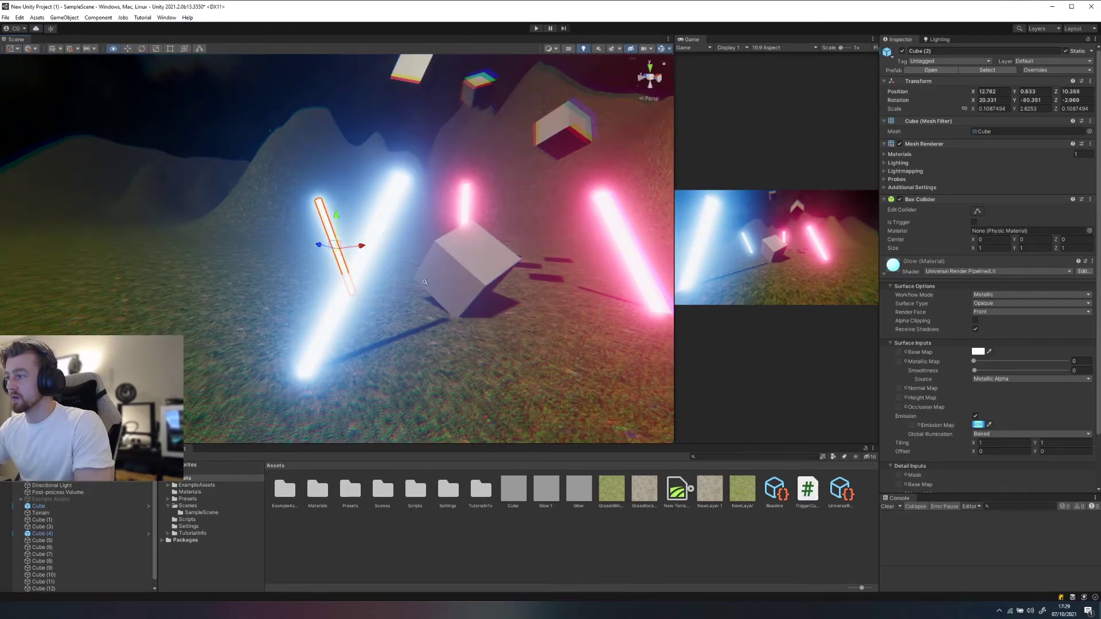
click(371, 266)
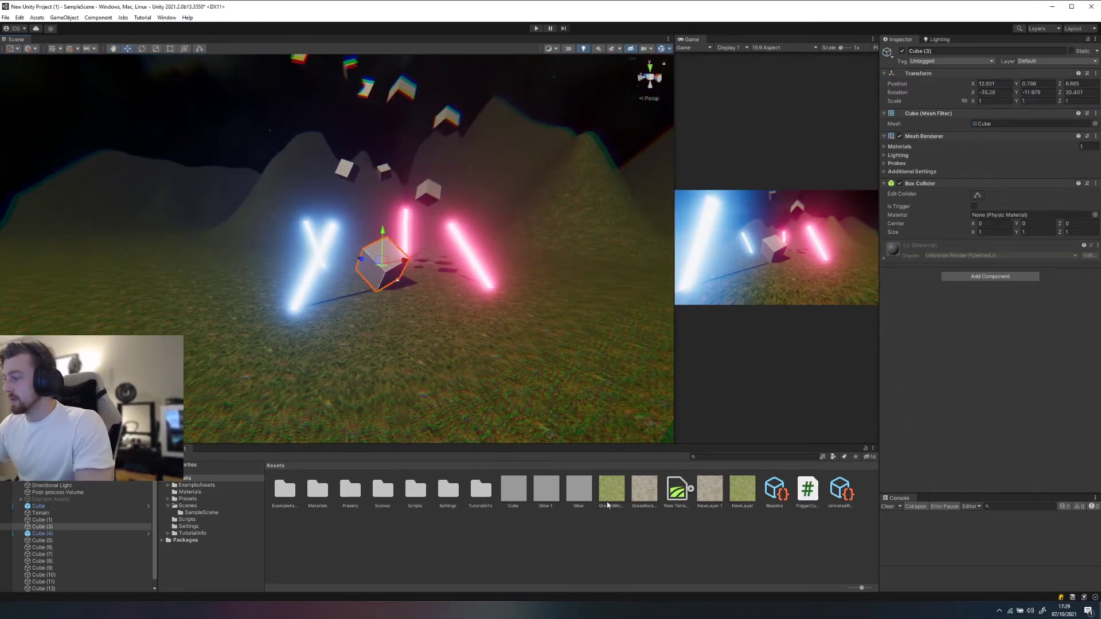
drag(808, 489, 977, 336)
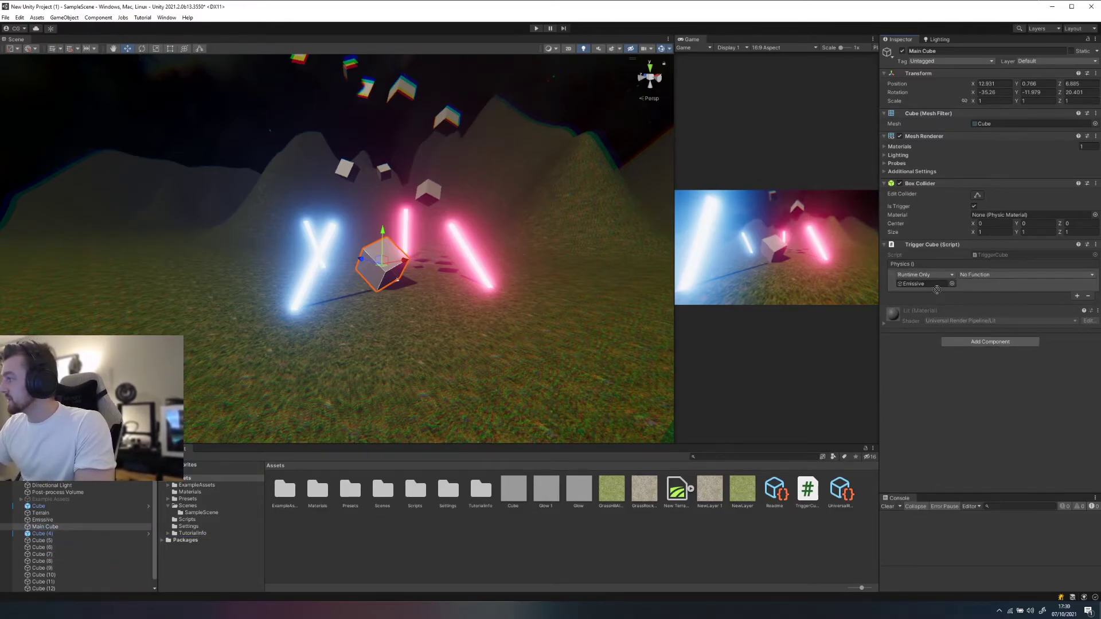
Step: Set the Physics event's function for Cube (7) to the Rigidbody's isKinematic property
click(975, 276)
mouse_move(991, 346)
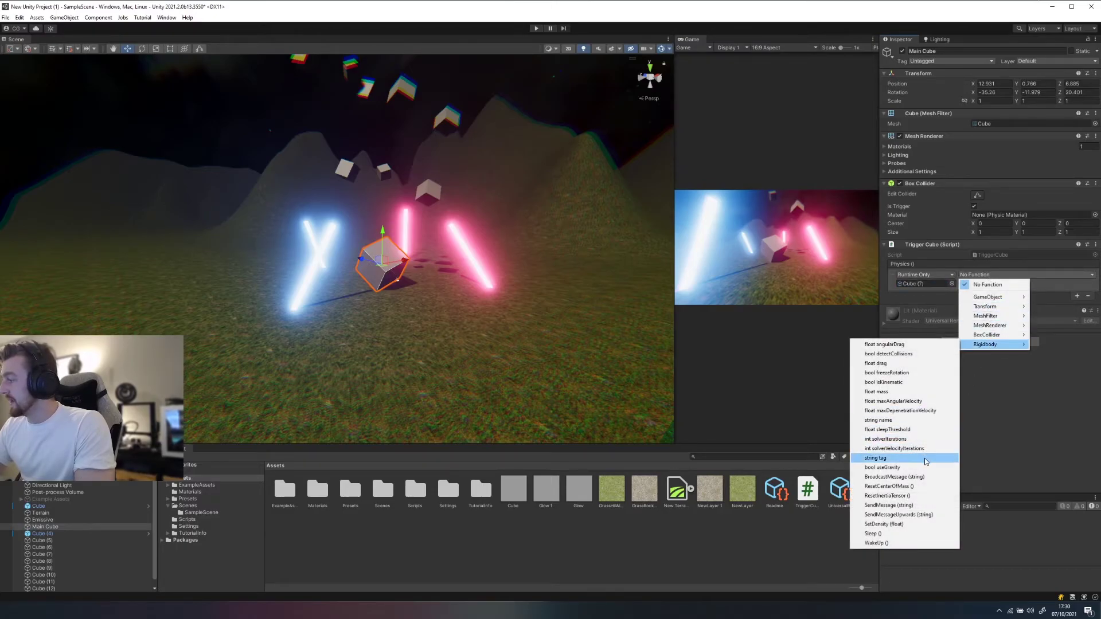
click(918, 382)
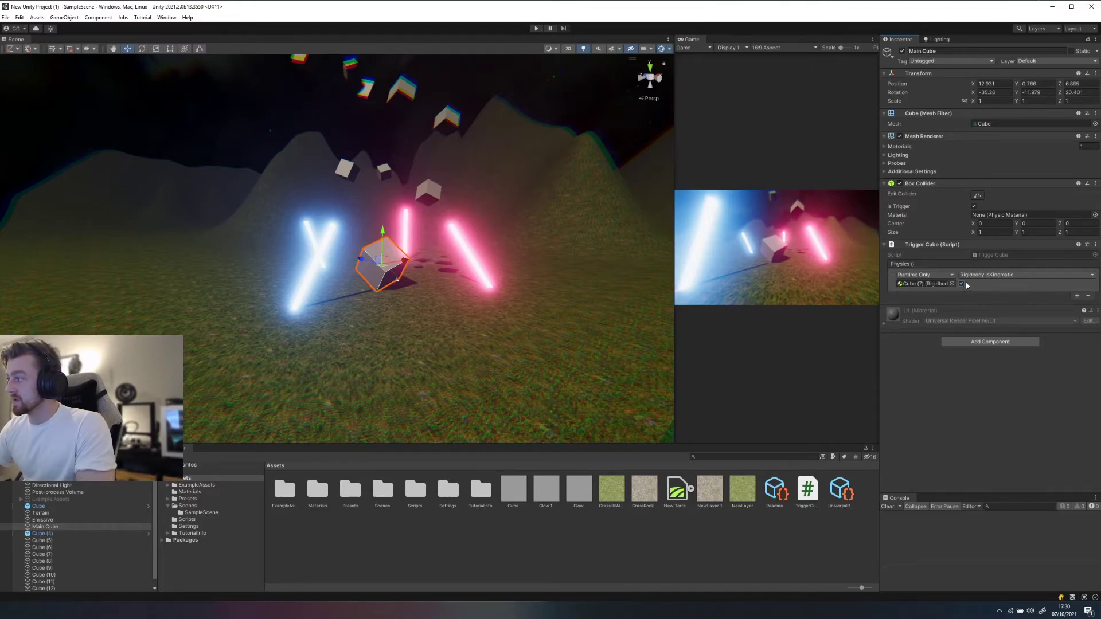
Step: Select all the small floating cubes, enable Is Kinematic on their Rigidbodies and save the scene
middle_drag(446, 172, 468, 276)
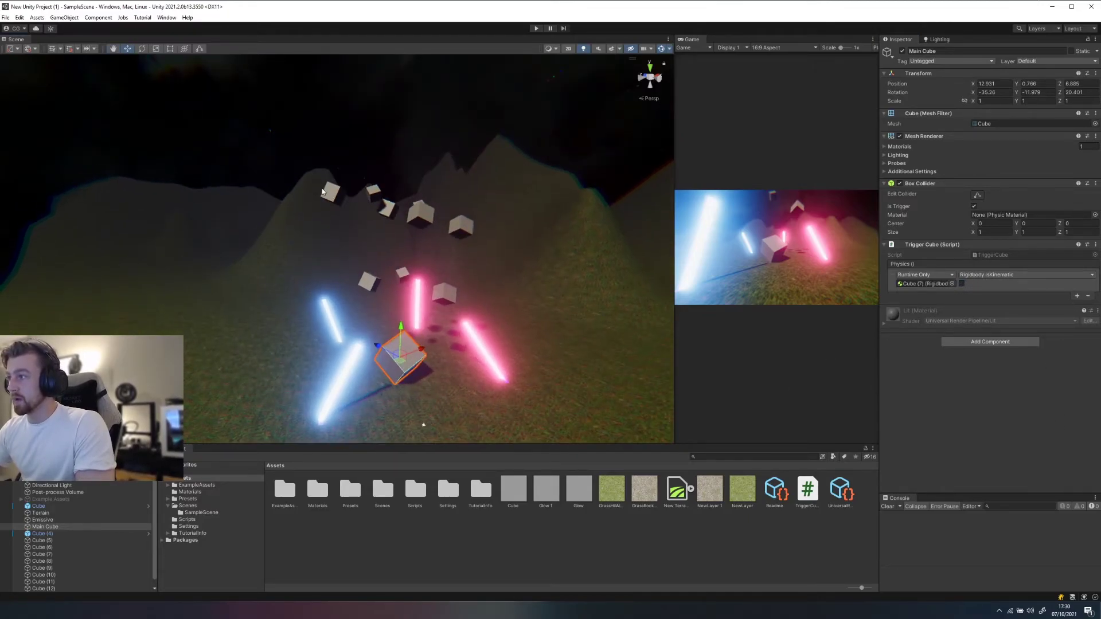
drag(294, 163, 490, 310)
drag(541, 275, 500, 154)
click(500, 156)
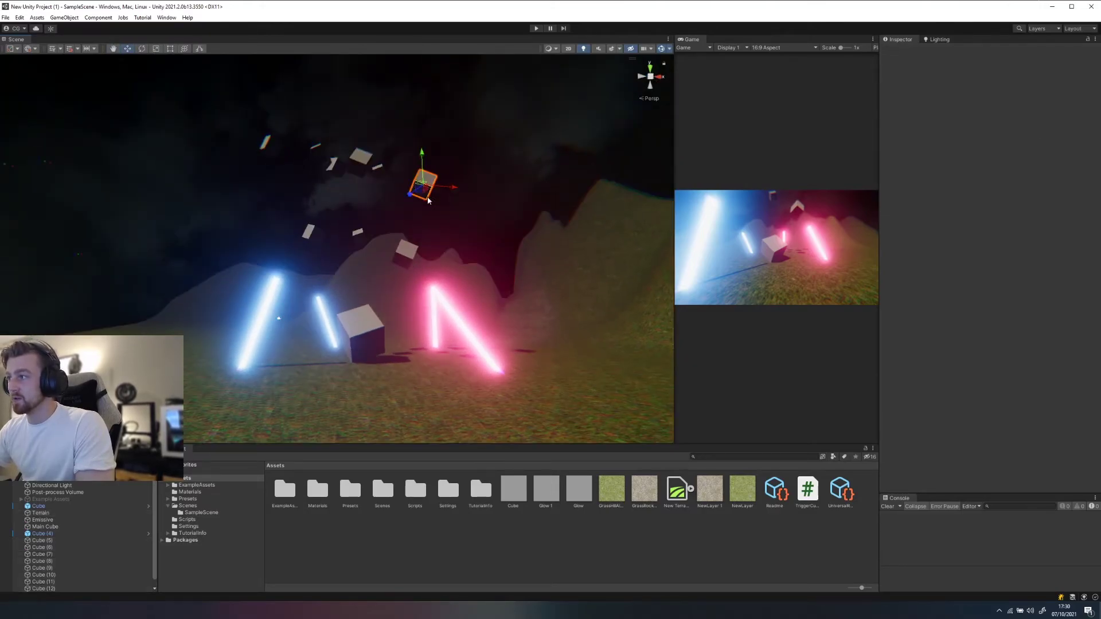
click(426, 189)
shift+click(405, 252)
shift+click(358, 235)
shift+click(313, 234)
shift+click(271, 147)
shift+click(317, 151)
shift+click(336, 166)
shift+click(367, 160)
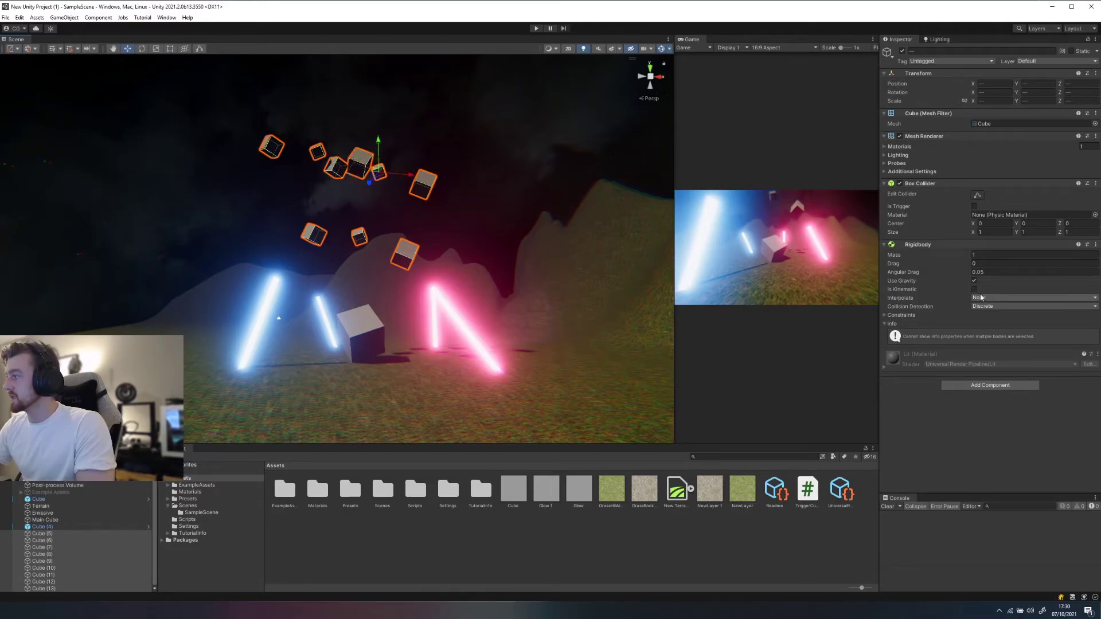
key(ctrl+s)
Step: Turn on the isKinematic value for Cube (7) in Main Cube's Physics event
alt+drag(307, 236, 378, 262)
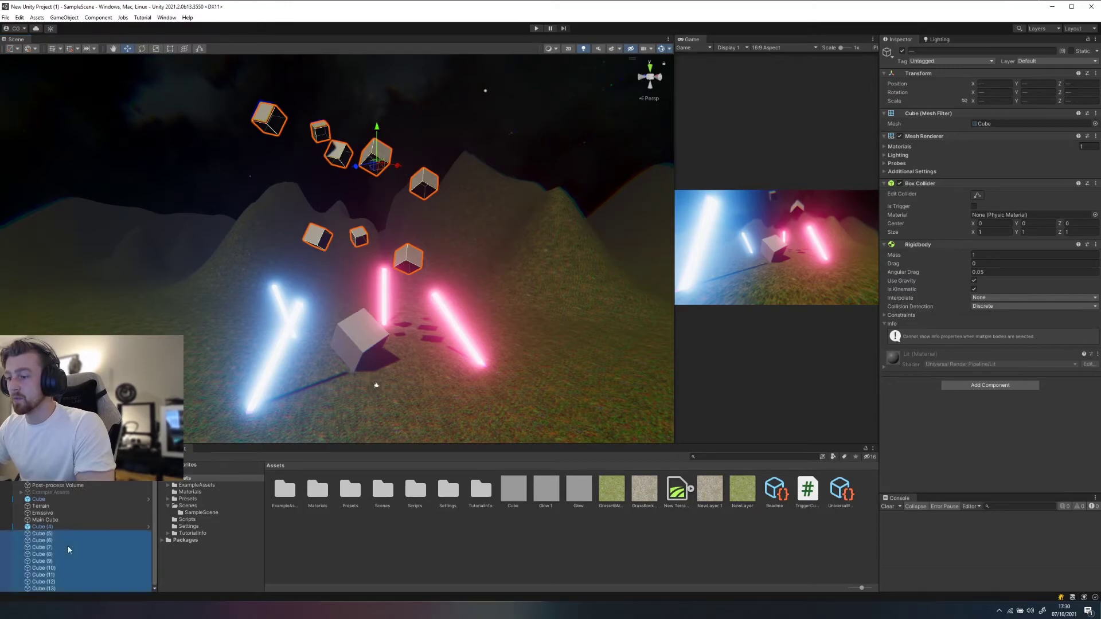
click(408, 260)
click(352, 341)
click(42, 547)
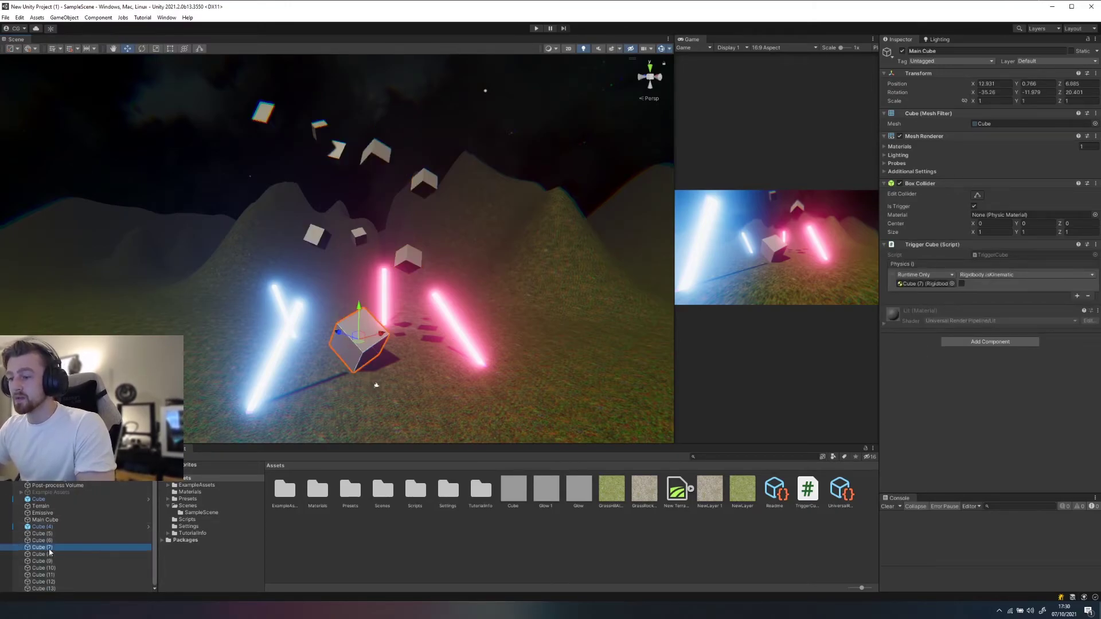
click(92, 519)
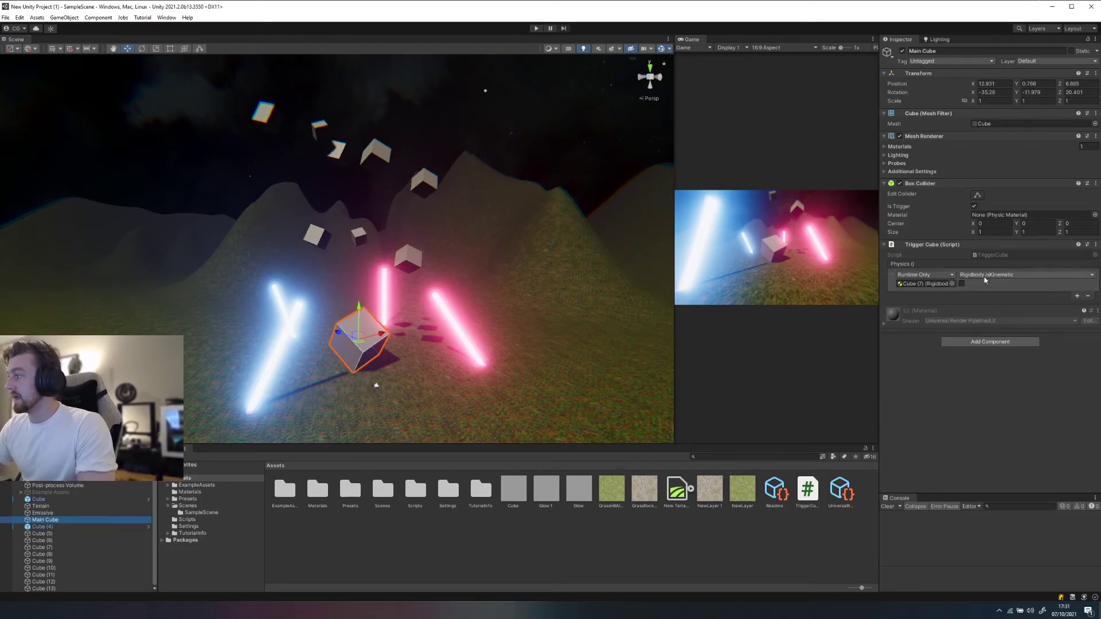
click(962, 284)
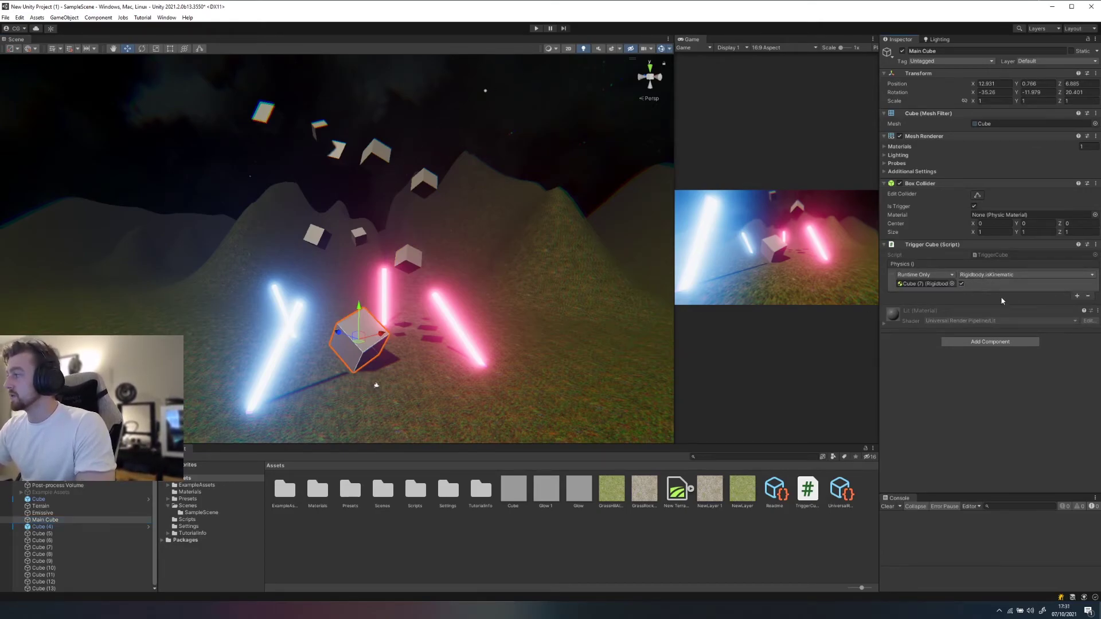
Step: Play the scene in a widened game view and move the camera toward and away from the main cube to test the trigger
click(536, 28)
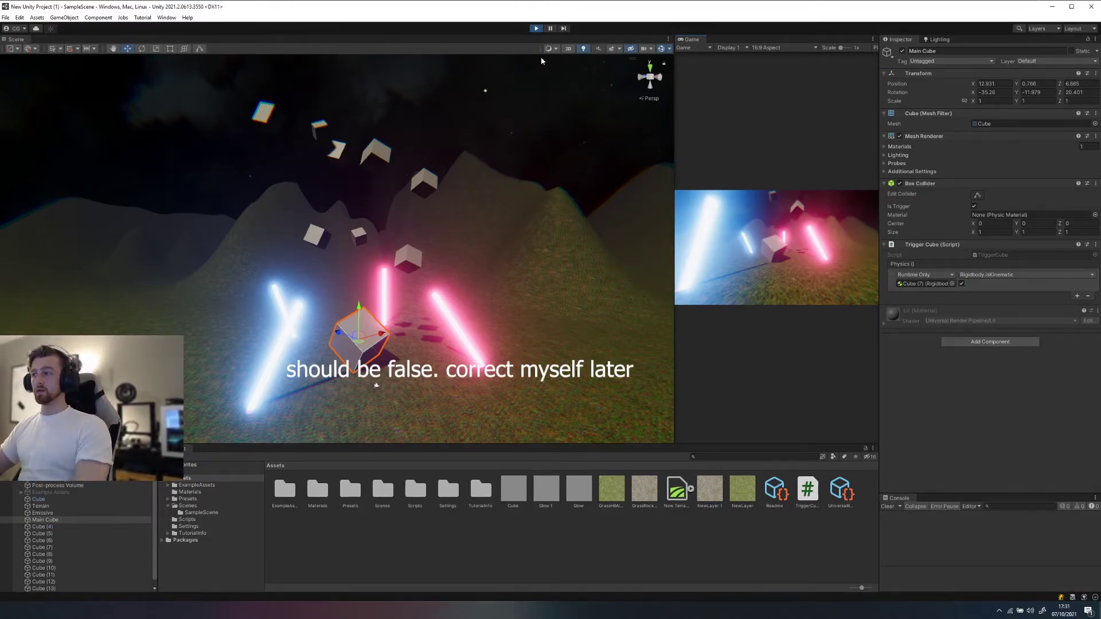
right_drag(491, 262, 700, 234)
drag(674, 231, 187, 231)
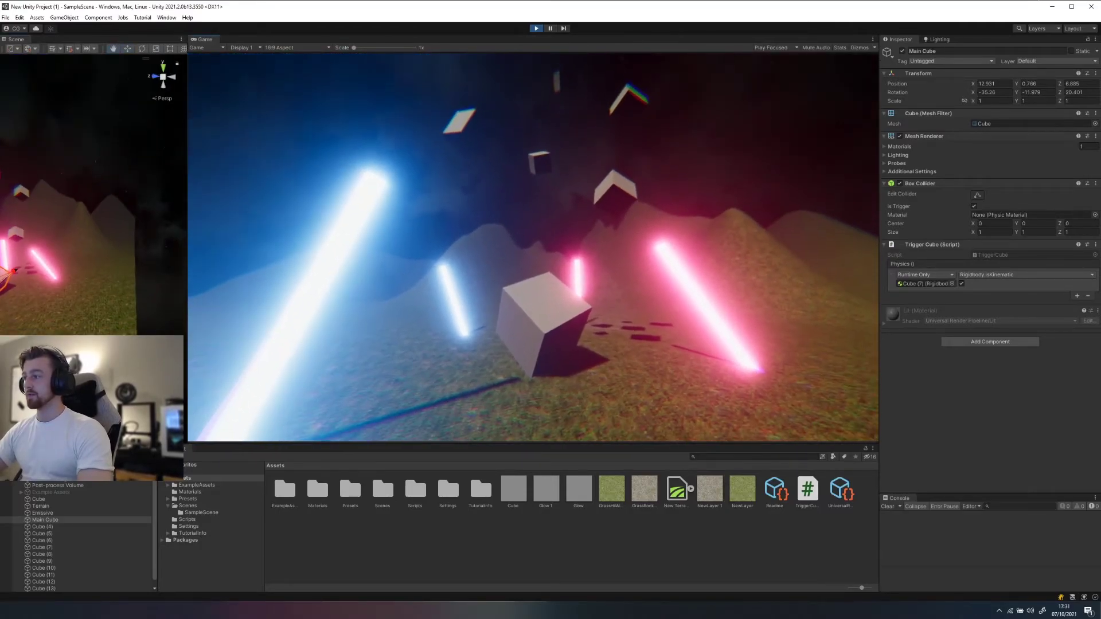
key(w)
key(s)
key(w)
key(s)
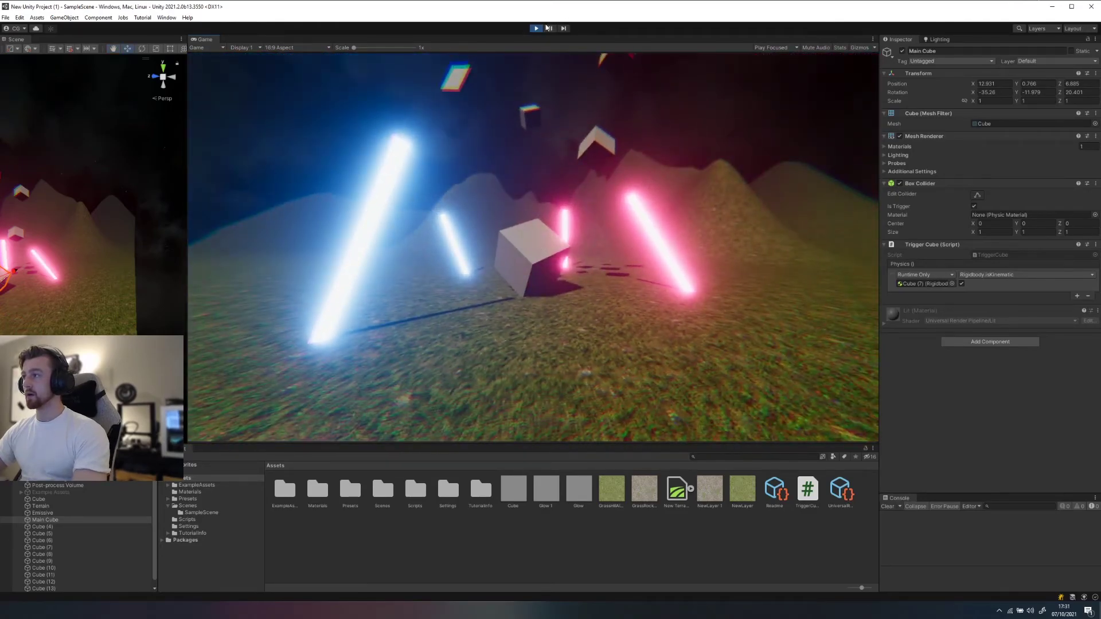
Step: Stop play mode, widen the scene view and frame the Main Camera in it
drag(188, 174, 595, 178)
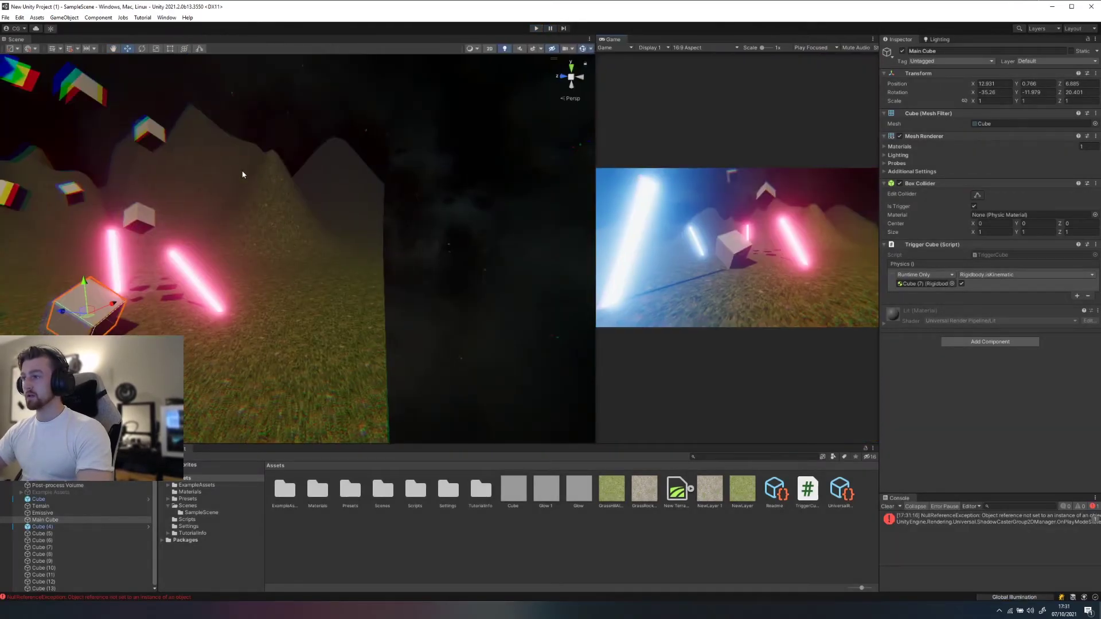
drag(595, 238, 613, 246)
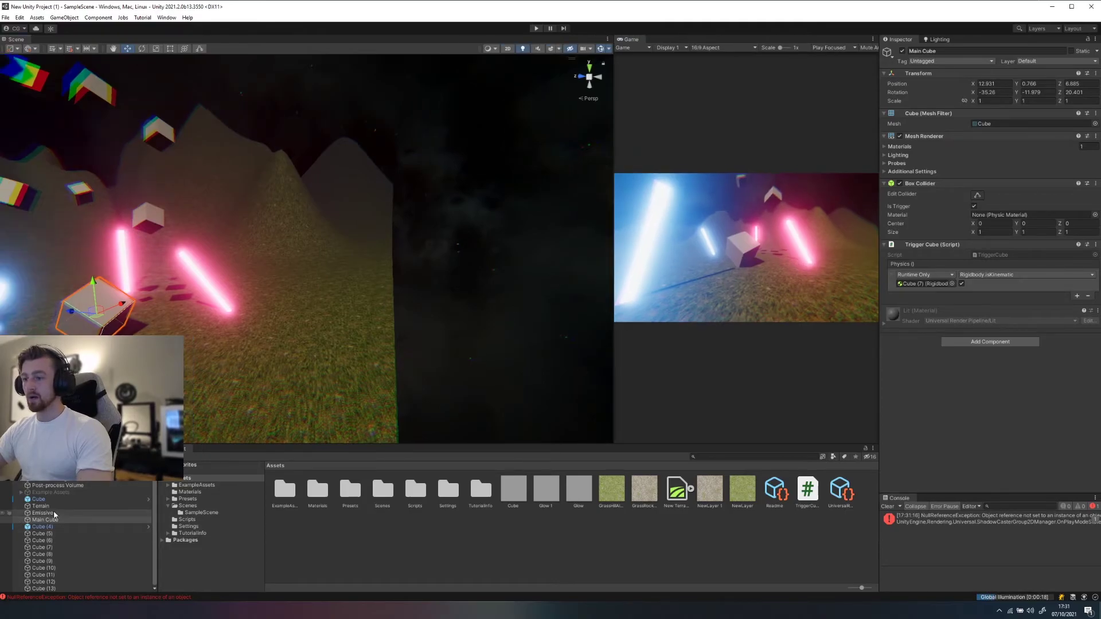
scroll(51, 510, up, 1)
click(46, 479)
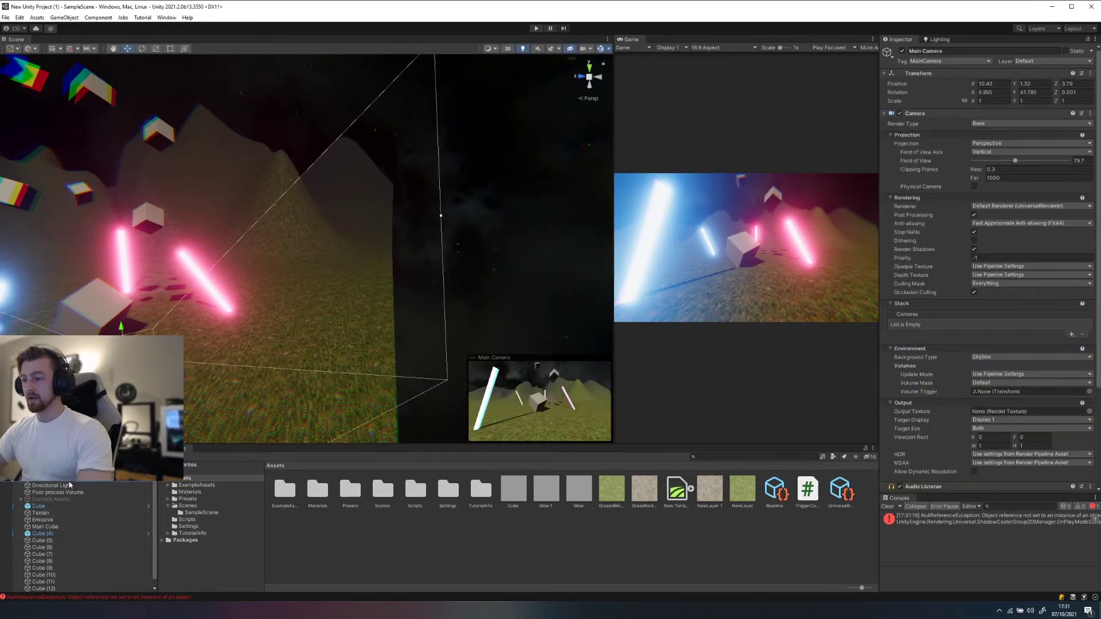
double_click(69, 481)
scroll(516, 218, up, 10)
alt+drag(551, 220, 792, 284)
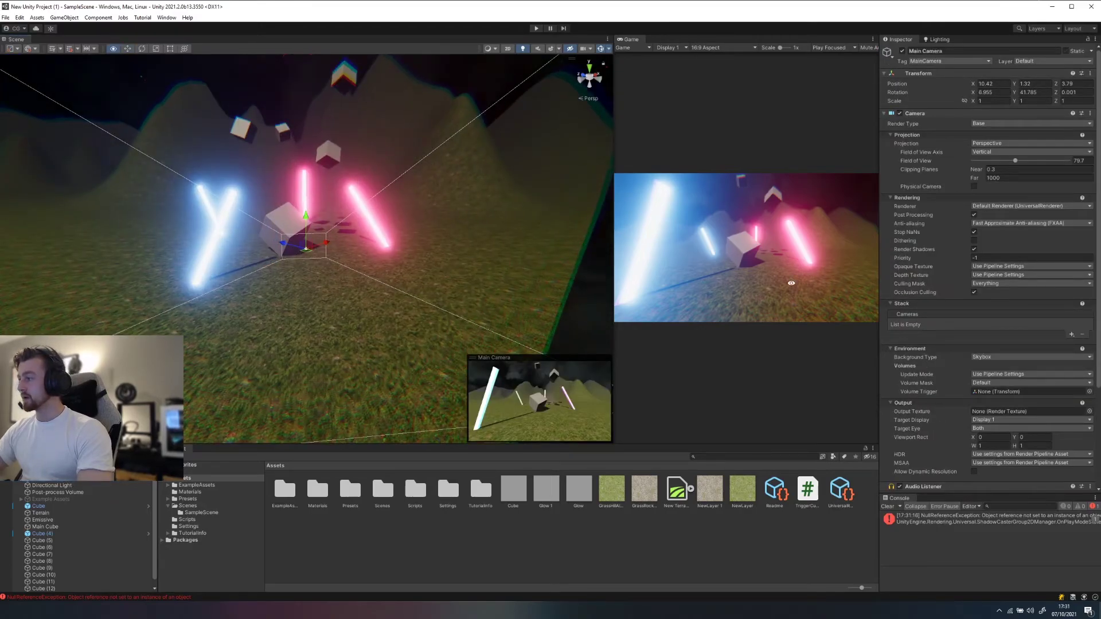
Step: Add a Box Collider component to the Main Camera and inspect it in the scene view
scroll(986, 344, down, 5)
click(975, 483)
text(rigi)
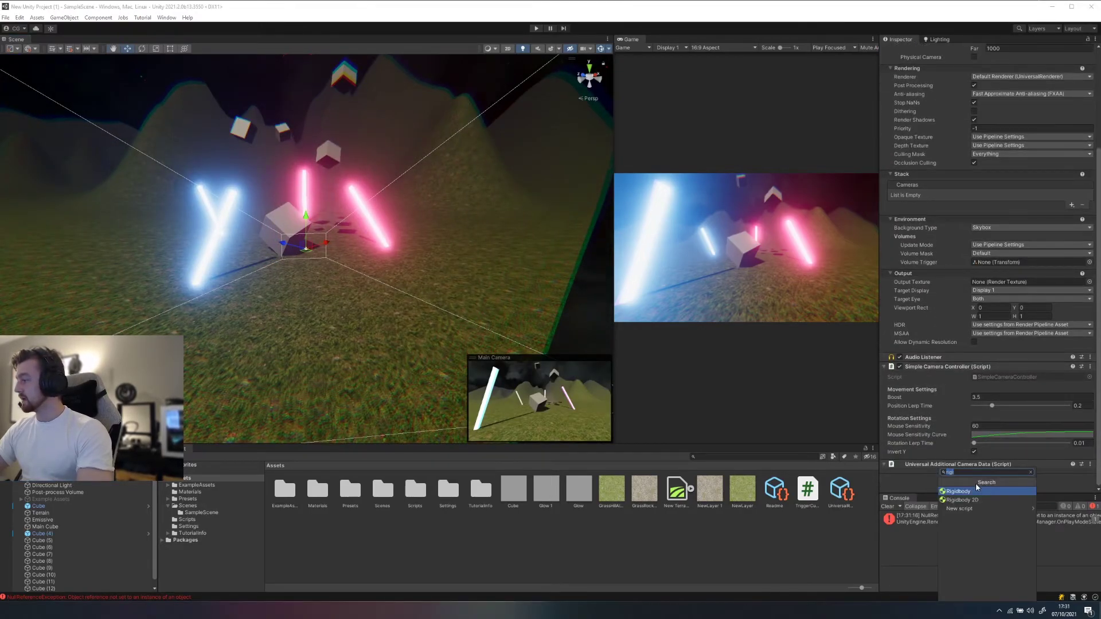
text(box)
key(Return)
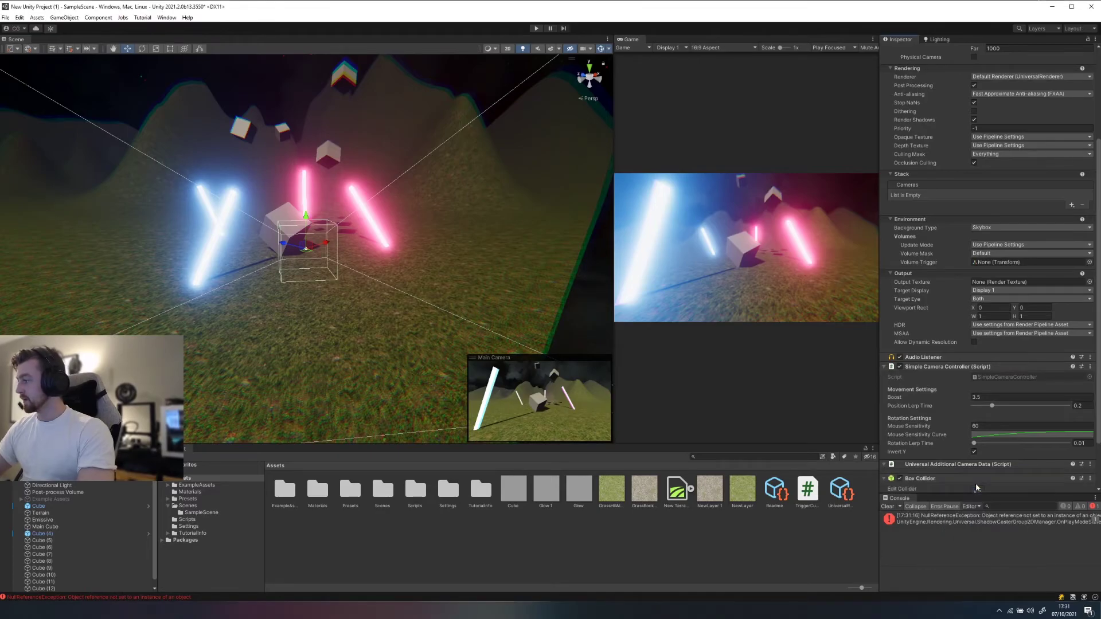
alt+drag(419, 245, 287, 223)
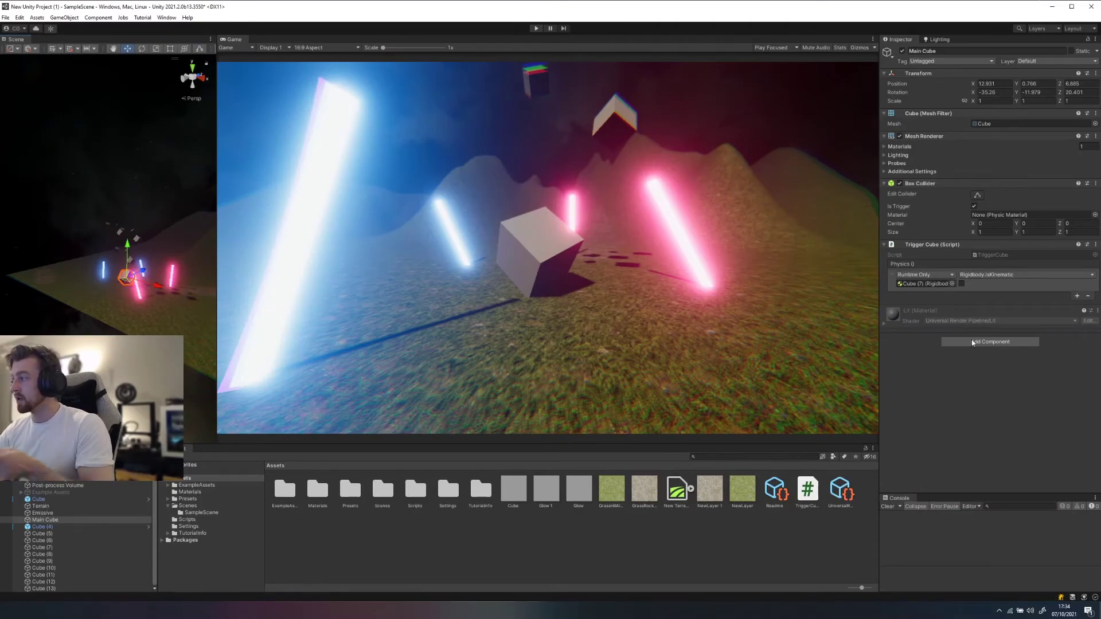
Step: Add a Rigidbody component to Main Cube and collapse its settings
click(972, 343)
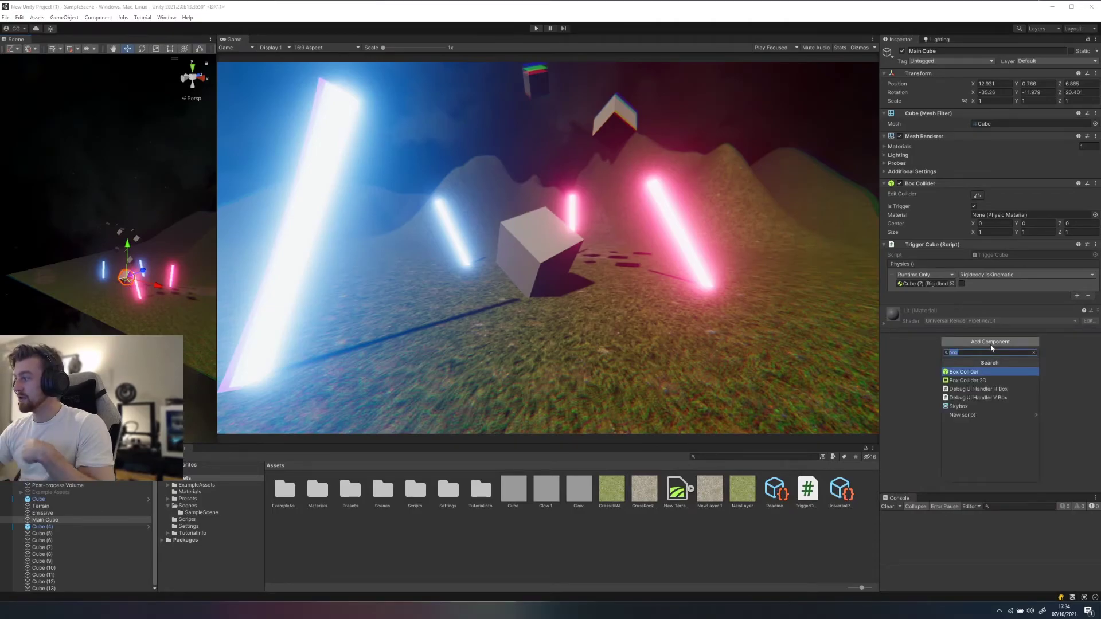
text(rigidbody)
key(Return)
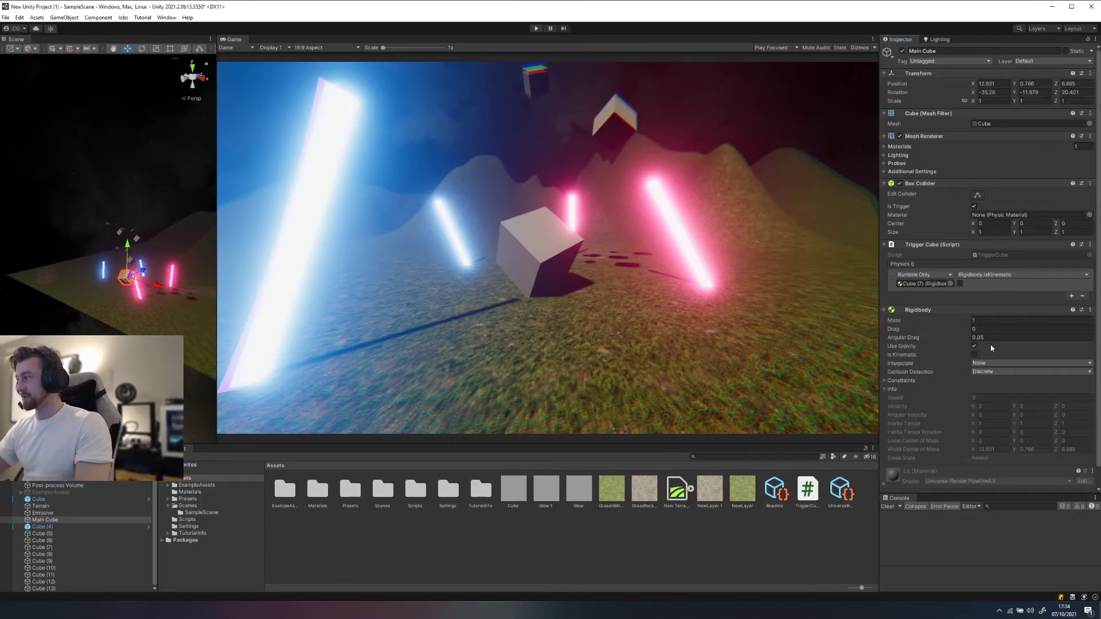
click(937, 313)
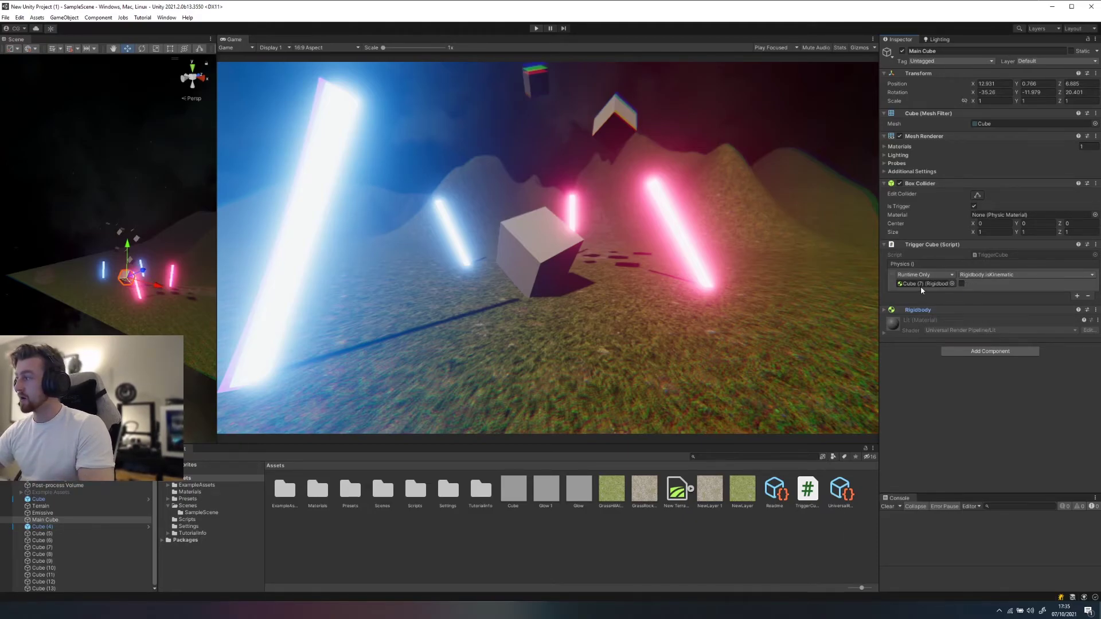
Step: Play the scene twice, moving the camera into the main cube to test the trigger, and clear the console between runs
click(540, 29)
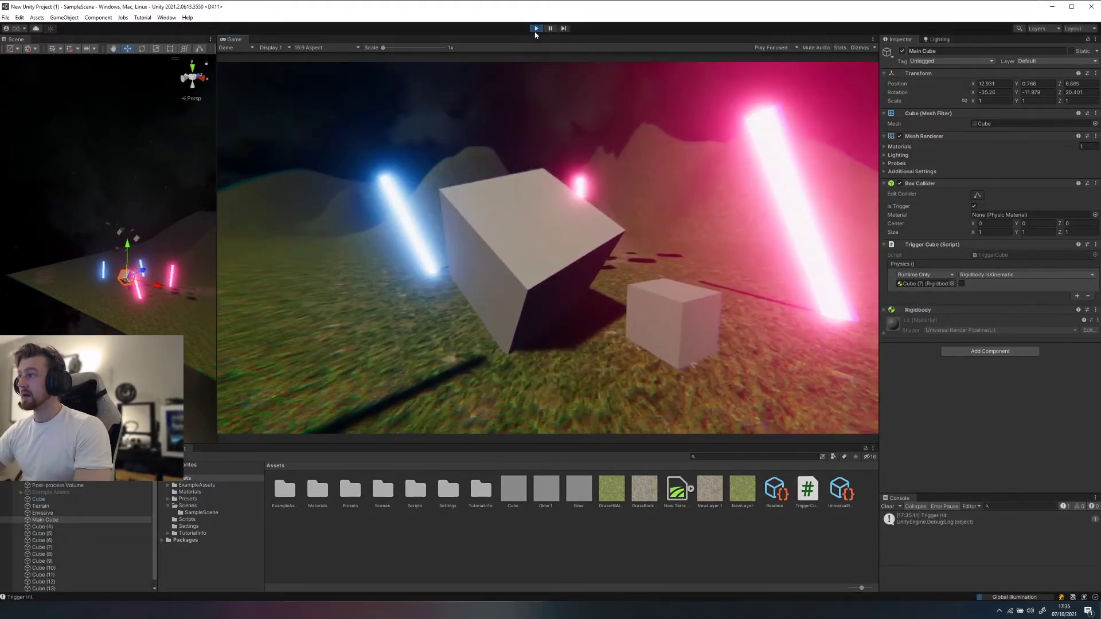
click(536, 31)
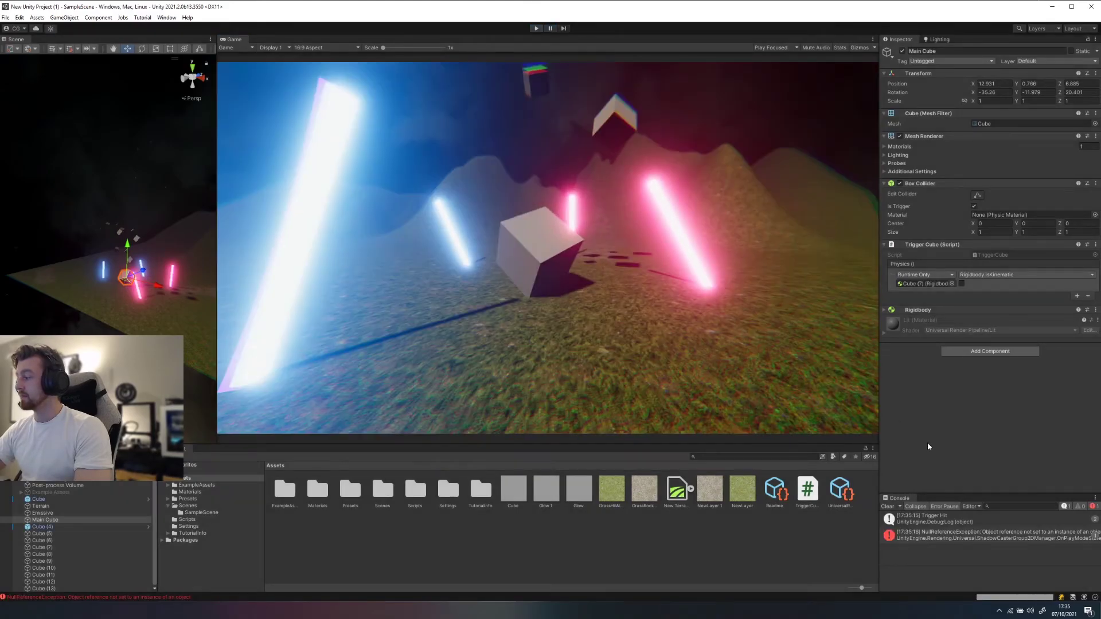
click(888, 507)
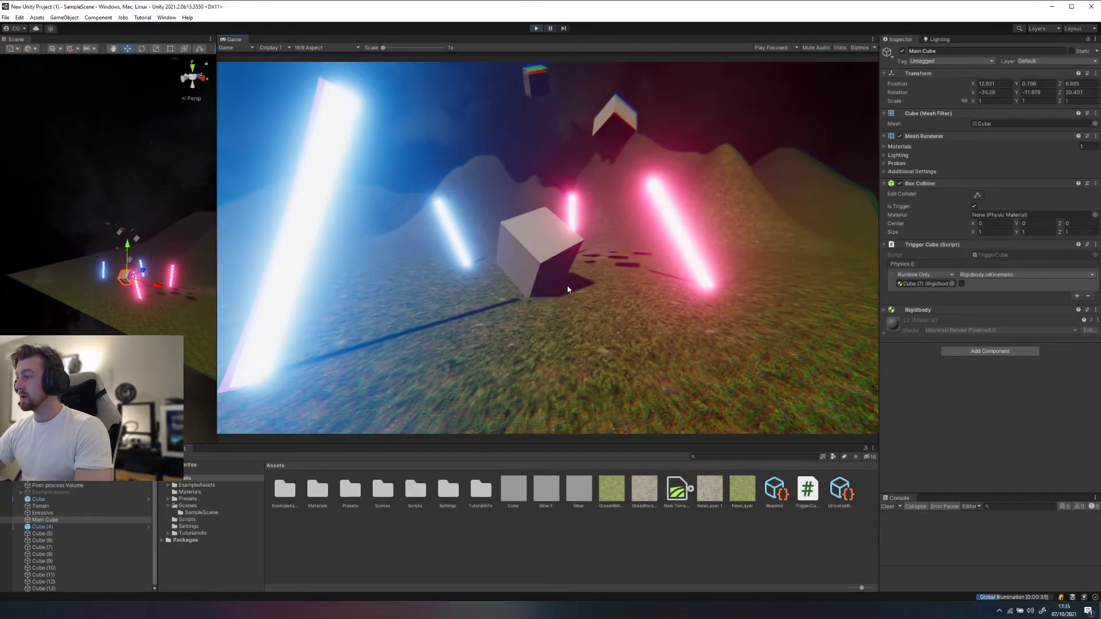
click(536, 28)
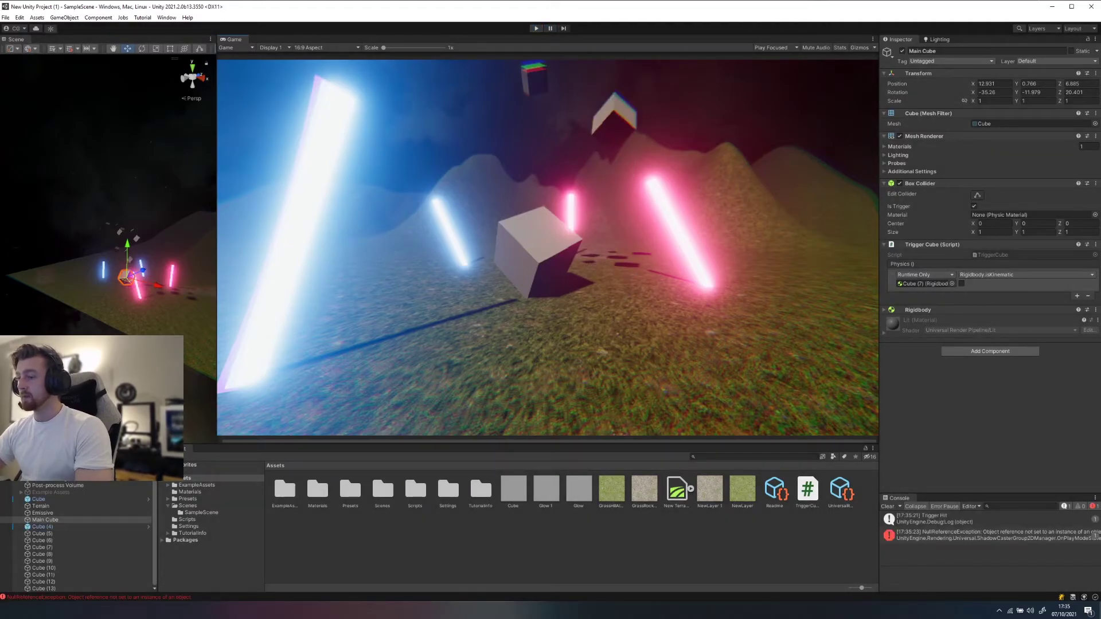
Step: Turn on the isKinematic value for Cube (7) in Main Cube's Physics event and enable Is Kinematic on Cube (7)'s Rigidbody
click(962, 283)
click(54, 547)
click(987, 245)
click(974, 289)
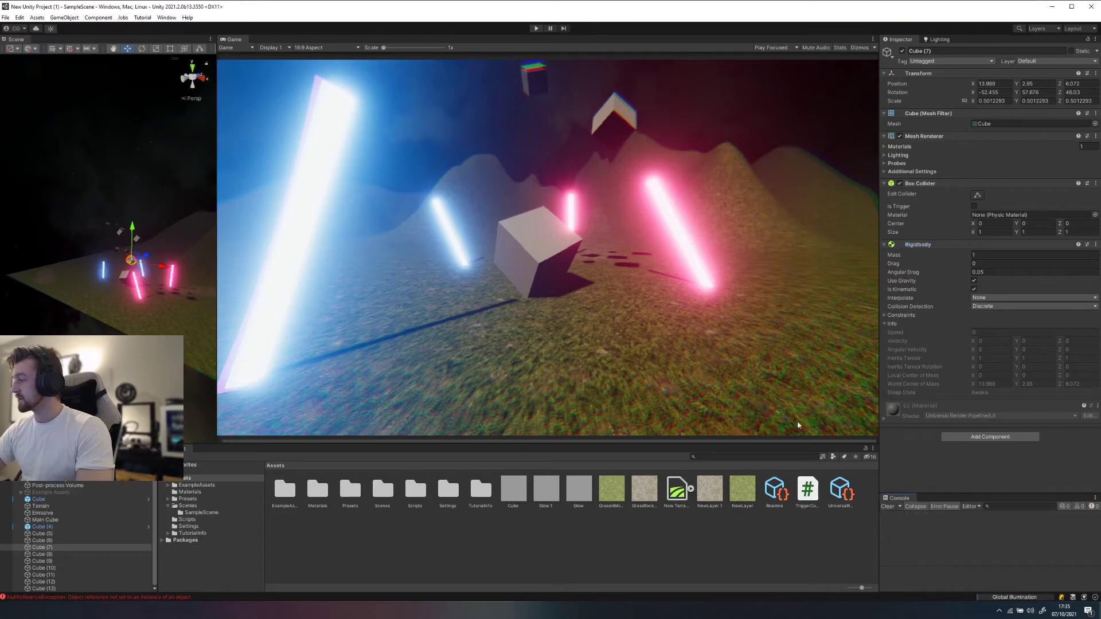
Step: Raise Main Cube to a Y position of 1.27 and test its trigger in play mode with a wider scene view
click(130, 278)
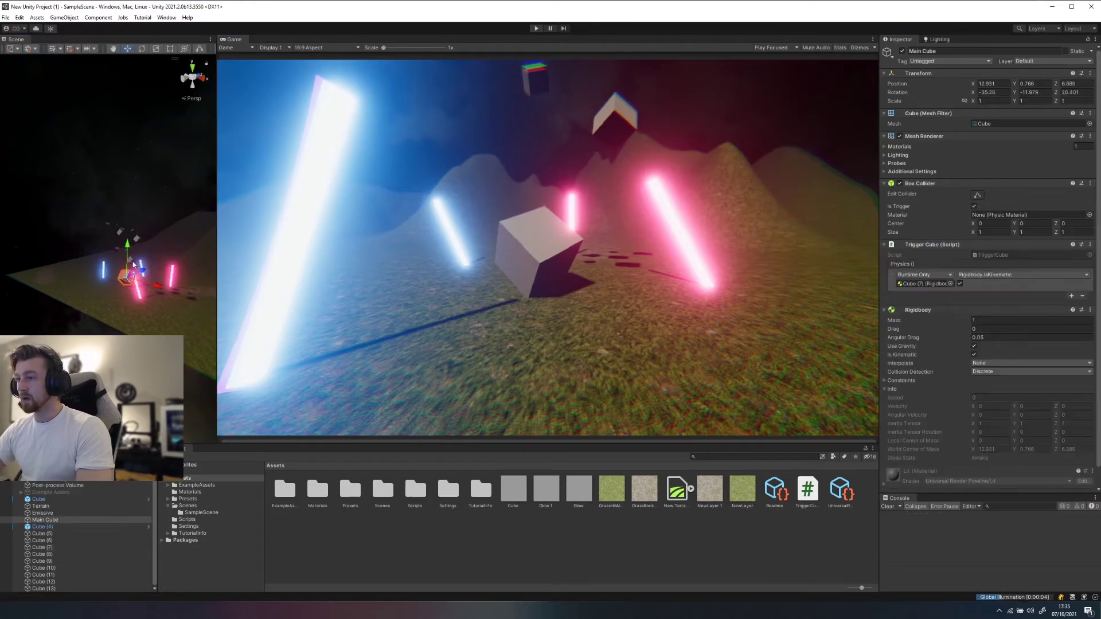
key(f)
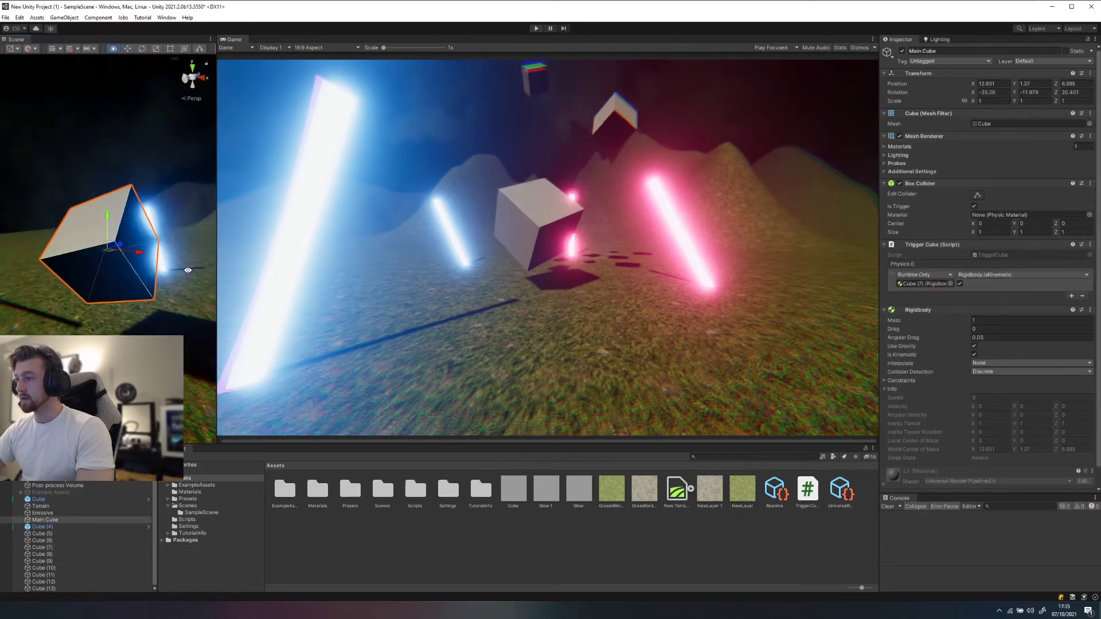
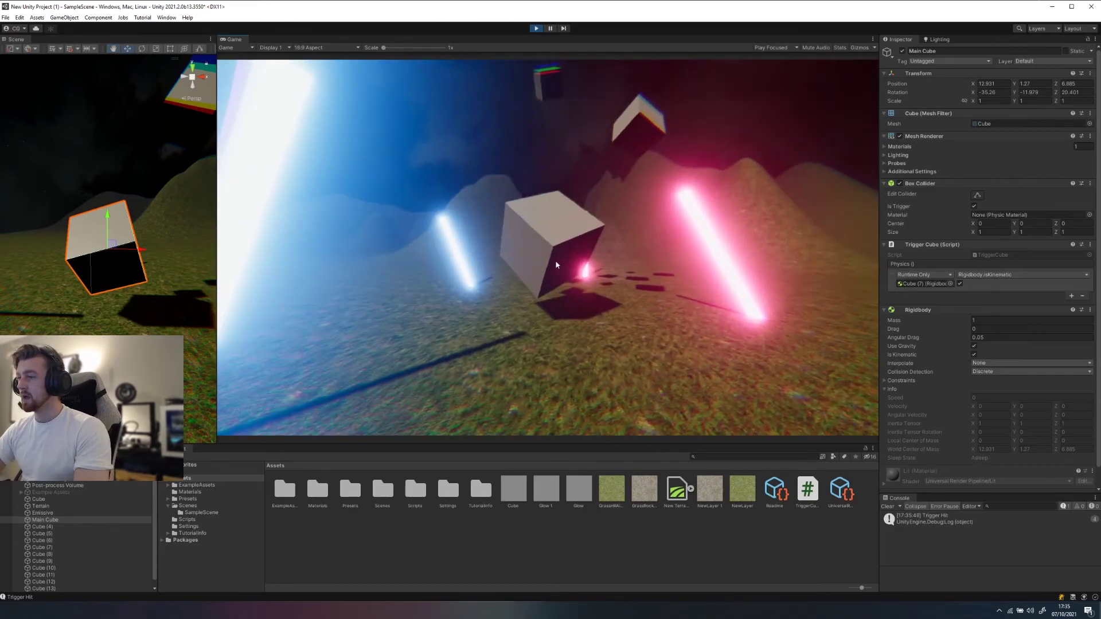
drag(217, 215, 285, 215)
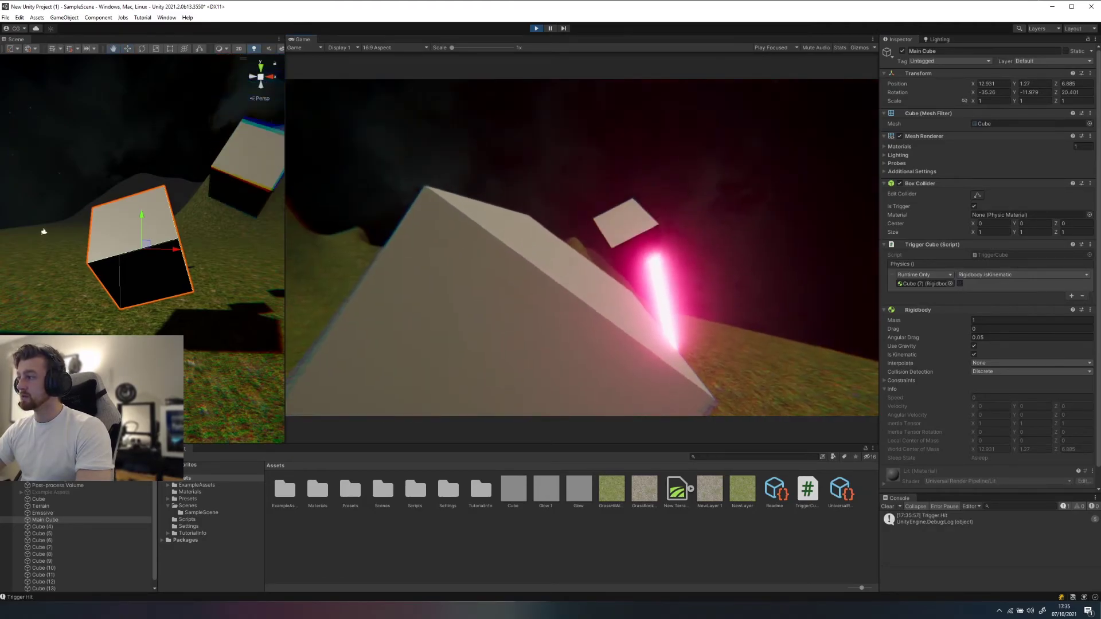
click(536, 28)
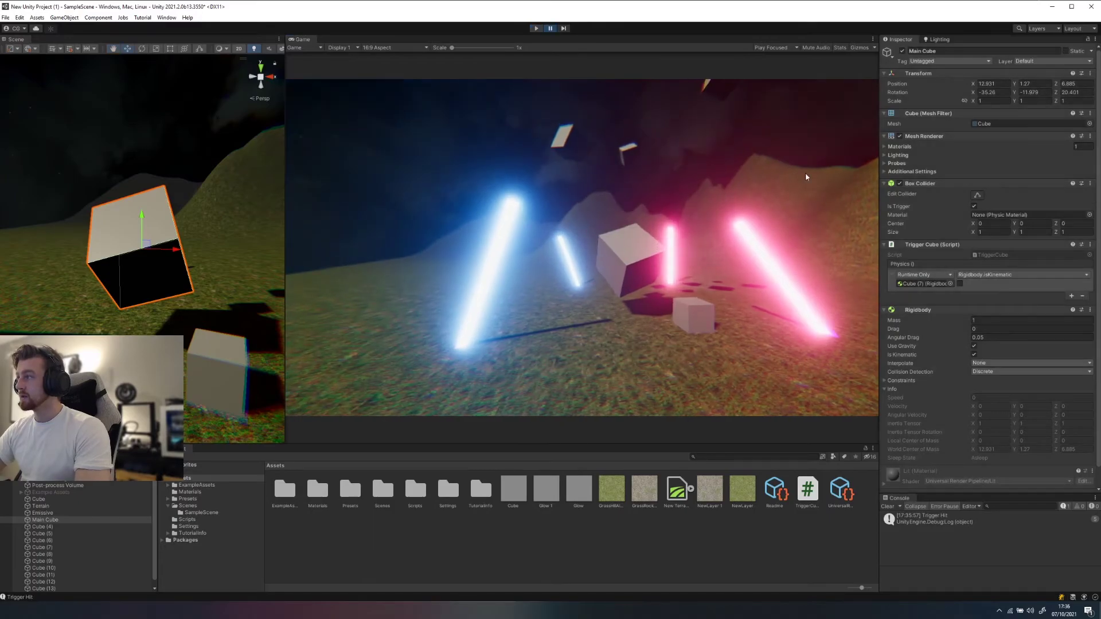
Step: In Main Cube's Physics event, turn off Cube (7)'s isKinematic value and add entries for Cube (5) through Cube (13) using Rigidbody.isKinematic, unticked
click(961, 284)
click(932, 310)
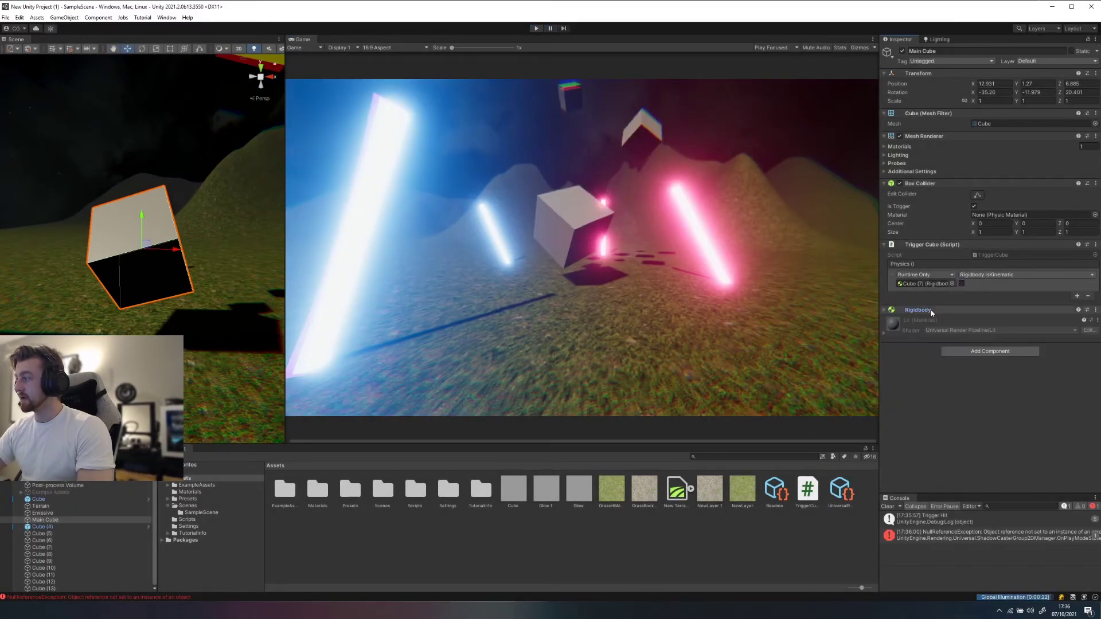
click(1077, 296)
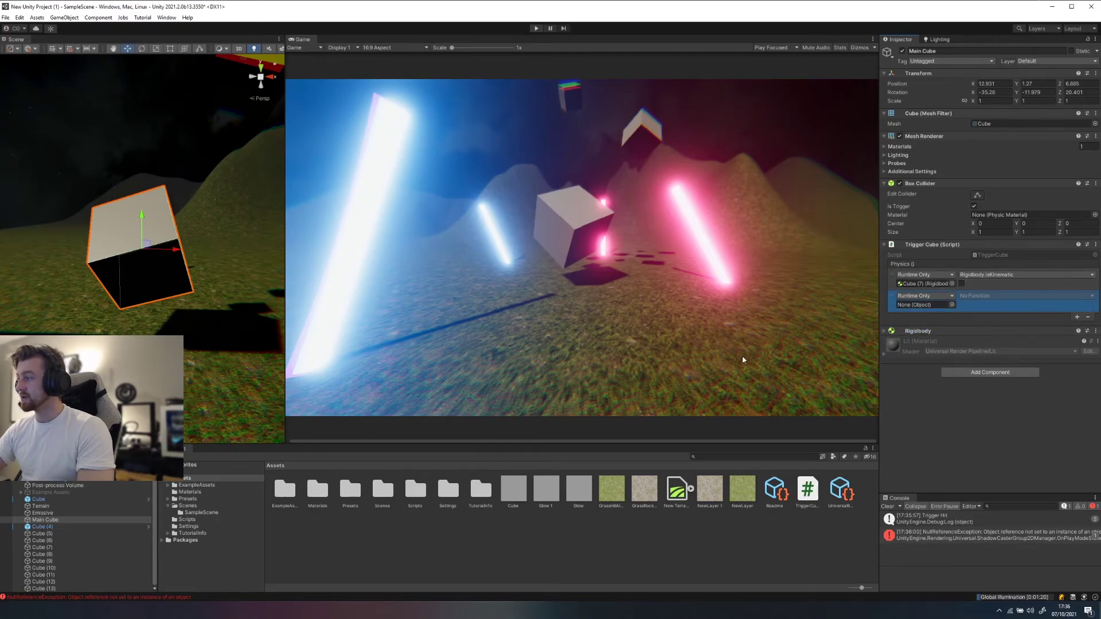
scroll(591, 206, down, 1)
scroll(208, 215, down, 2)
scroll(208, 215, down, 5)
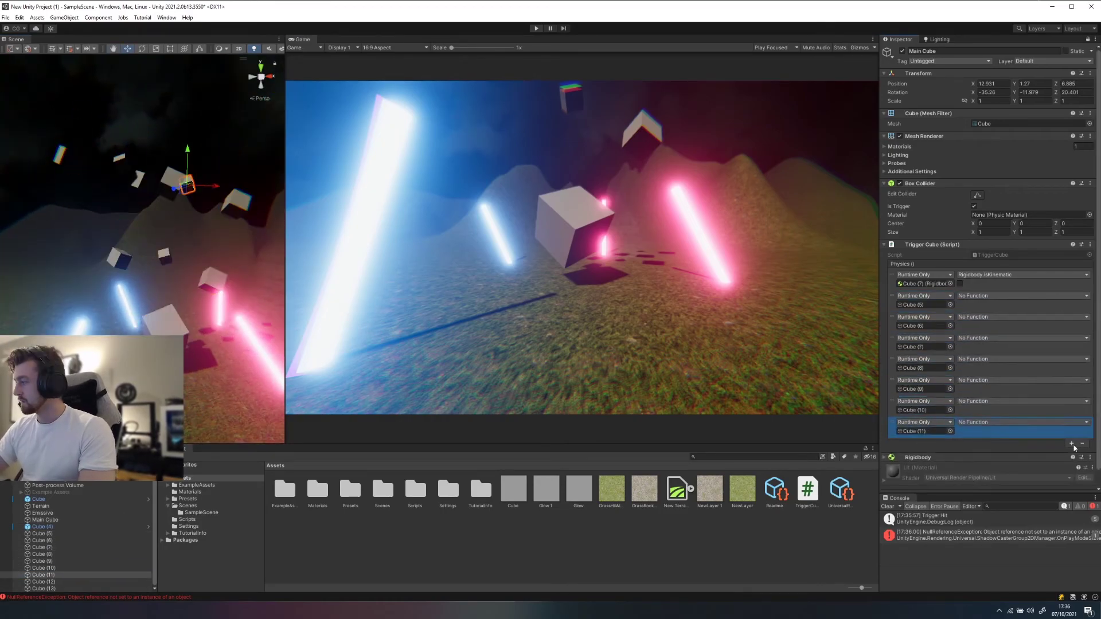
click(1021, 427)
mouse_move(995, 497)
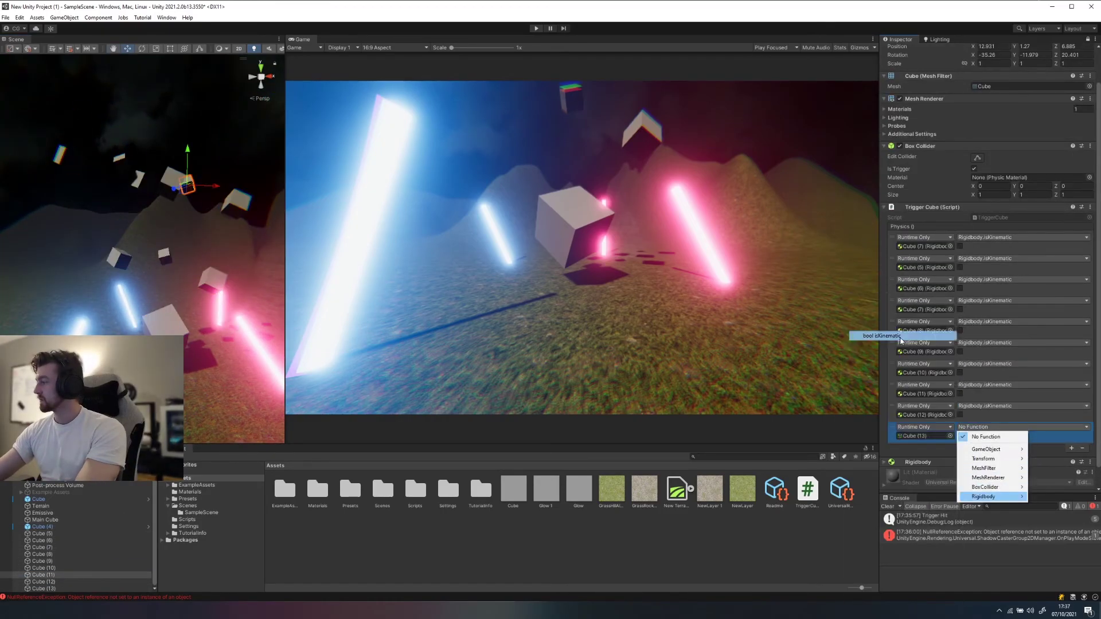
click(901, 337)
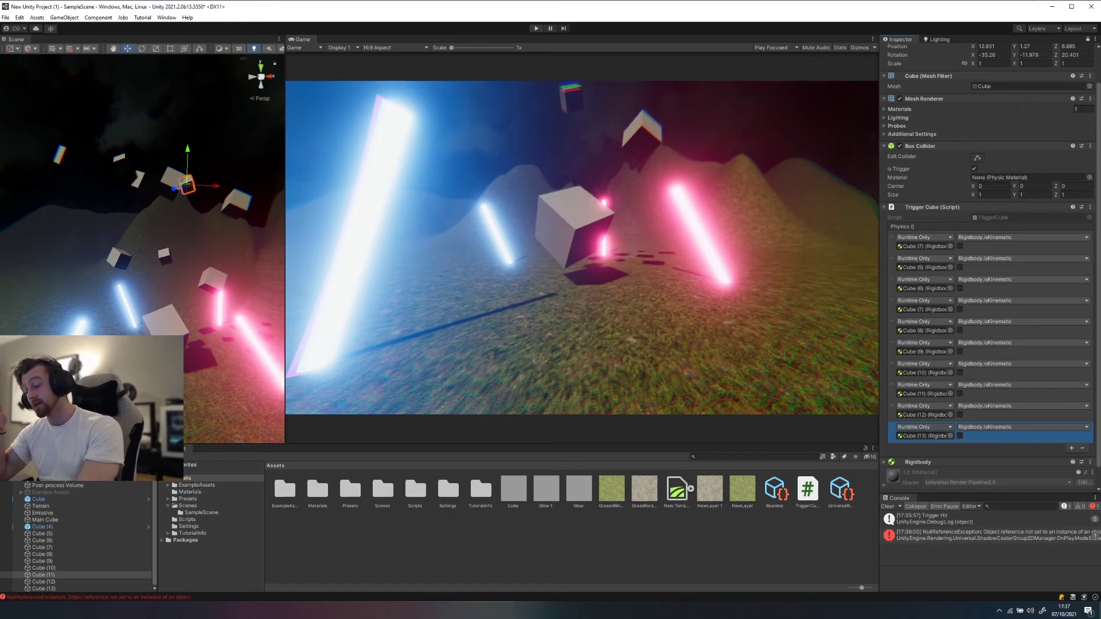
Step: Clear the console, save the scene and play it, moving the camera into the main cube to test releasing all the cubes
click(887, 506)
key(ctrl+s)
click(536, 28)
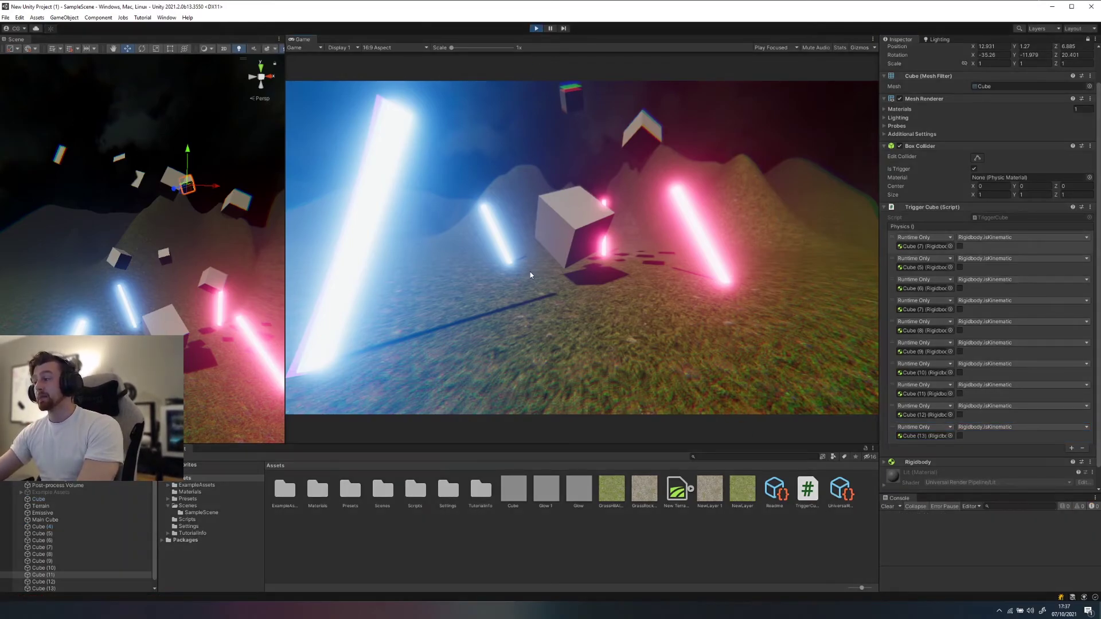
click(563, 297)
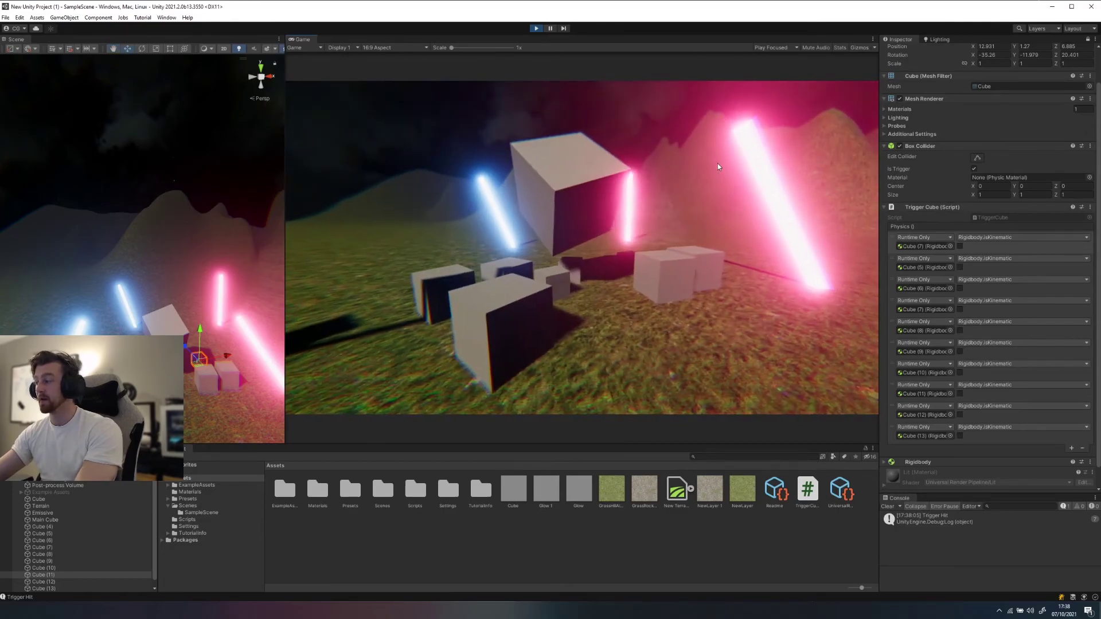
click(536, 28)
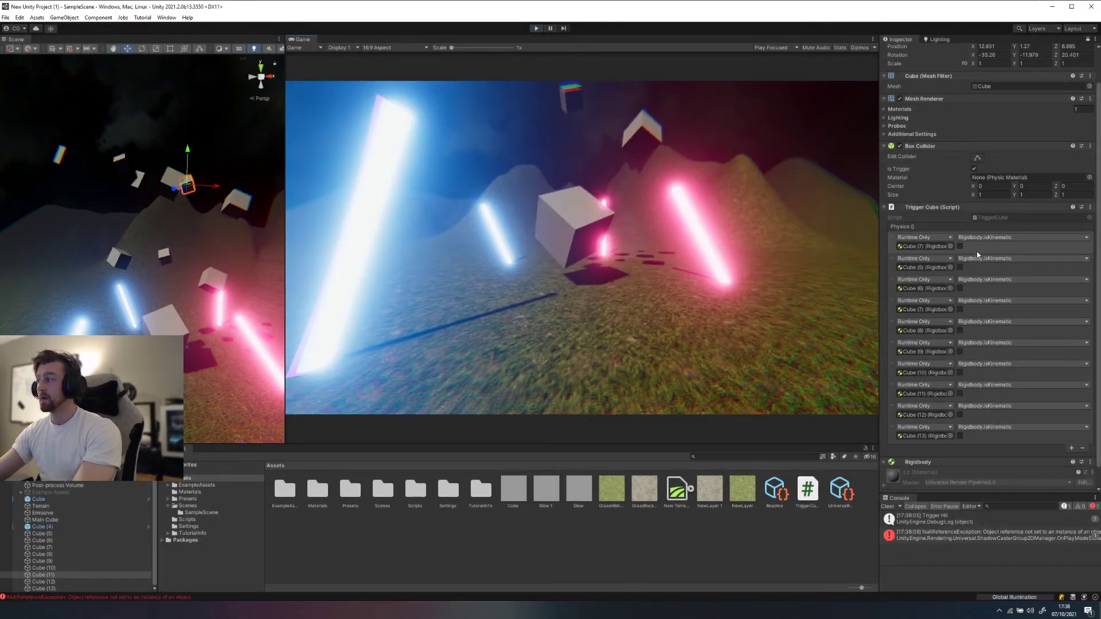
Step: Switch to TriggerCube.cs in Visual Studio and insert an empty line at the start of OnTriggerEnter
key(alt+Tab)
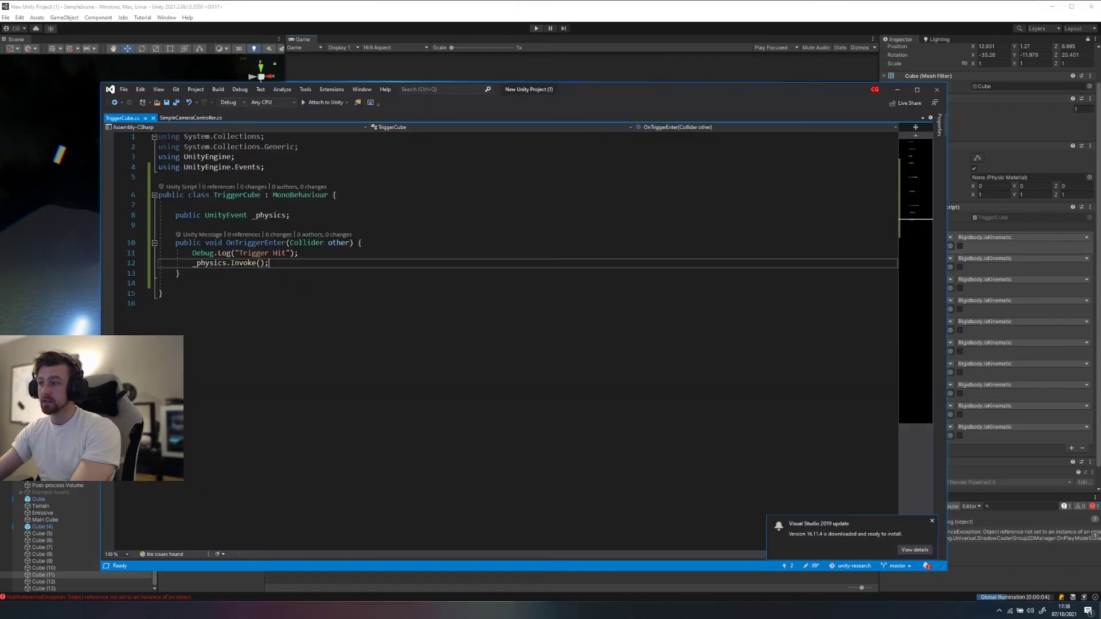
click(415, 244)
key(Return)
Step: Declare "public Rigidbody[] _cubes;" below the _physics event in the TriggerCube class and save the script
click(355, 216)
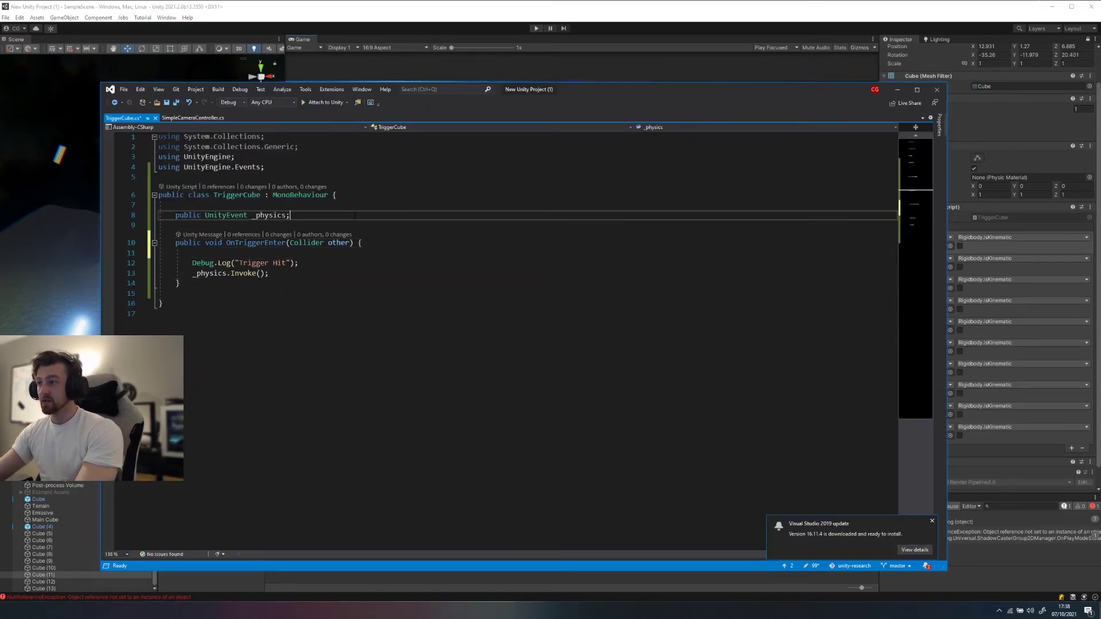
key(Return)
text(pub)
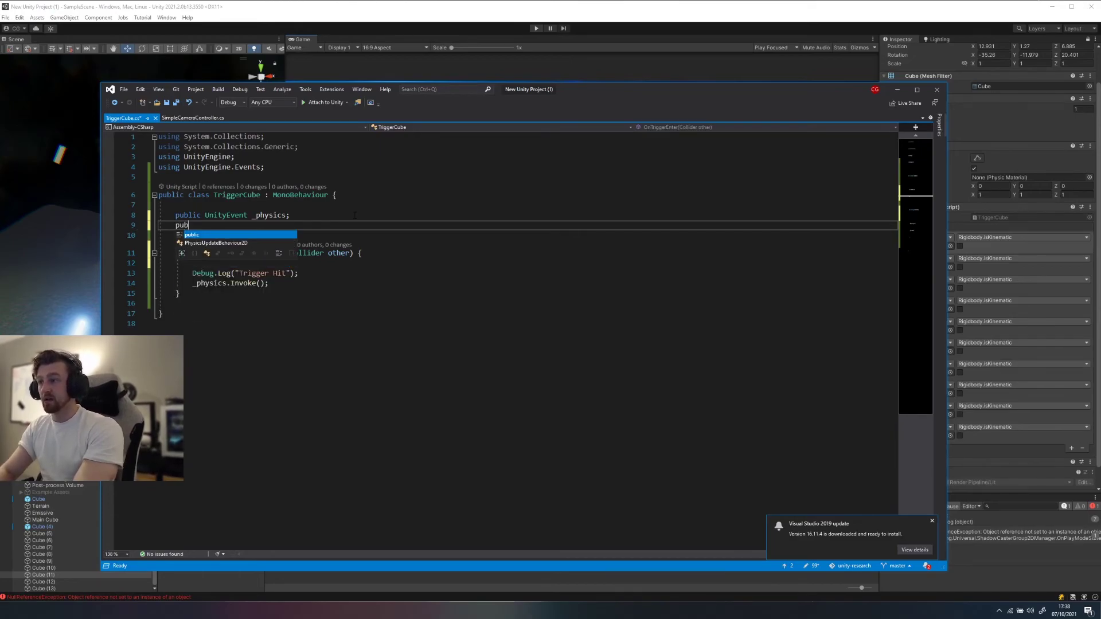
text(lic Rigi)
key(Tab)
text(p)
key(Escape)
key(BackSpace)
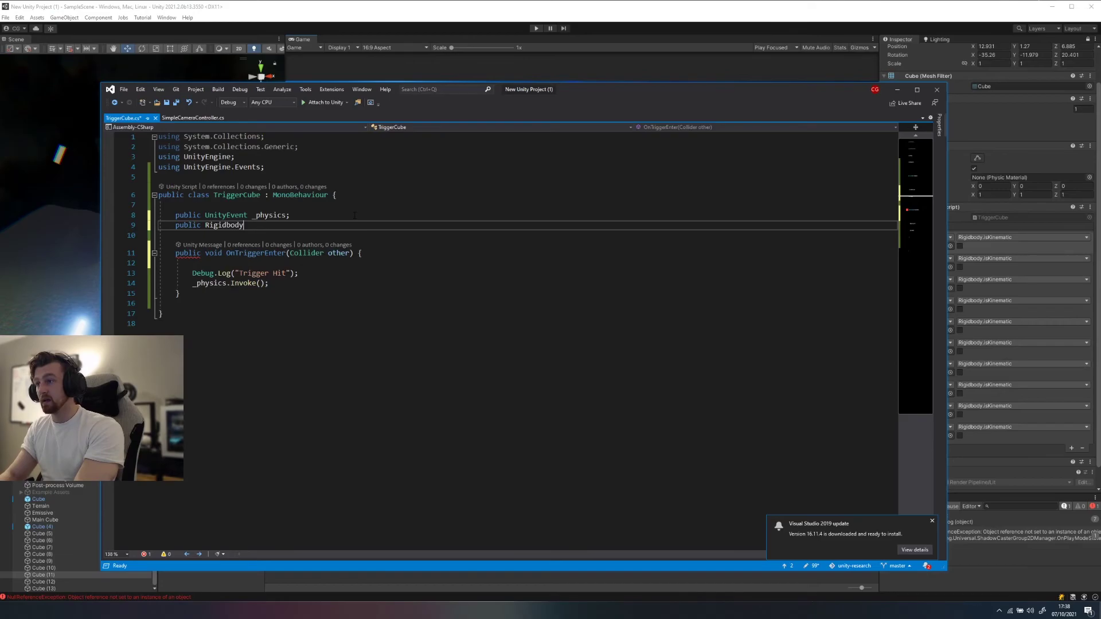
text([] )
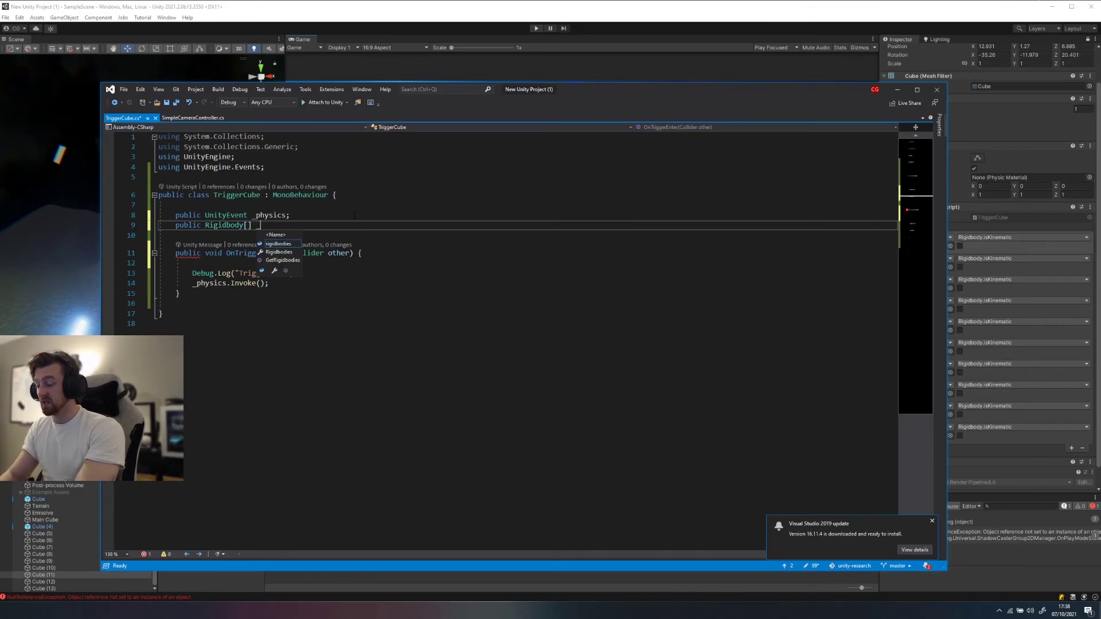
text(_cubes;)
key(ctrl+s)
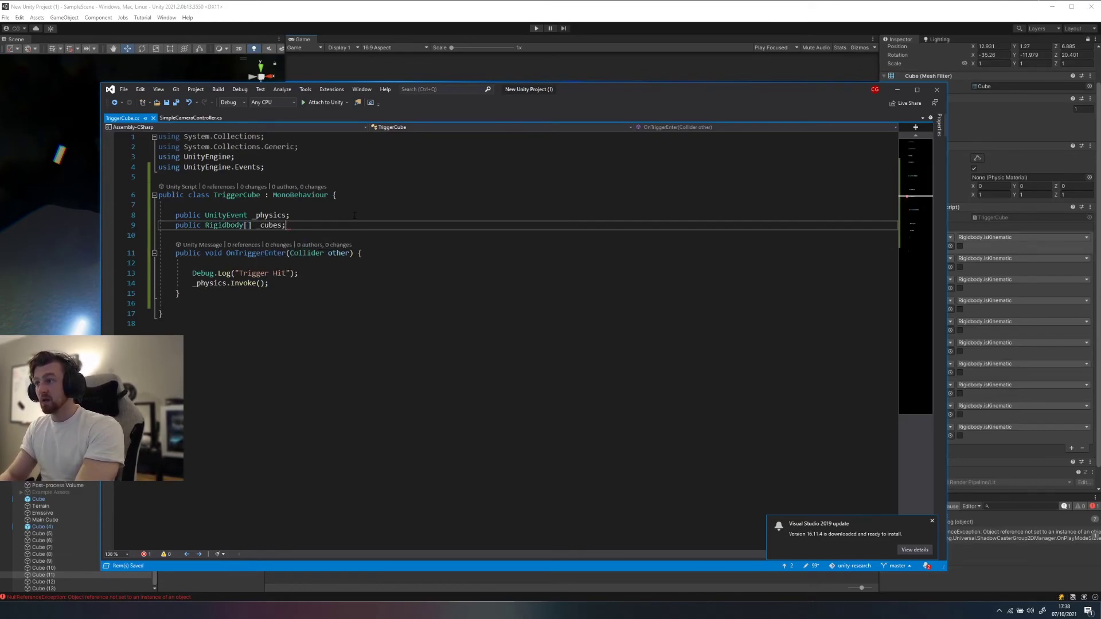
Step: At the start of OnTriggerEnter, add the loop "for(int i = 0; i < _cubes.Length; i++) {" with an empty body and save the script
key(Return)
click(335, 274)
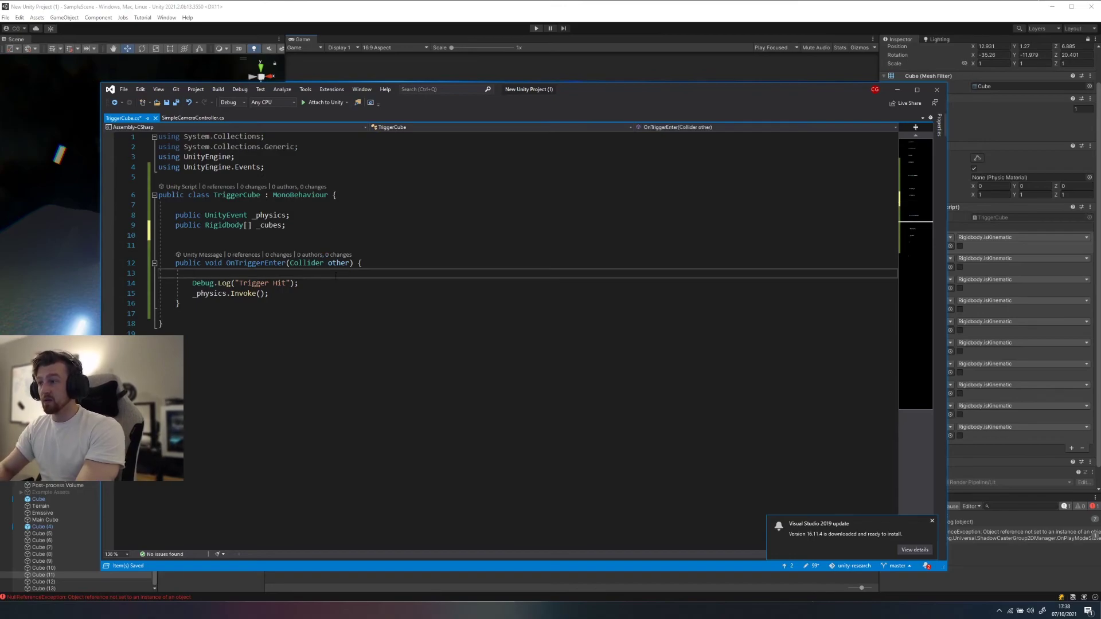
key(Return)
text(for(int i = 0;)
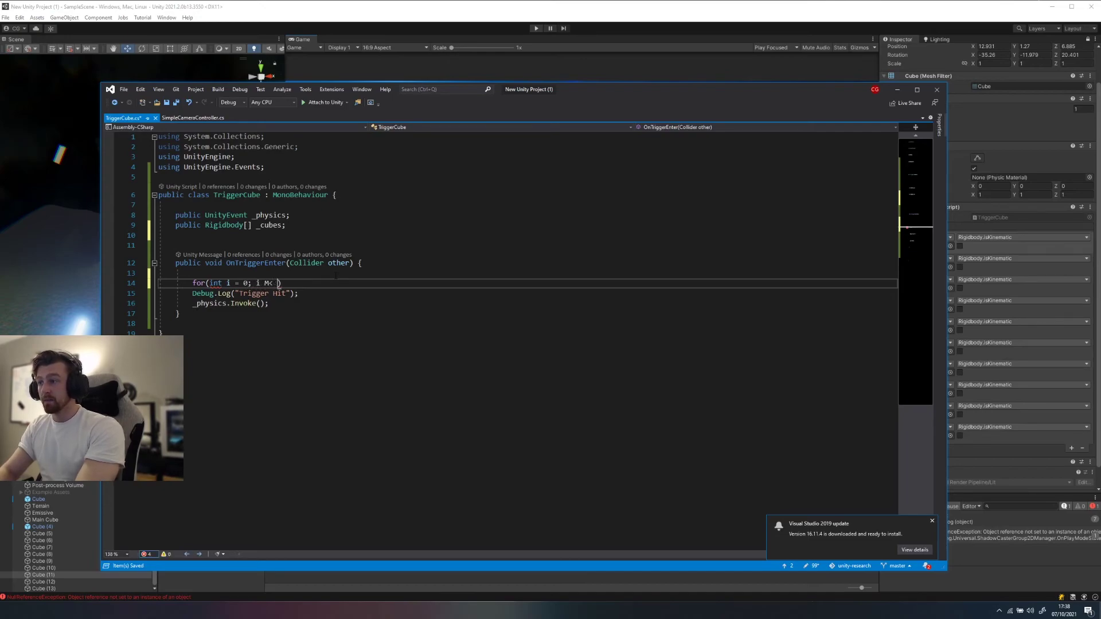
text( i < _cubes.)
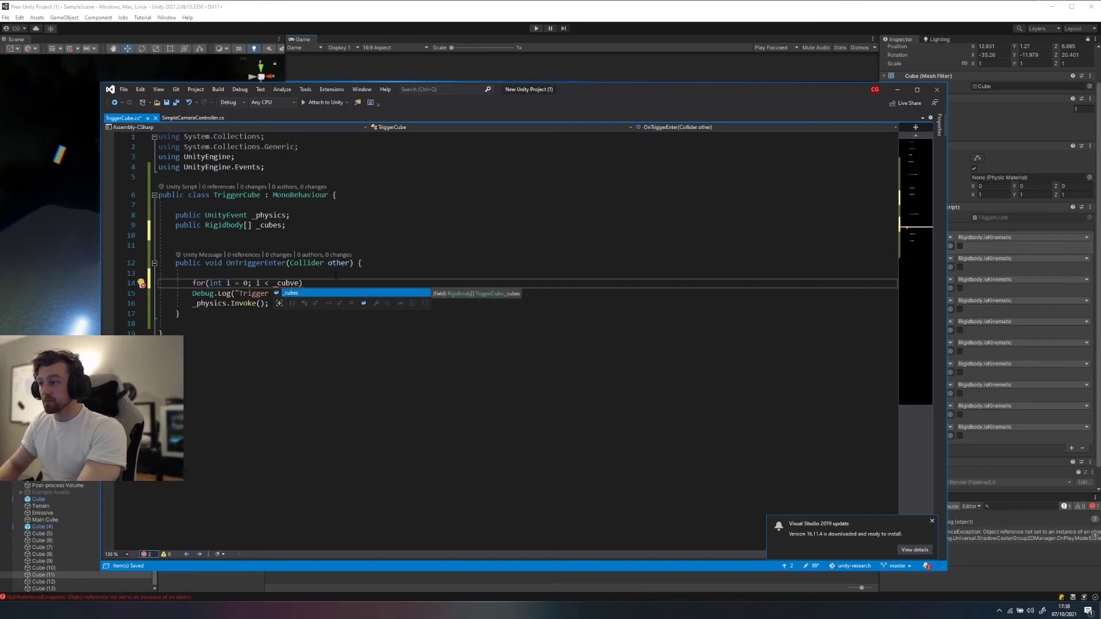
text(Length; i)
key(Escape)
text(++) {)
key(Return)
key(ctrl+s)
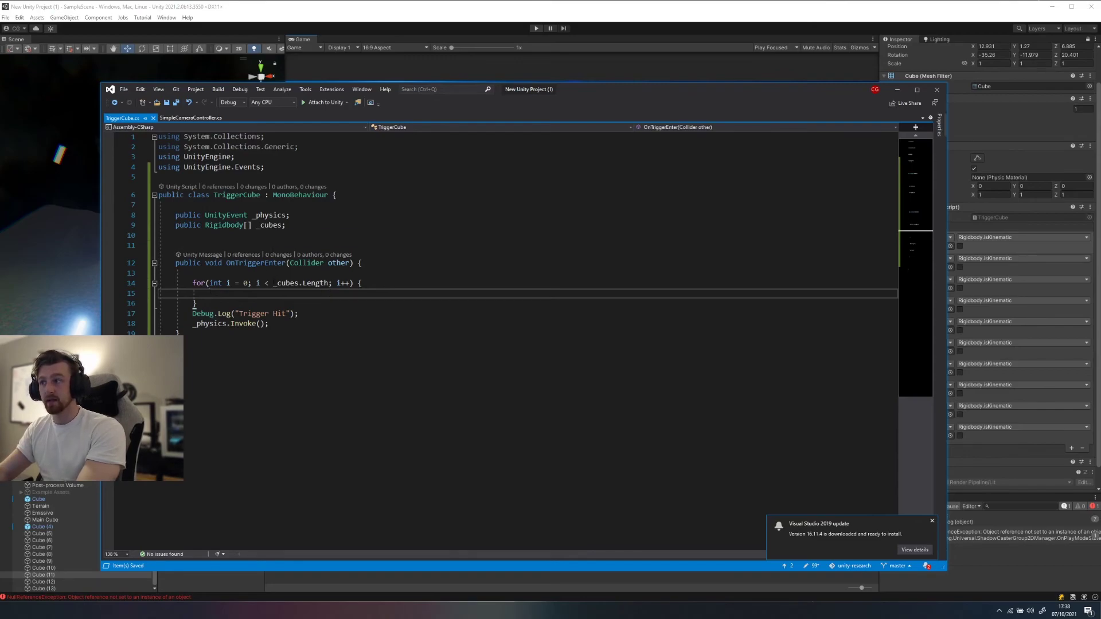
Step: Inside the for loop, write "_cubes[i].isKinematic = false;"
text(cubes)
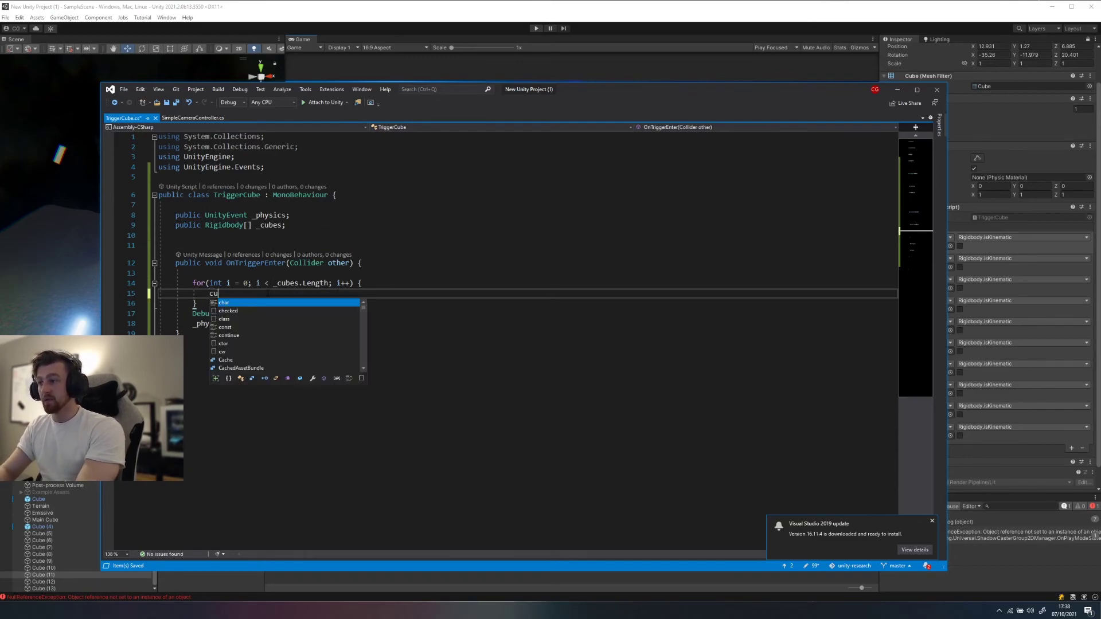
text(ge)
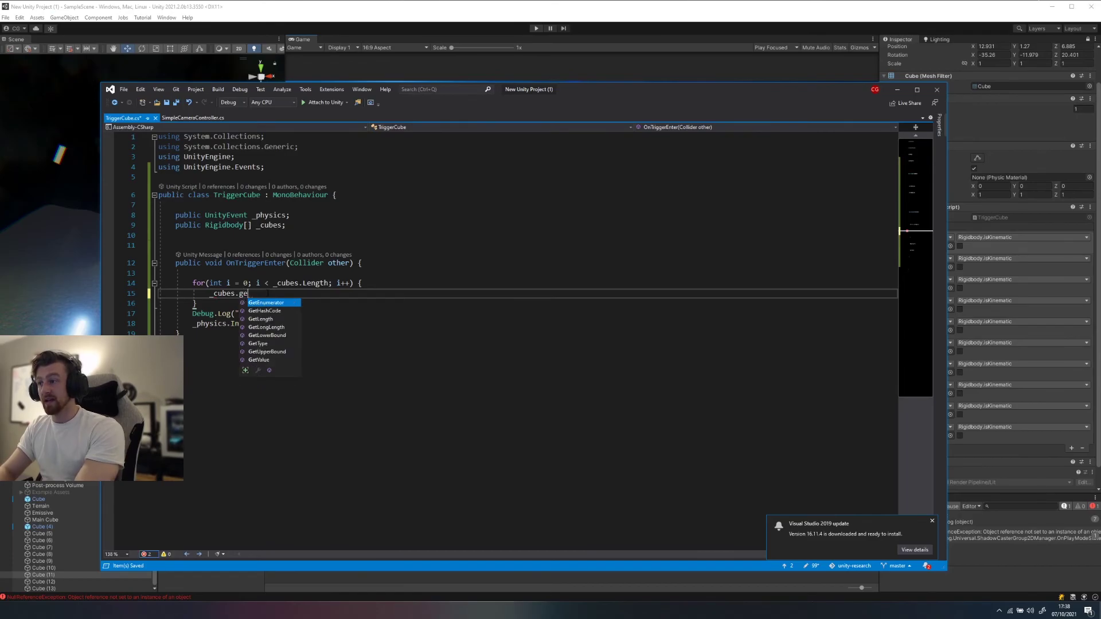
key(BackSpace)
key(BackSpace)
key(BackSpace)
key(BackSpace)
text(.iskin)
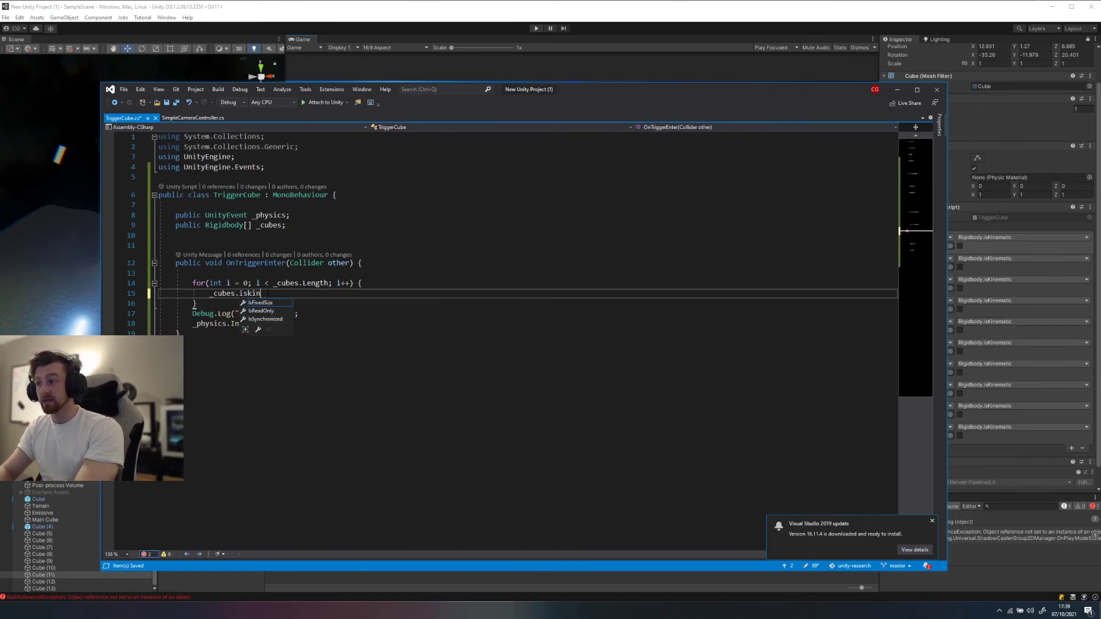
key(BackSpace)
key(BackSpace)
key(BackSpace)
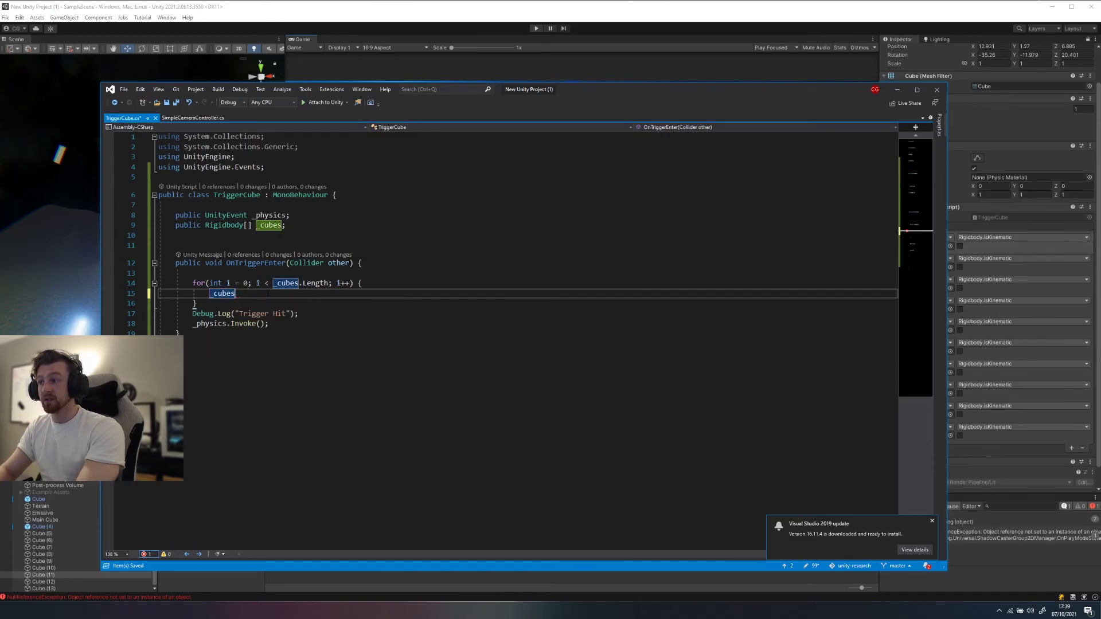
text(.)
key(BackSpace)
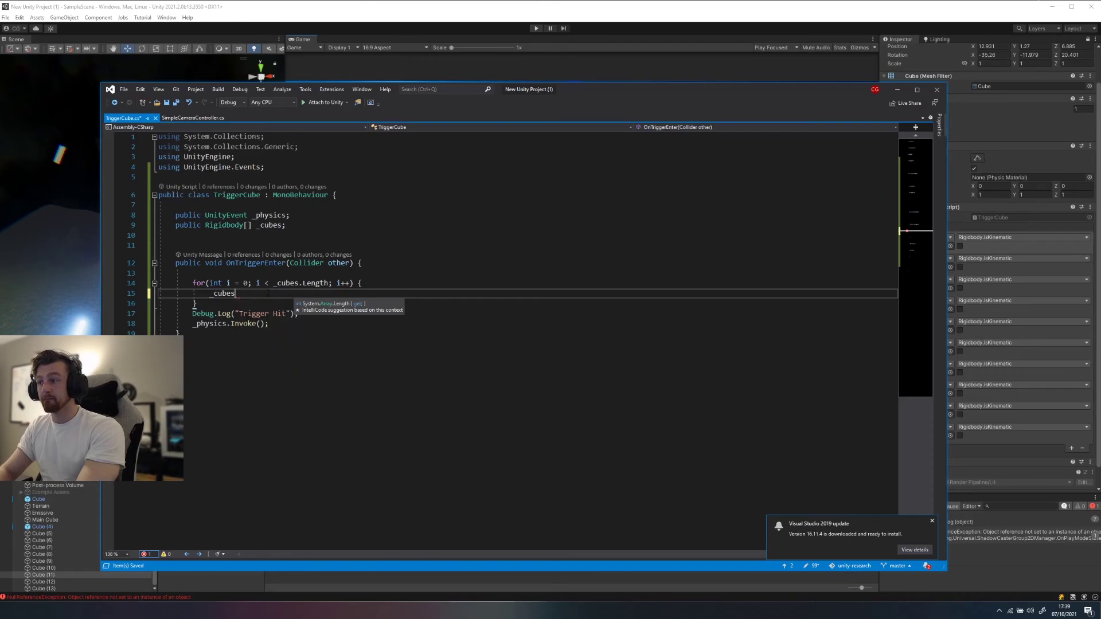
text([i].)
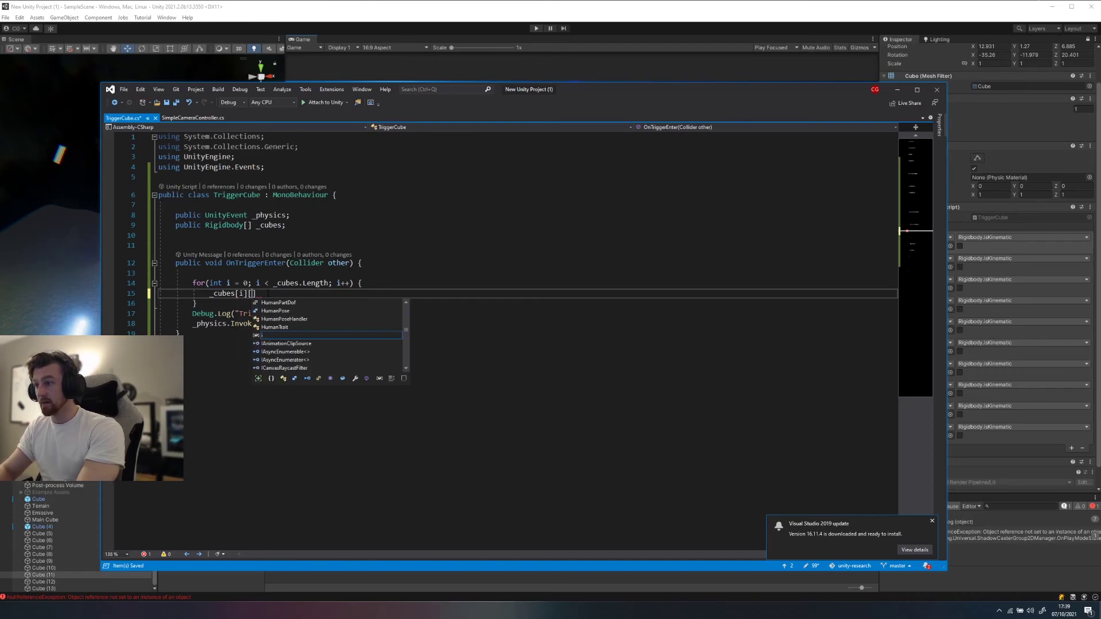
text(is)
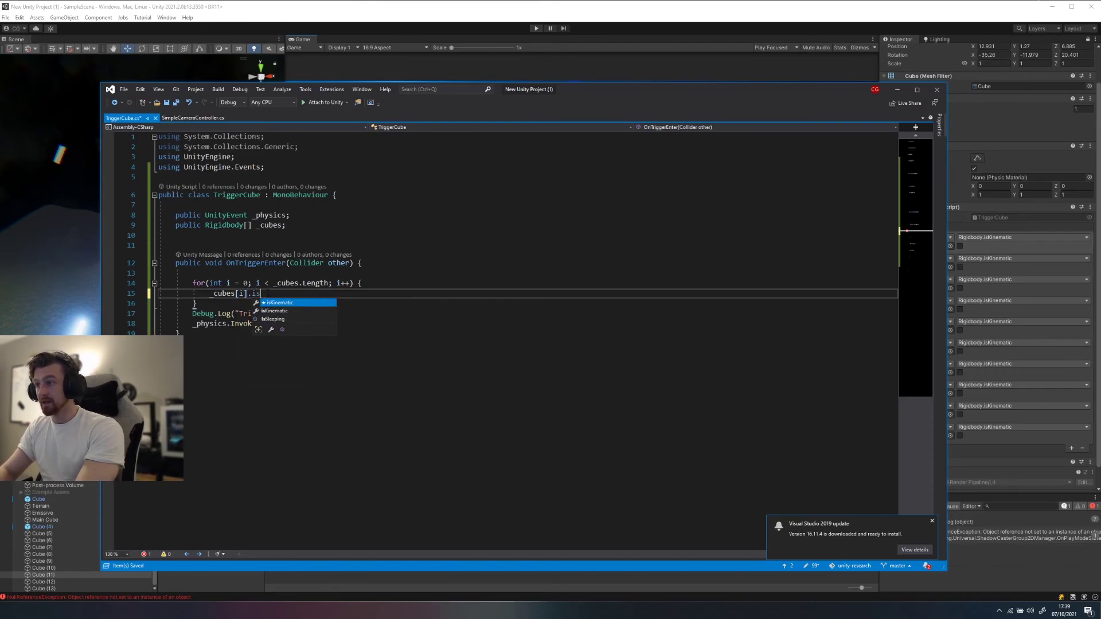
text(Kinematic = false;)
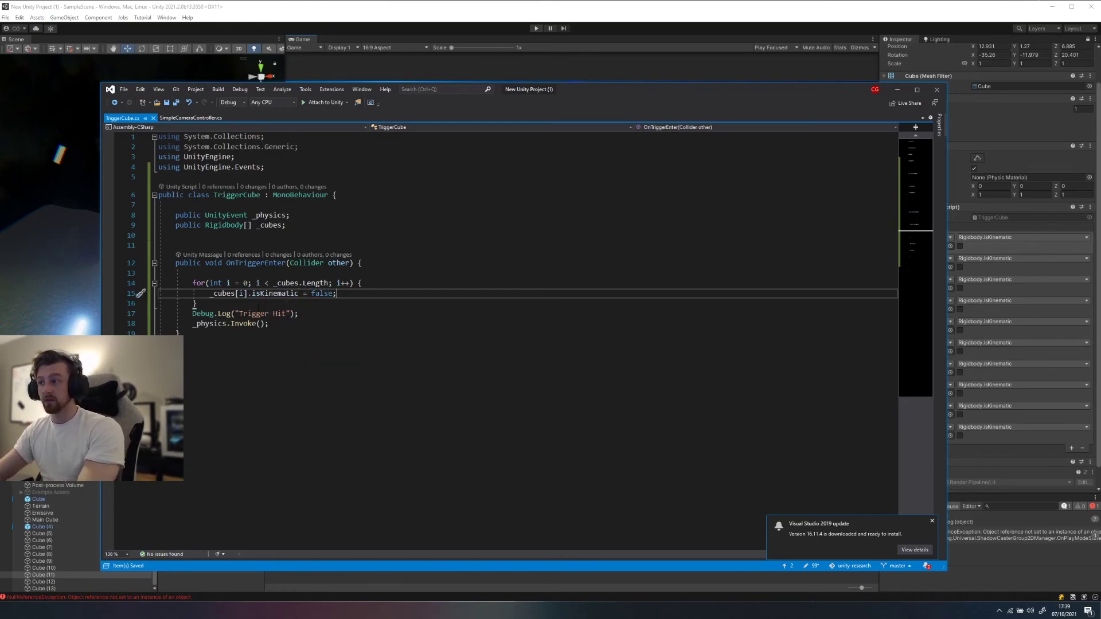
Step: Comment out the _physics.Invoke() line, insert a blank line after the for loop, and save the script
click(268, 225)
click(196, 303)
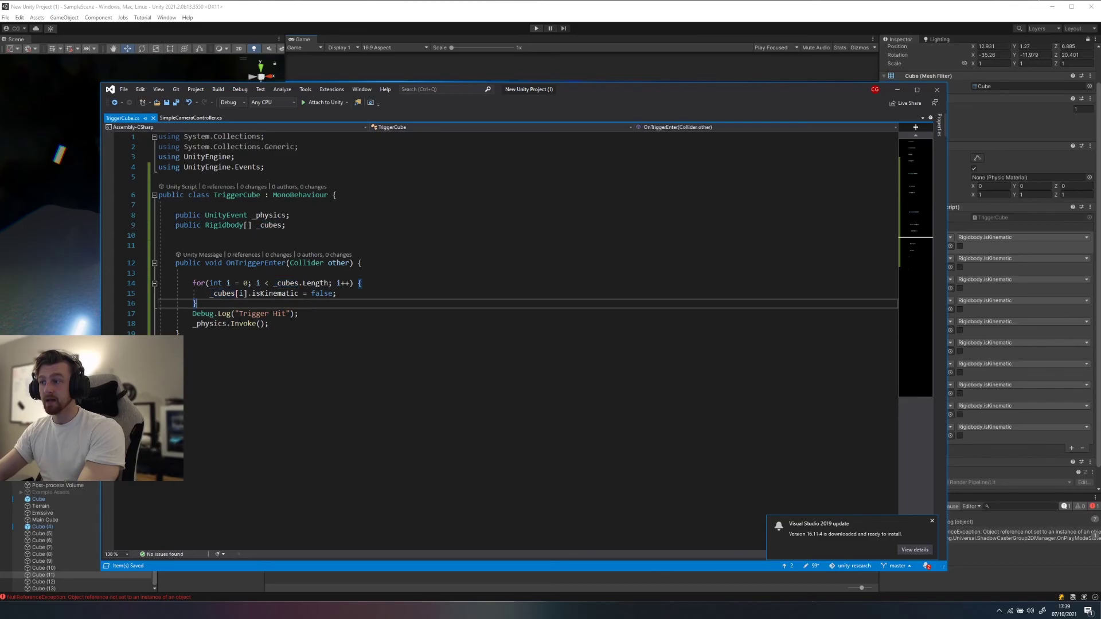
click(189, 324)
text(//)
click(362, 314)
click(362, 304)
key(Return)
key(Up)
key(ctrl+s)
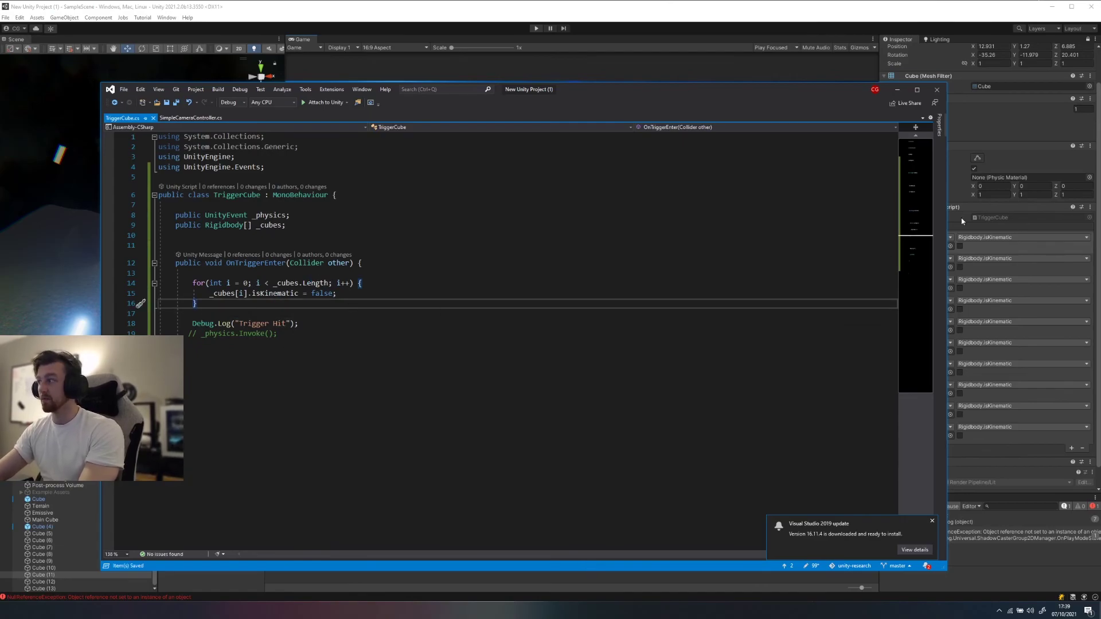
Step: Switch to Unity and fill the Cubes array of Main Cube's Trigger Cube script with Cube (5) through Cube (13)
click(701, 3)
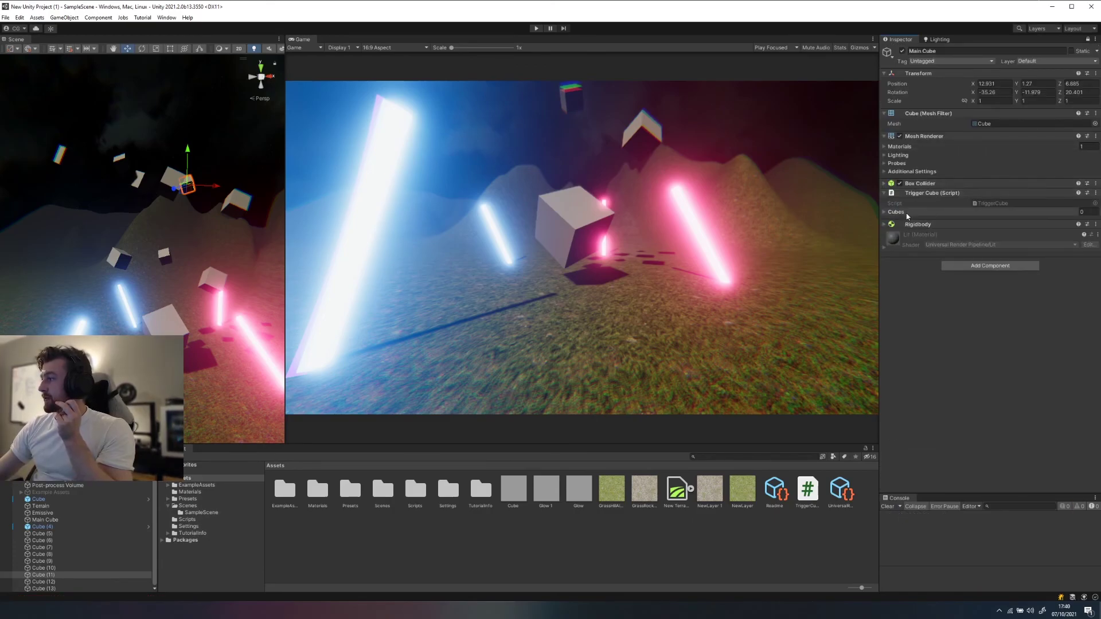
click(891, 213)
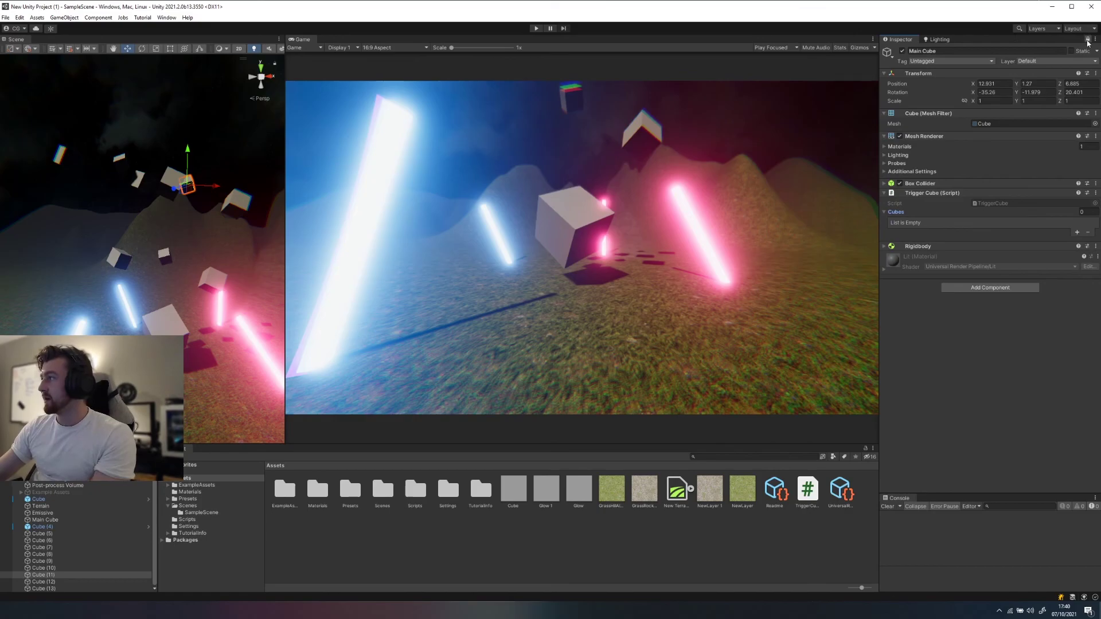
scroll(229, 226, down, 3)
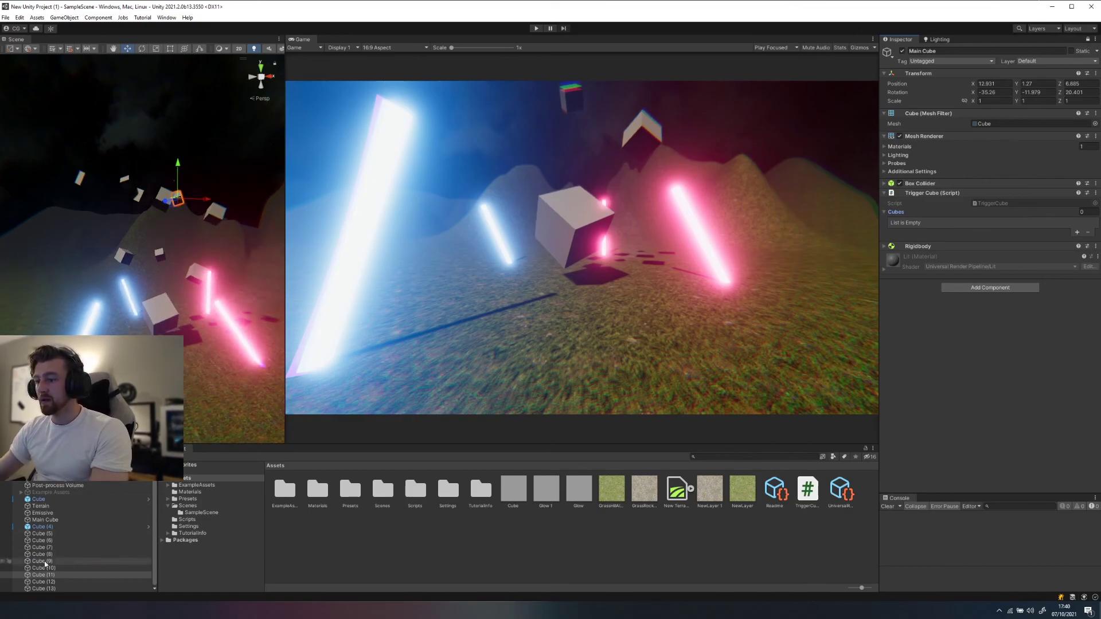
click(50, 527)
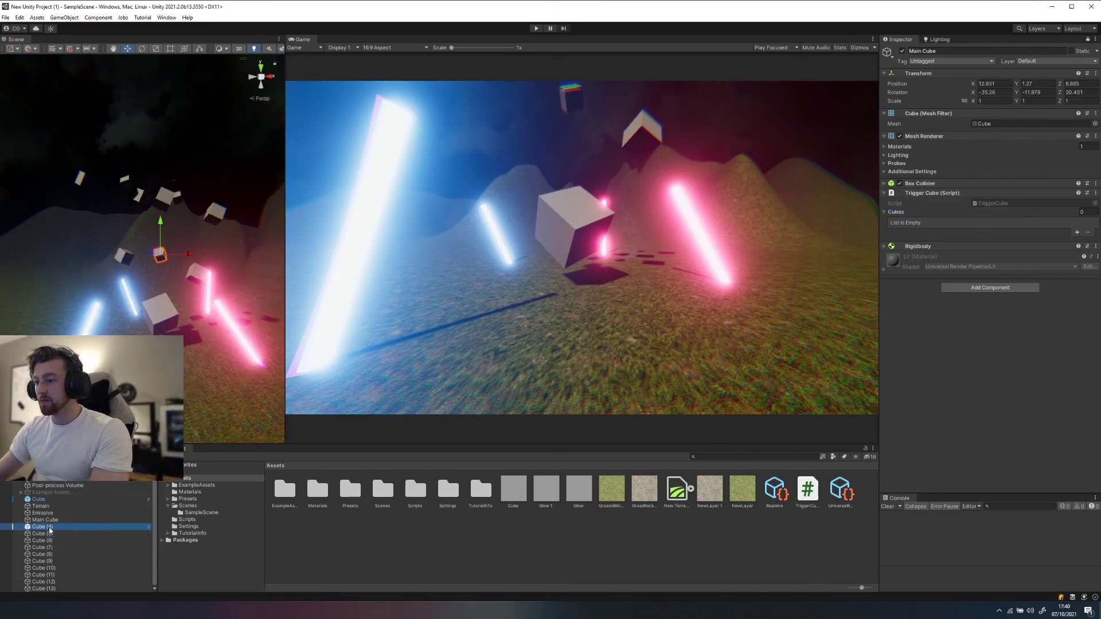
click(50, 533)
shift+click(46, 588)
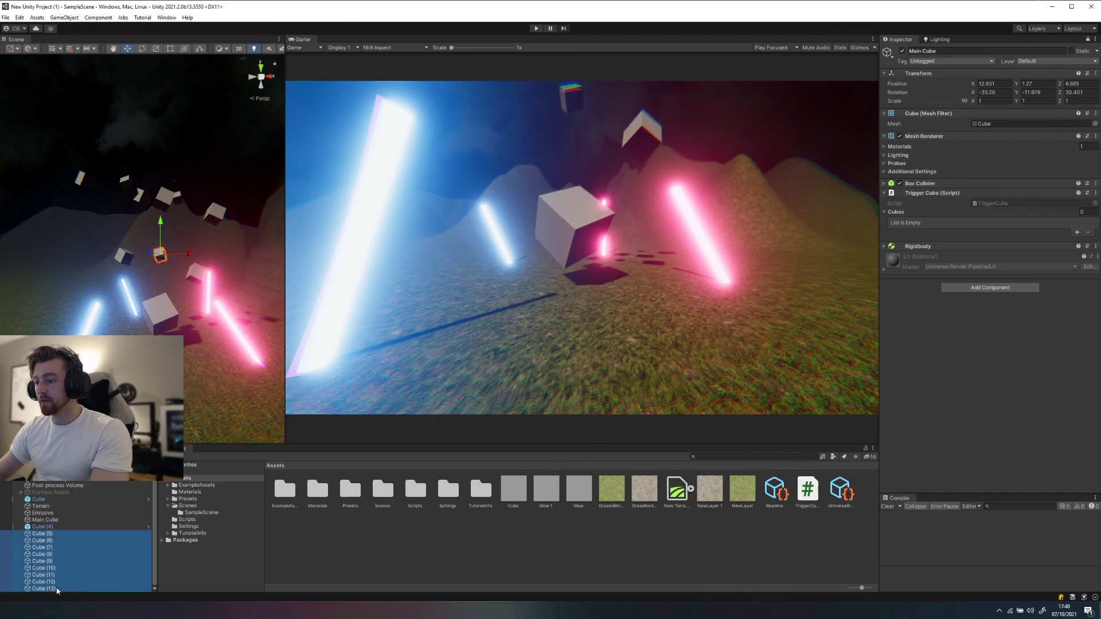
drag(50, 550, 918, 211)
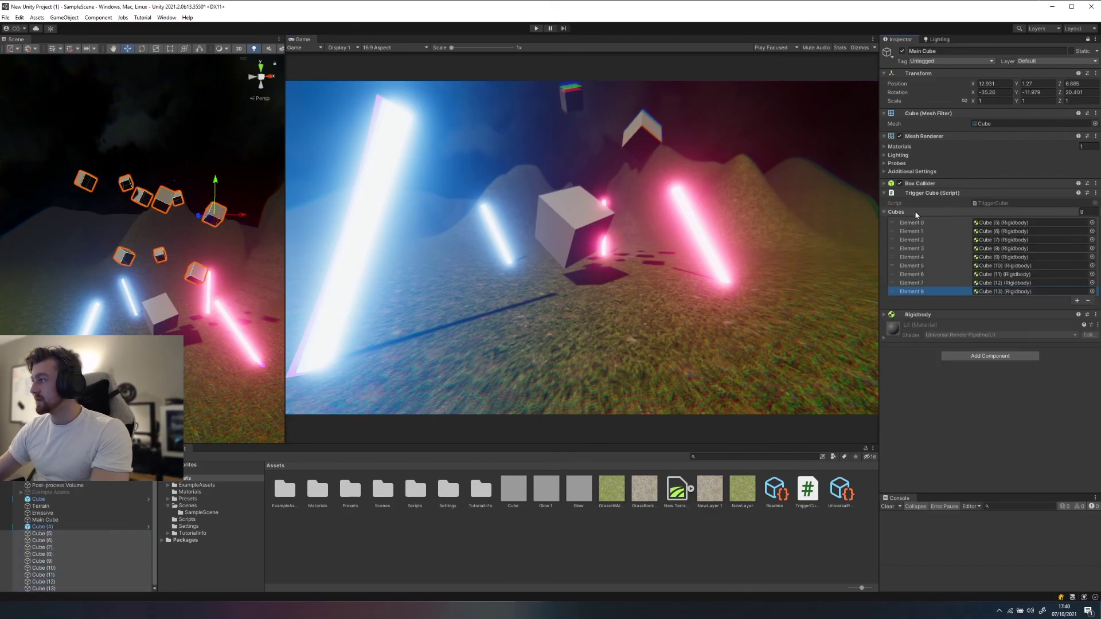
Step: Play the scene, move the camera into the main cube to test releasing the array of cubes, and stop playback
click(537, 28)
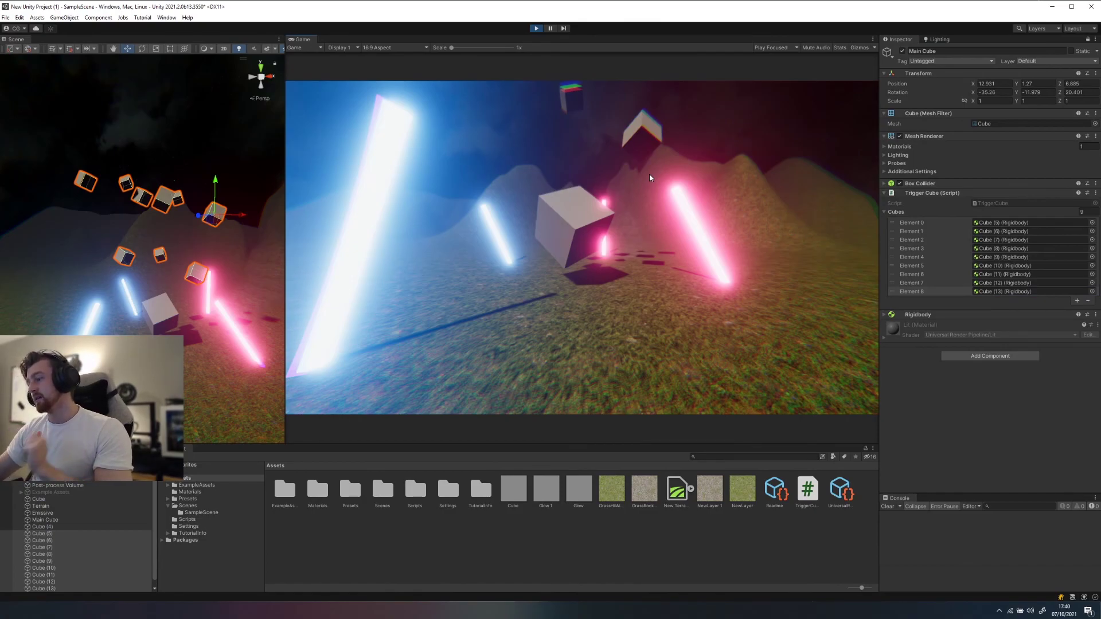
key(w)
right_drag(646, 165, 646, 164)
key(s)
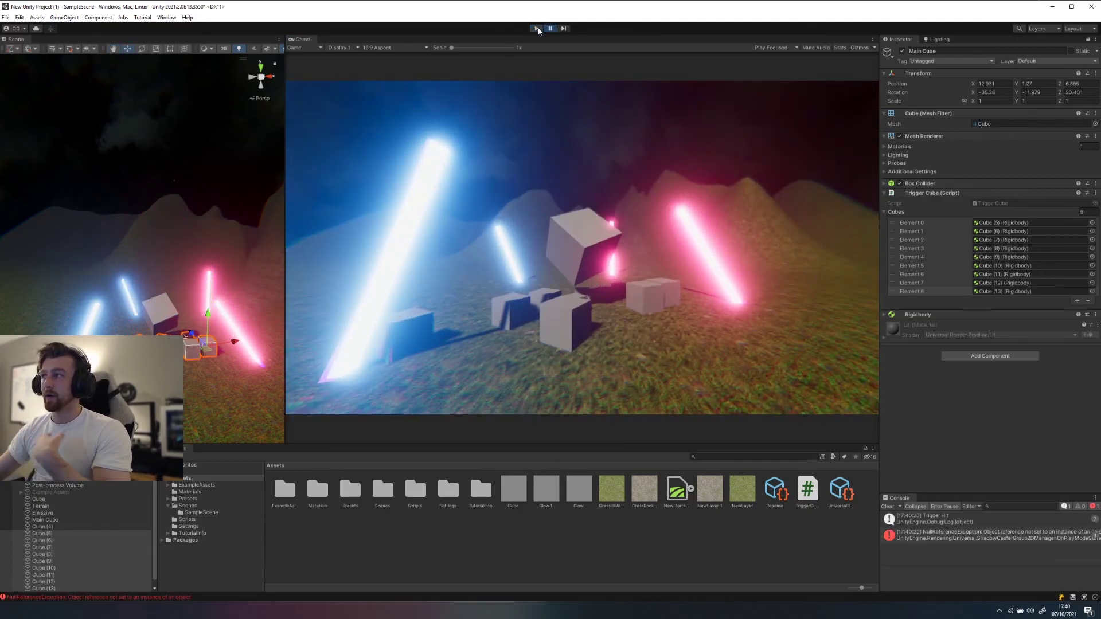
click(536, 28)
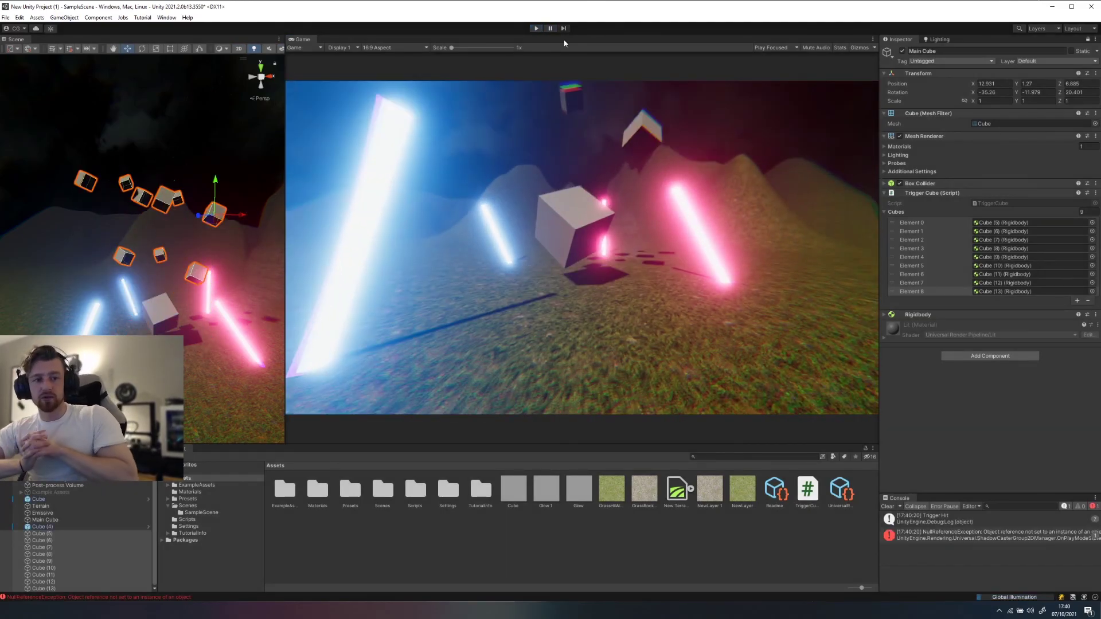